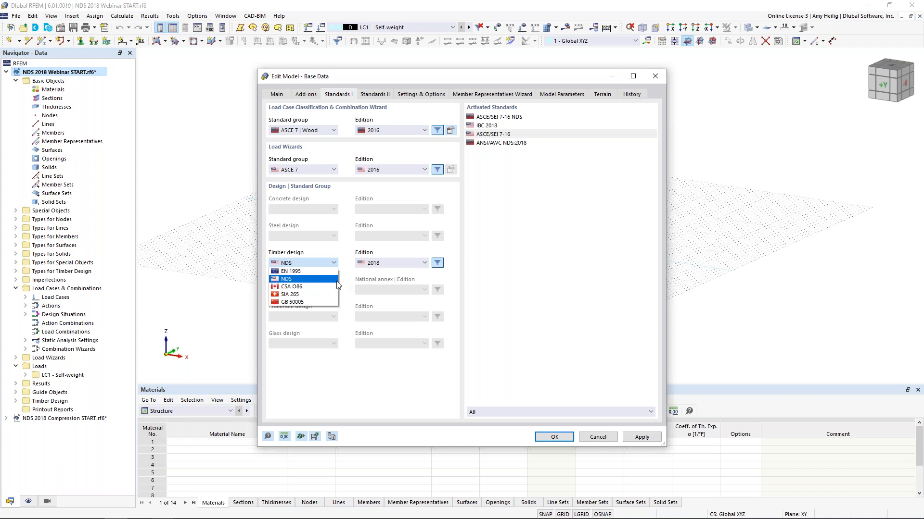
Review the NDS timber design standard, the ASCE 7 | Wood load combination standard and its creep factor settings.
left_click(352, 281)
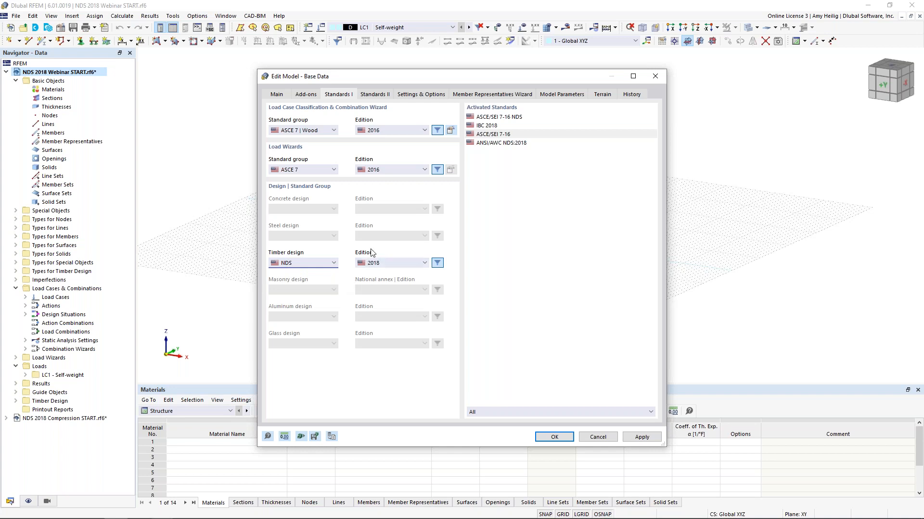
left_click(318, 130)
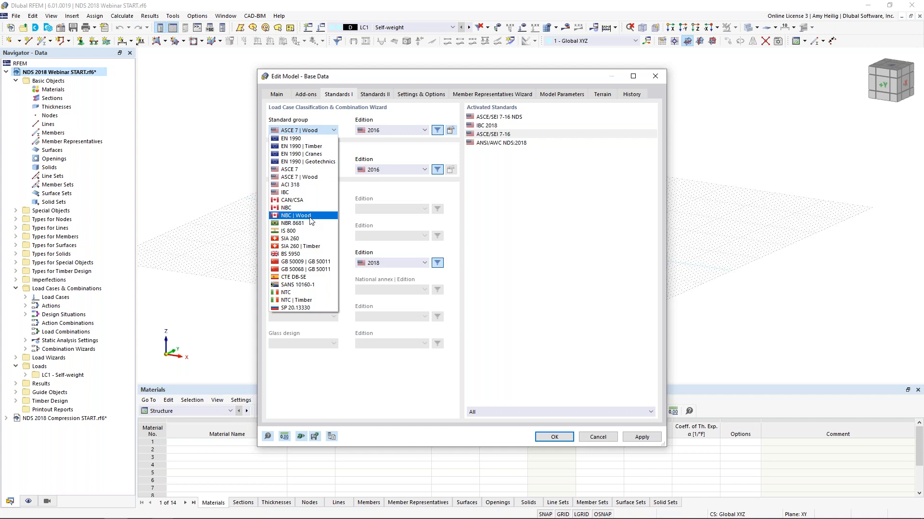
left_click(395, 155)
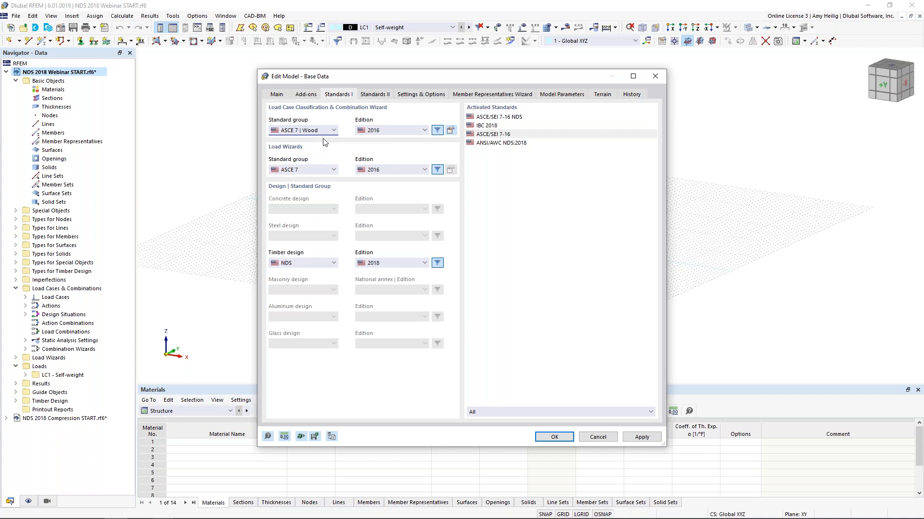
left_click(450, 130)
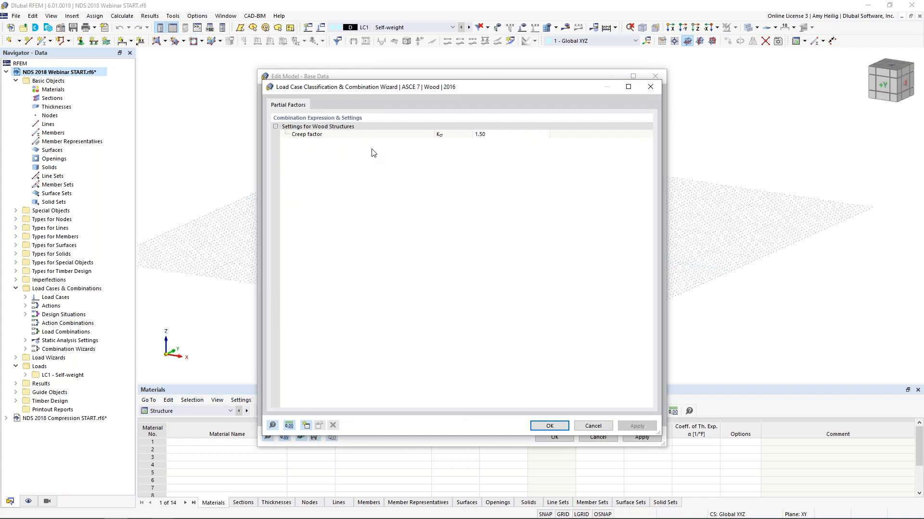
left_click(593, 426)
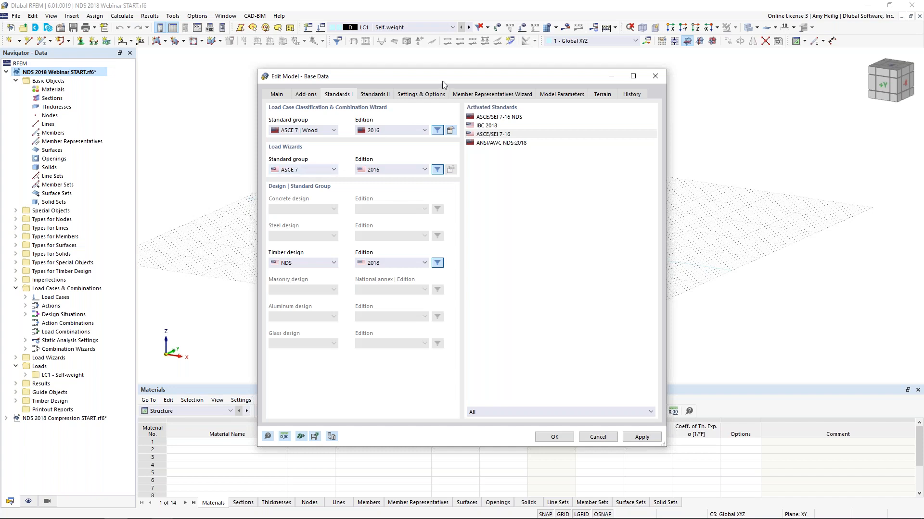
Review the base data's general settings and options, the member representative properties and the model parameters.
left_click(423, 94)
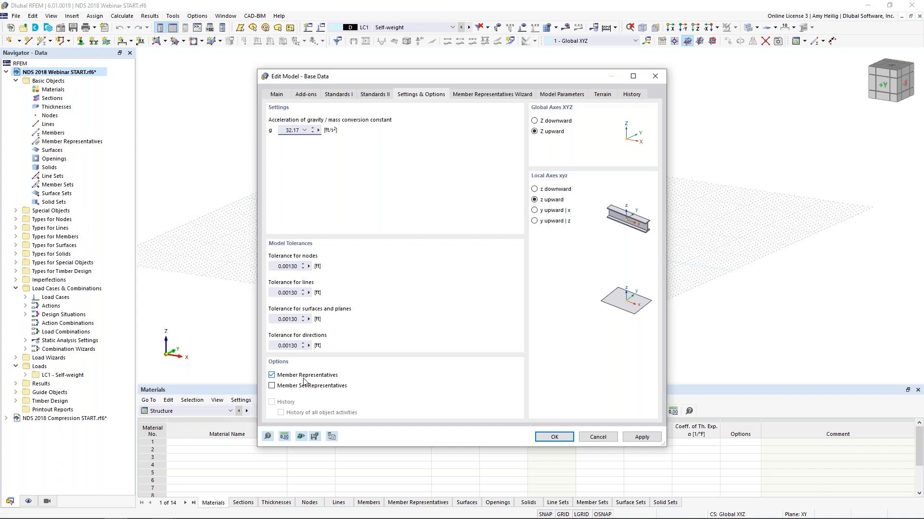
left_click(509, 97)
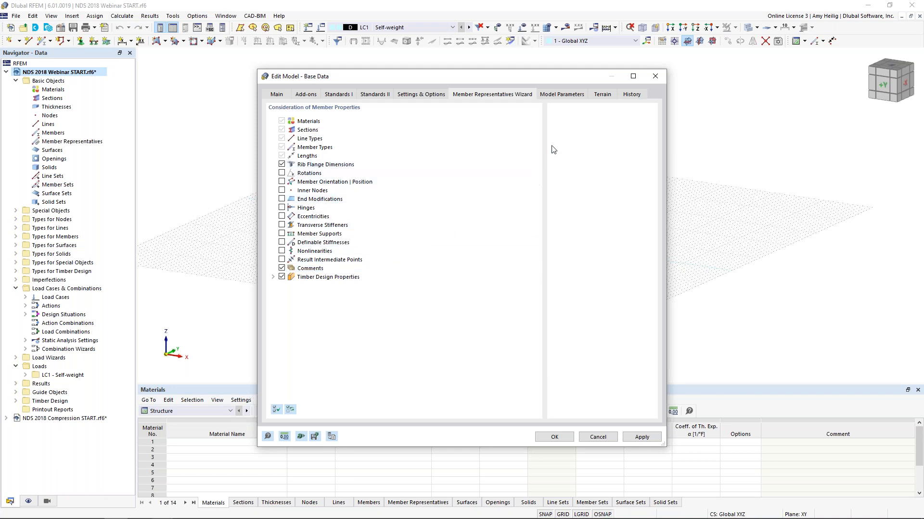
left_click(578, 96)
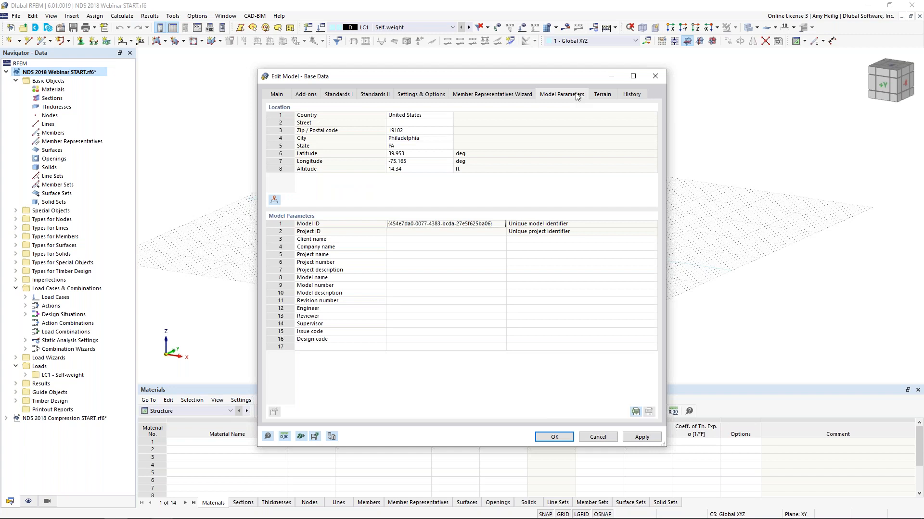
Look up Philadelphia, PA, USA on the snow load location map, and leave the location selection and base data without applying anything.
left_click(451, 119)
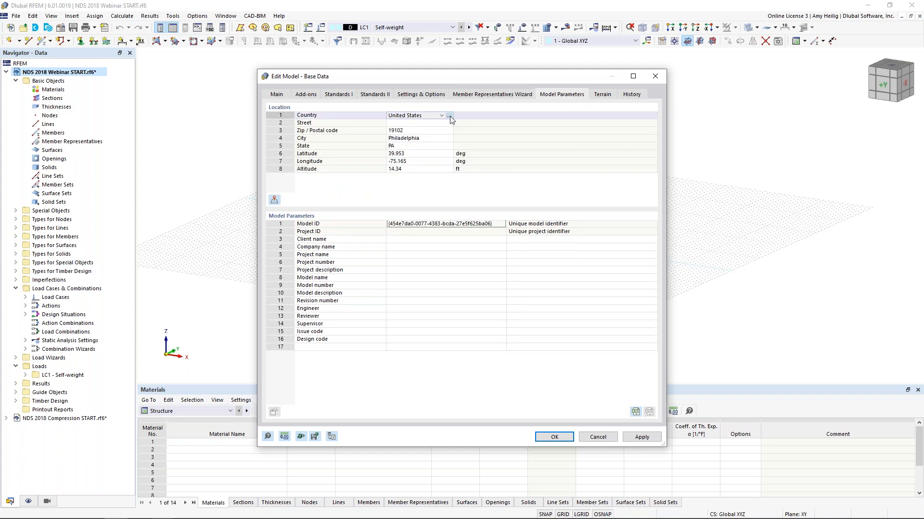
left_click(448, 116)
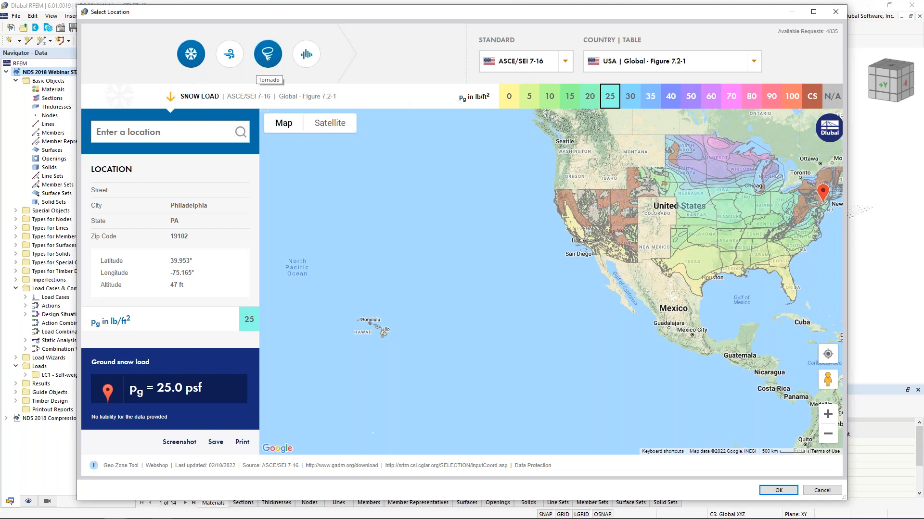
left_click(184, 131)
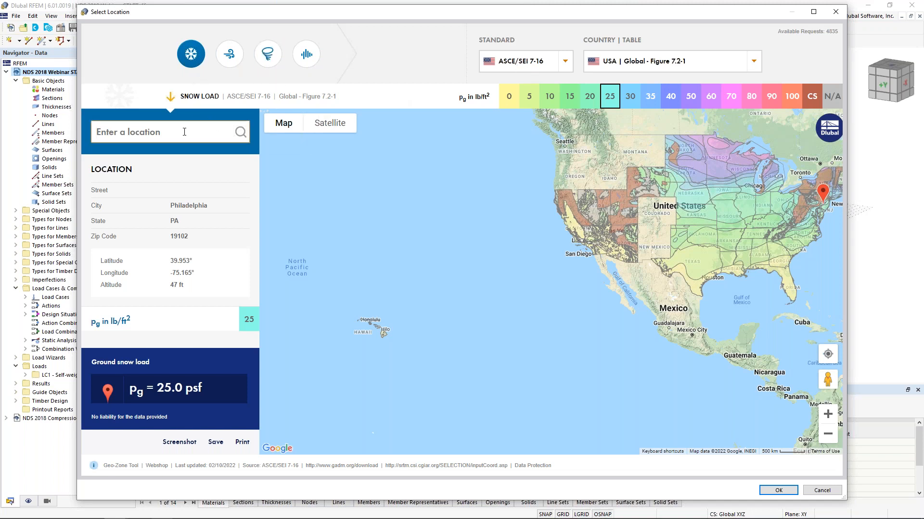
type("philade")
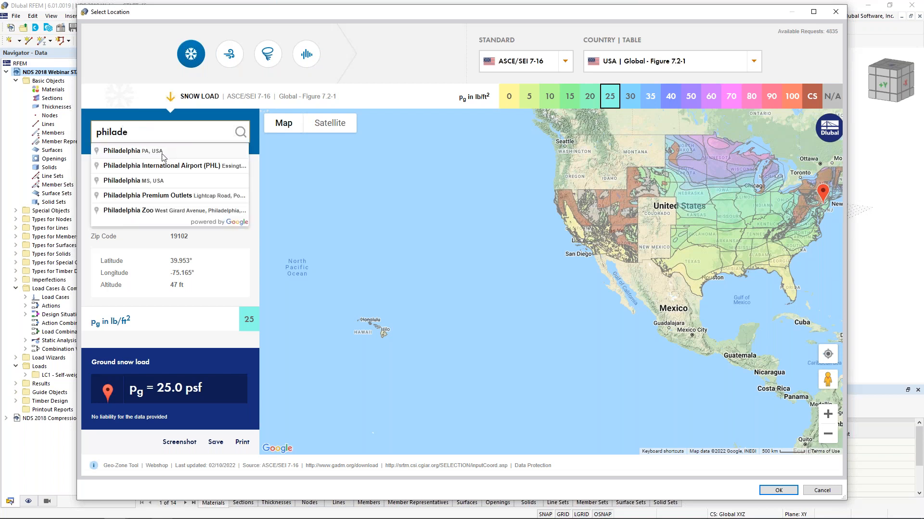
left_click(144, 151)
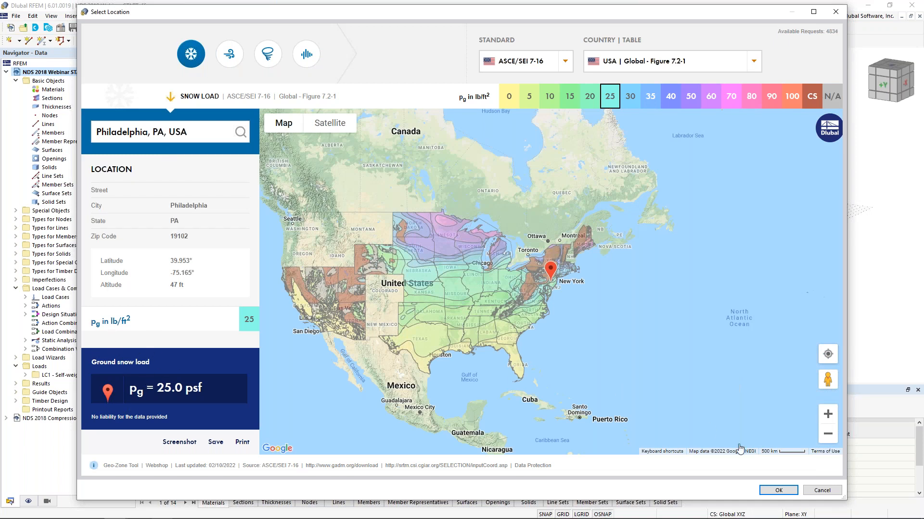
left_click(824, 491)
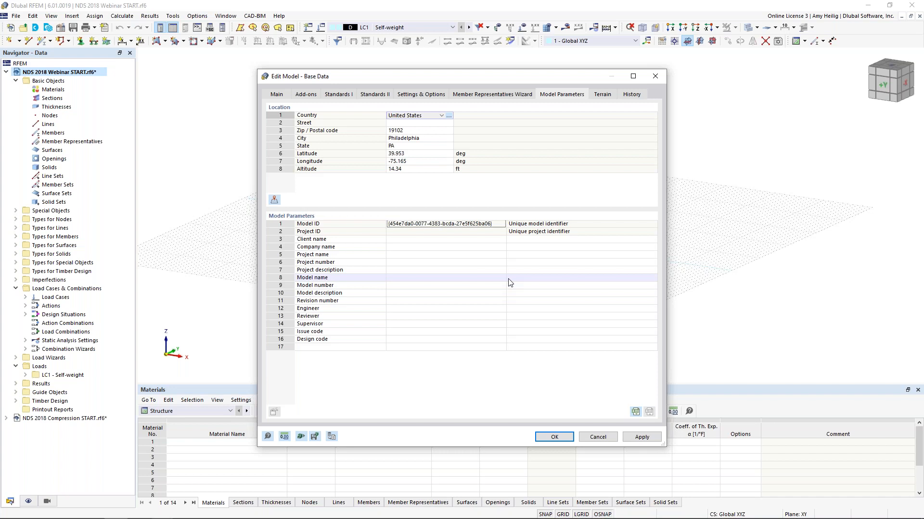
left_click(598, 437)
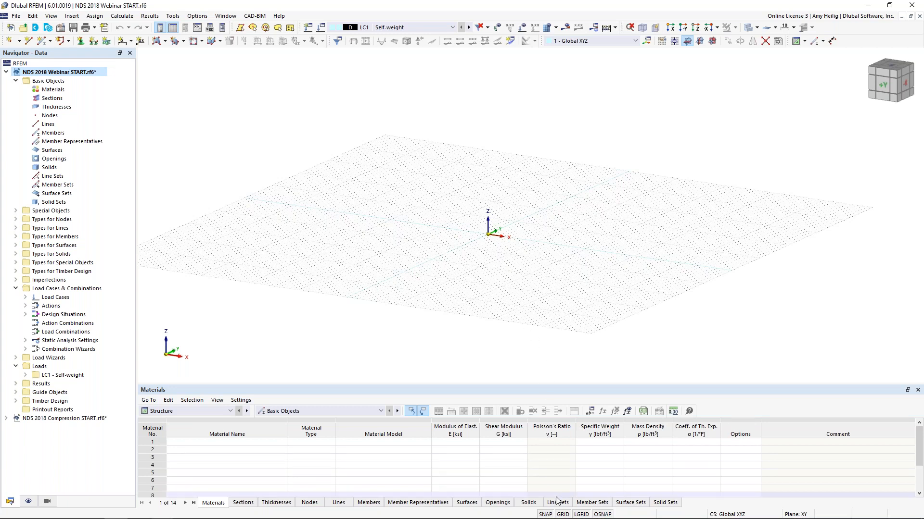
Review the work plane's grid and snap settings, and close them without applying anything.
right_click(563, 514)
left_click(588, 508)
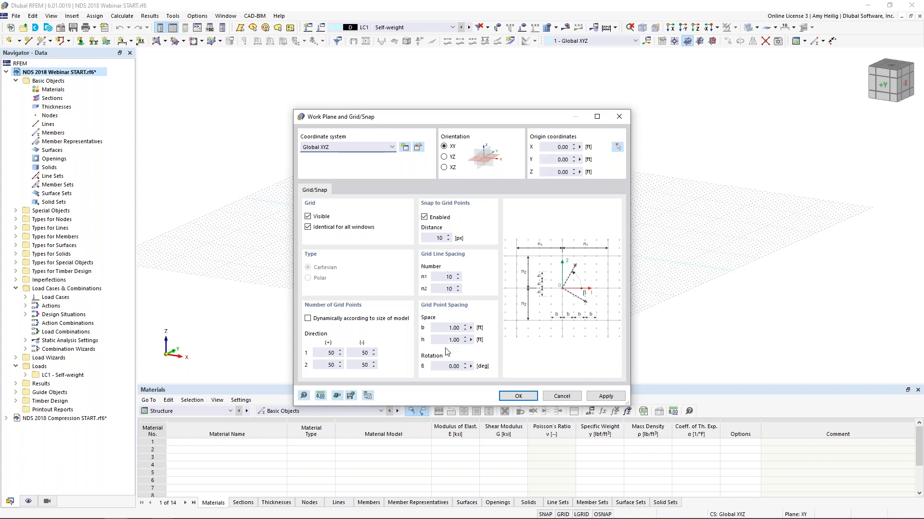
left_click(368, 396)
left_click(562, 396)
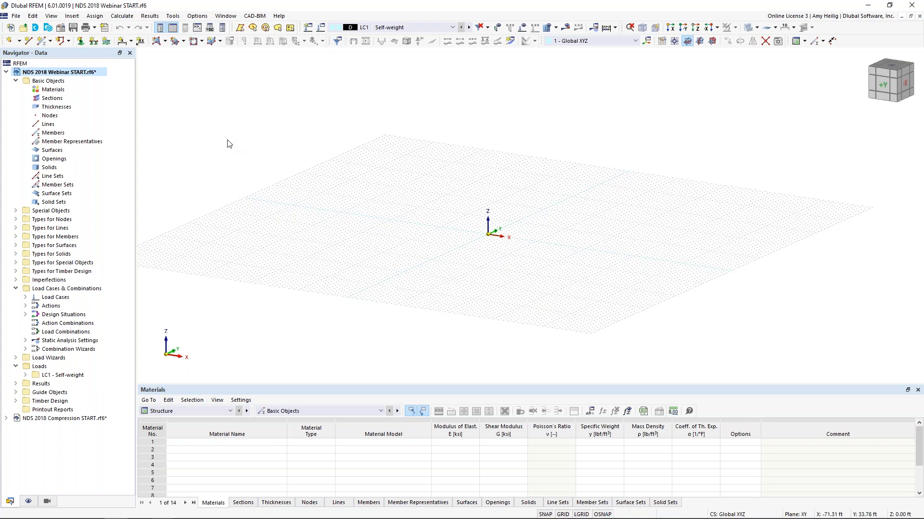
Create a new section and open the standardized timber section library filtered by the ANSI/AWC NDS-2018 standard.
right_click(62, 99)
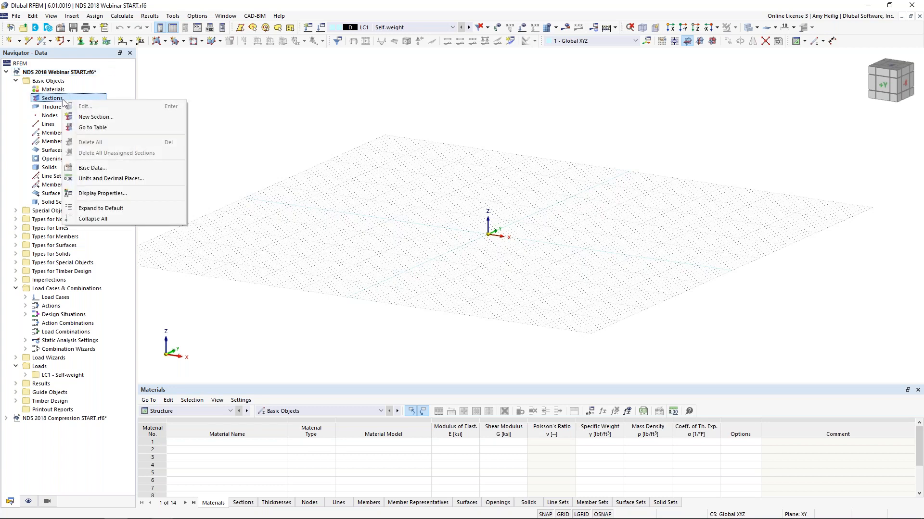
left_click(92, 118)
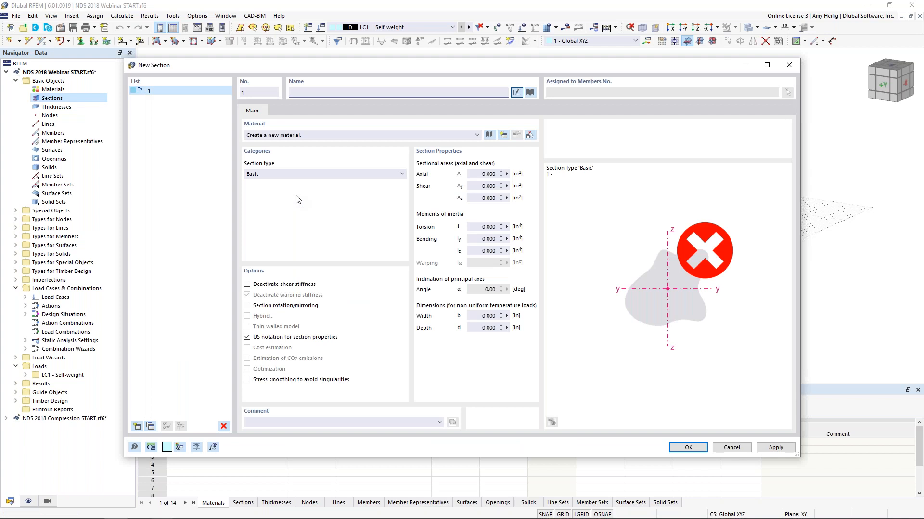
left_click(530, 93)
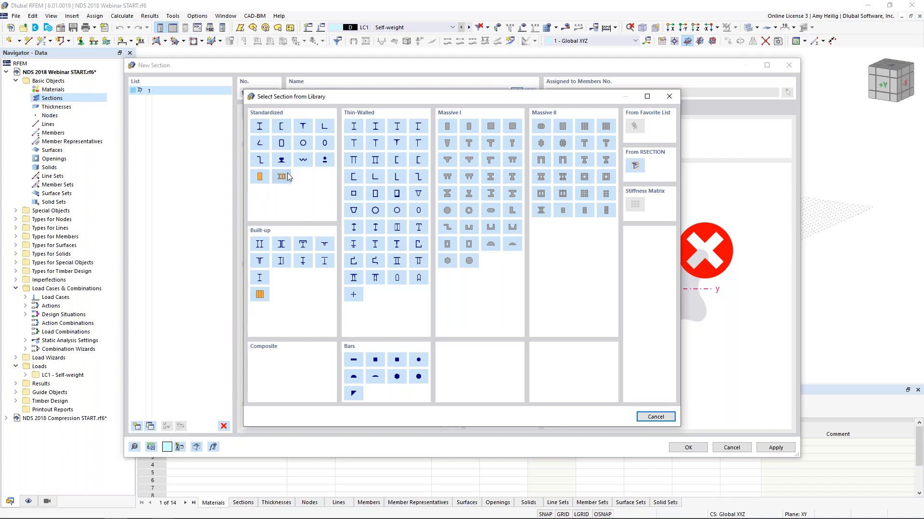
left_click(260, 178)
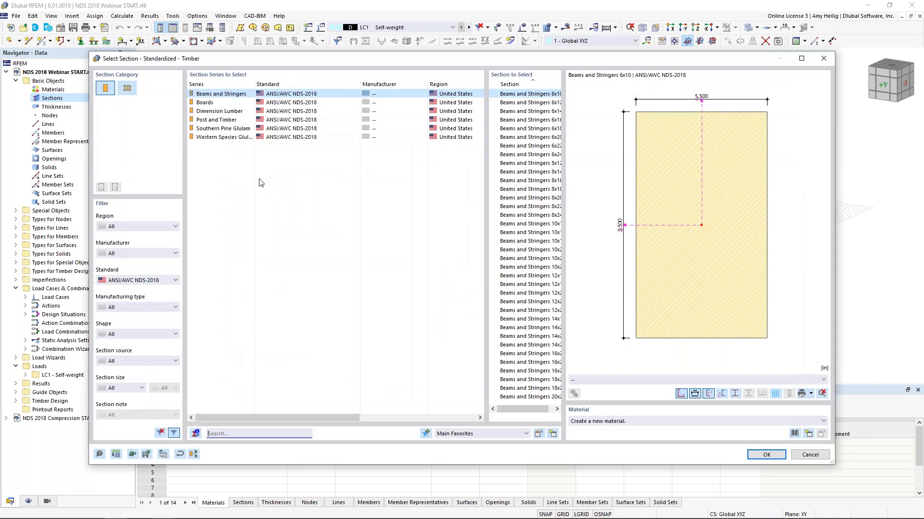
left_click(122, 282)
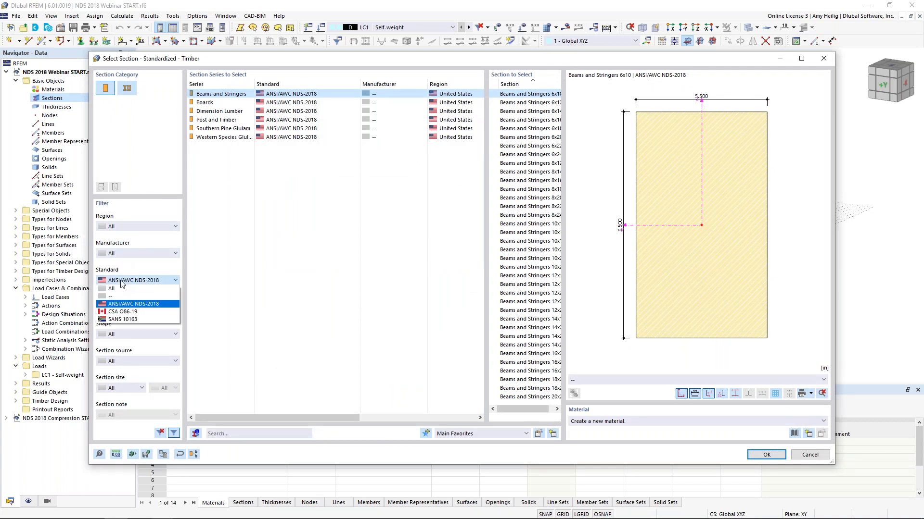
left_click(127, 306)
Examine the Boards, Dimension Lumber, Post and Timber and Southern Pine Glulam section series without selecting a section.
left_click(212, 103)
left_click(210, 112)
left_click(210, 127)
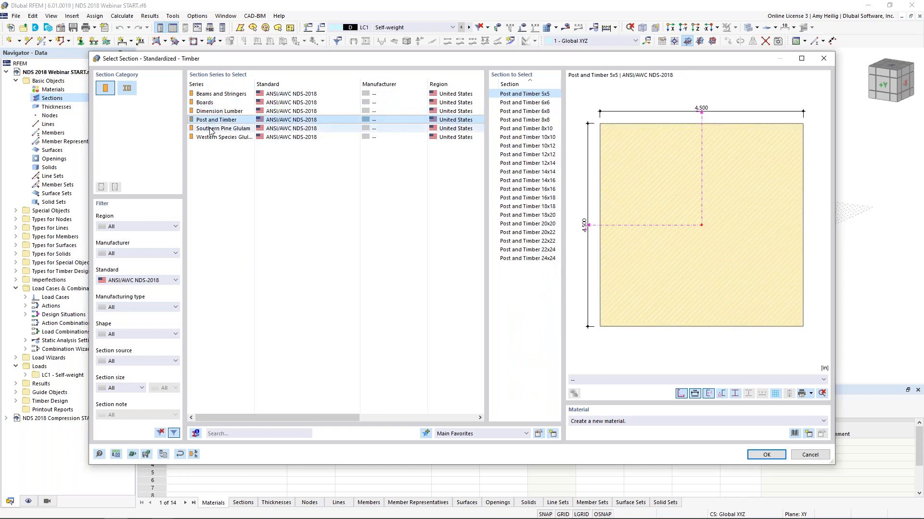
left_click_drag(507, 412, 528, 412)
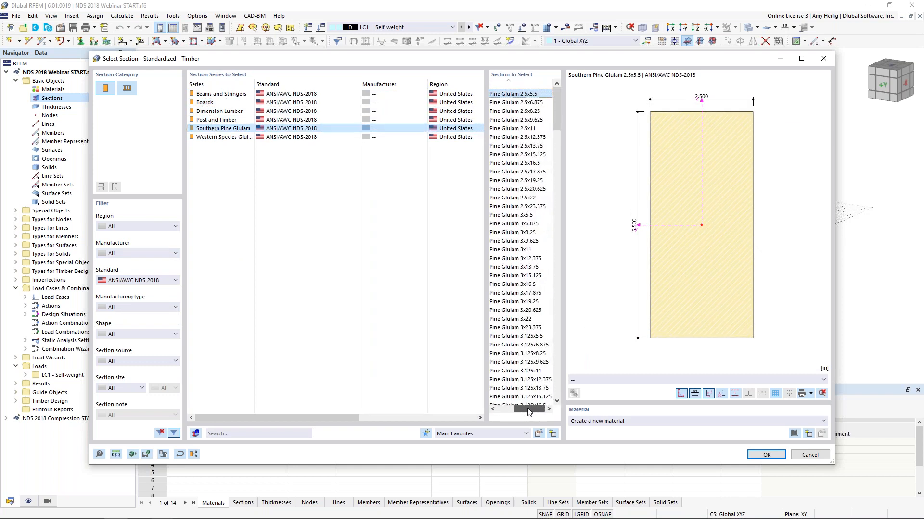
left_click_drag(557, 116, 543, 251)
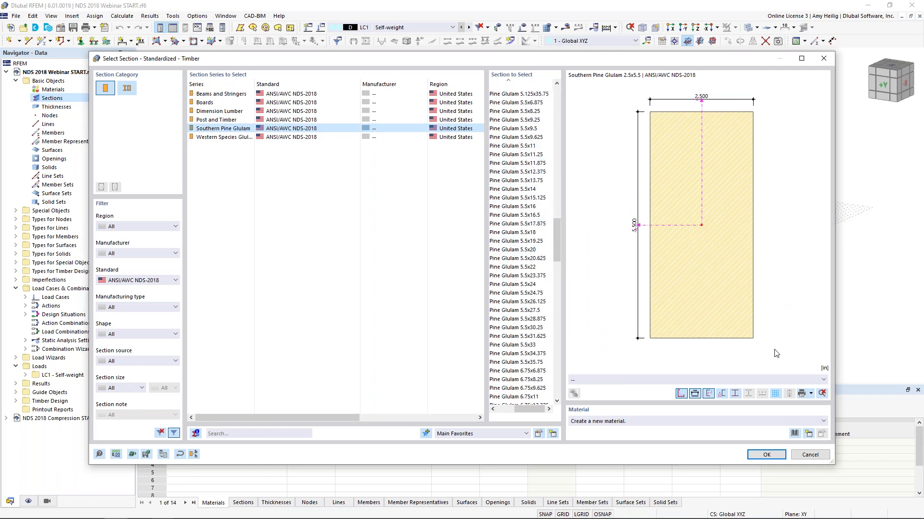
left_click(810, 455)
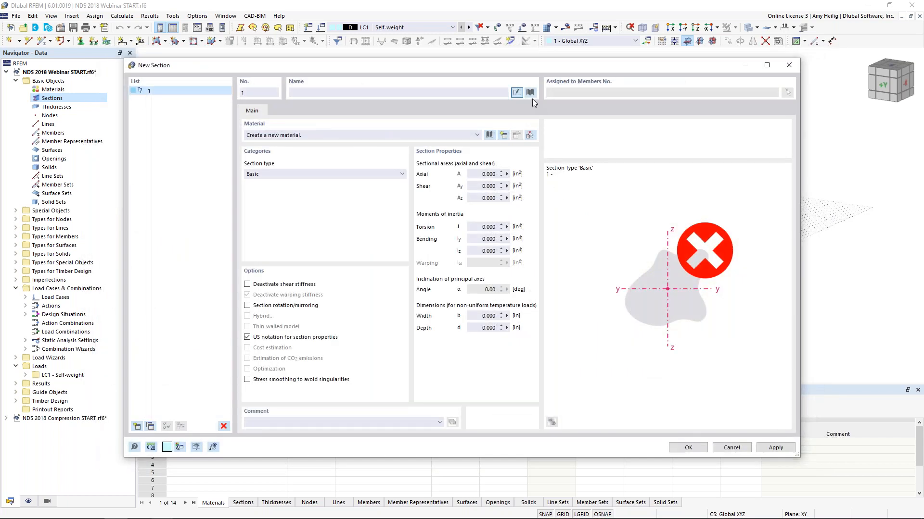
Define the section as a parametric massive rectangle with b = 8 in and d = 15 in, and view its section values.
left_click(531, 93)
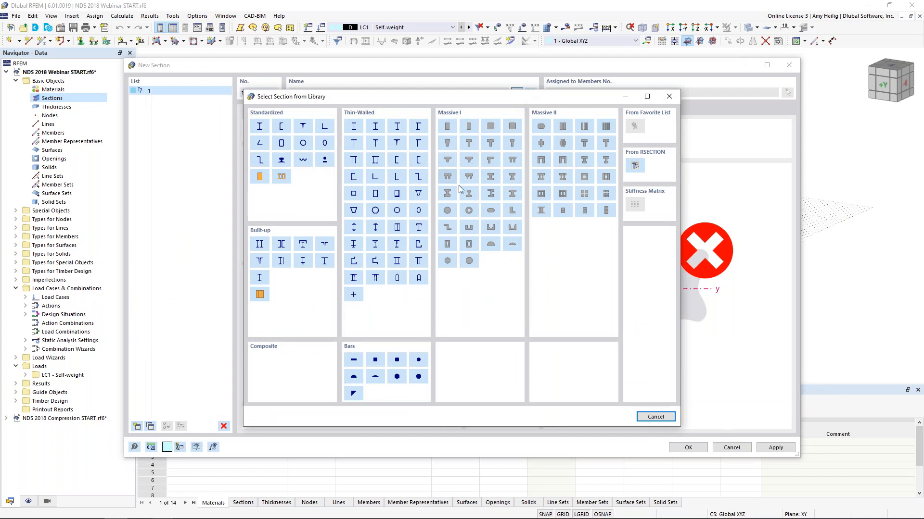
left_click(448, 127)
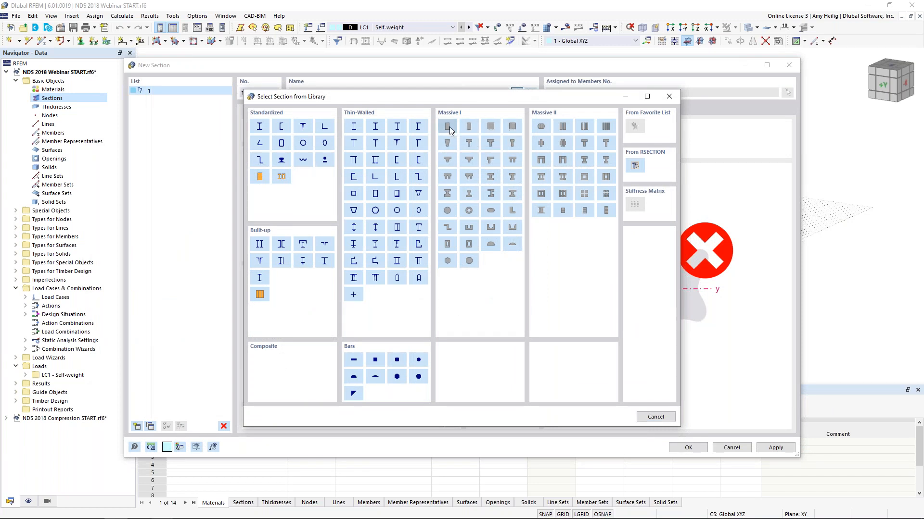
left_click(308, 140)
left_click_drag(305, 140, 324, 137)
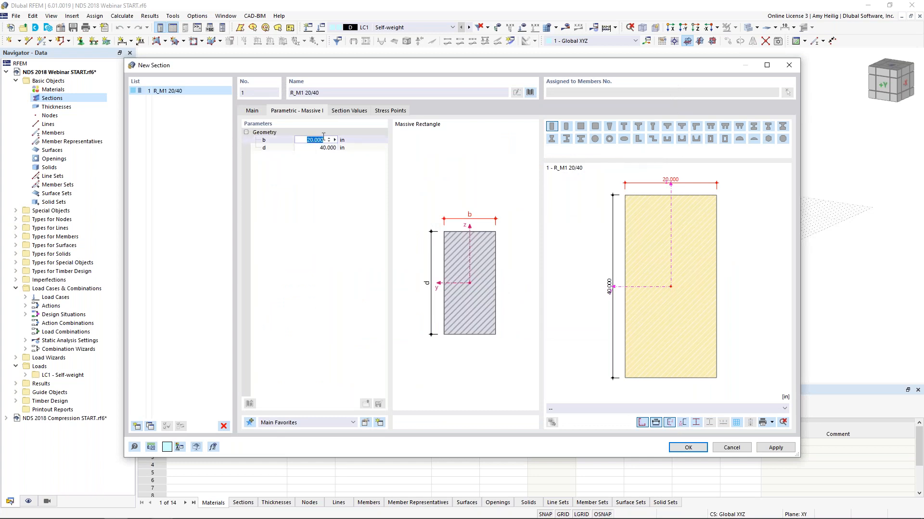
type("8")
key("Tab")
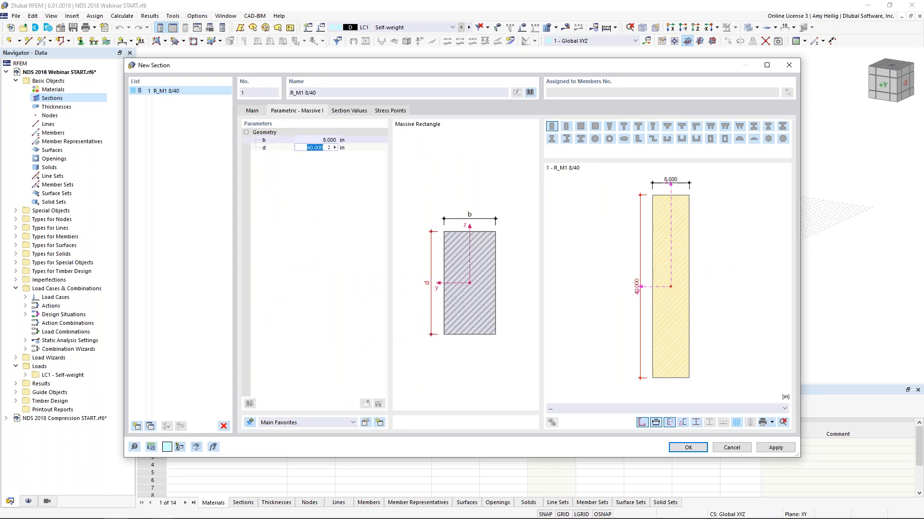
type("15")
left_click(324, 139)
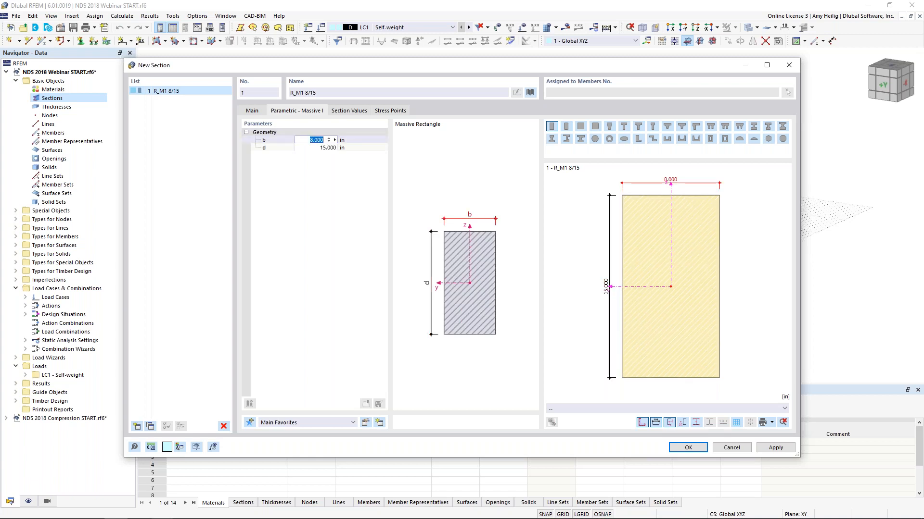
left_click(349, 111)
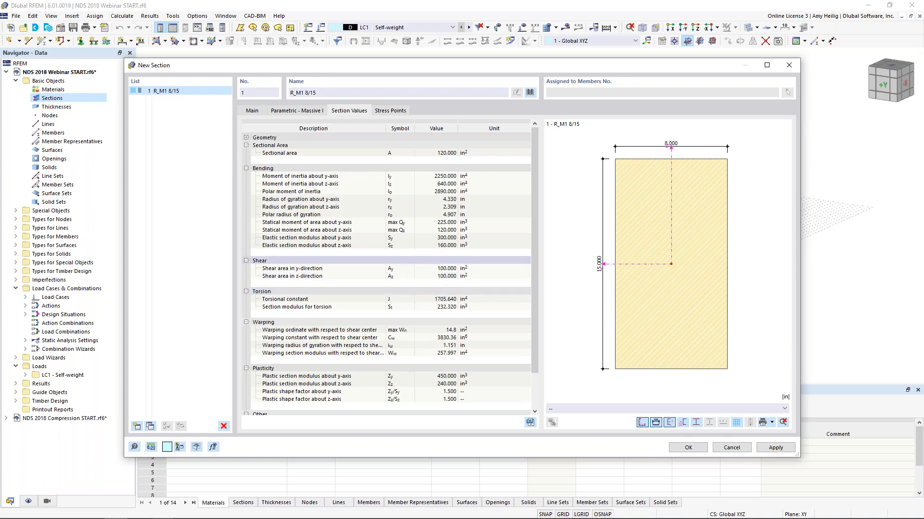
Open the material library for the section and list timber materials of all species tables under the ANSI/AWC NDS-2018 standard.
left_click(252, 114)
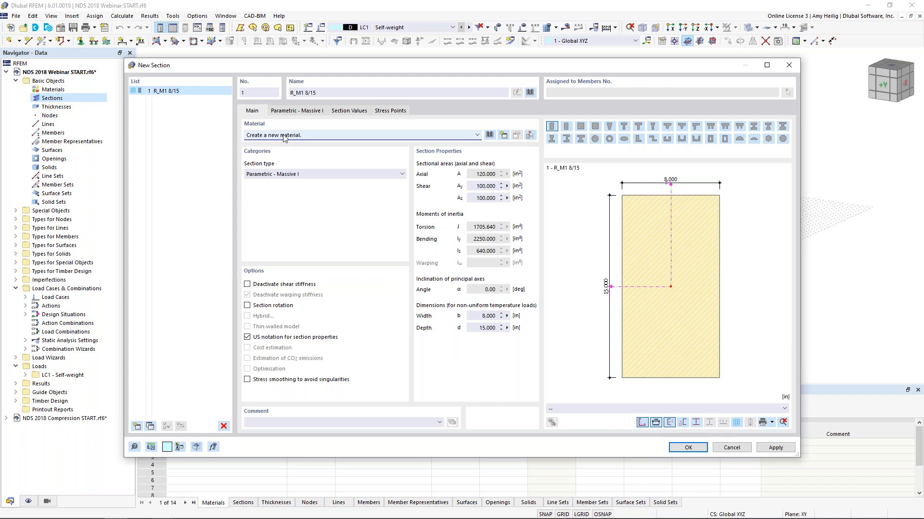
left_click(489, 135)
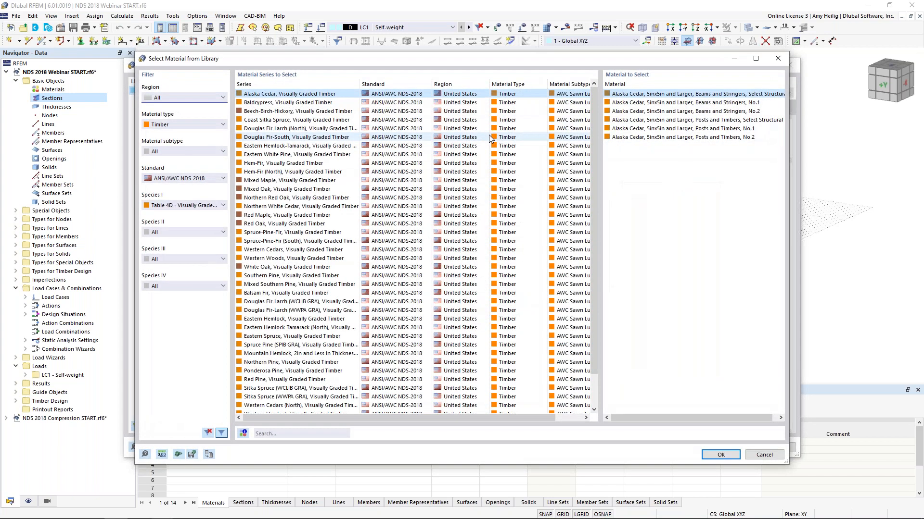
left_click(191, 205)
left_click(187, 214)
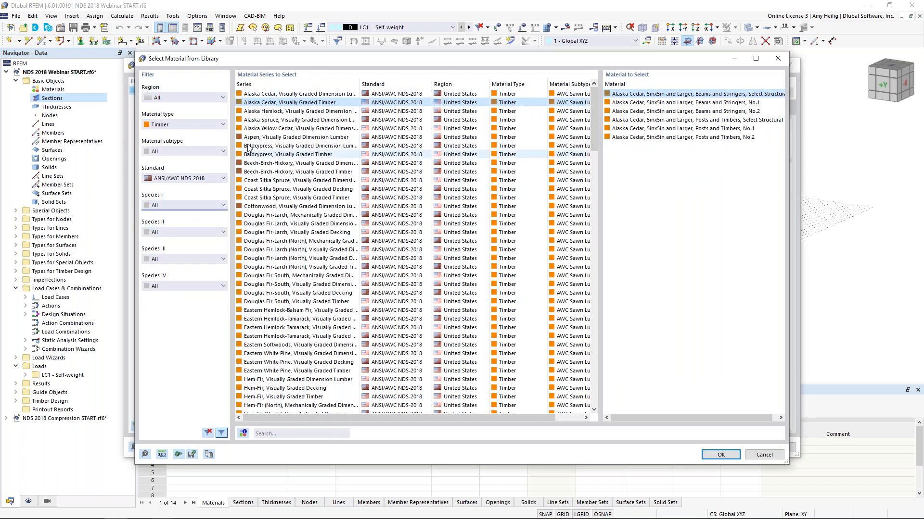
left_click(191, 126)
left_click(192, 126)
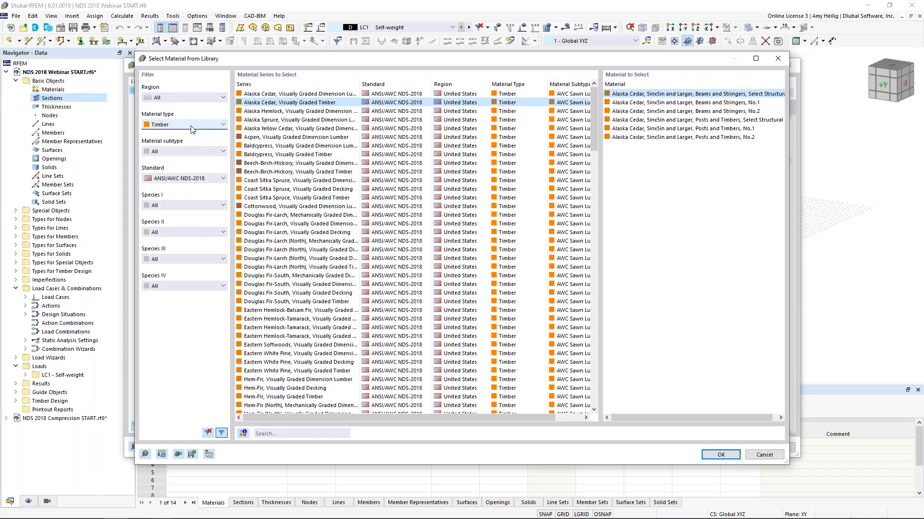
left_click(182, 178)
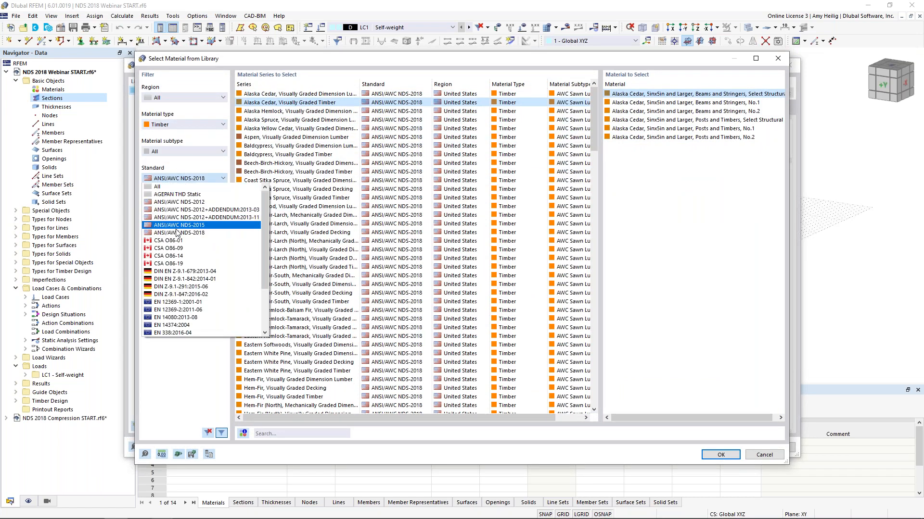
left_click(177, 233)
left_click_drag(592, 92, 586, 307)
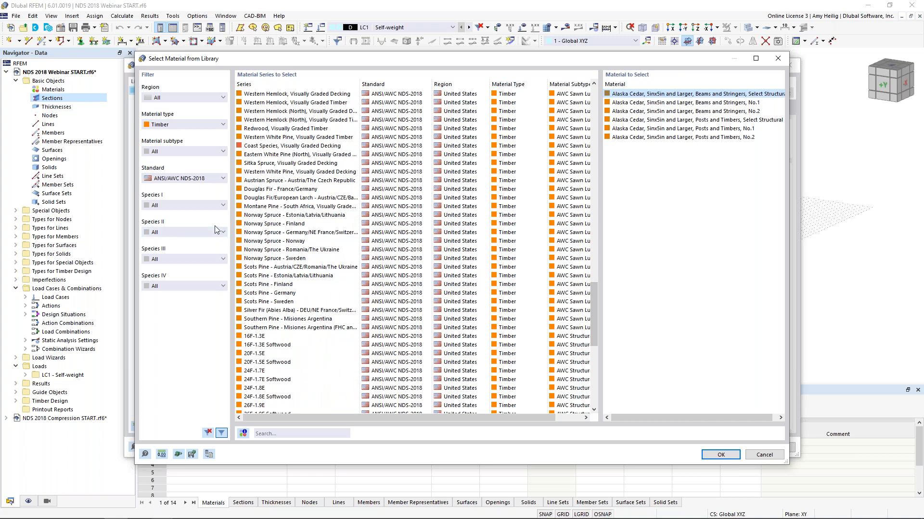
Assign the Table 5A glulam material 24F-1.7E, 24F-V1, SP/SP, 4 or More Lams to the 8 x 15 in section.
left_click(209, 206)
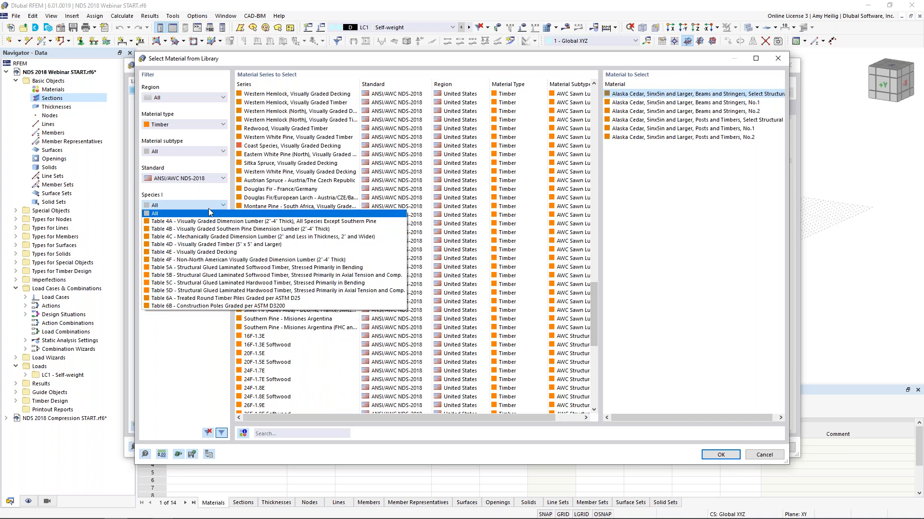
left_click(197, 268)
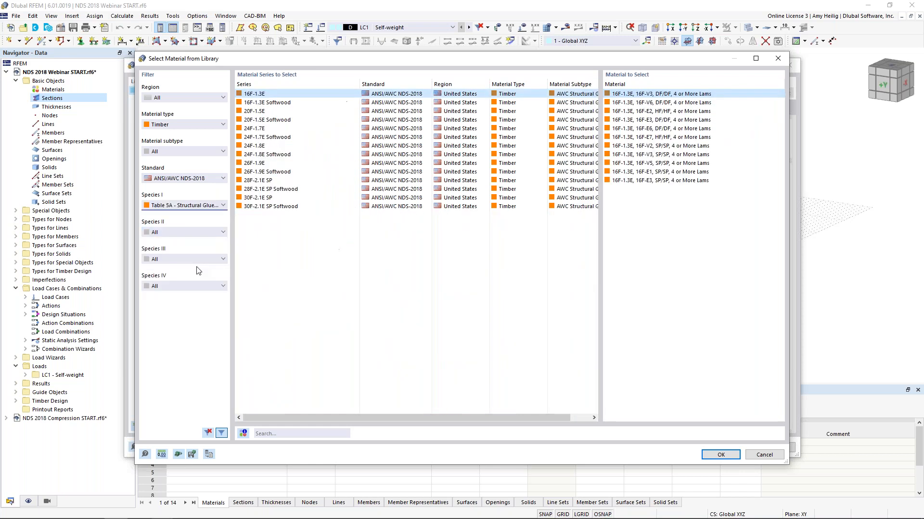
left_click(260, 130)
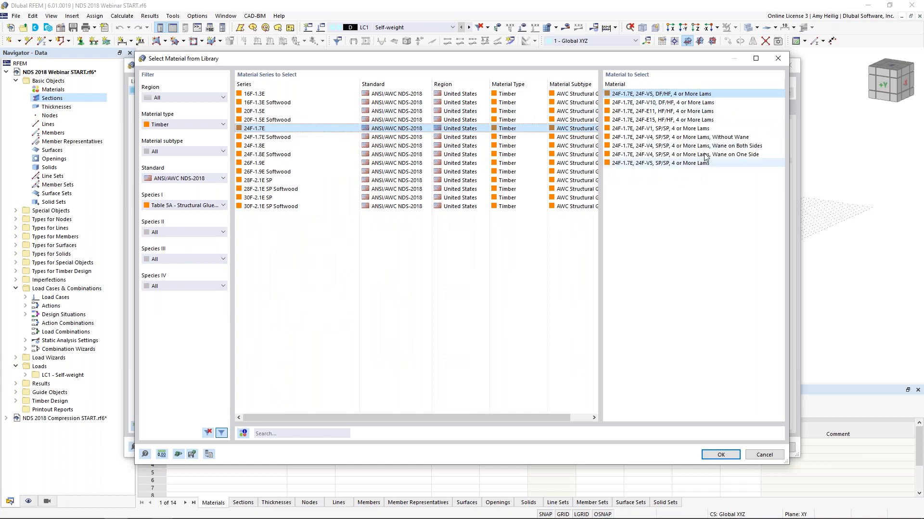
left_click(664, 129)
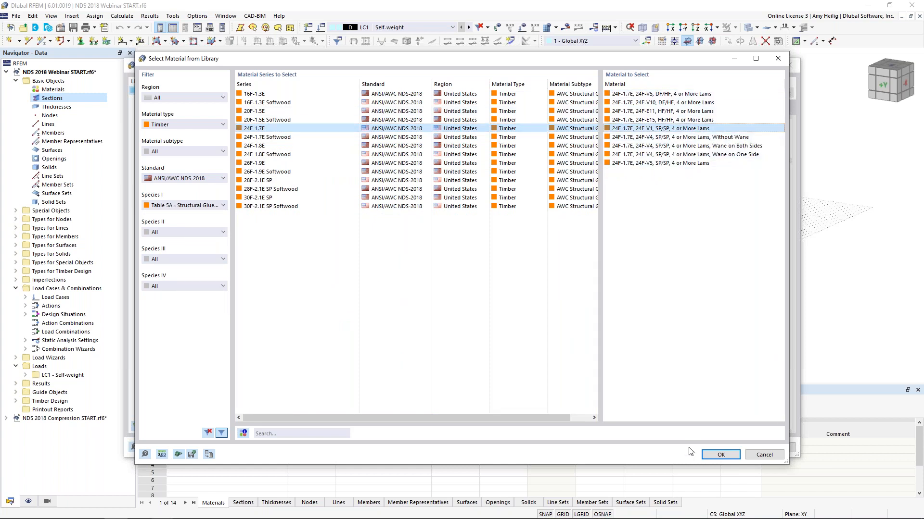
left_click(720, 455)
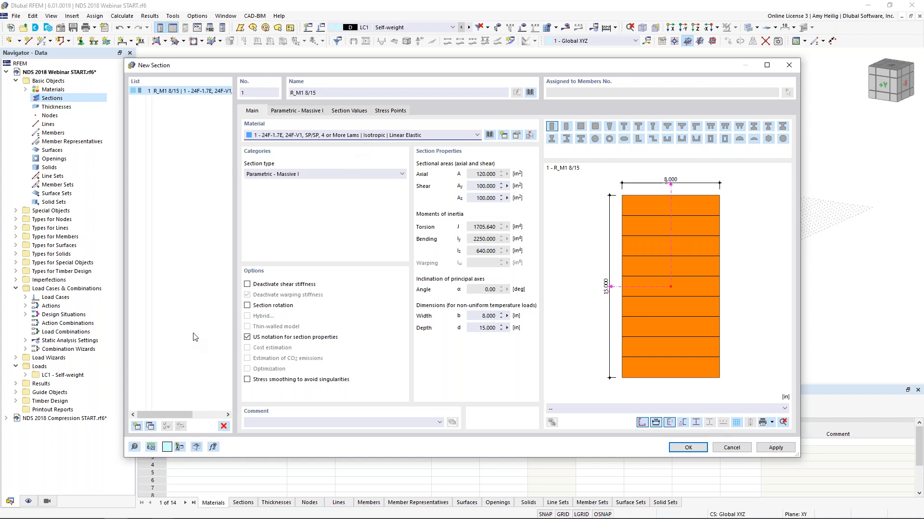
Copy the section as R_M1 8/26, and add a third section as a massive square with b = 6 in.
left_click(150, 426)
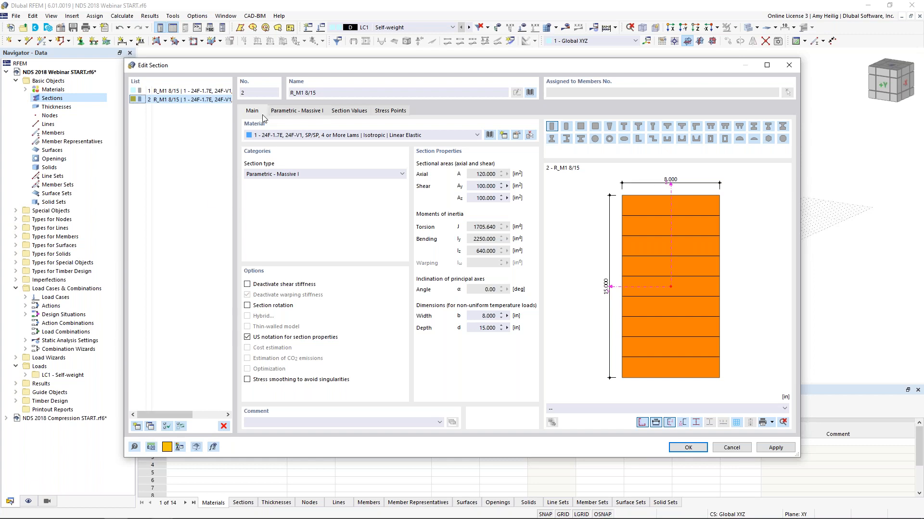
left_click(316, 94)
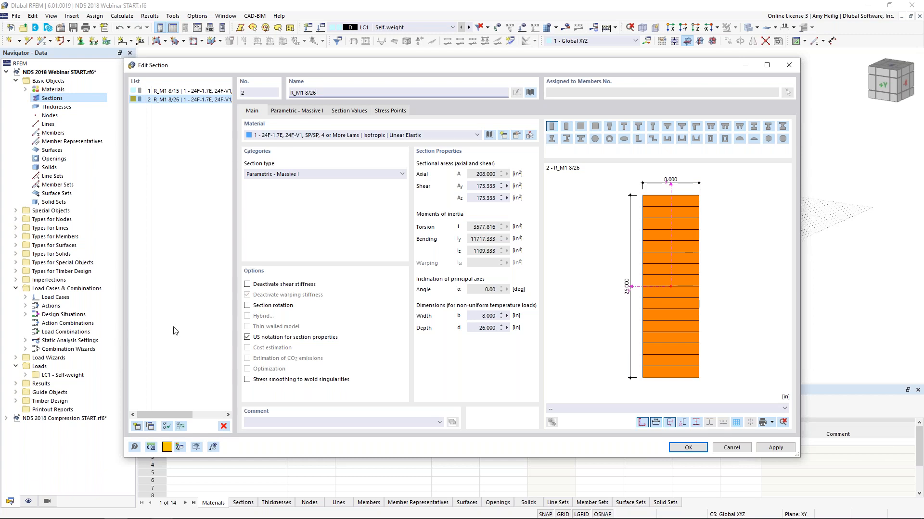
left_click(137, 426)
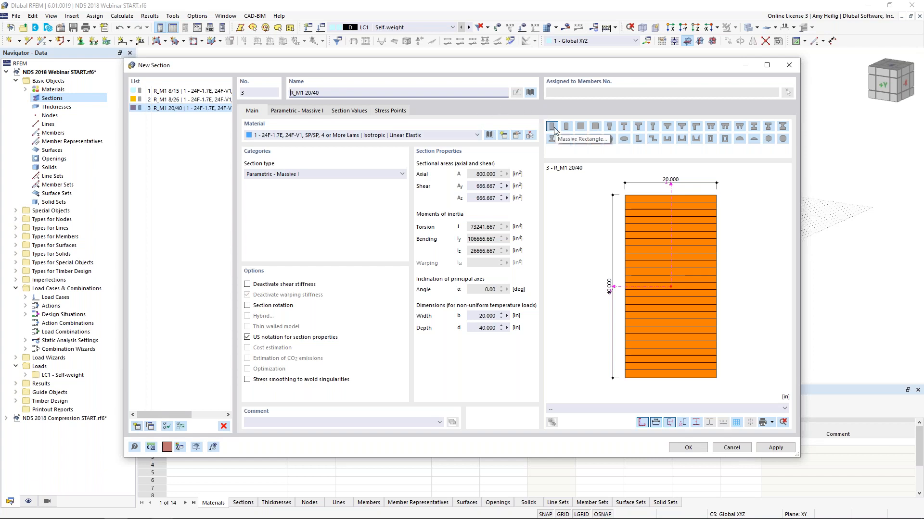
left_click(582, 127)
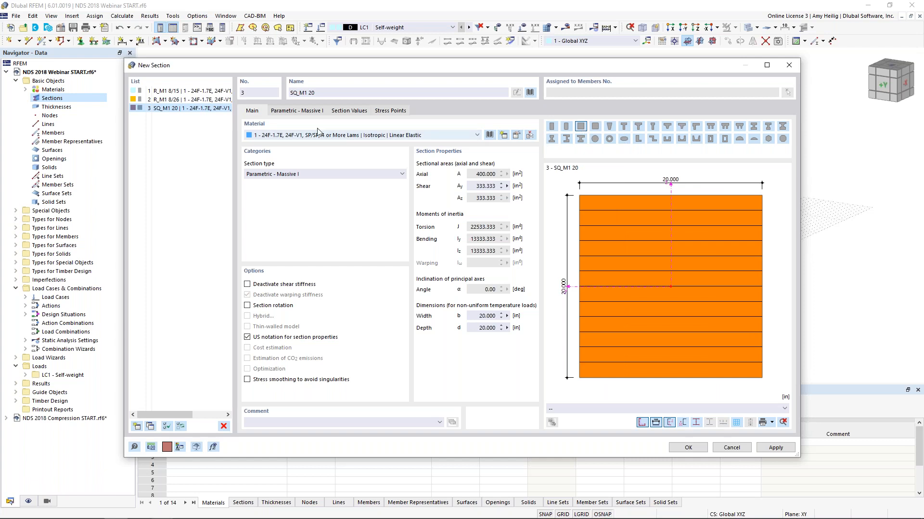
left_click(311, 111)
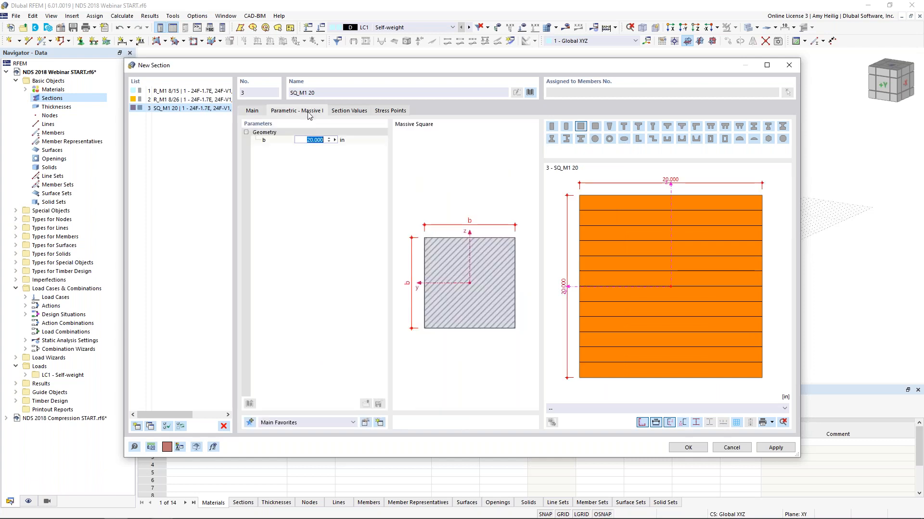
type("6")
left_click(252, 112)
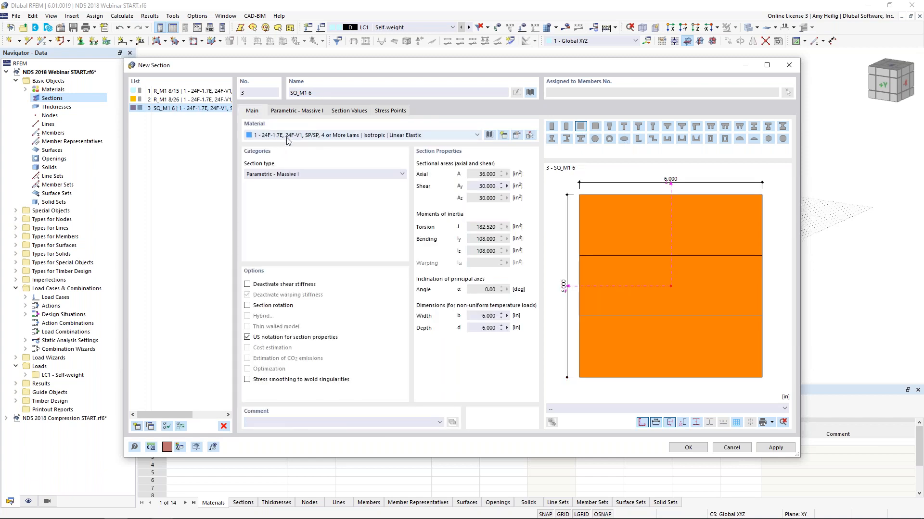
Assign the Table 4D material Douglas Fir-Larch (North), 5inx5in and Larger, Beams and Stringers, No.2 to the square section and save the sections.
left_click(488, 135)
left_click(170, 206)
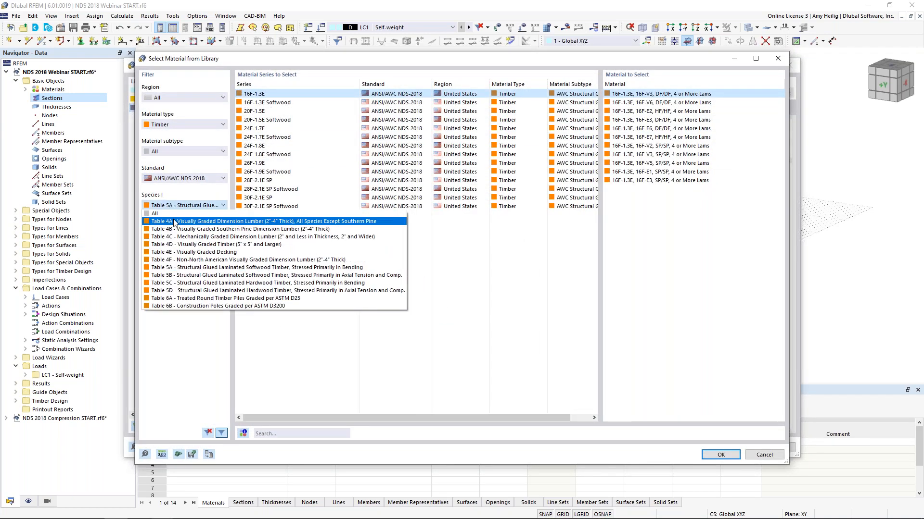
left_click(175, 246)
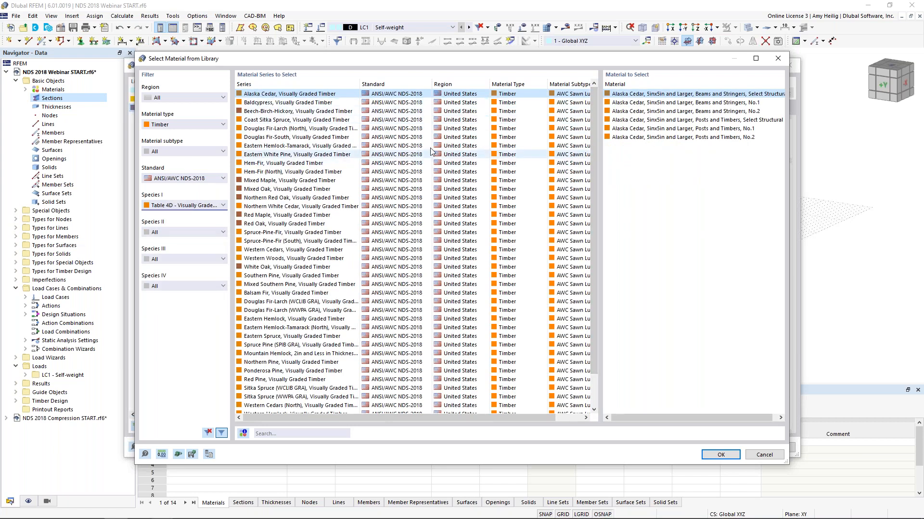
left_click(309, 433)
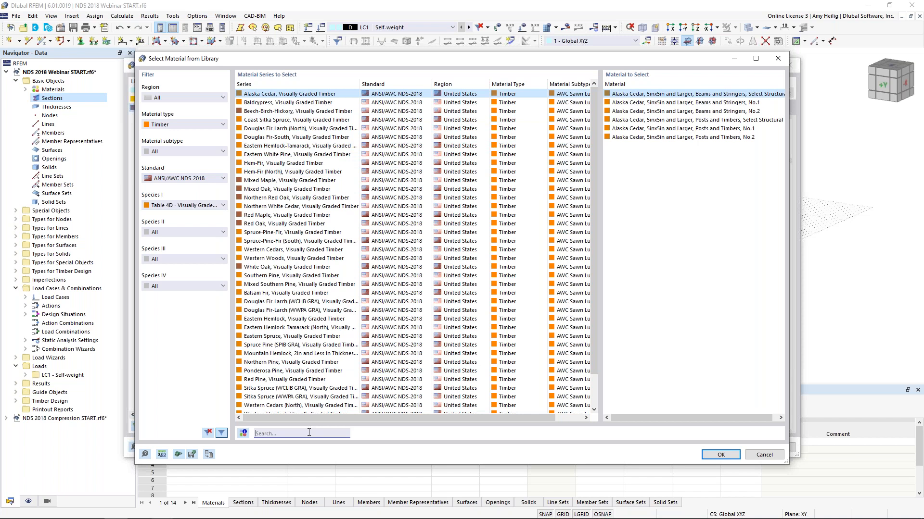
type("douglas")
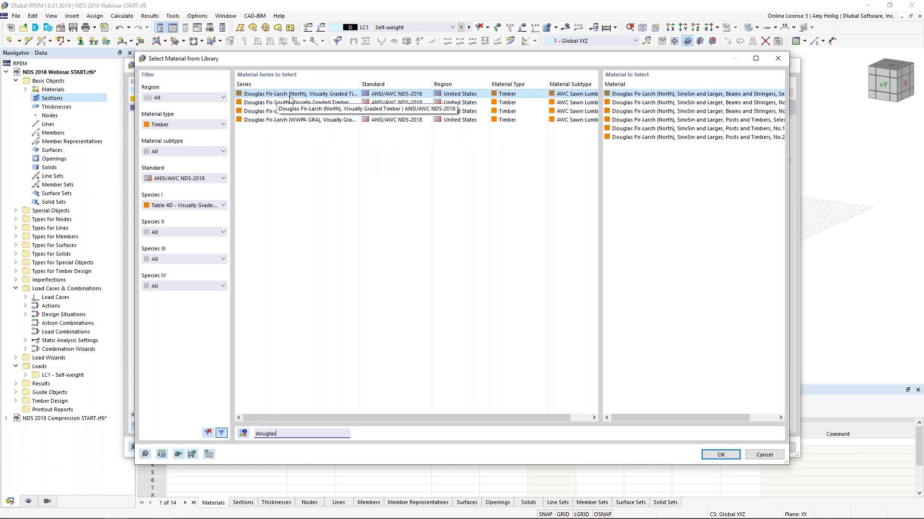
left_click_drag(634, 418, 661, 418)
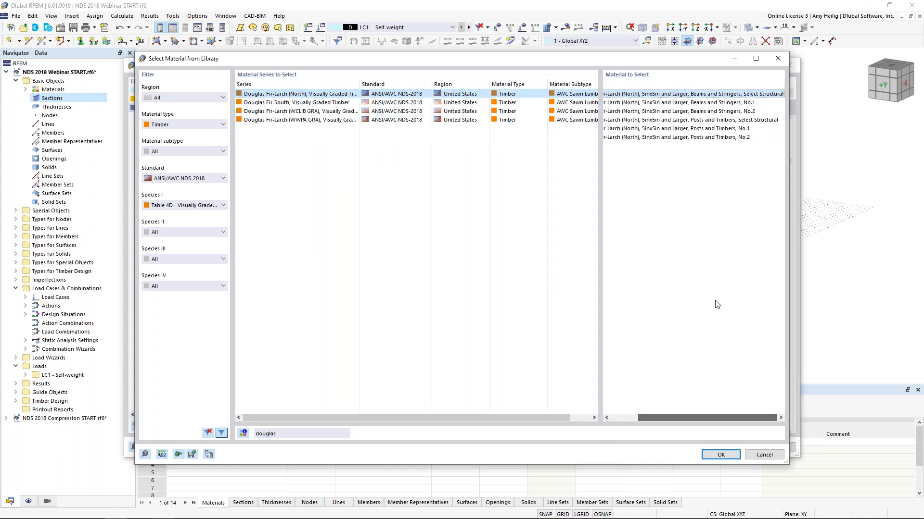
left_click(712, 111)
left_click(711, 453)
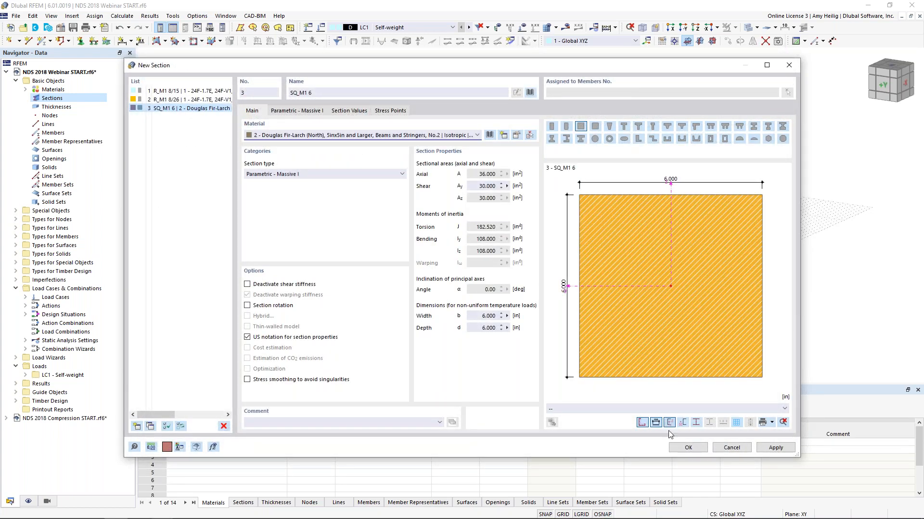
left_click(678, 449)
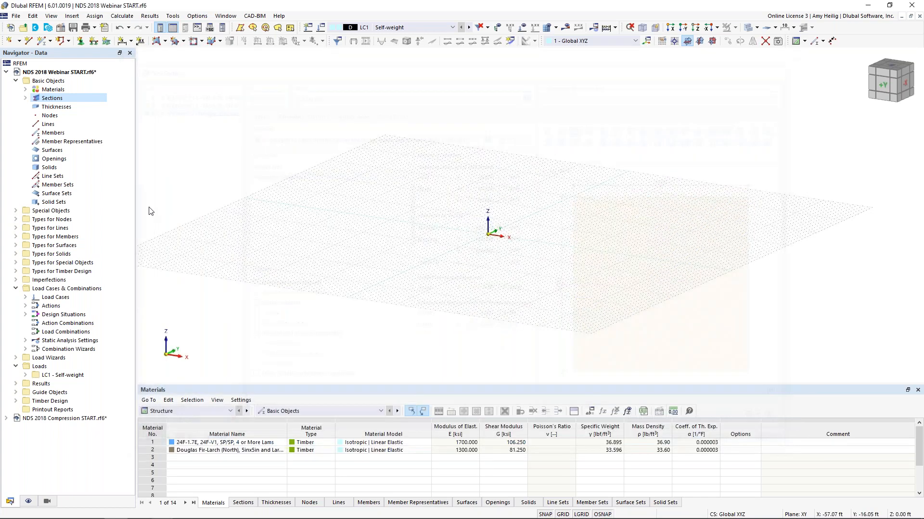
List the model's defined materials and sections, and set the XZ plane as the current work plane.
left_click(25, 98)
left_click(26, 90)
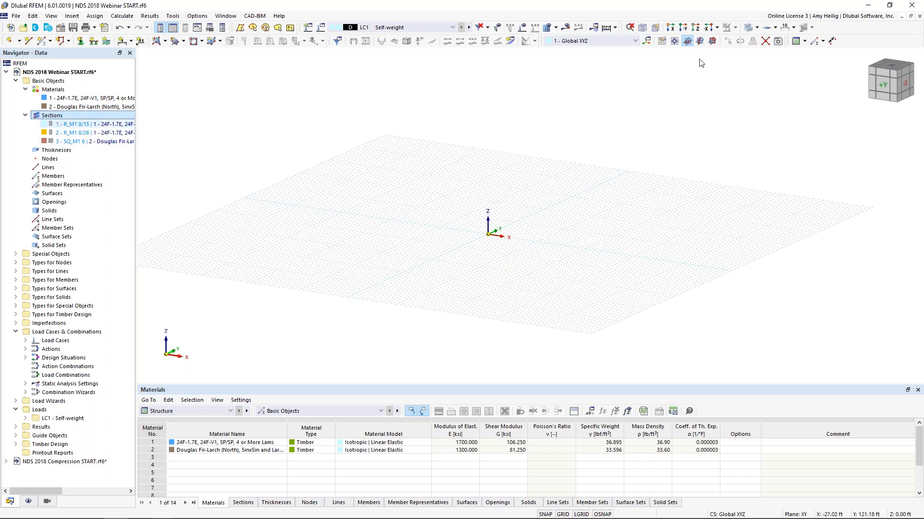
left_click(712, 43)
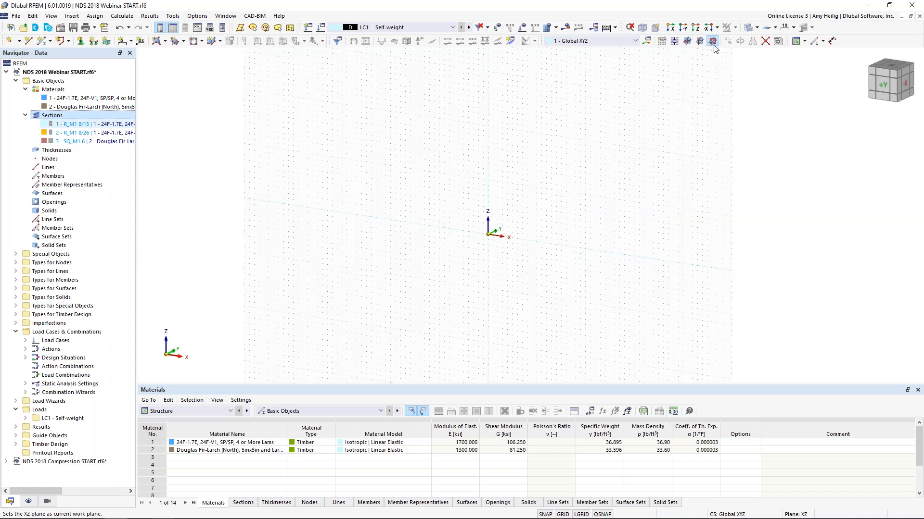
mouse_move(431, 293)
middle_mouse_down("ctrl")
mouse_move(497, 271)
mouse_move(443, 289)
middle_mouse_up("ctrl")
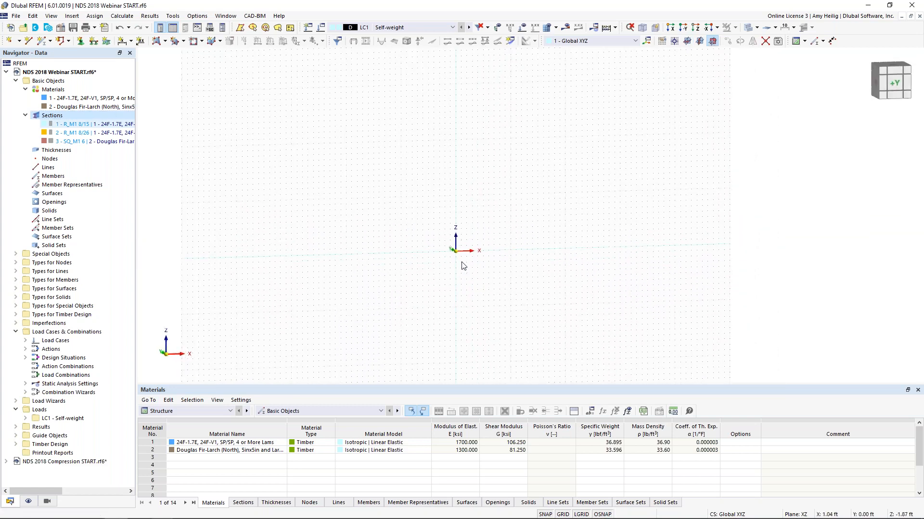
Define a new beam member with linear section distribution, top alignment, R_M1 8/15 at its start and R_M1 8/26 at its end.
left_click(41, 44)
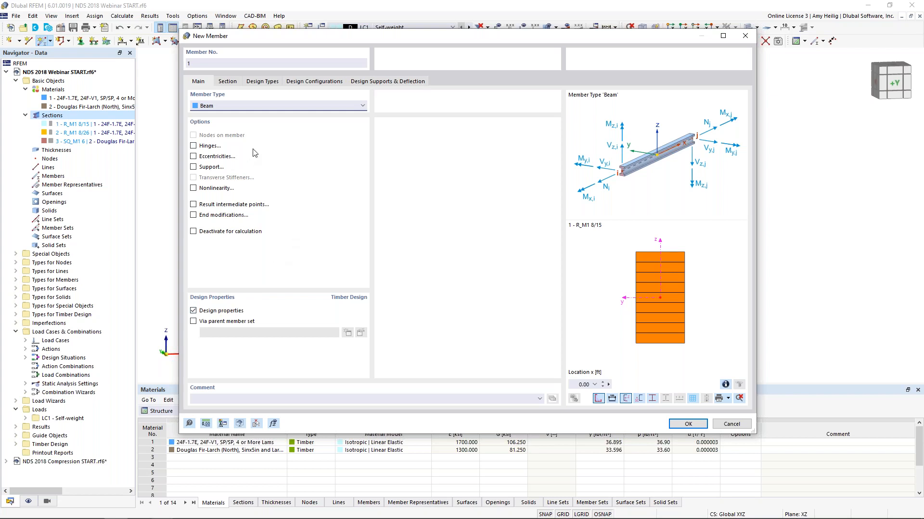
left_click(236, 84)
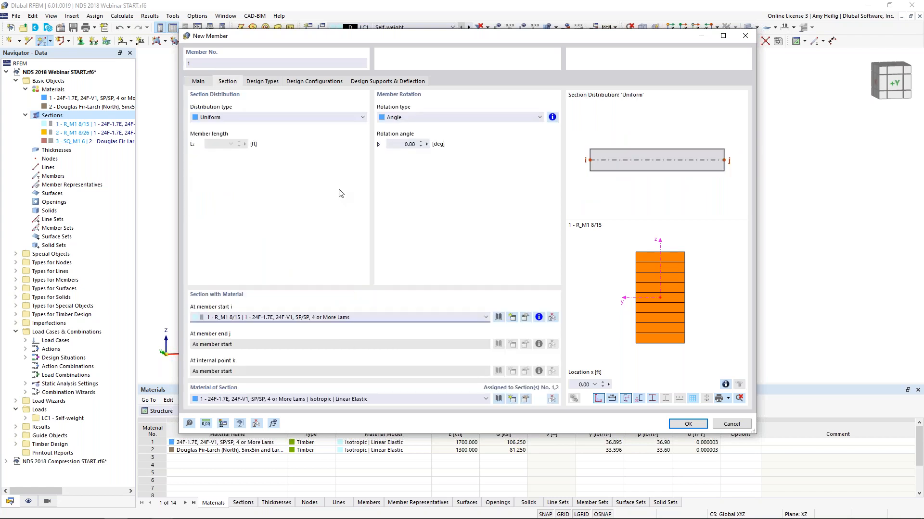
left_click(219, 118)
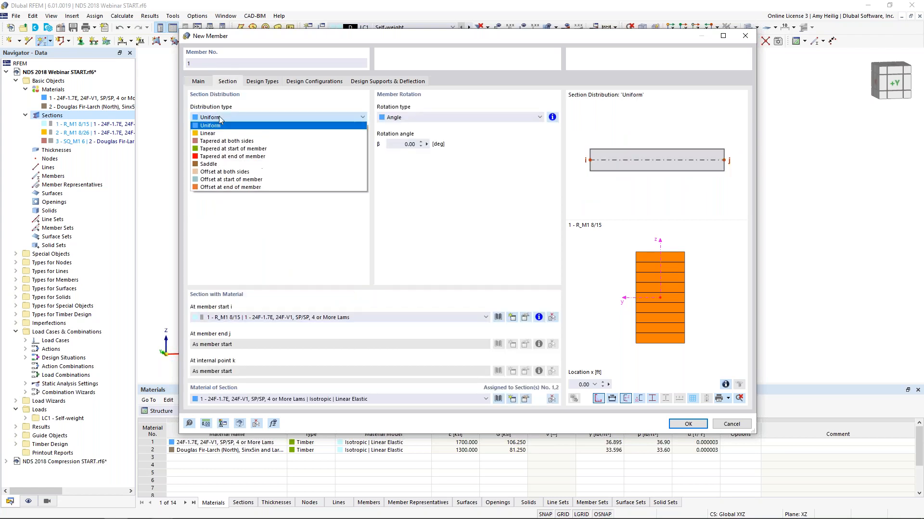
left_click(223, 133)
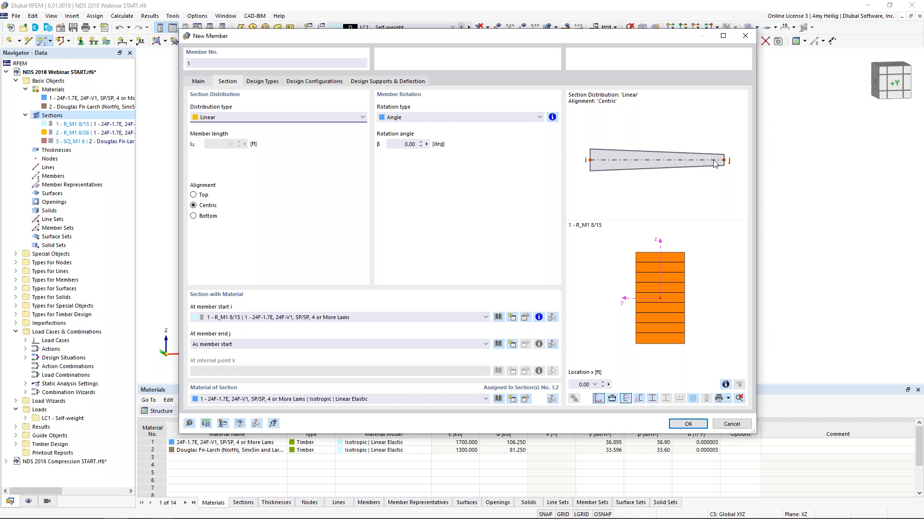
left_click(193, 195)
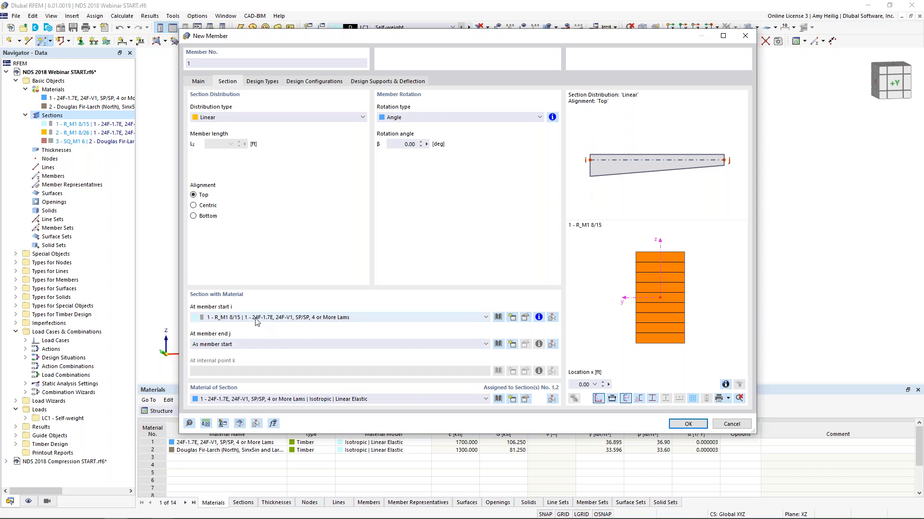
left_click(246, 345)
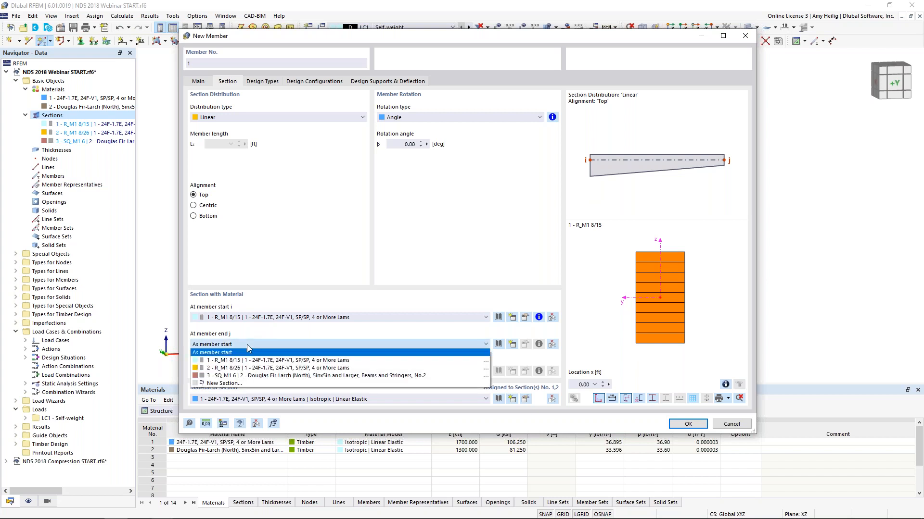
left_click(245, 368)
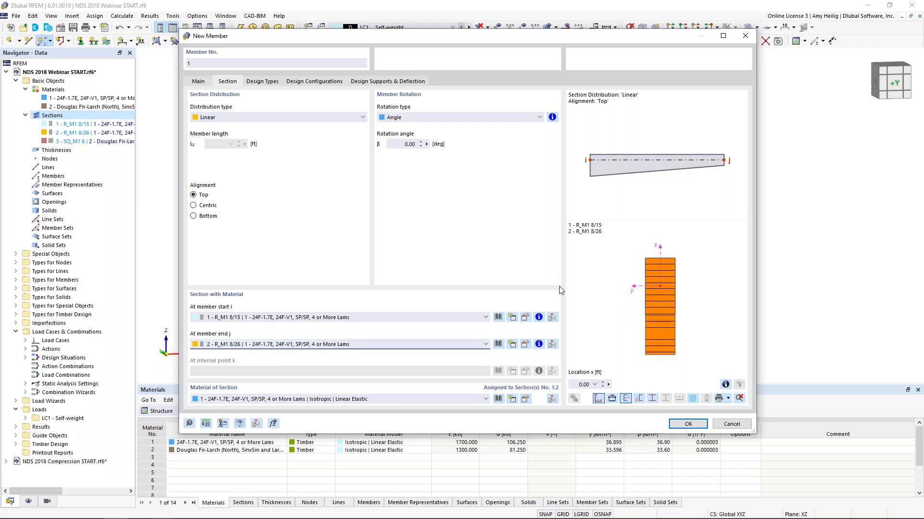
left_click(677, 425)
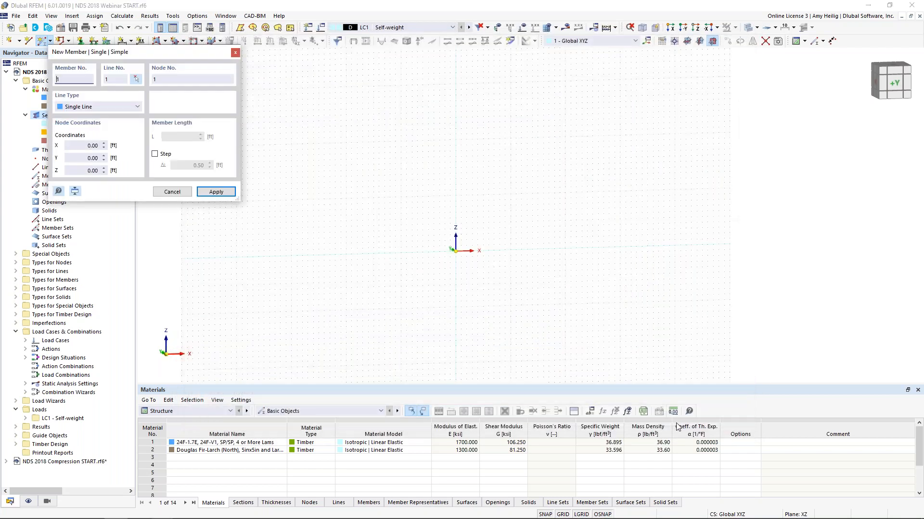
Draw a 15 ft vertical column up from the origin and a 23 ft horizontal beam from X 23, Z 15 ft back to the column top.
left_click(455, 250)
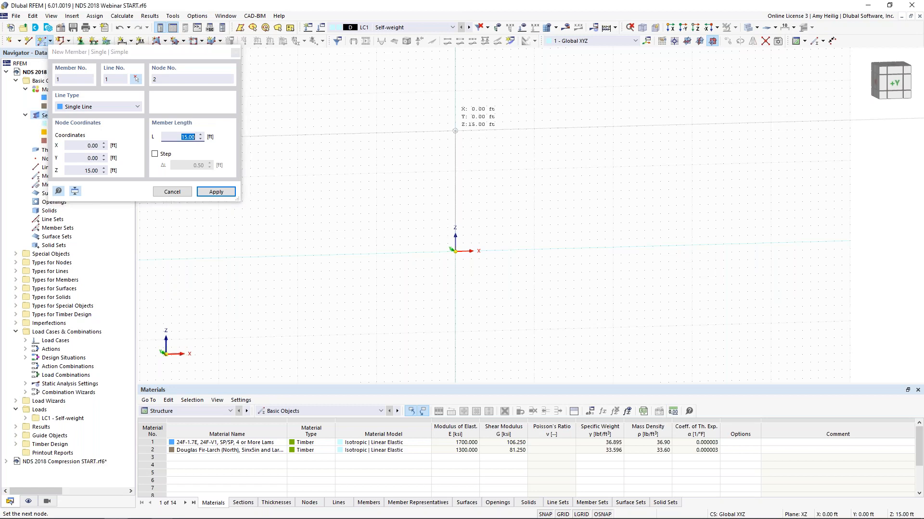
left_click(455, 131)
middle_click_drag(484, 242, 443, 298)
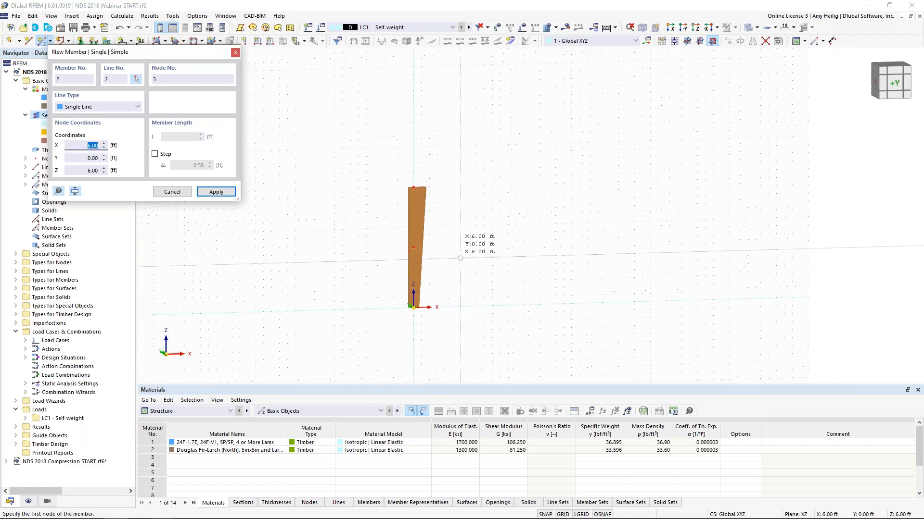
scroll(460, 258, "up", 1)
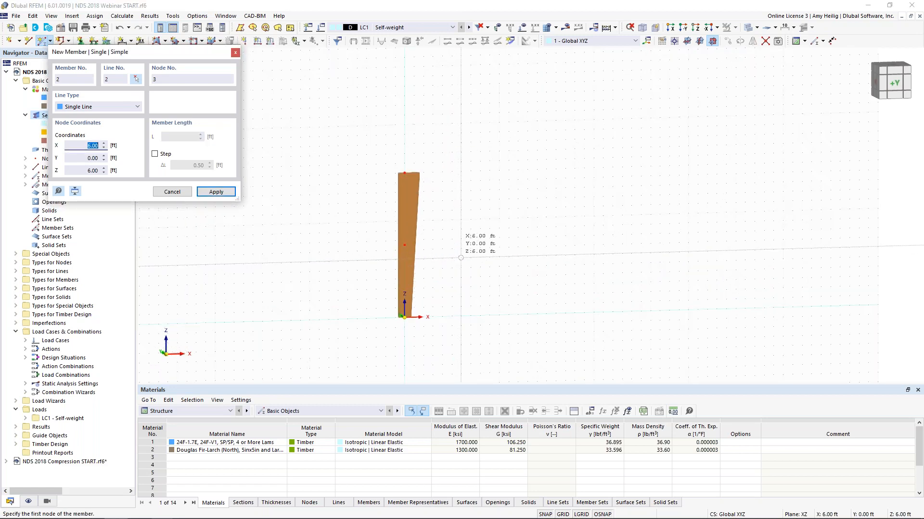
left_click(621, 167)
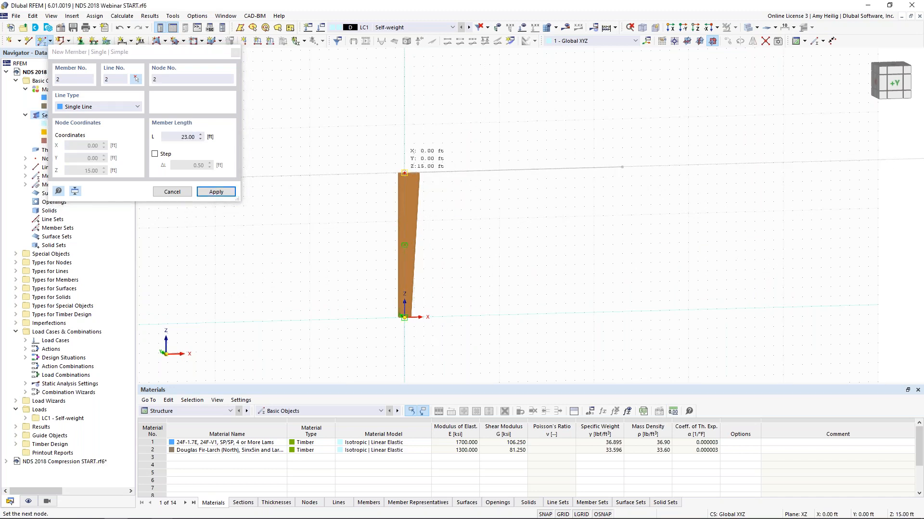
key("Escape")
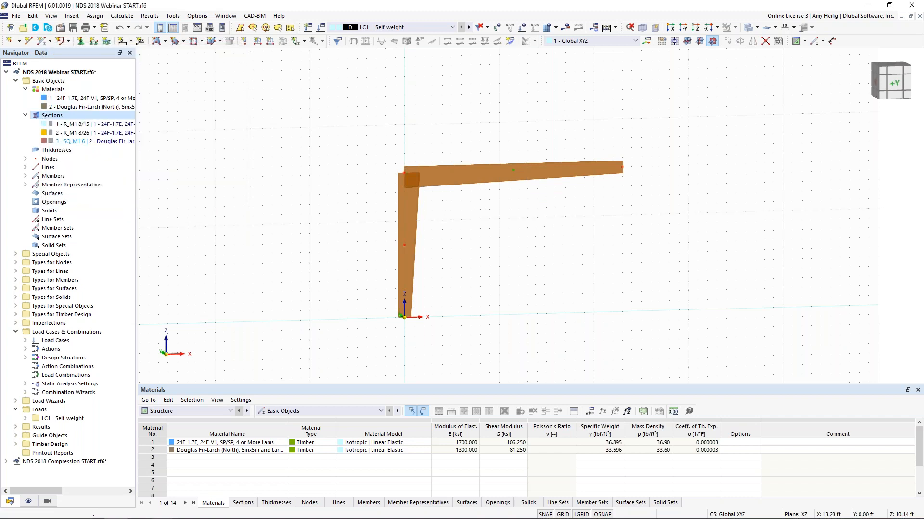
Chamfer the horizontal beam by -14° about the Y axis in direction Z, using the column's top node as the rotation point.
middle_click_drag(528, 262, 413, 270)
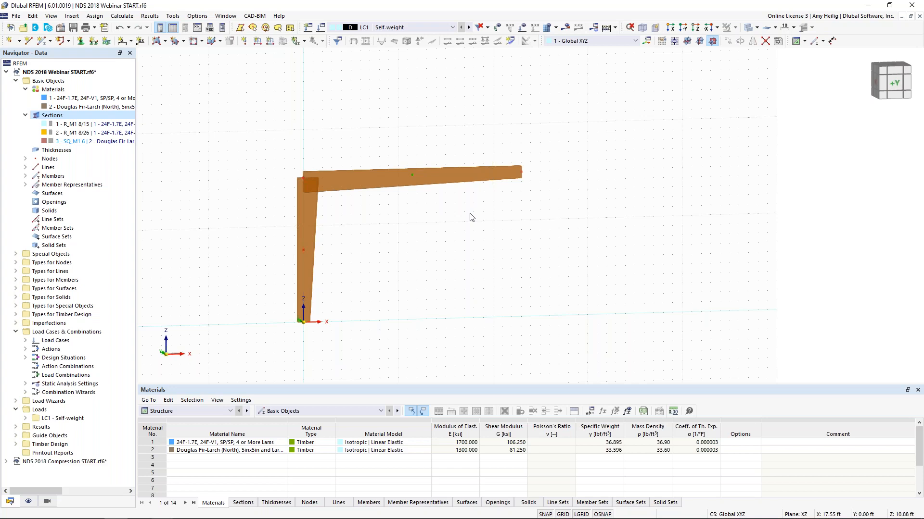
left_click_drag(470, 226, 434, 126)
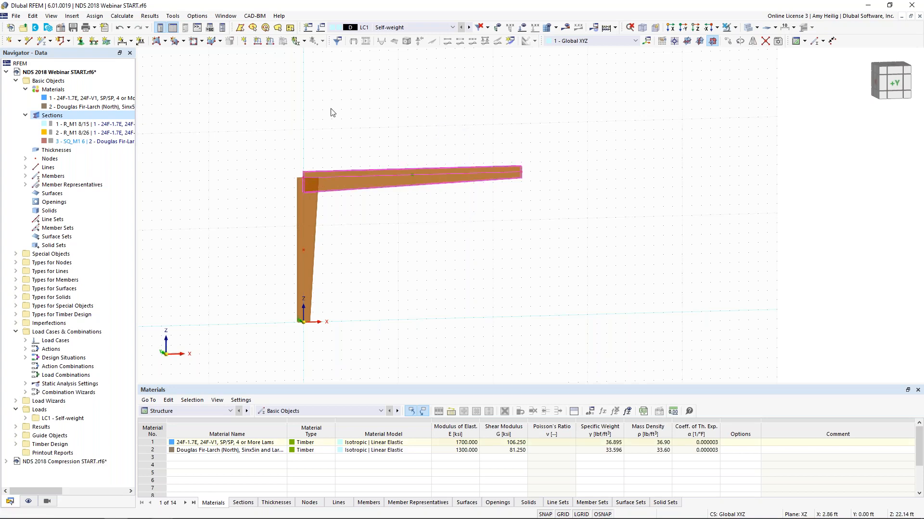
left_click(35, 16)
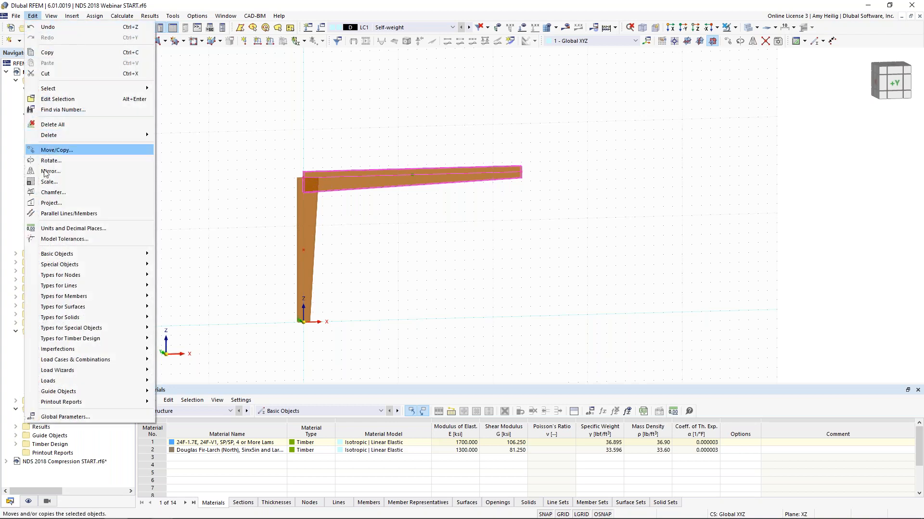
left_click(54, 192)
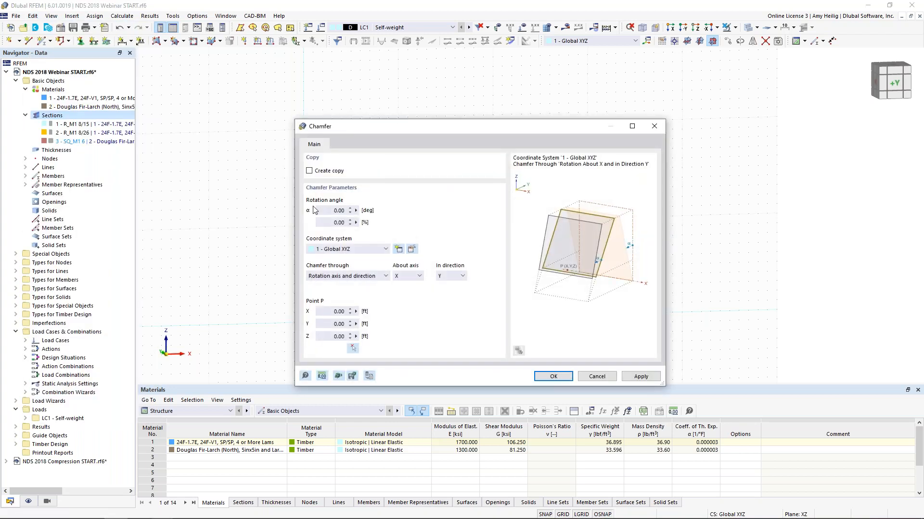
left_click(334, 210)
key("BackSpace")
left_click(418, 276)
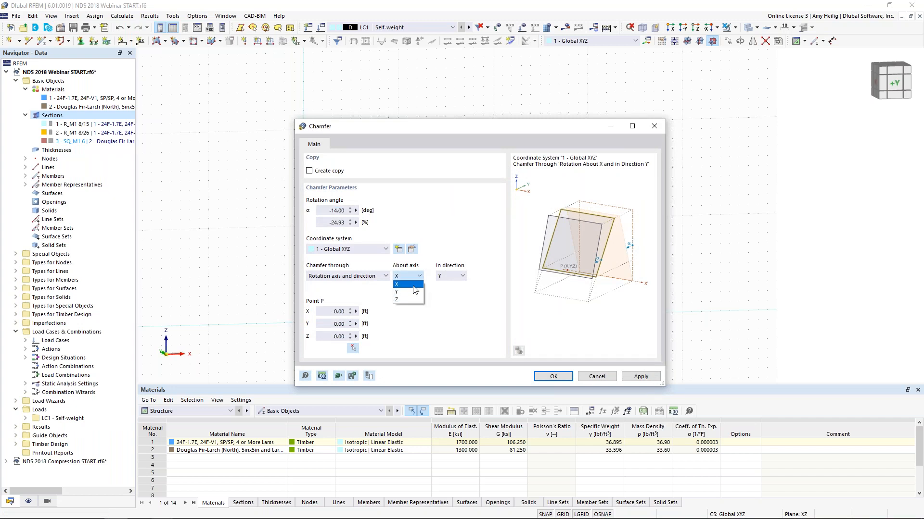
left_click(414, 292)
left_click(451, 276)
left_click(451, 292)
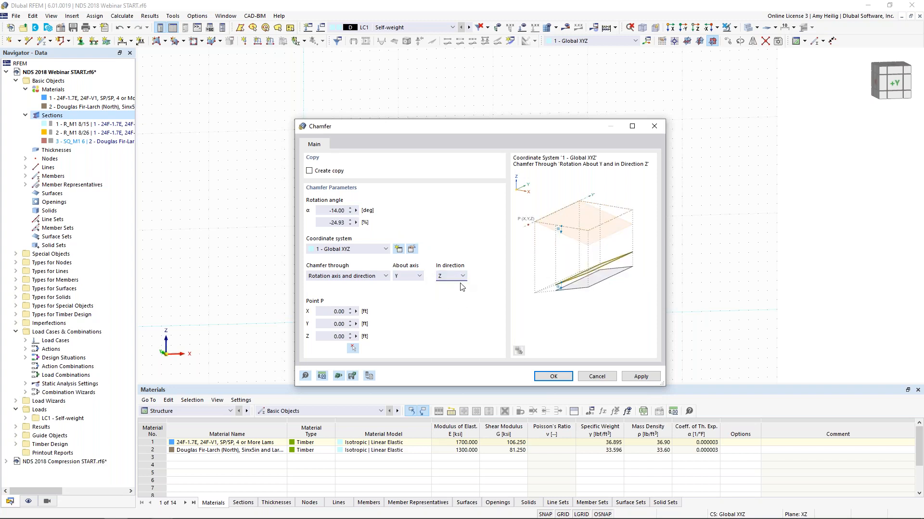
left_click(353, 347)
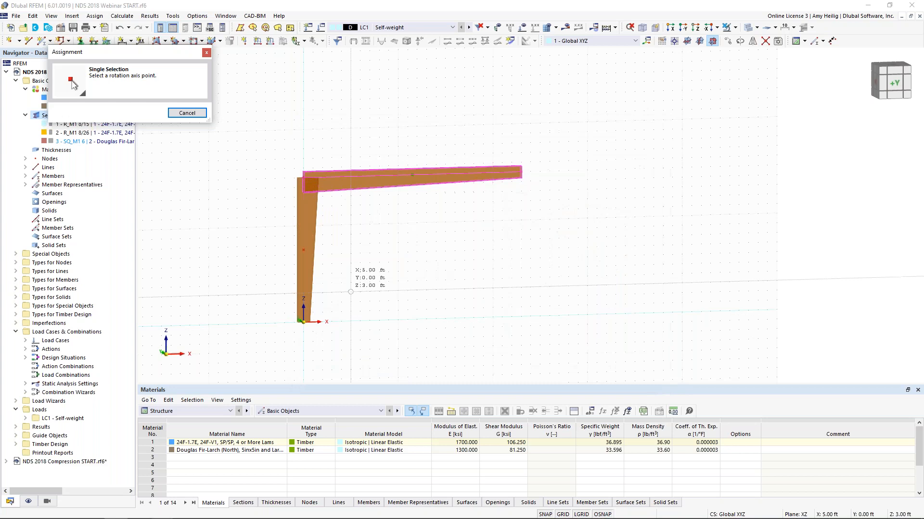
left_click(304, 174)
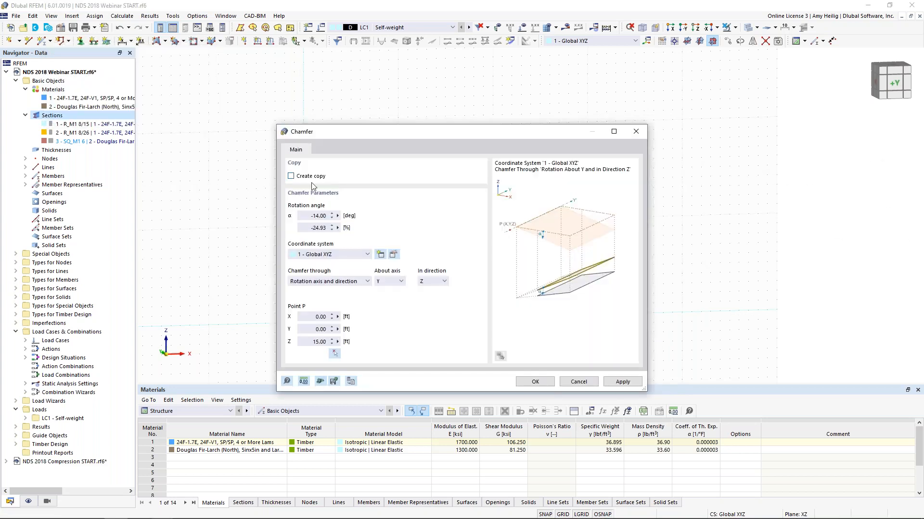
left_click(535, 381)
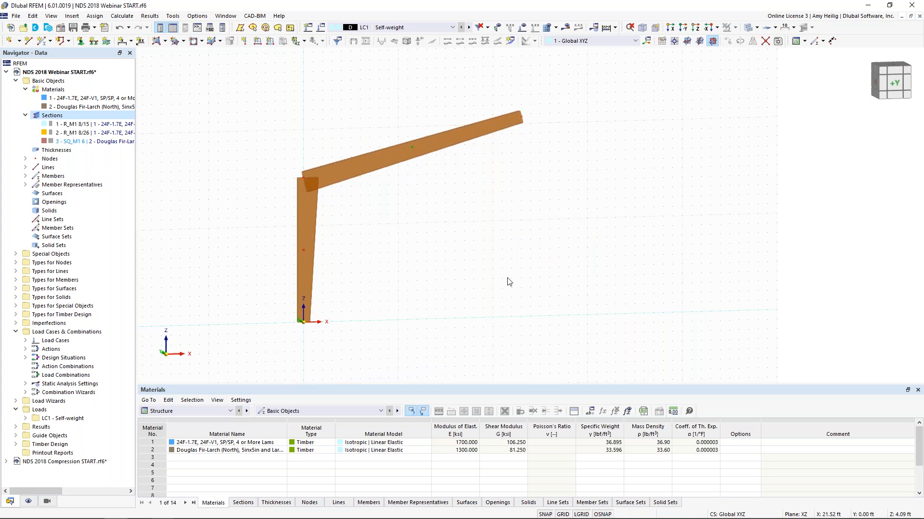
Mirror the column and rafter as a copy across a plane parallel to YZ through the rafter's free end node.
left_click_drag(345, 217, 277, 142)
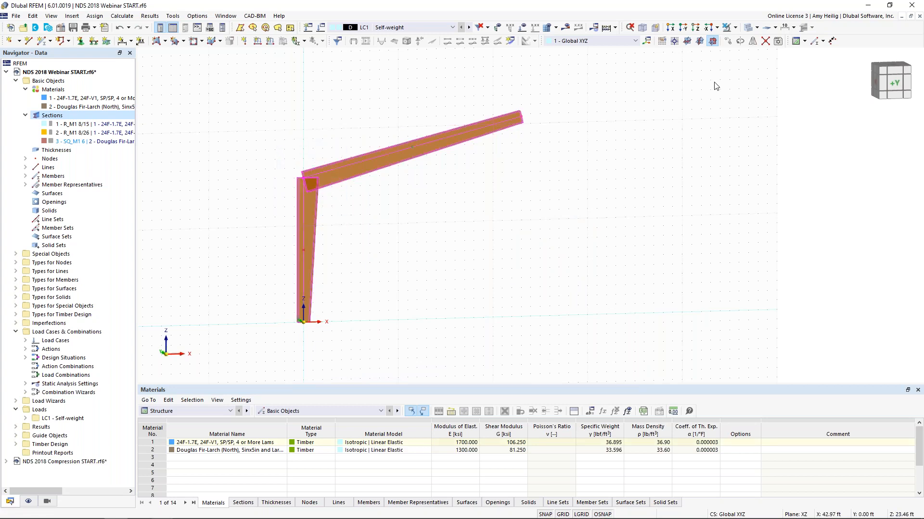
left_click(753, 42)
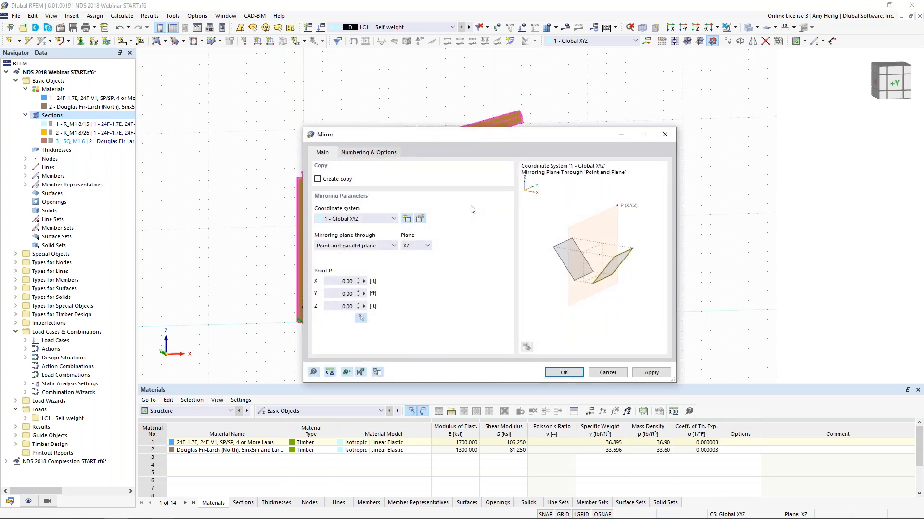
left_click(318, 179)
left_click(413, 246)
left_click(414, 262)
left_click(360, 318)
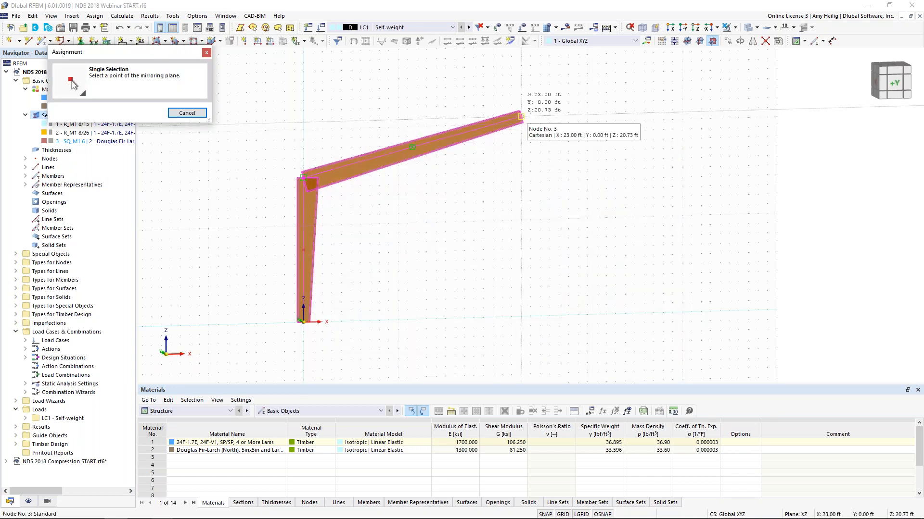
left_click(526, 122)
left_click(533, 378)
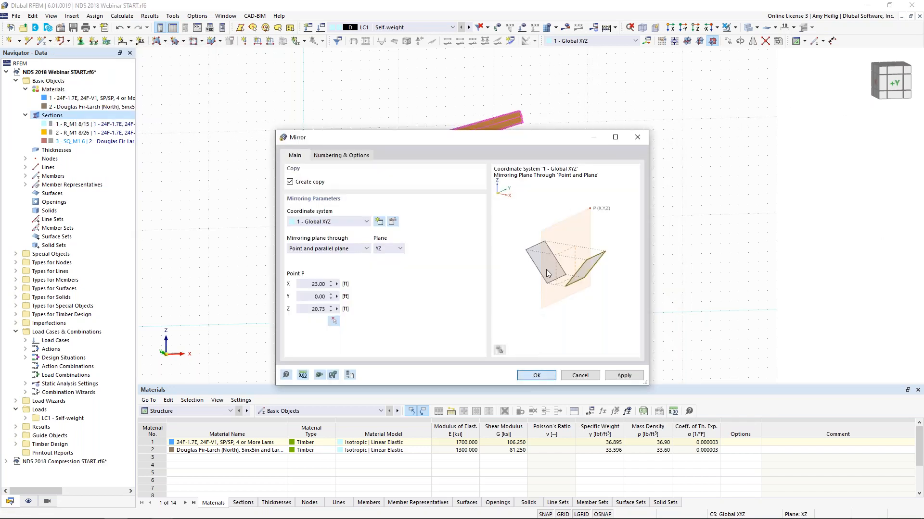
left_click(562, 249)
Assign a new member hinge releasing rotations φy and φz to the start of the original rafter at the ridge.
middle_click_drag(580, 244, 501, 238, "ctrl")
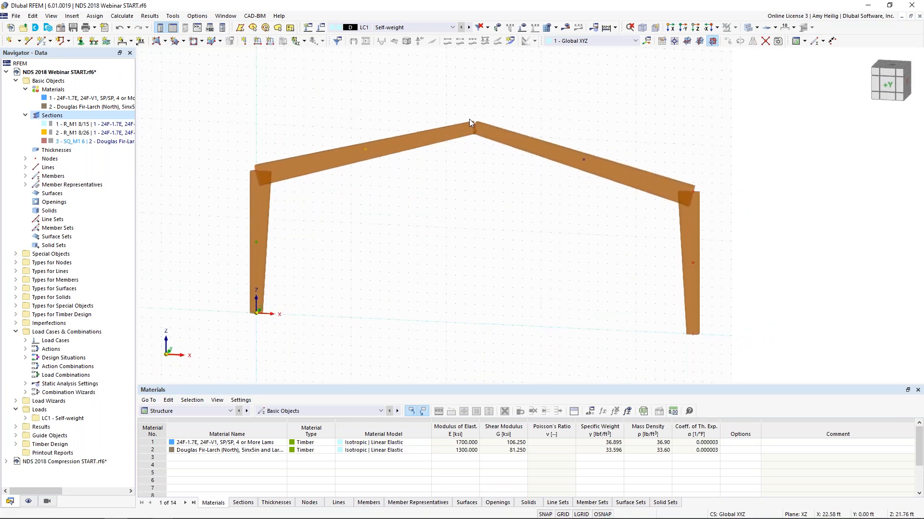
left_click(434, 129)
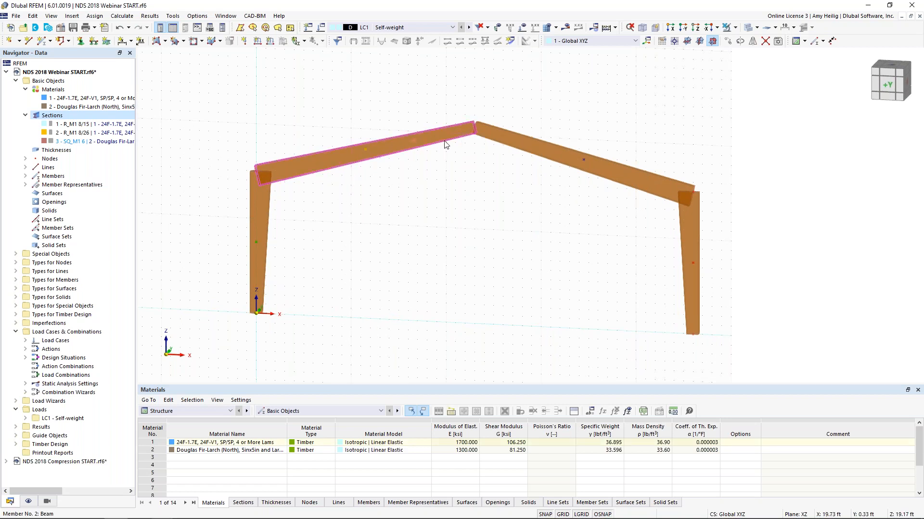
double_click(443, 140)
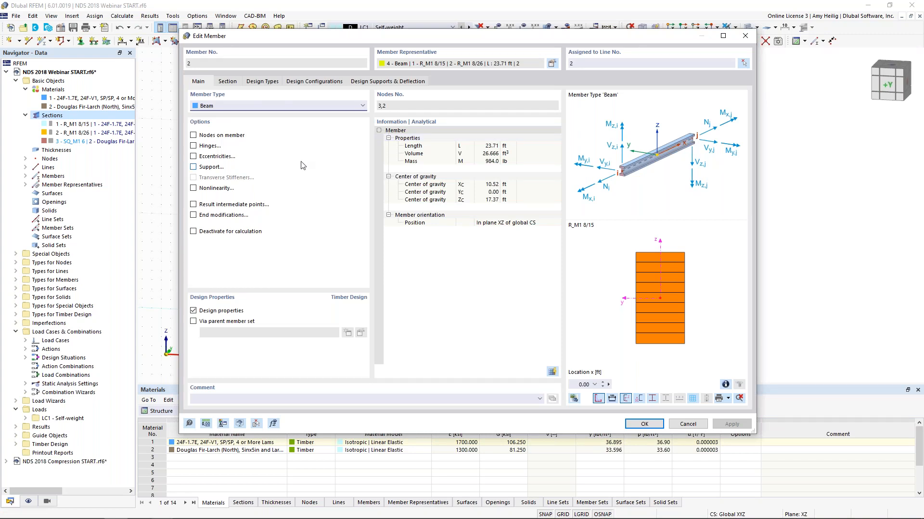
left_click(196, 147)
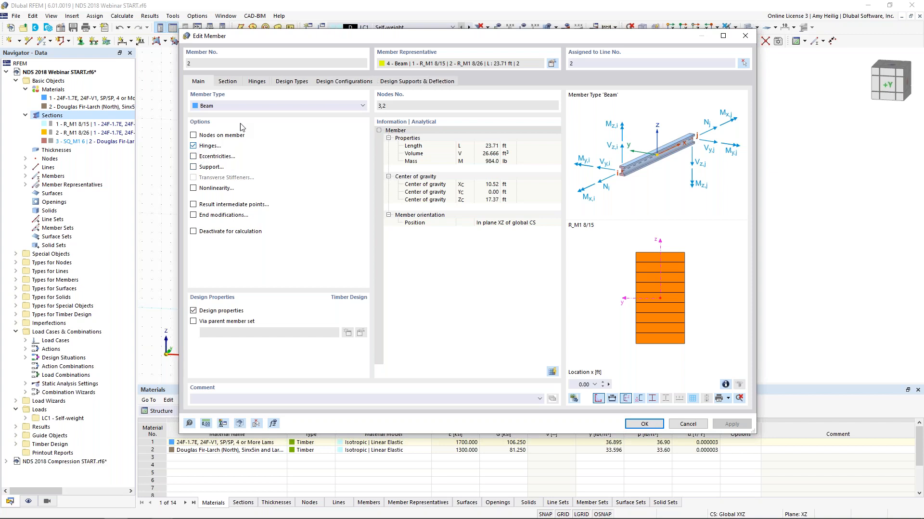
left_click(257, 83)
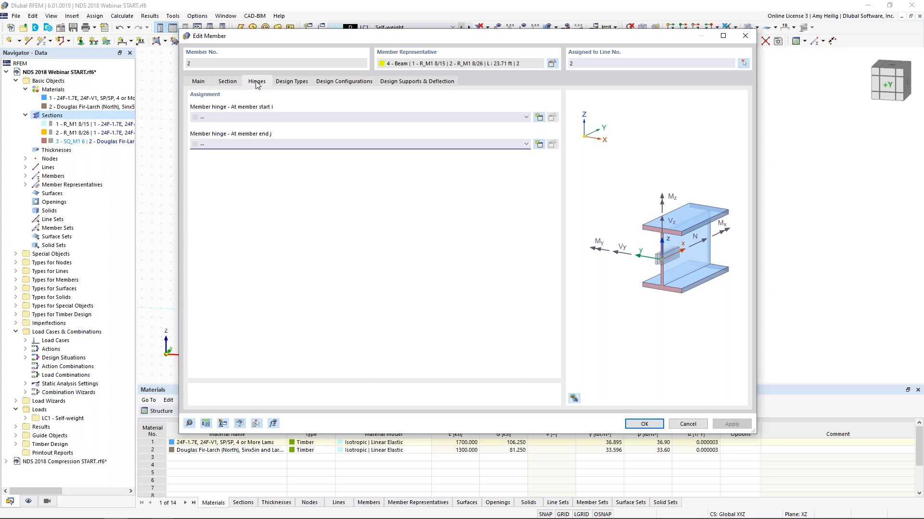
left_click(539, 117)
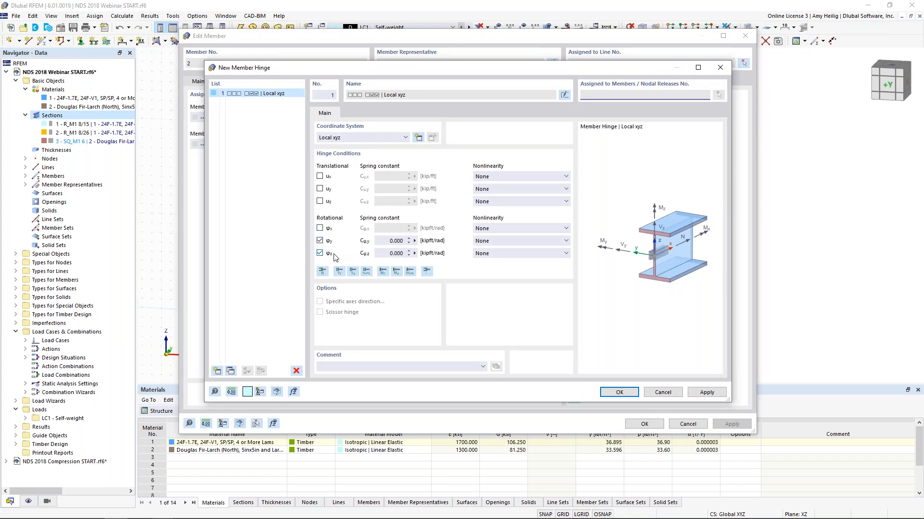
left_click(619, 392)
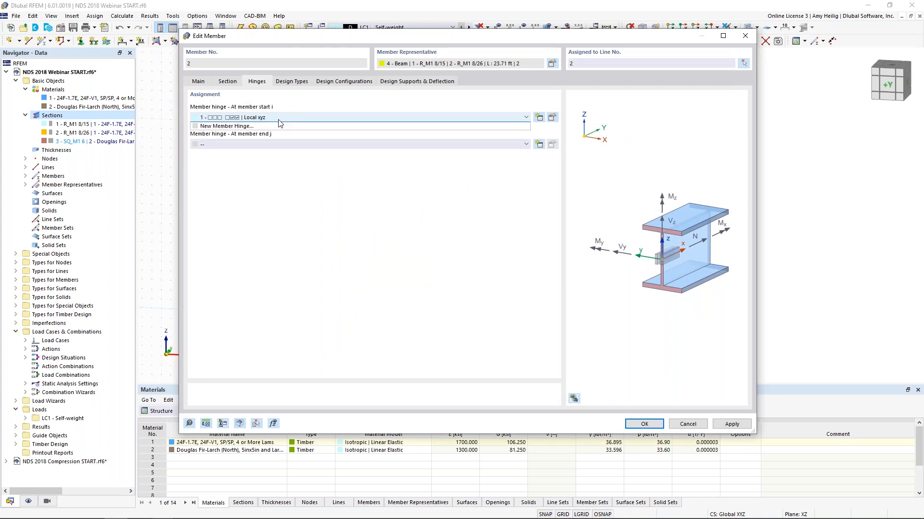
left_click(279, 121)
left_click(355, 221)
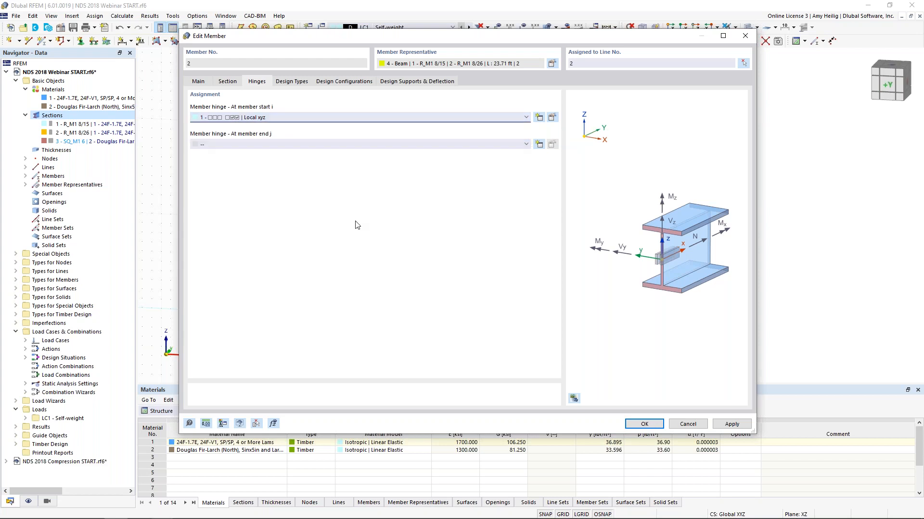
left_click(637, 425)
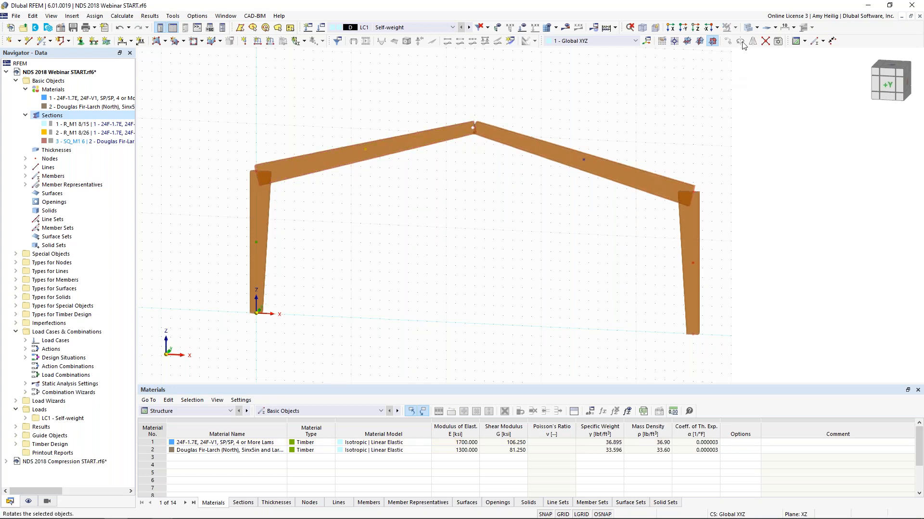
Display the model as wireframe lines and hide the member representatives.
left_click(748, 27)
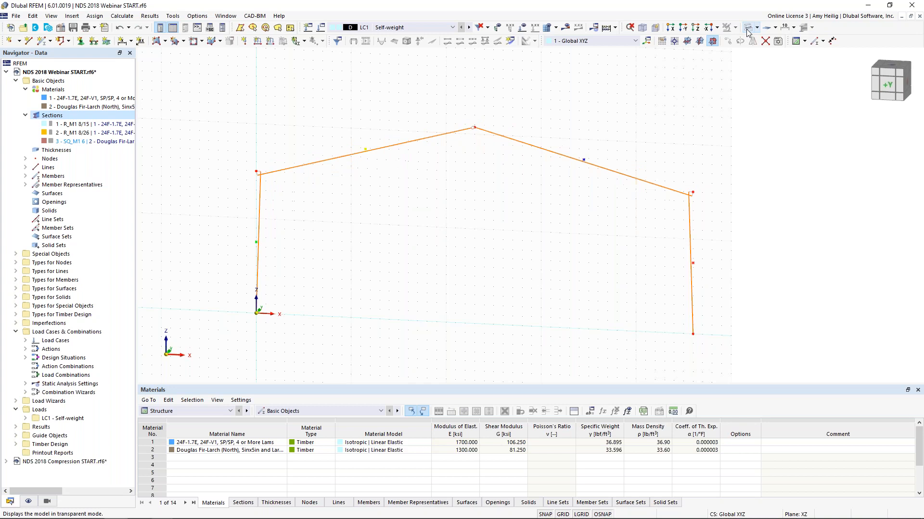
left_click(28, 501)
left_click(33, 107)
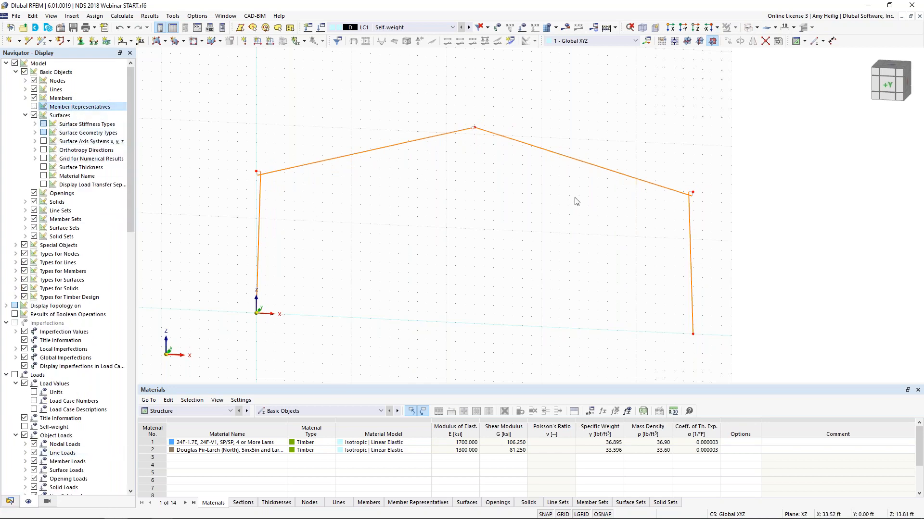
Add 2 intermediate nodes to each of the two rafters as 'On Member' nodes without dividing the members.
left_click(585, 166)
left_click(418, 141)
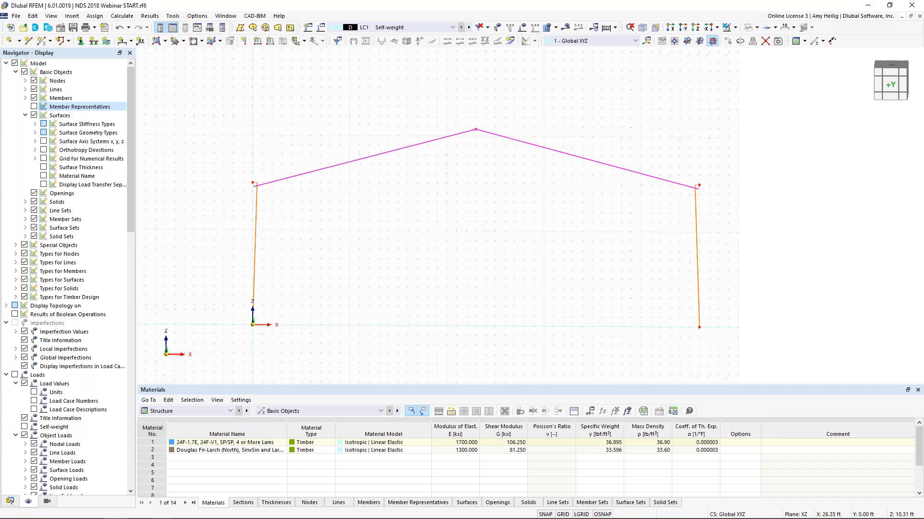
right_click(572, 157)
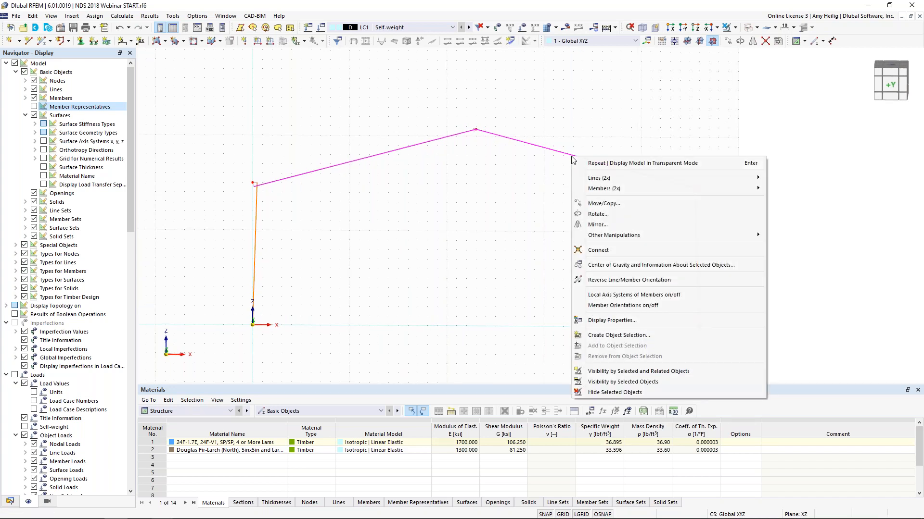
mouse_move(593, 189)
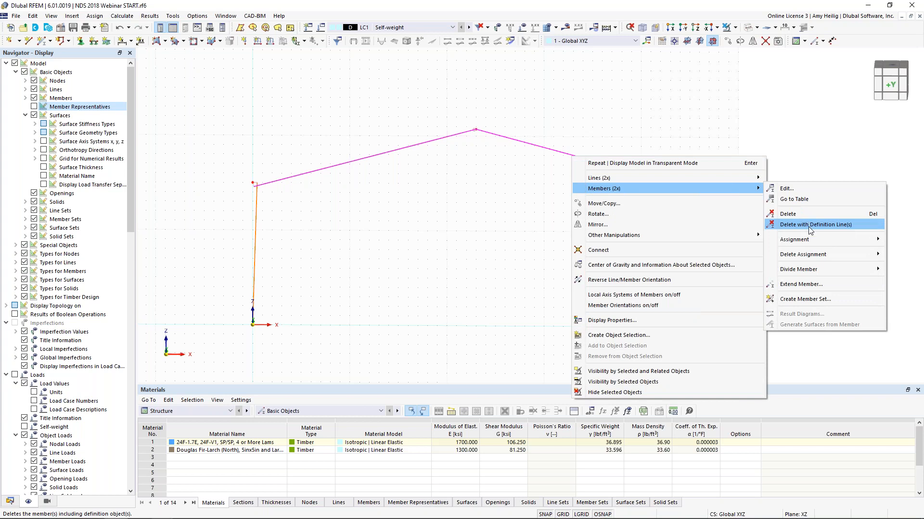
mouse_move(801, 269)
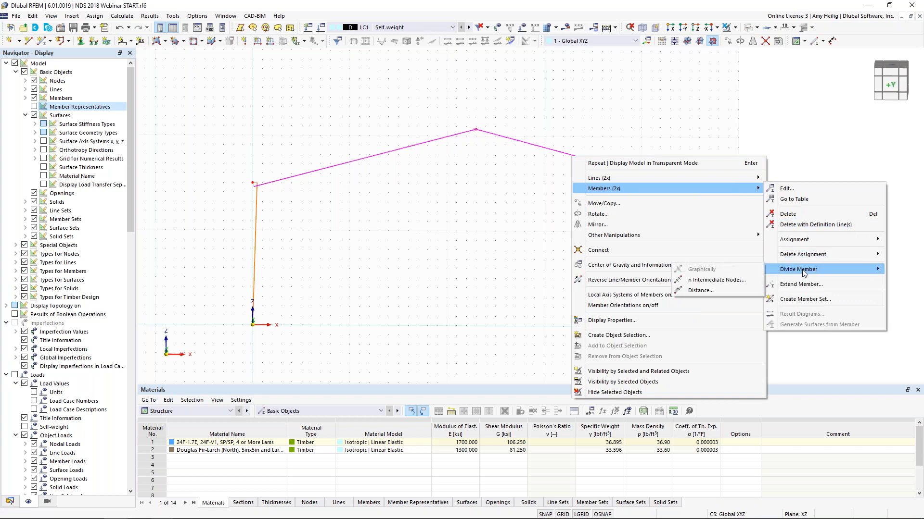
left_click(728, 283)
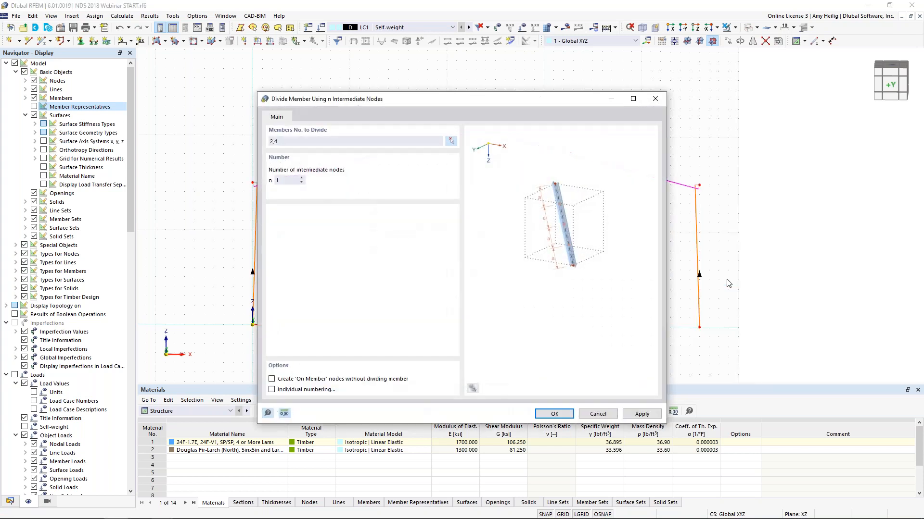
left_click(301, 178)
left_click(272, 380)
key("Return")
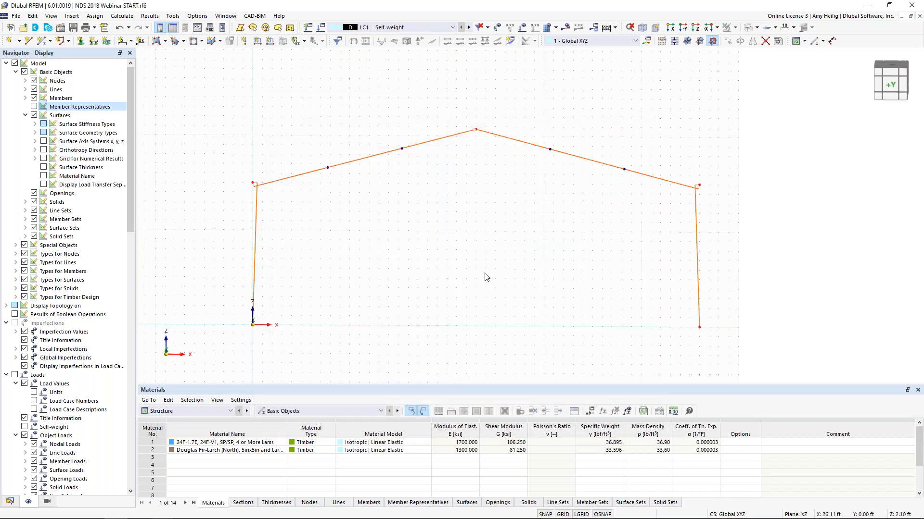
Check the node type options and coordinates of the lower intermediate node on the front left rafter.
double_click(327, 169)
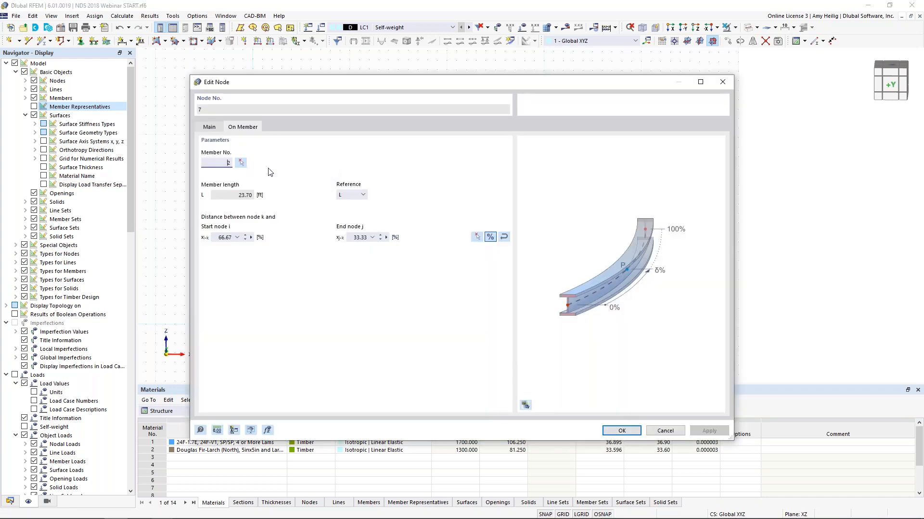
left_click(210, 127)
left_click(226, 163)
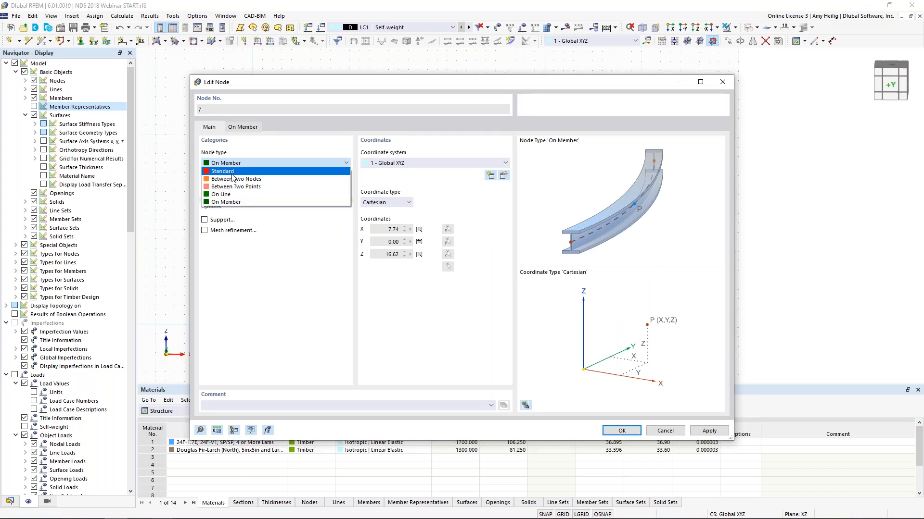
left_click(238, 202)
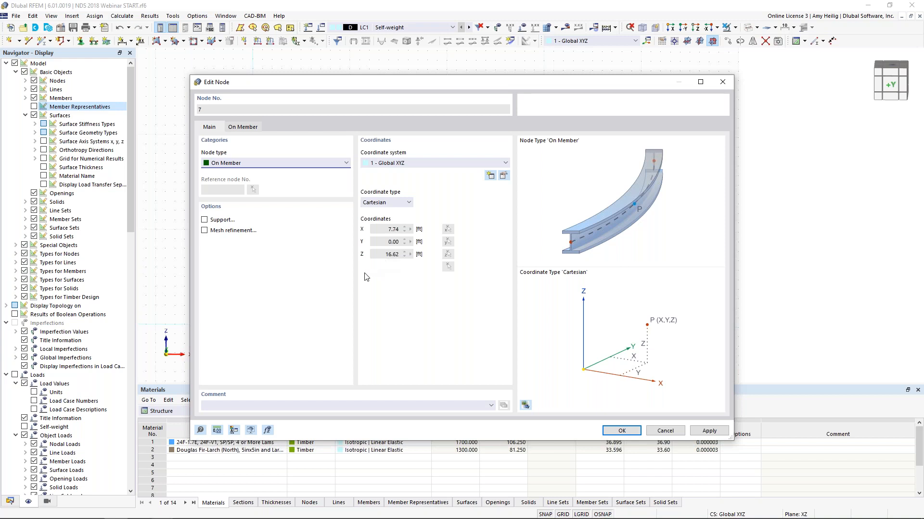
left_click(665, 431)
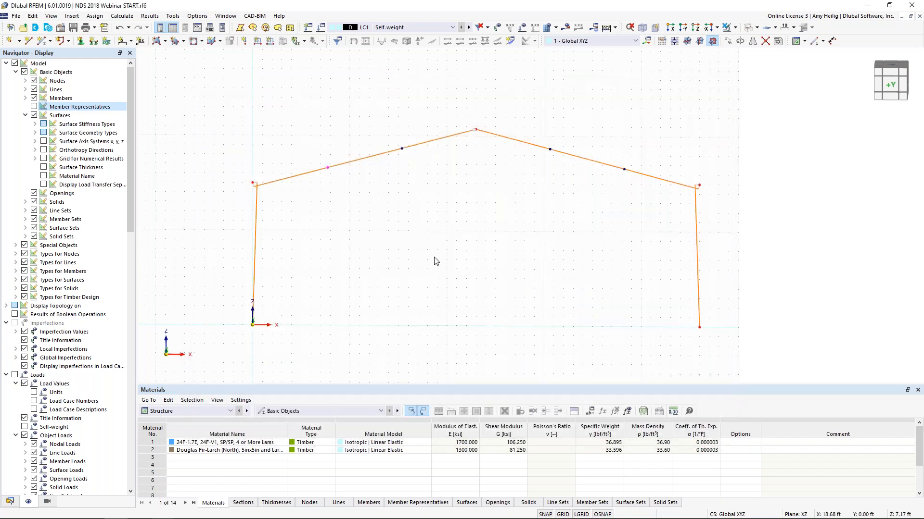
Select the whole portal frame and set up 4 copies of it with a displacement of 16 ft along Y.
left_click_drag(762, 270, 206, 108)
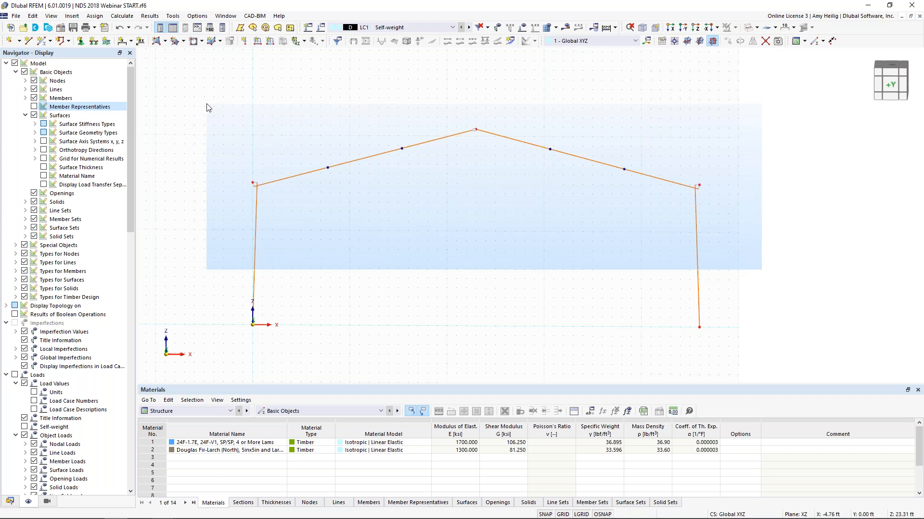
left_click_drag(207, 104, 206, 104)
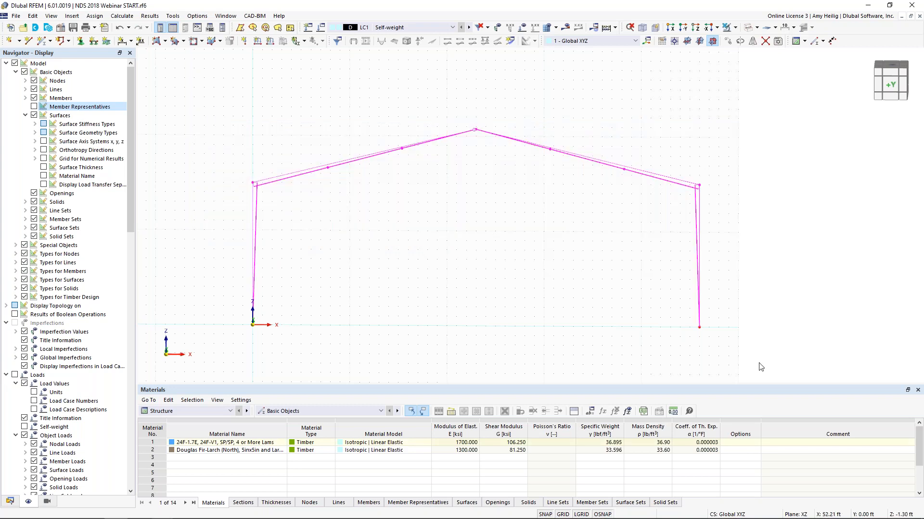
left_click(728, 41)
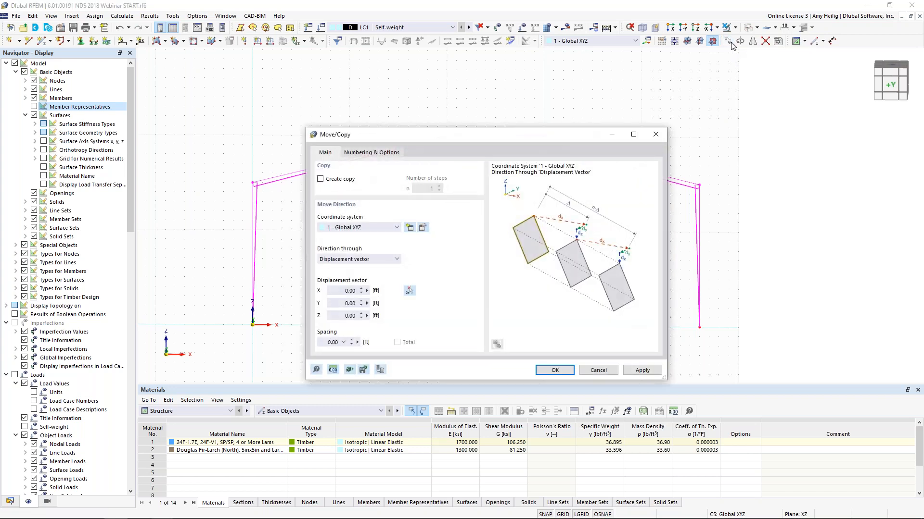
left_click(321, 179)
left_click(439, 186)
left_click(438, 186)
left_click(350, 303)
type("16")
Enable step links joining the copied nodes with members and set the new template member's type to Truss.
left_click(382, 153)
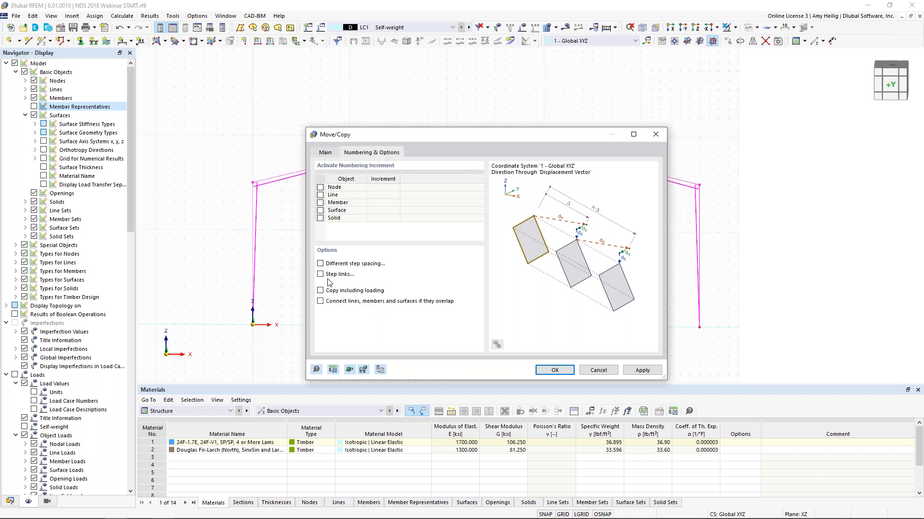
left_click(320, 274)
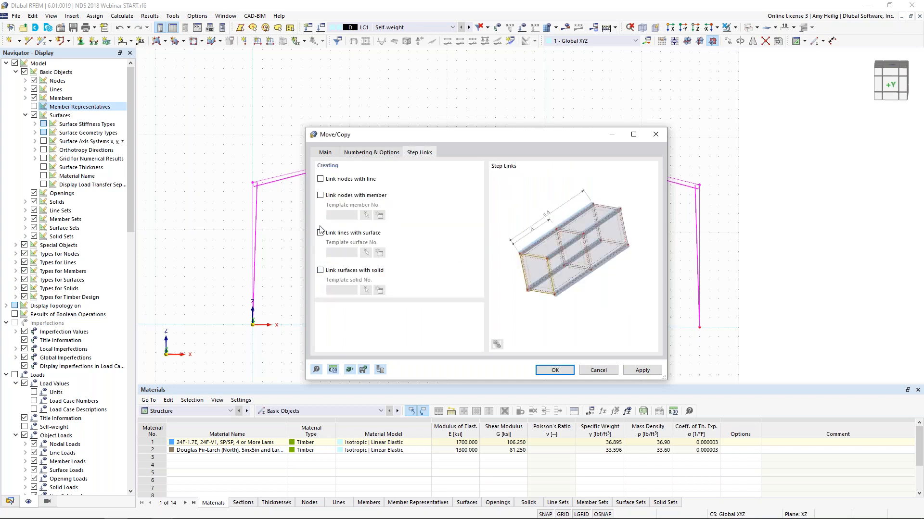
left_click(321, 196)
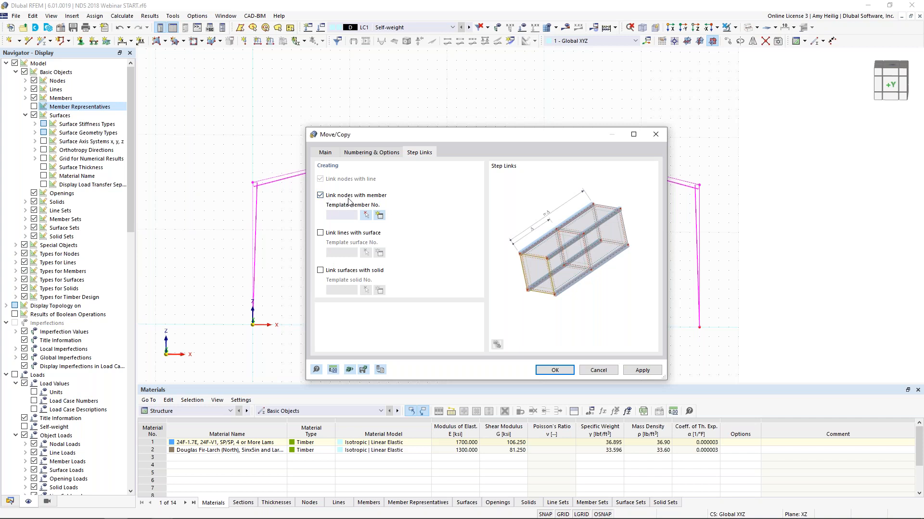
left_click(379, 215)
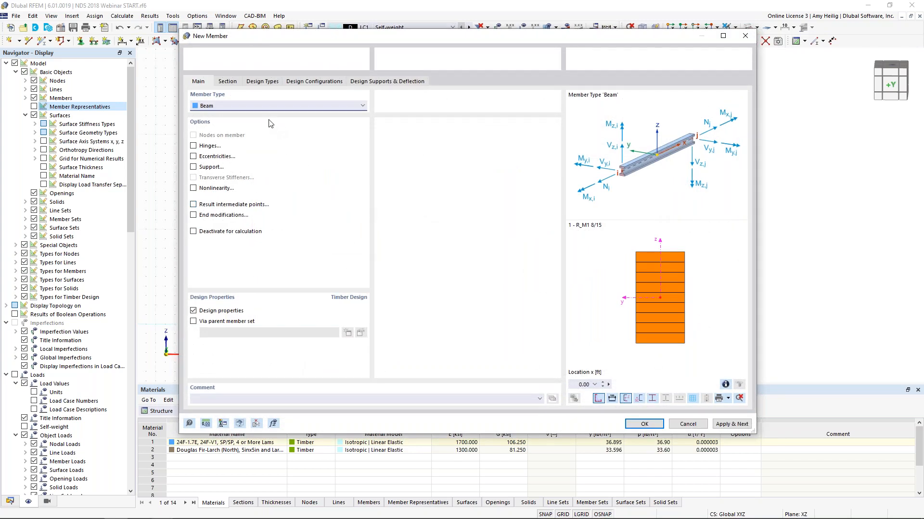
left_click(274, 107)
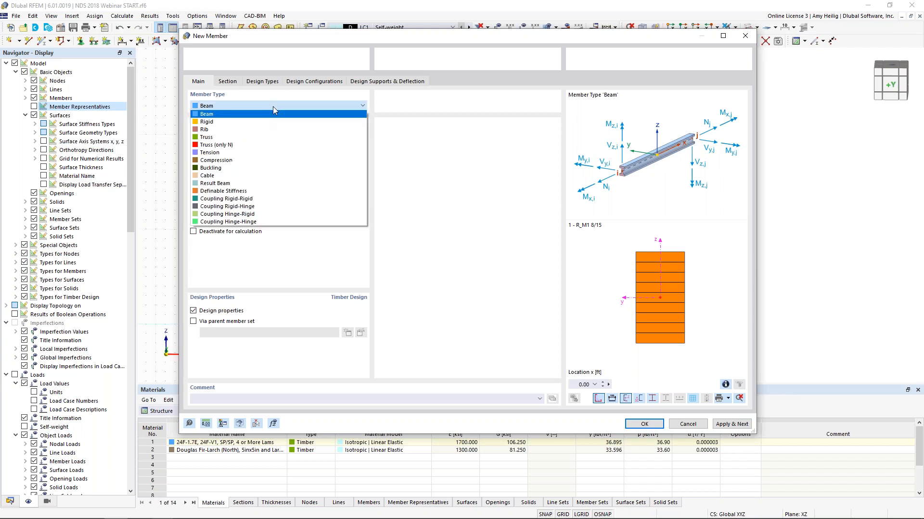
left_click(264, 138)
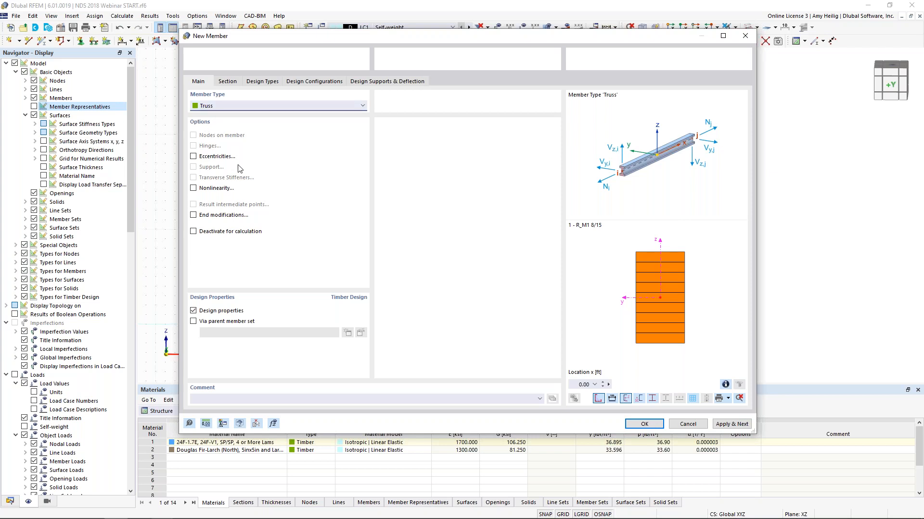
Assign section 3 - SQ_M1 6 in Douglas Fir-Larch (North) to the template member and create the linked frame copies.
left_click(227, 82)
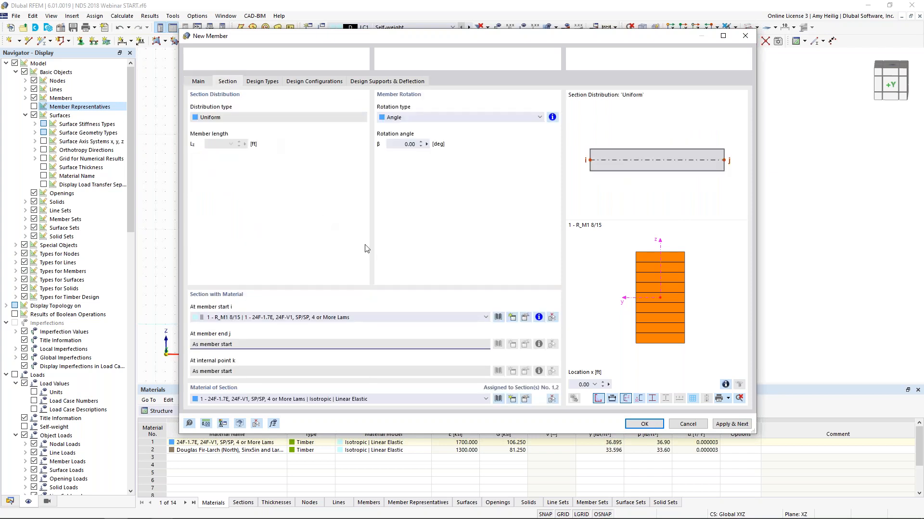
left_click(365, 317)
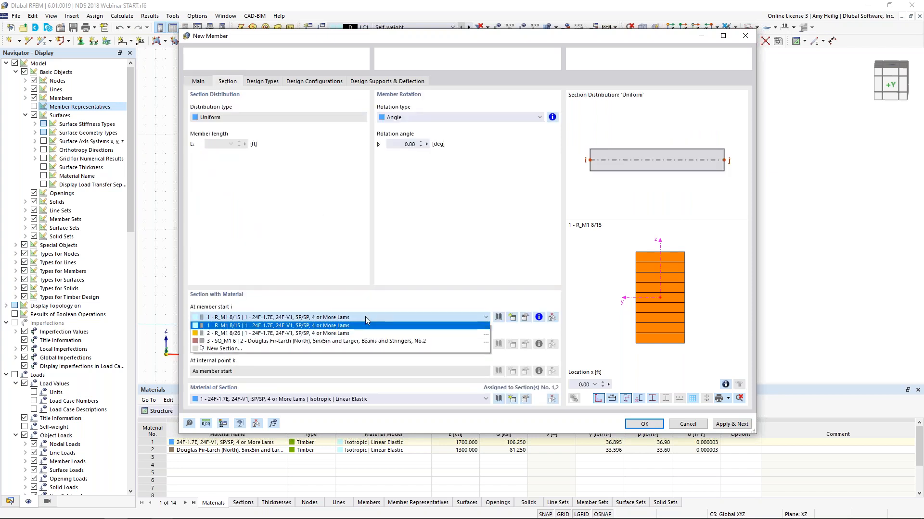
left_click(355, 341)
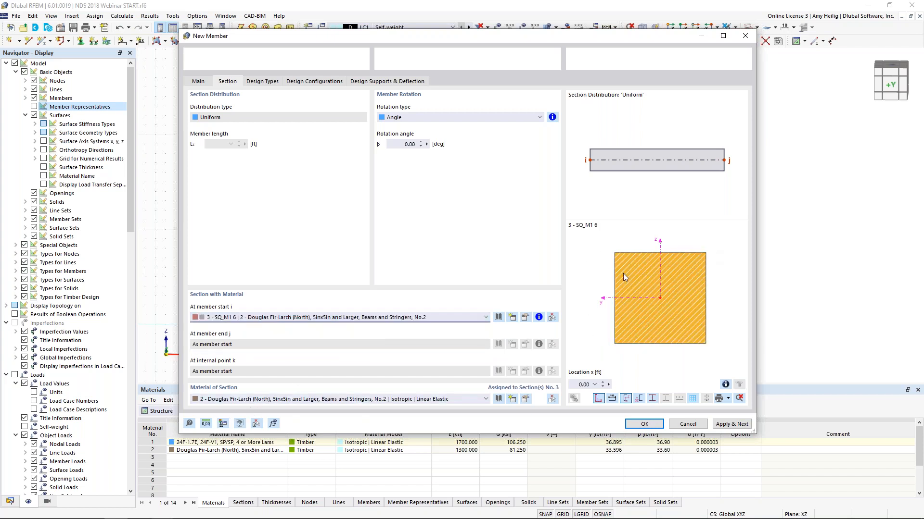
left_click(643, 424)
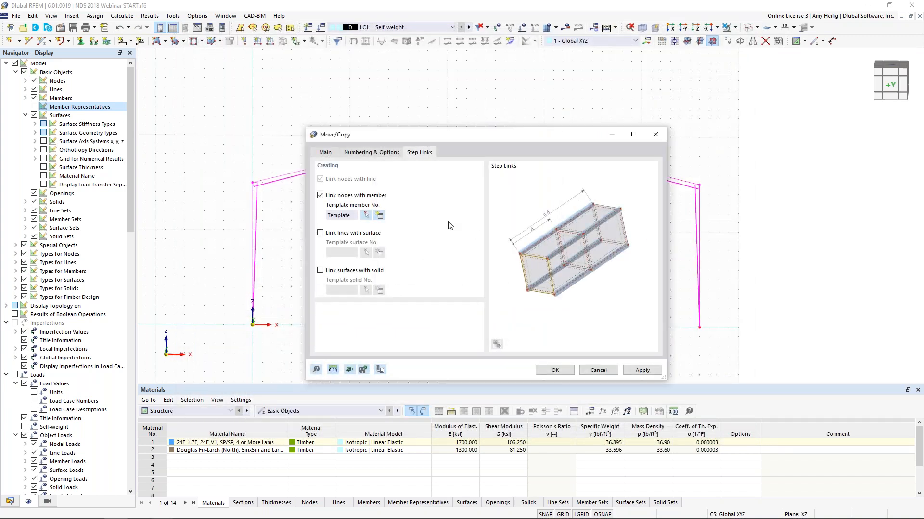
left_click(549, 371)
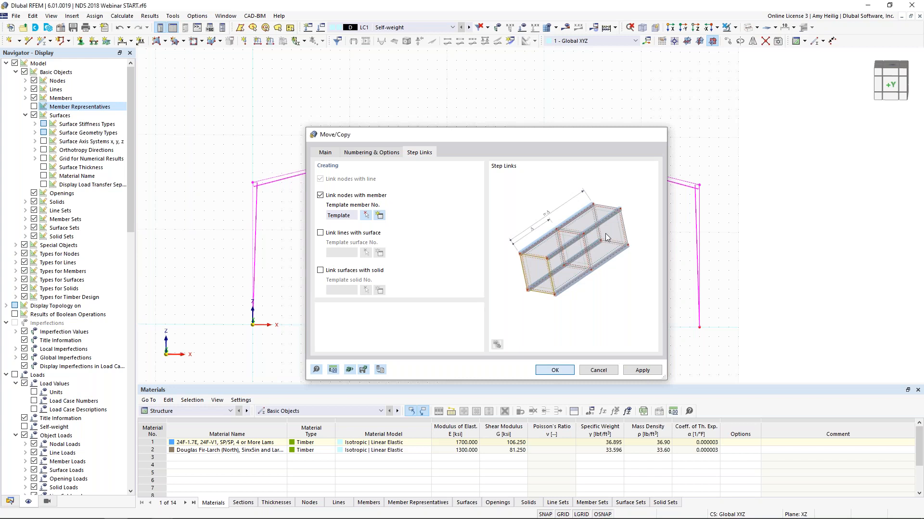
Examine the copied frames and linking members in rendered display and return to the wireframe view.
left_click(621, 230)
middle_click_drag(621, 230, 548, 242, "ctrl")
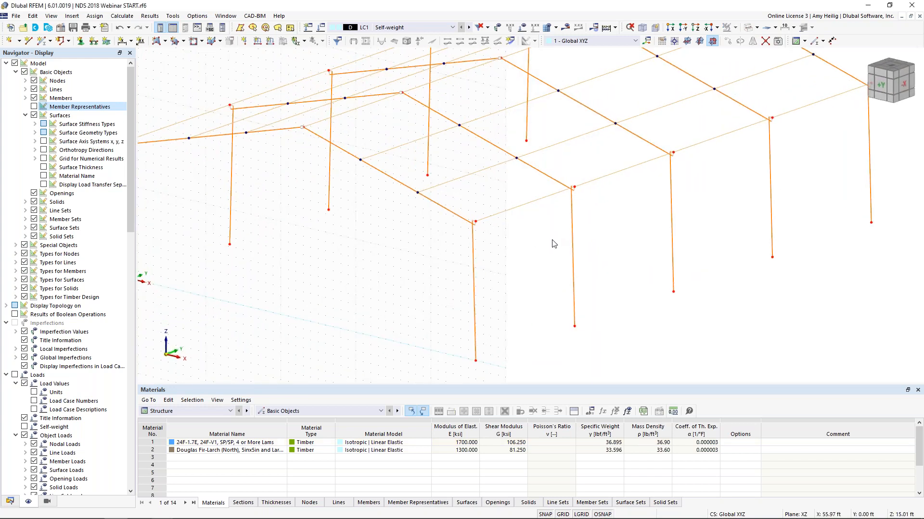
scroll(549, 244, "down", 2)
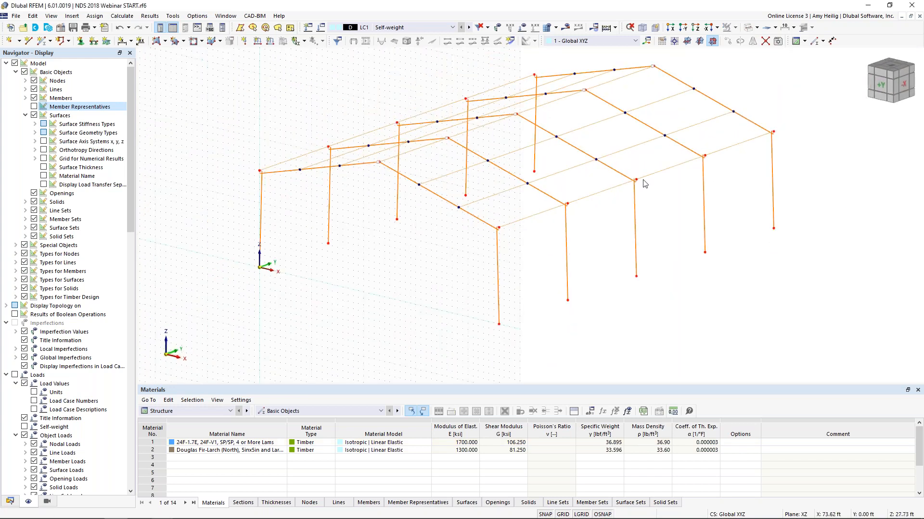
left_click(748, 28)
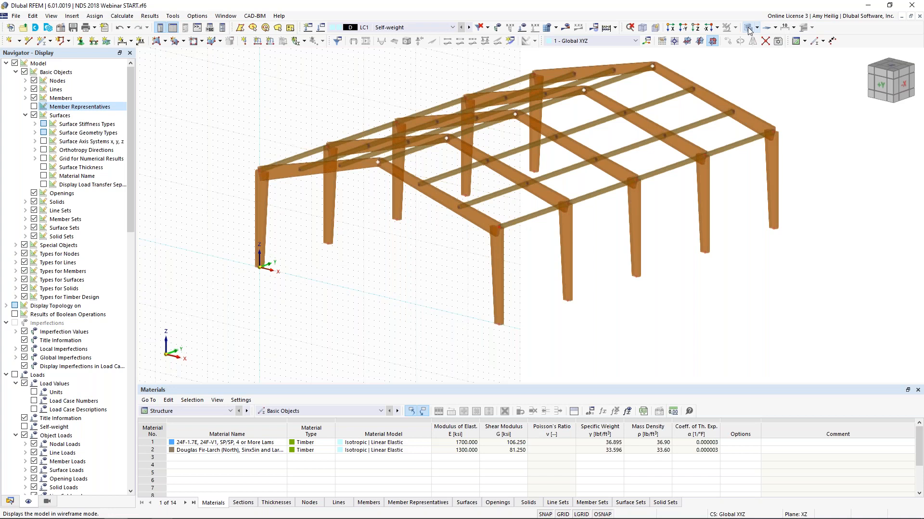
left_click(749, 29)
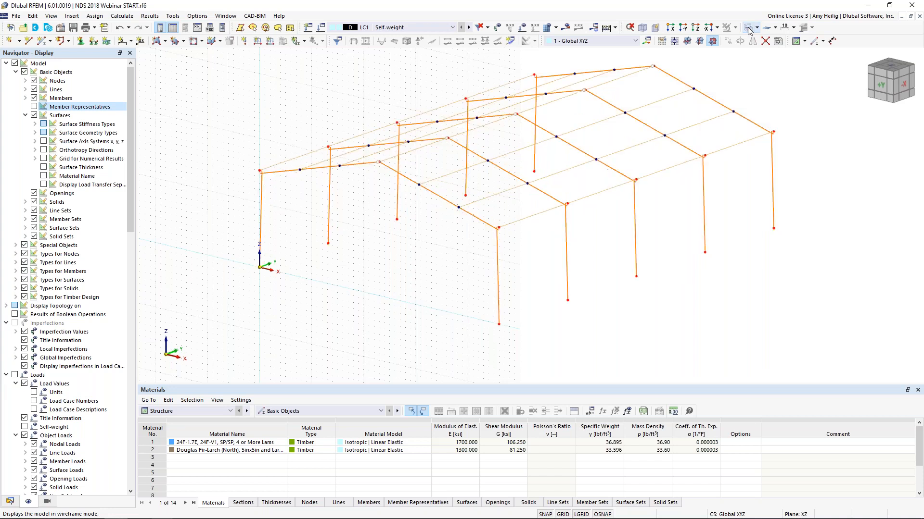
Move the work plane origin to the upper intermediate node of the front frame's left rafter.
middle_click_drag(419, 269, 461, 267, "ctrl")
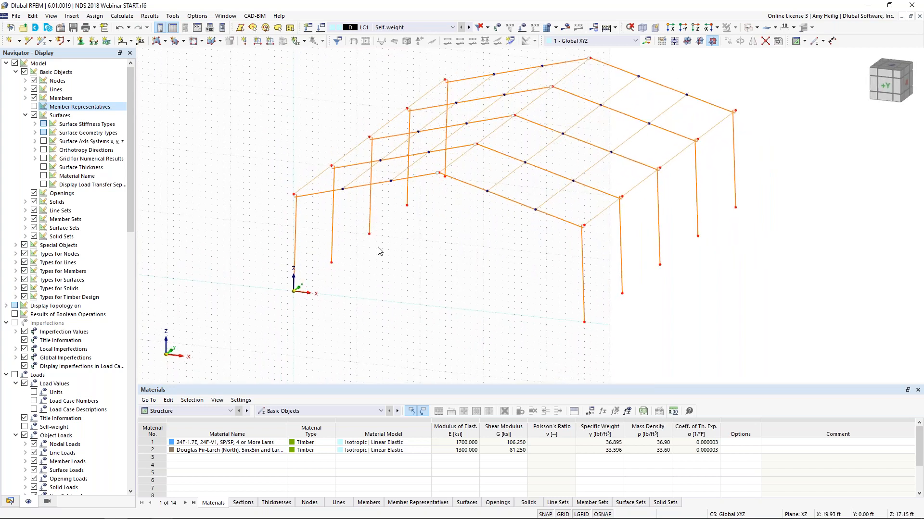
left_click(674, 42)
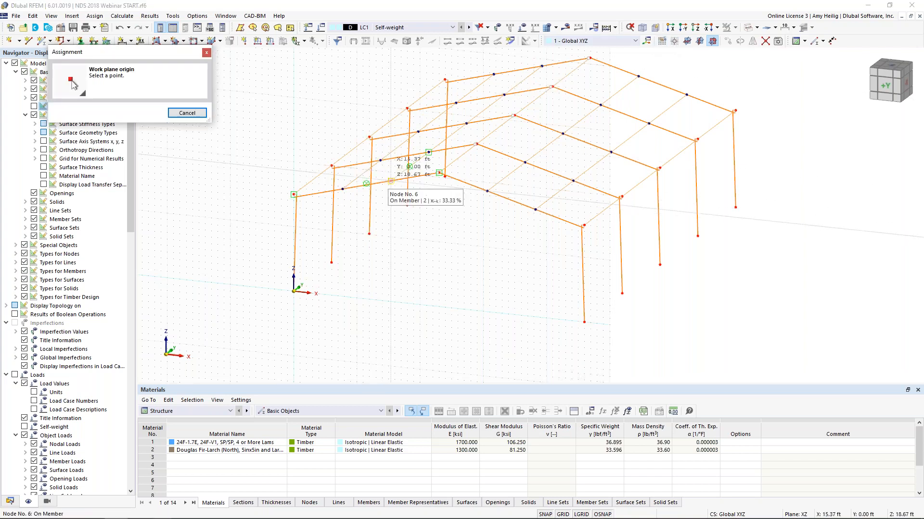
left_click(391, 182)
scroll(387, 232, "down", 2)
mouse_move(387, 232)
middle_mouse_down("ctrl")
mouse_move(594, 210)
mouse_move(421, 235)
mouse_move(402, 224)
middle_mouse_up("ctrl")
scroll(414, 218, "up", 3)
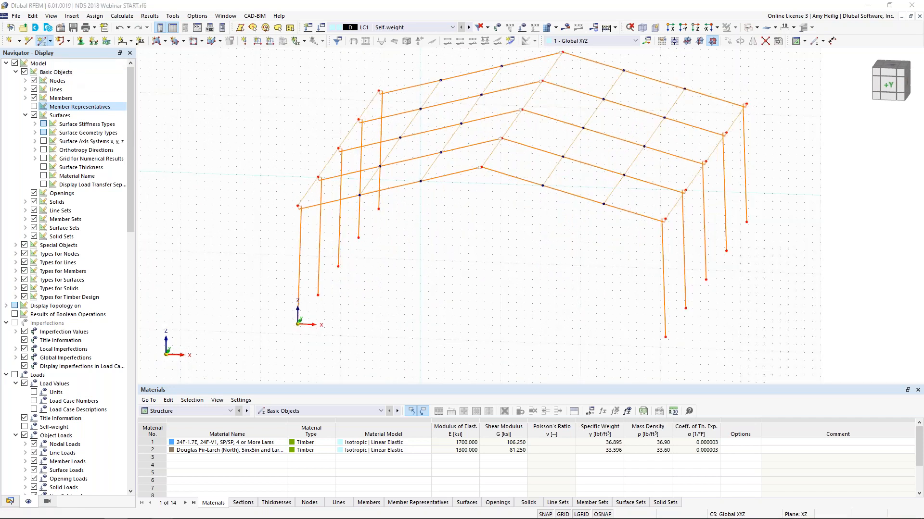
Define a new single Beam member with section 1 - R_M1 8/15 and existing hinge 1 at member end j.
double_click(43, 42)
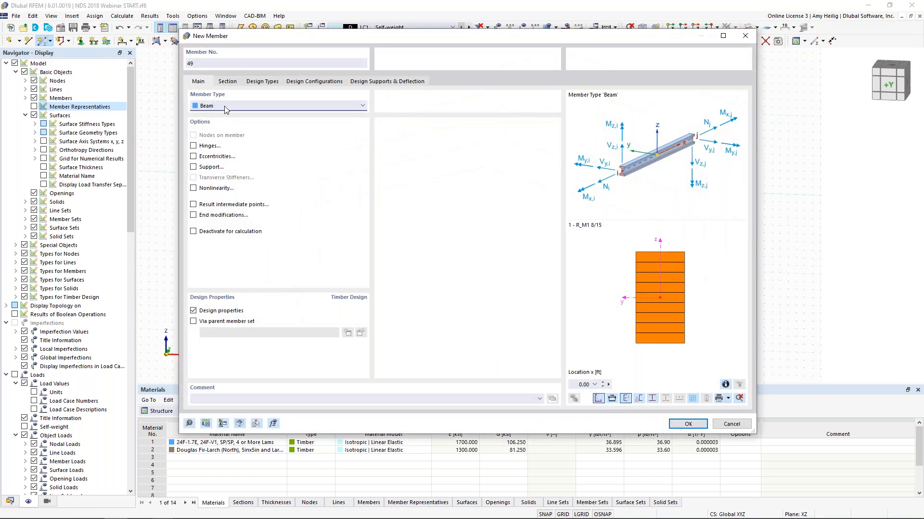
left_click(193, 145)
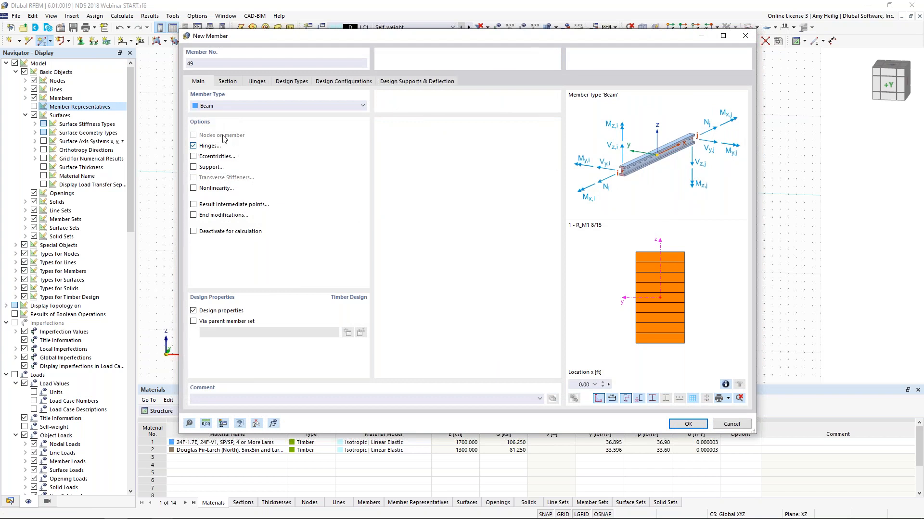
left_click(235, 84)
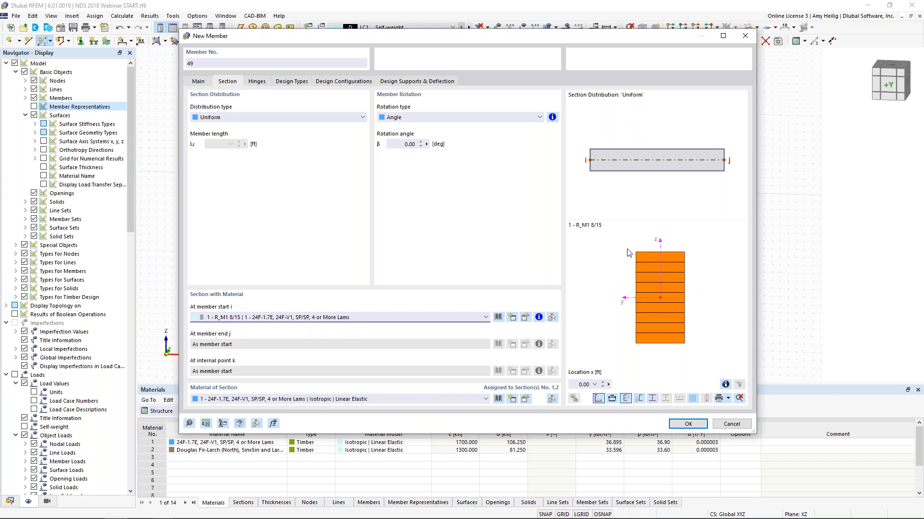
left_click(257, 81)
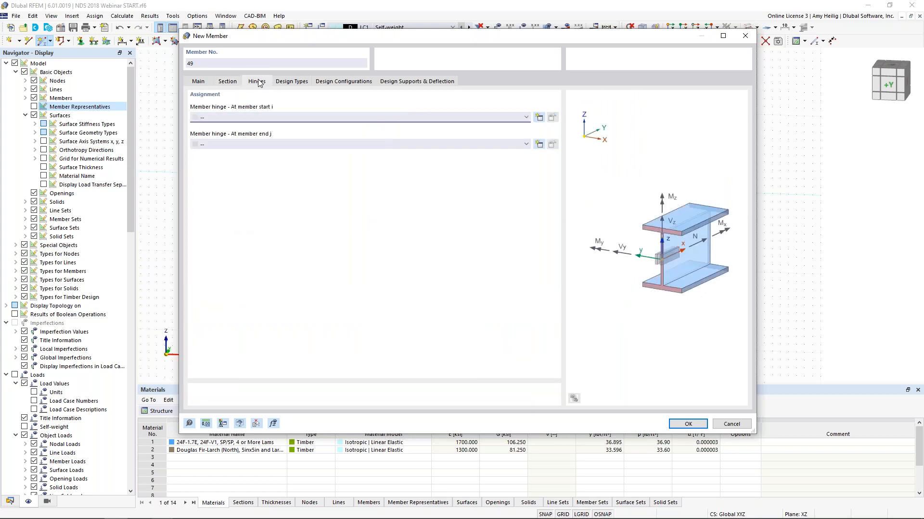
left_click(243, 146)
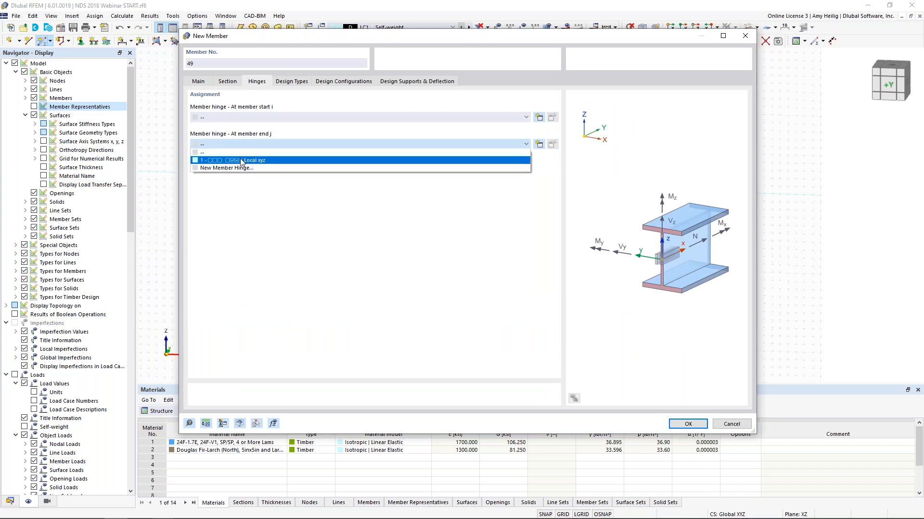
left_click(241, 161)
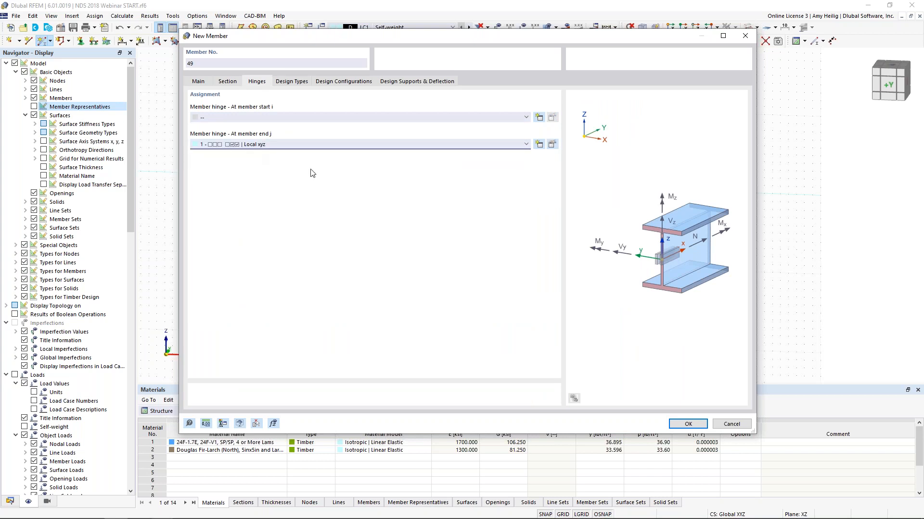
left_click(683, 426)
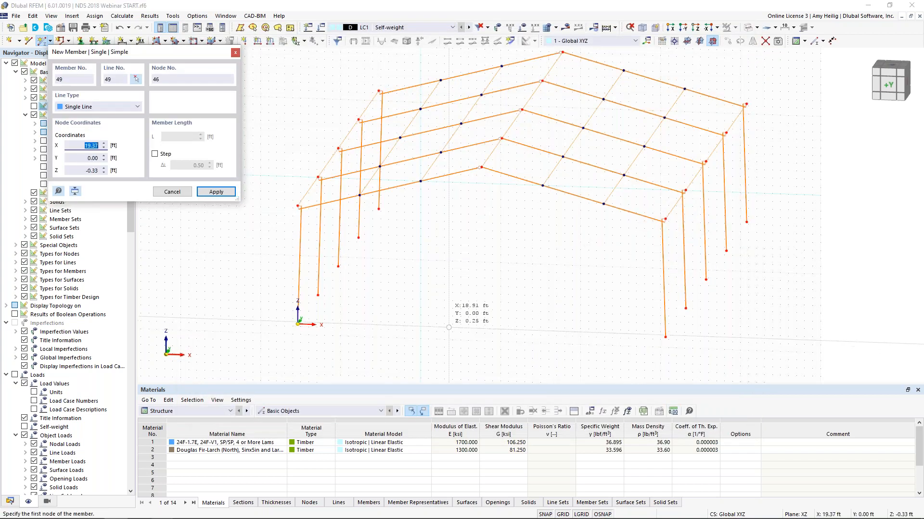
Draw a vertical column about 19 ft long from the base up to the front left rafter's upper intermediate node.
left_click(420, 331)
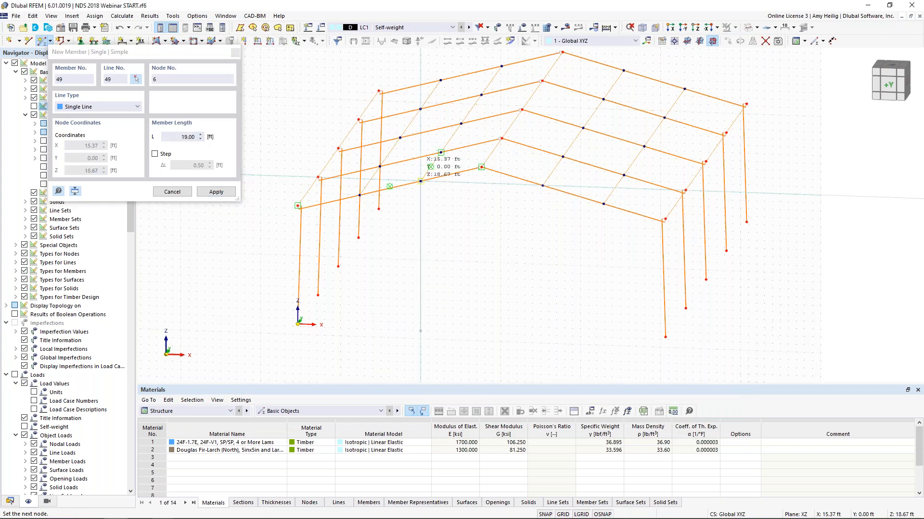
left_click(420, 181)
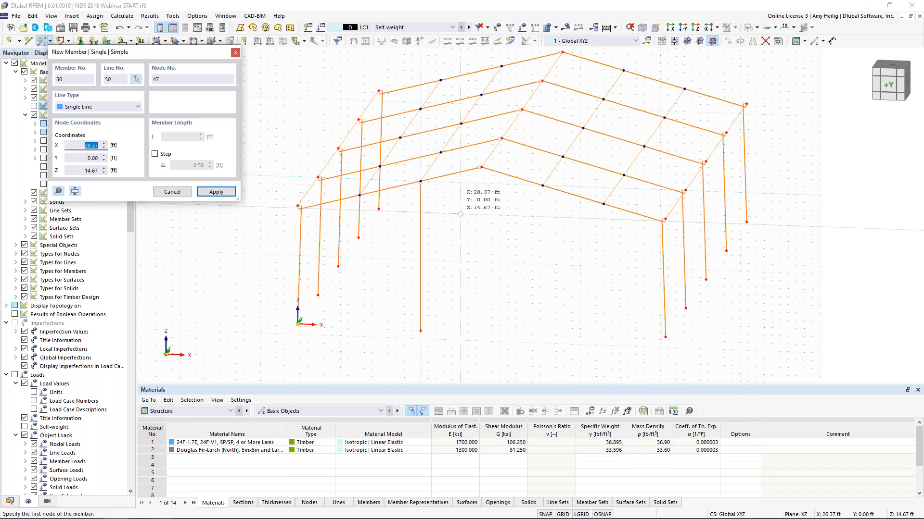
key("Escape")
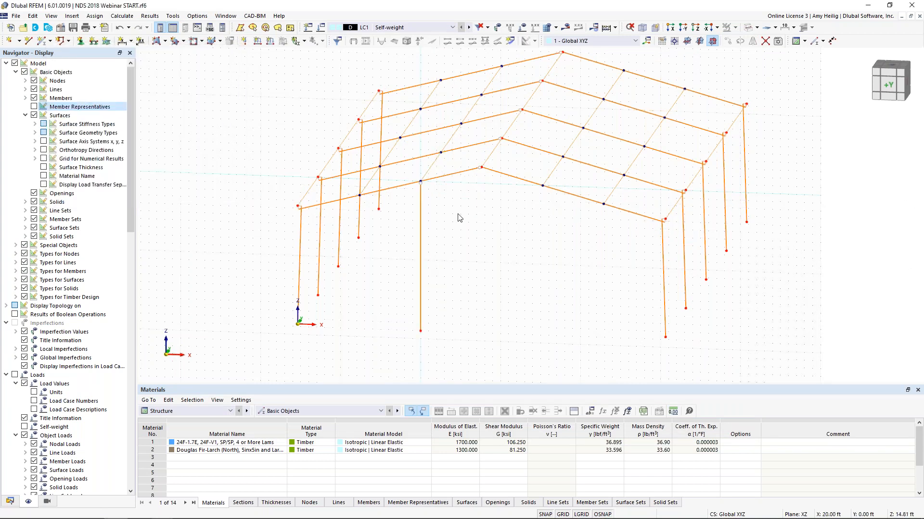
Set the Z coordinate of the new front column's base node to 0 ft.
double_click(420, 332)
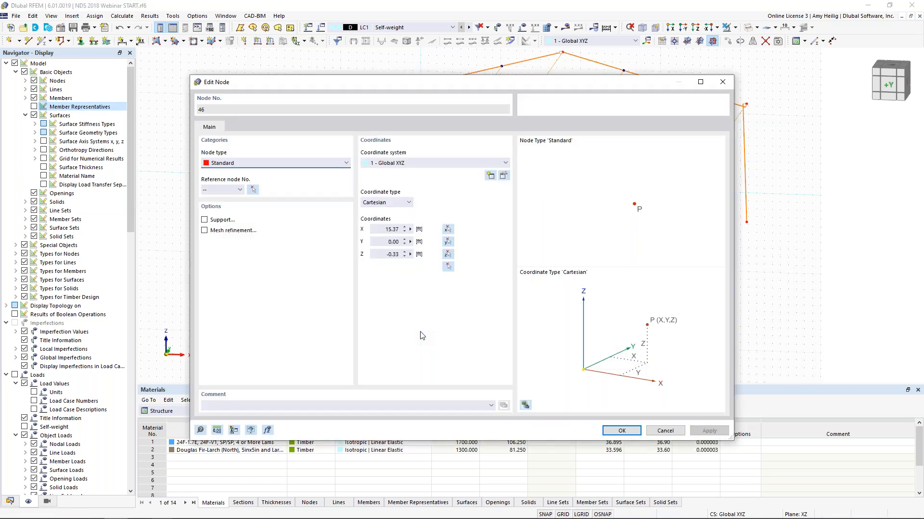
key("Tab")
type("0")
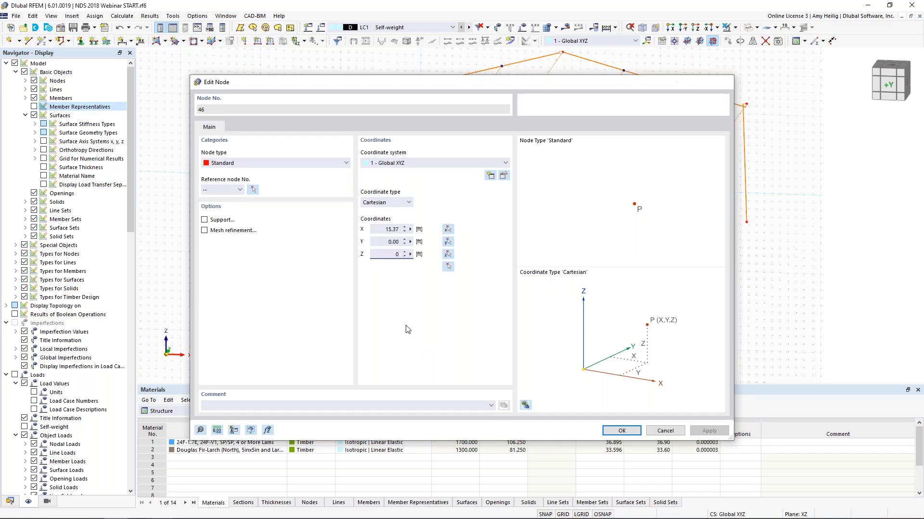
key("Return")
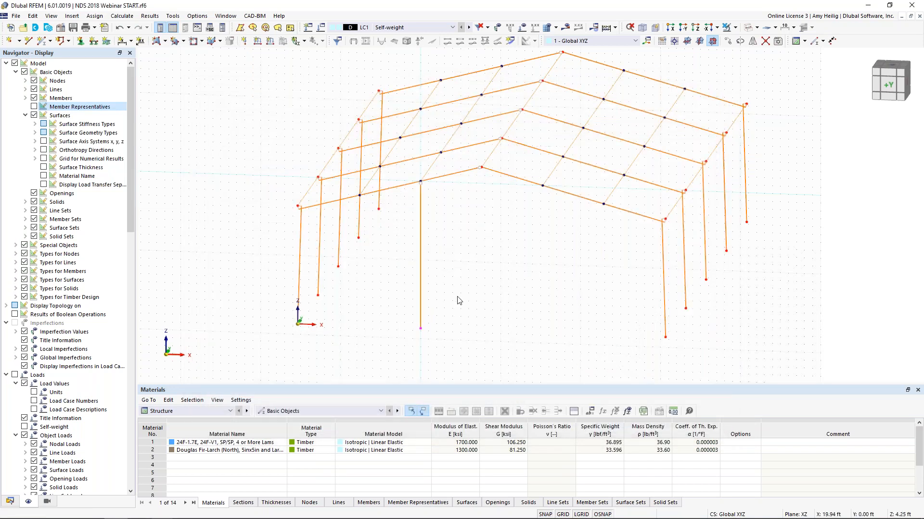
Copy the front intermediate column to the upper intermediate node of the front frame's right rafter.
middle_click_drag(460, 301, 466, 254, "ctrl")
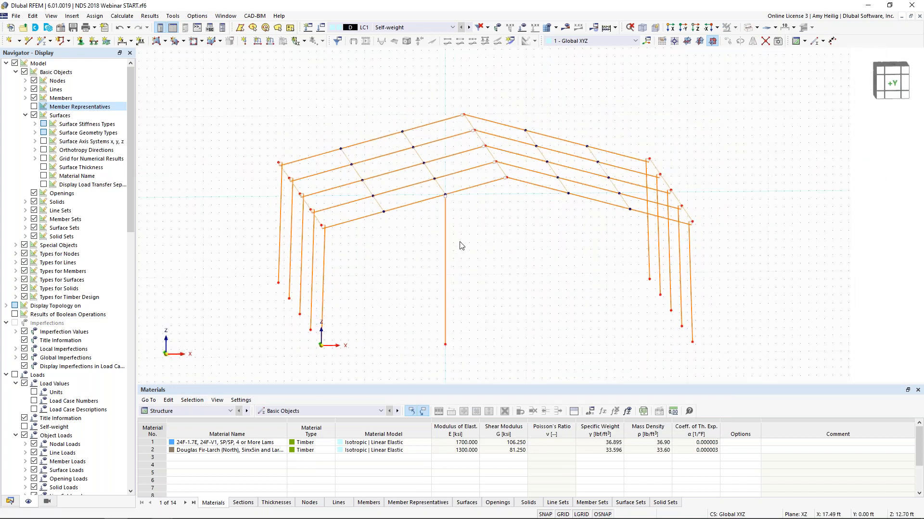
left_click_drag(474, 290, 419, 259)
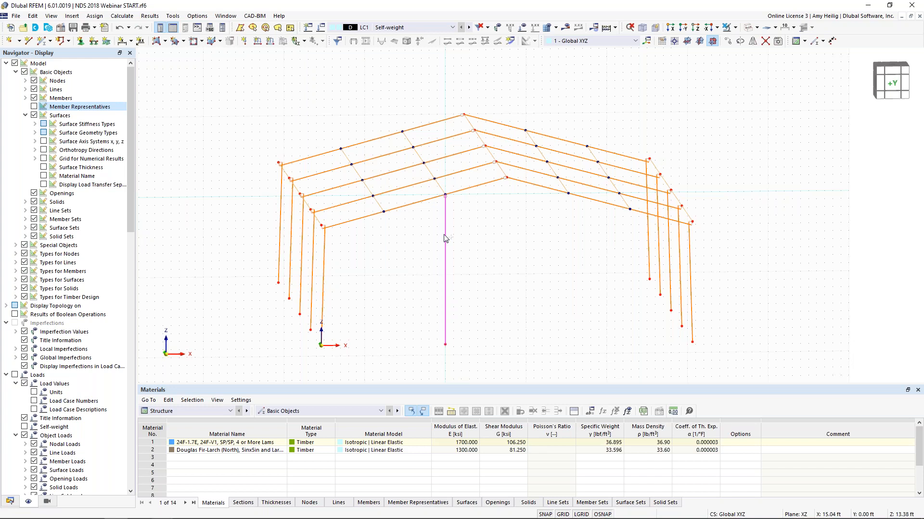
left_click_drag(445, 196, 568, 196, "ctrl")
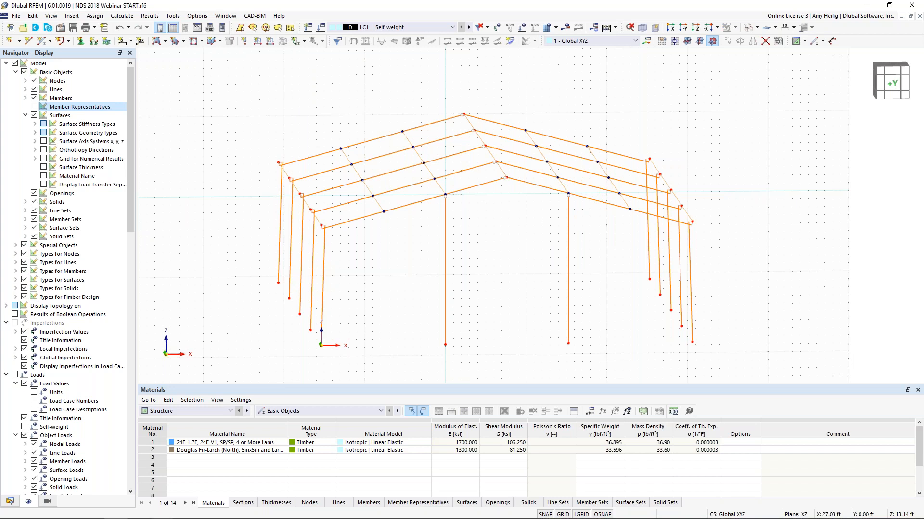
scroll(525, 249, "down", 1)
middle_click_drag(524, 249, 519, 212)
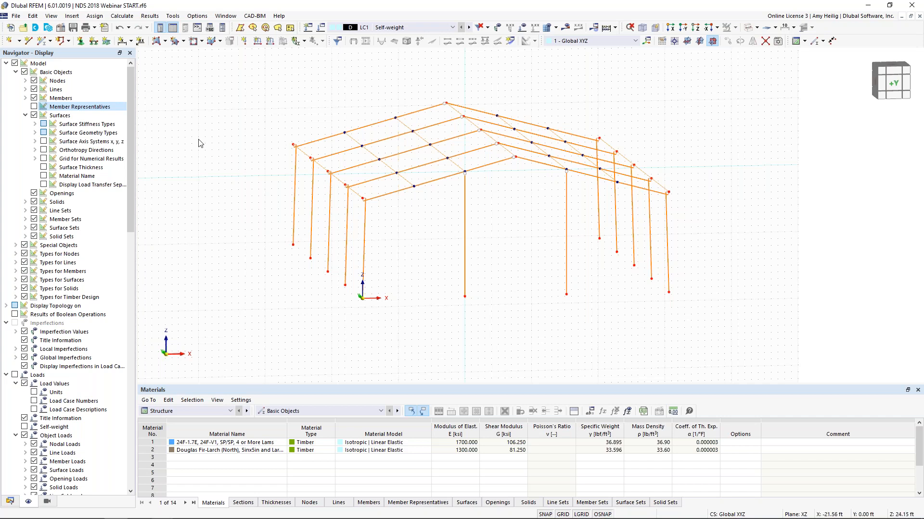
Define a new single Truss member with section 3 - SQ_M1 6 in Douglas Fir-Larch (North), Beams and Stringers, No.2.
left_click(42, 41)
left_click(205, 106)
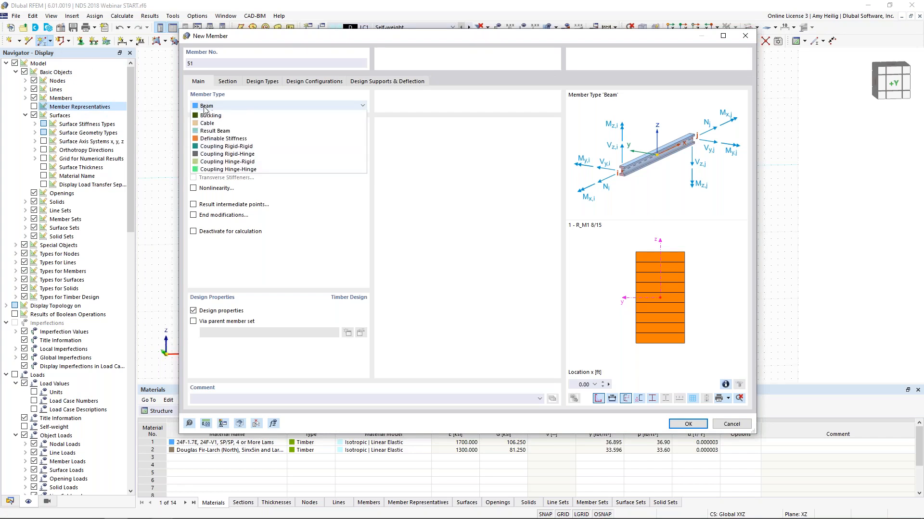
left_click(210, 138)
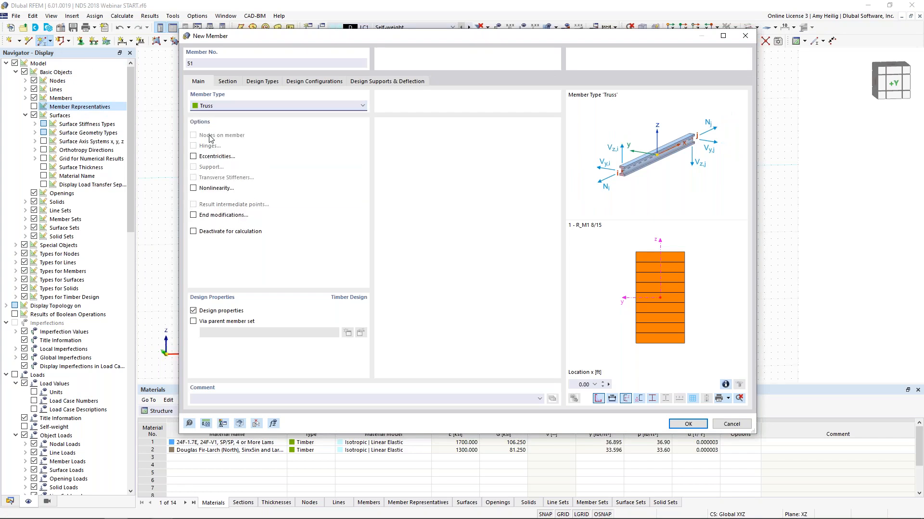
left_click(228, 83)
left_click(282, 317)
left_click(282, 329)
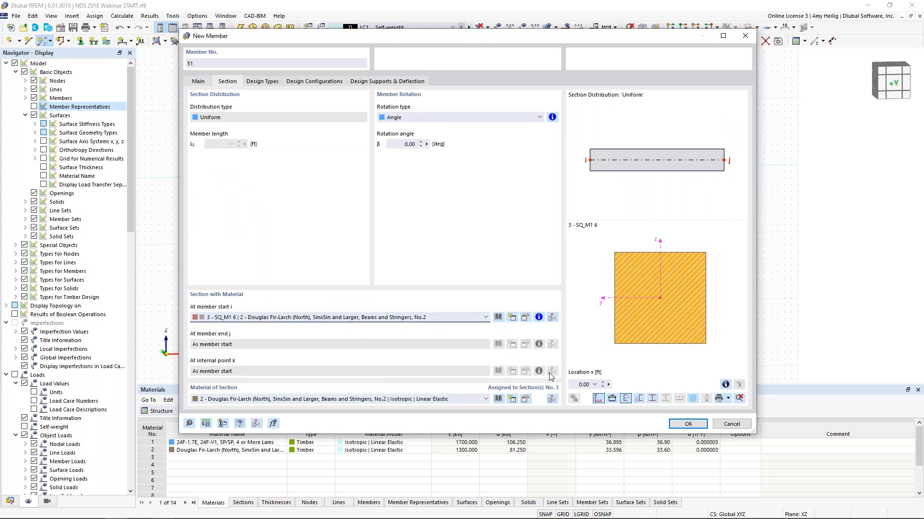
left_click(678, 424)
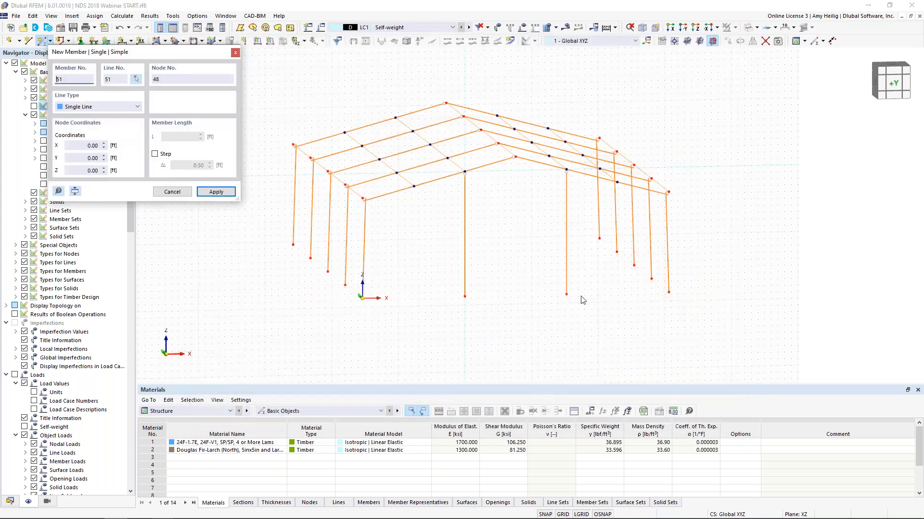
Draw four front-wall braces from the column bases to the lower intermediate nodes of the left and right rafters.
left_click(362, 297)
left_click(414, 185)
left_click(465, 296)
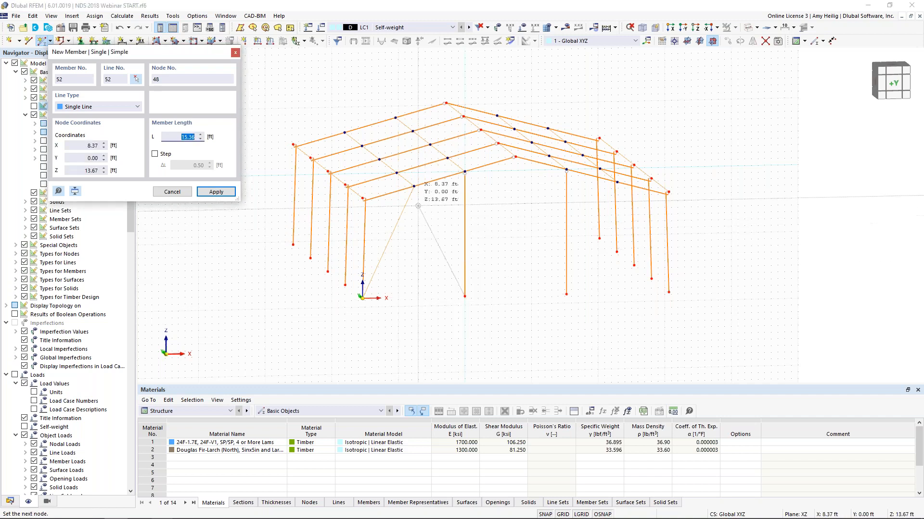
left_click(414, 185)
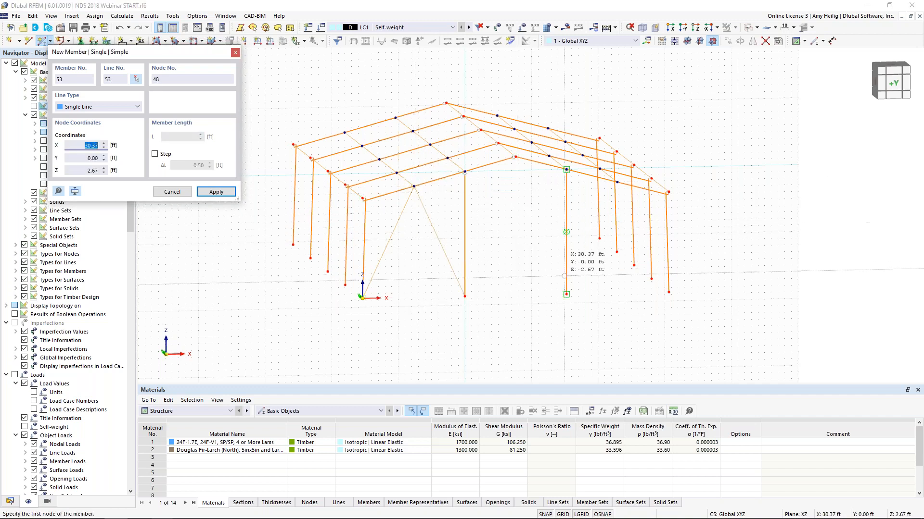
left_click(566, 294)
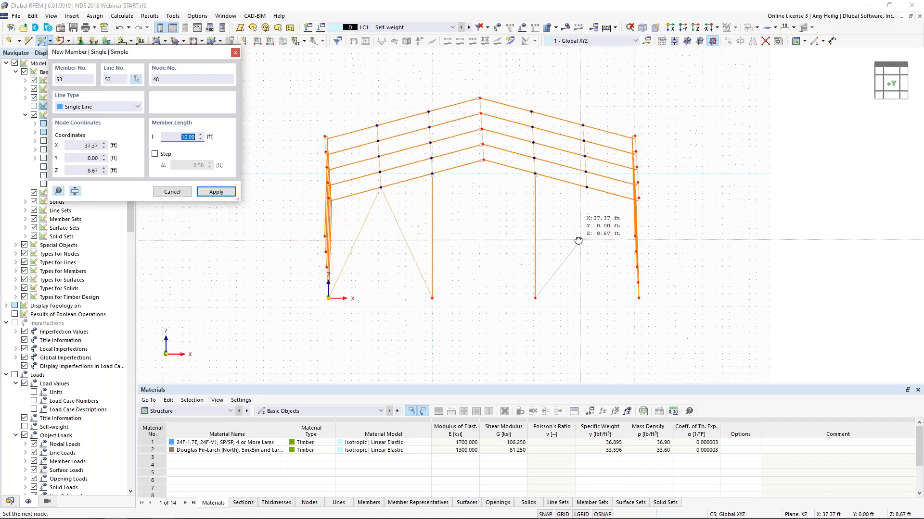
left_click(607, 269)
left_click(638, 299)
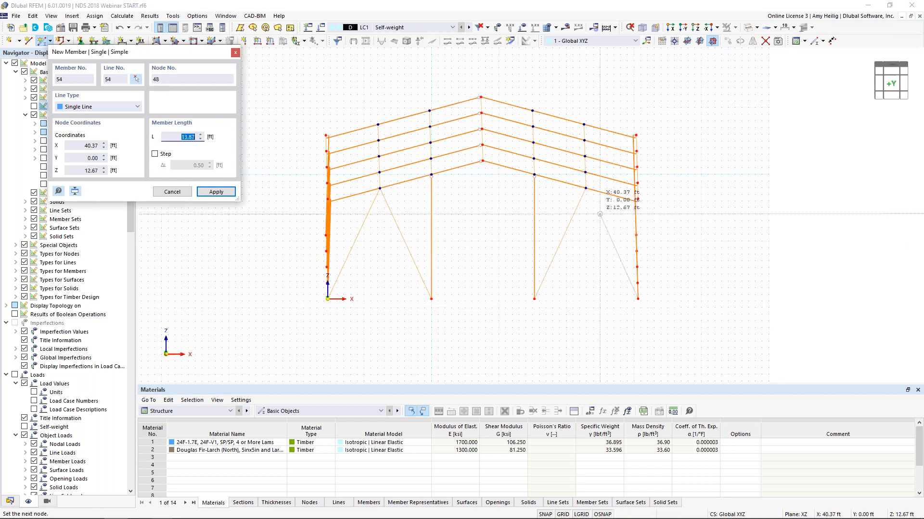
left_click(585, 188)
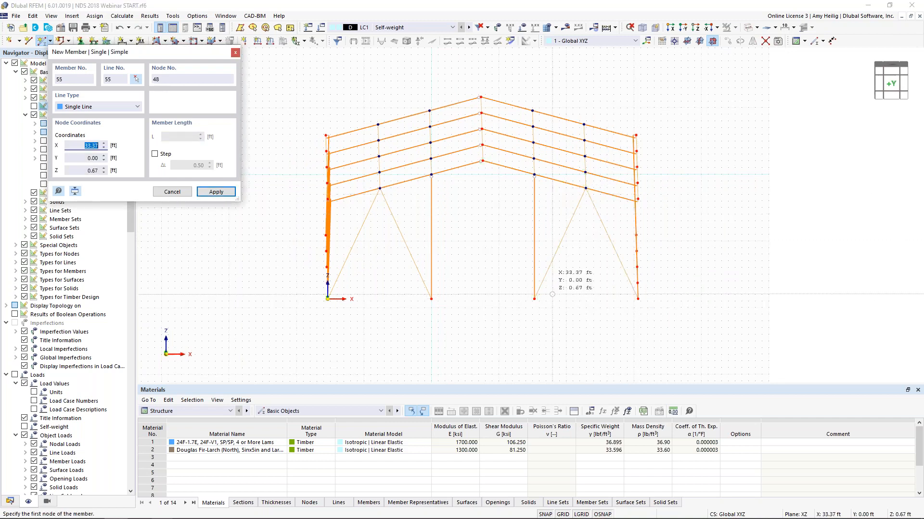
Draw two right side-wall braces from the third and fourth frames' column bases to the midpoint of the eave member between them.
middle_click_drag(571, 288, 438, 287, "ctrl")
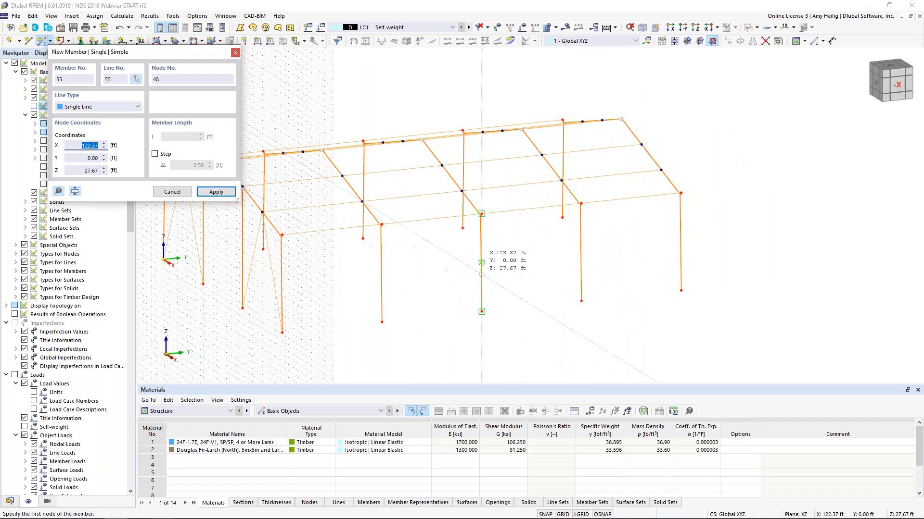
left_click(481, 311)
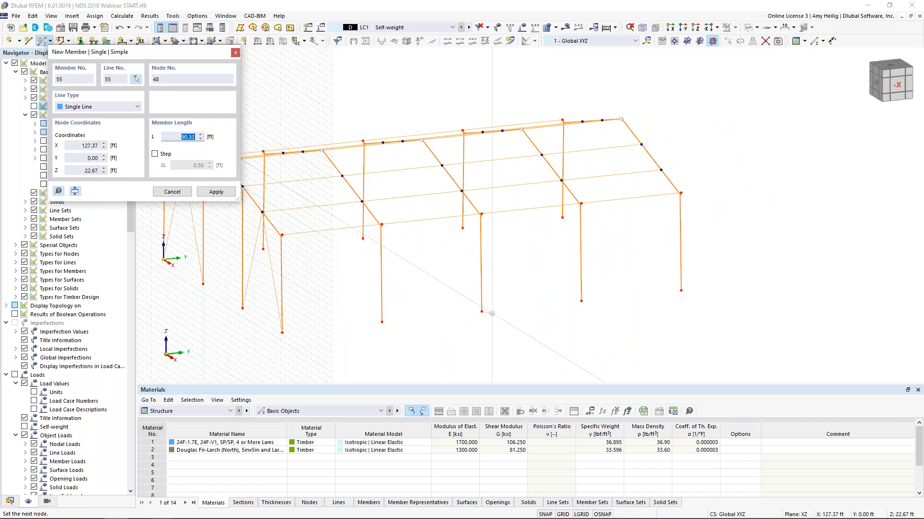
left_click(531, 208)
left_click(581, 301)
left_click(531, 208)
Draw zigzag roof braces between the third and fourth frames' right rafters, from the third frame's eave up to the fourth frame's ridge.
middle_click_drag(524, 239, 524, 261, "ctrl")
left_click(491, 244)
left_click(565, 192)
left_click(565, 192)
left_click(445, 180)
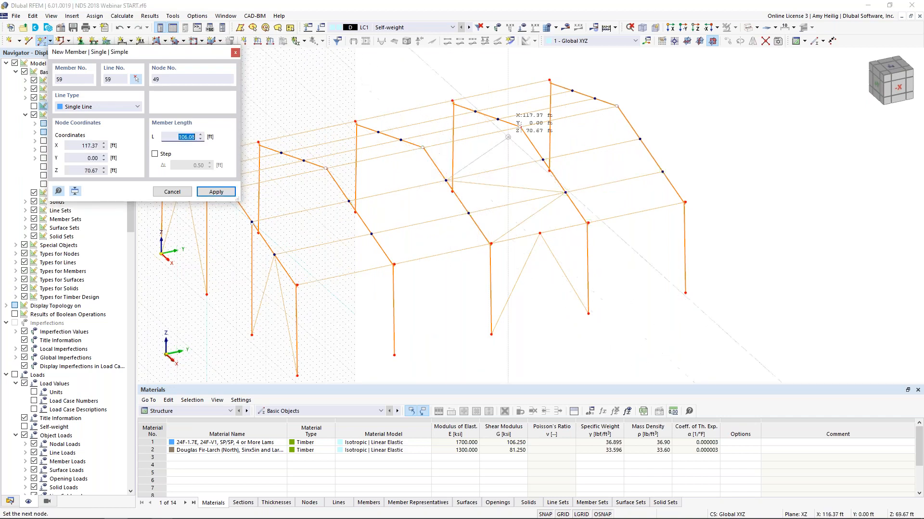
key("Escape")
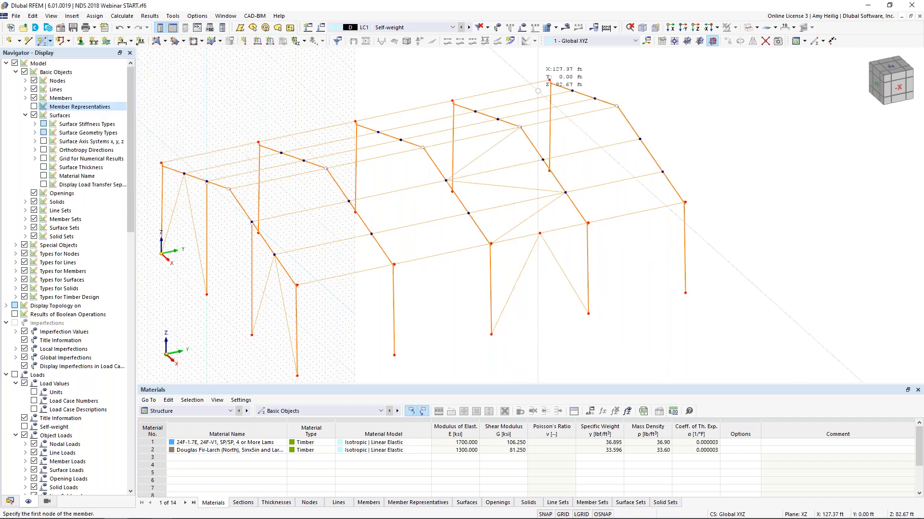
right_click(537, 90)
left_click(446, 194)
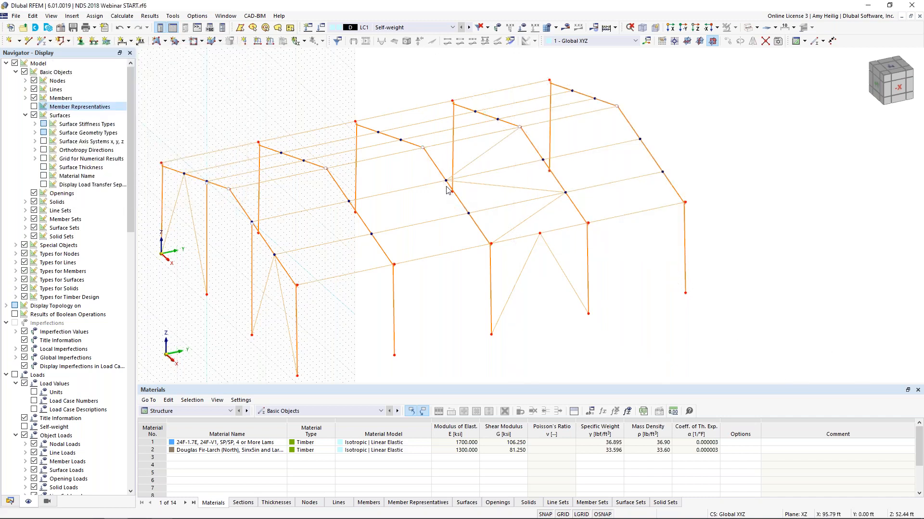
Mirror a copy of the right side-wall and roof braces about the YZ plane through the fourth frame's ridge node.
scroll(447, 194, "up", 5)
scroll(675, 199, "down", 3)
scroll(534, 316, "up", 5)
scroll(291, 300, "down", 5)
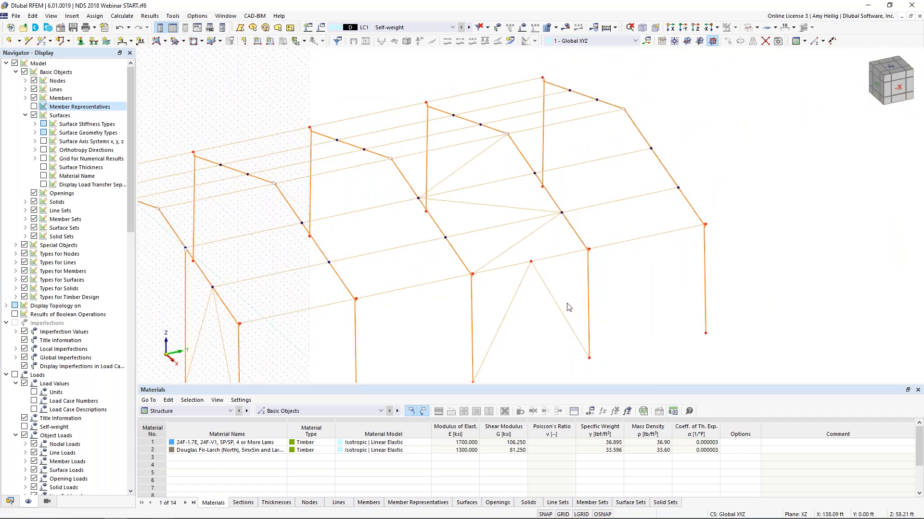
left_click(525, 275)
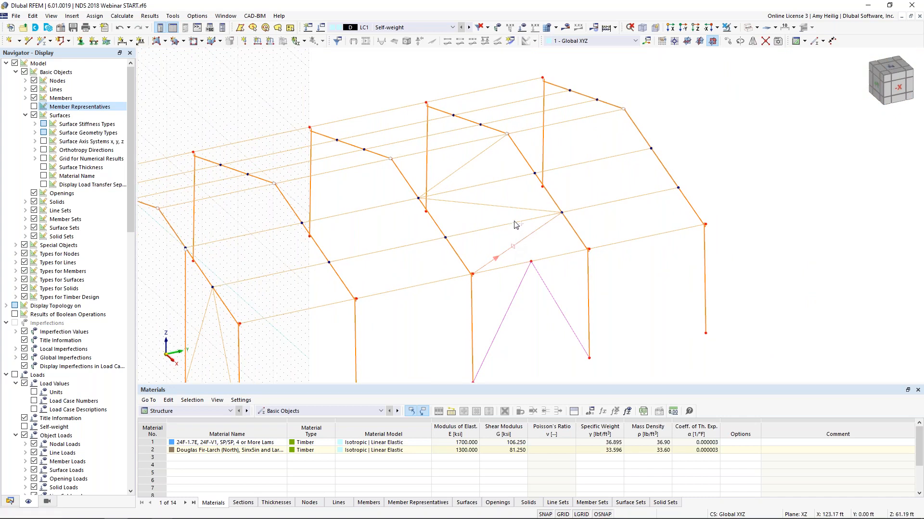
left_click(514, 208, "ctrl")
left_click(466, 170, "ctrl")
left_click(752, 41)
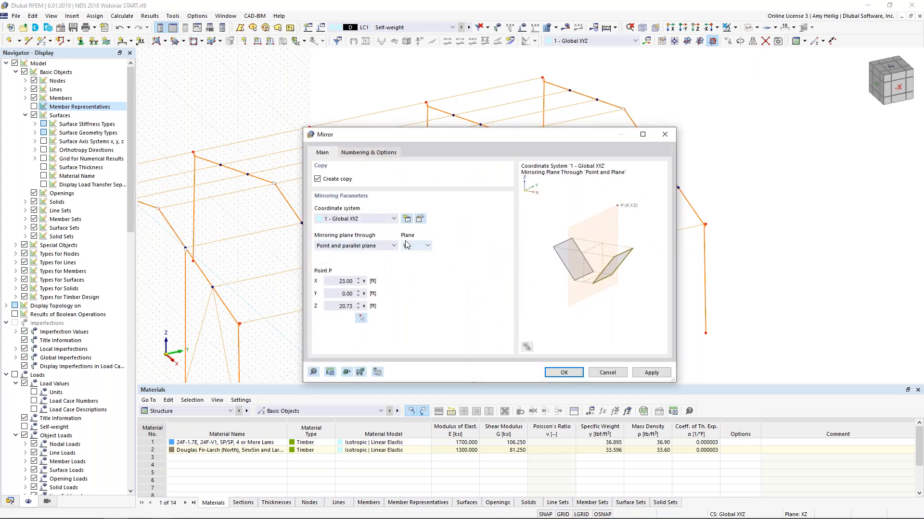
left_click(361, 318)
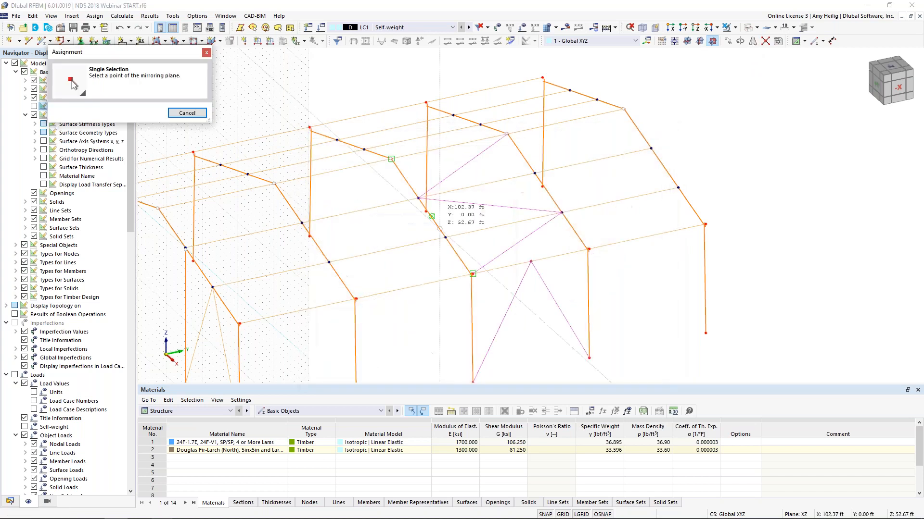
left_click(507, 134)
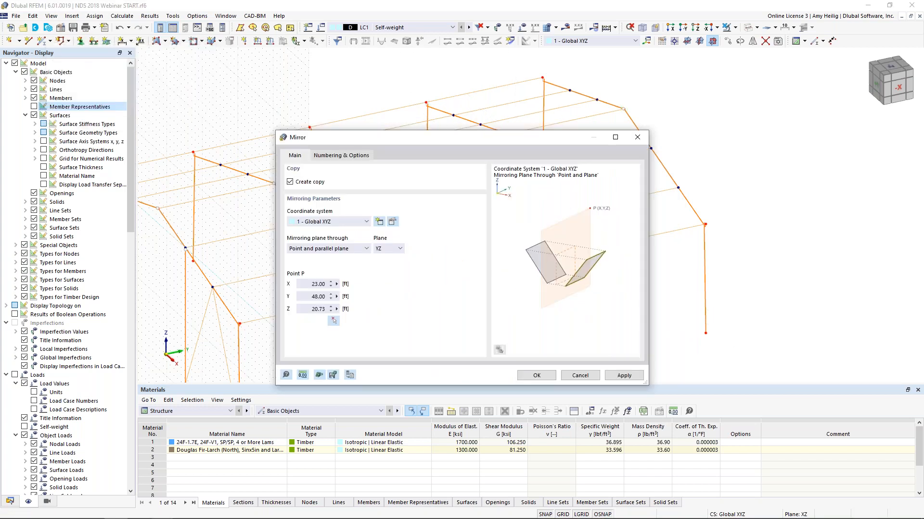
left_click(539, 378)
scroll(520, 240, "down", 2)
middle_click_drag(445, 268, 550, 236, "ctrl")
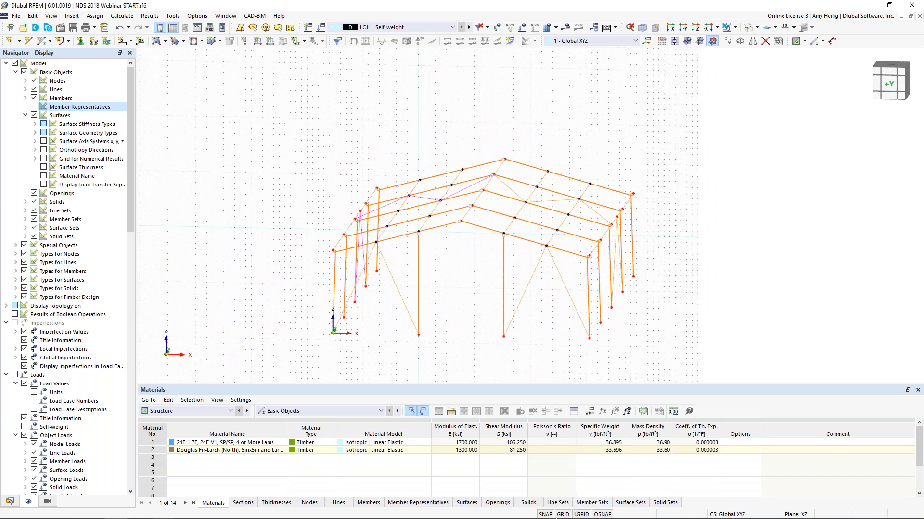
Copy the front end wall's intermediate columns and diagonal braces to the rear end frame.
left_click(469, 291)
middle_click_drag(469, 291, 480, 286, "ctrl")
left_click_drag(597, 266, 383, 261)
middle_click_drag(480, 264, 505, 271, "ctrl")
scroll(505, 271, "up", 3)
left_click_drag(483, 236, 382, 129)
left_click(519, 316)
middle_click_drag(779, 212, 719, 216, "ctrl")
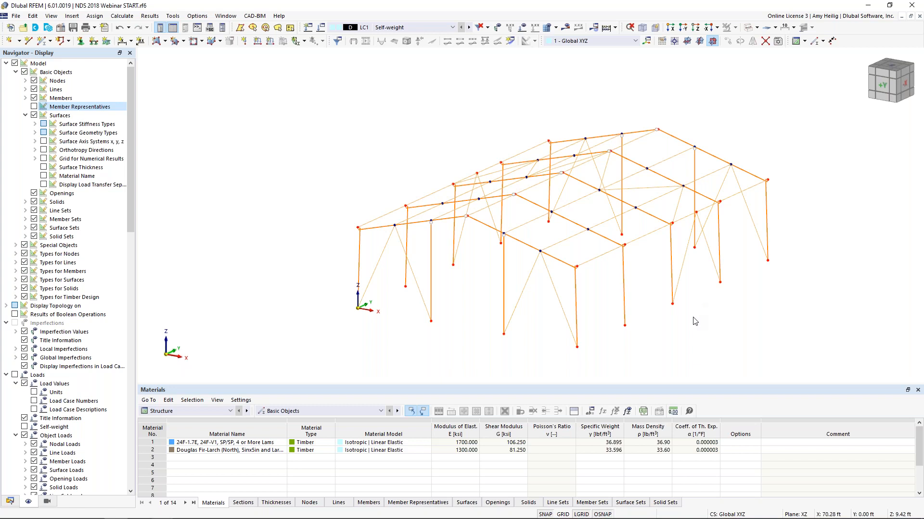
middle_click_drag(679, 325, 630, 313)
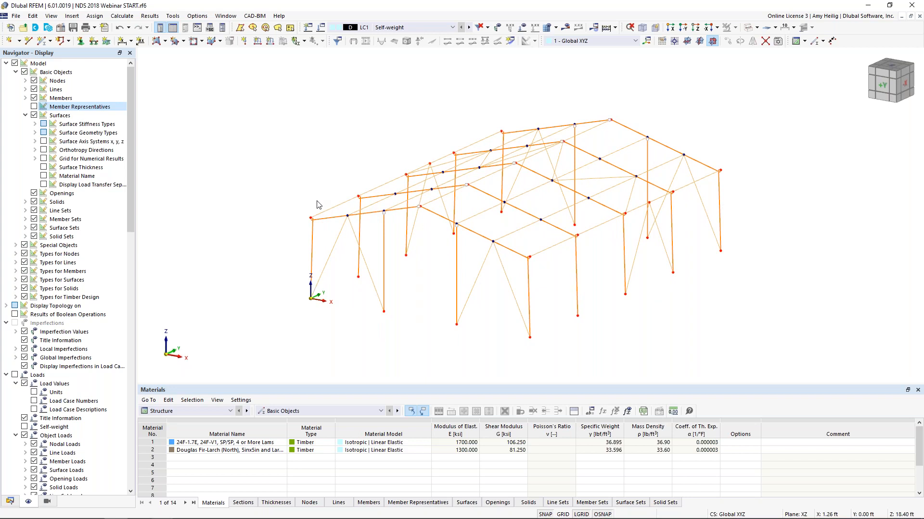
Assign the Hinged nodal support to all column base nodes of the hall.
left_click(81, 41)
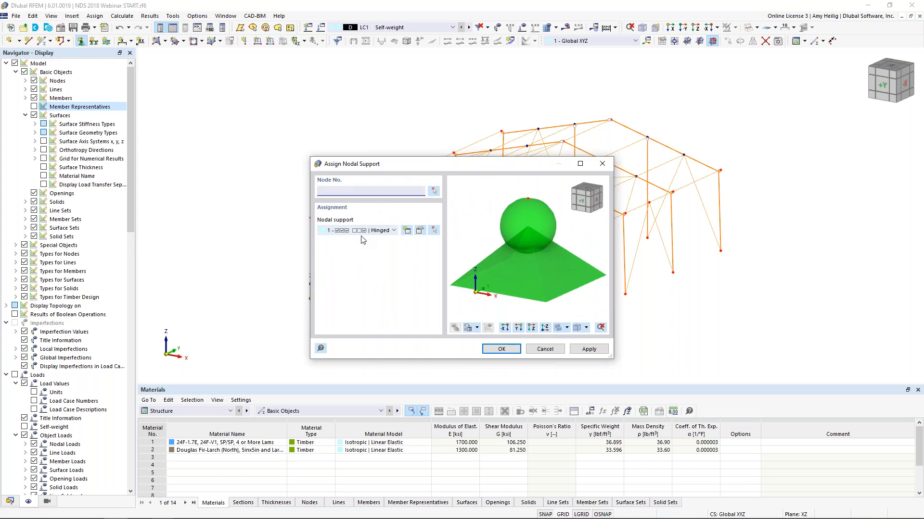
left_click(385, 231)
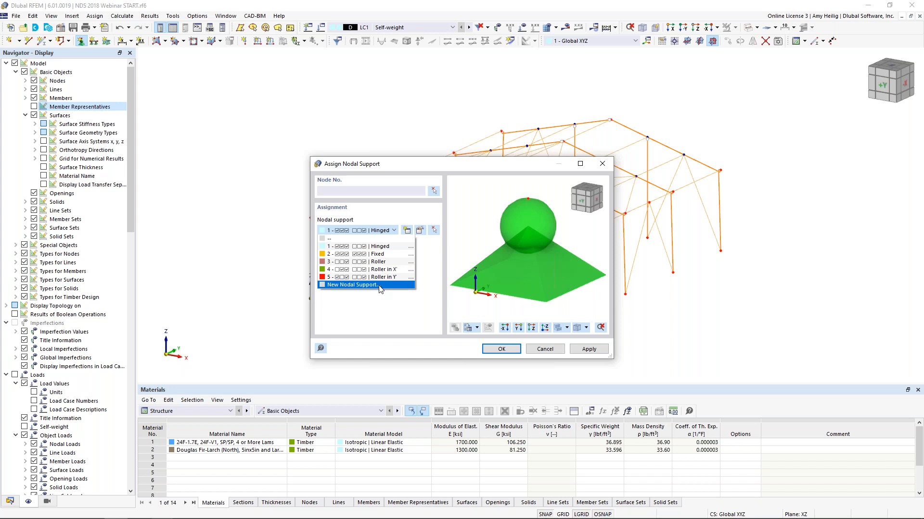
left_click(388, 247)
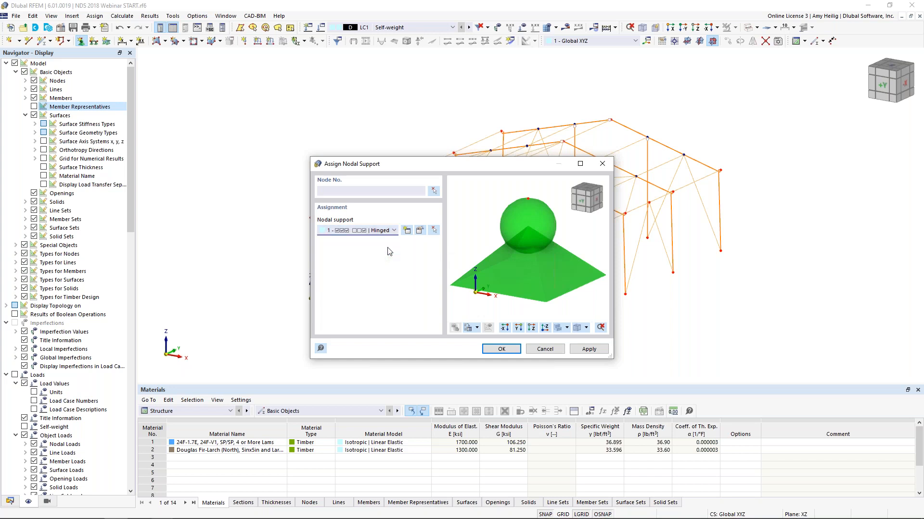
left_click(501, 349)
middle_click_drag(514, 324, 466, 299)
left_click_drag(372, 263, 682, 304)
middle_click_drag(683, 288, 504, 301)
key("Escape")
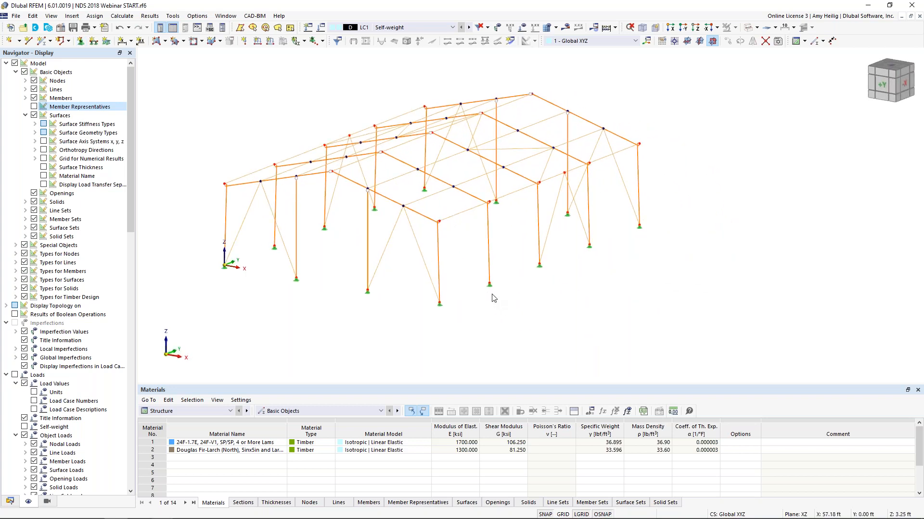
Enlarge the display size of the nodal support symbols.
right_click(489, 287)
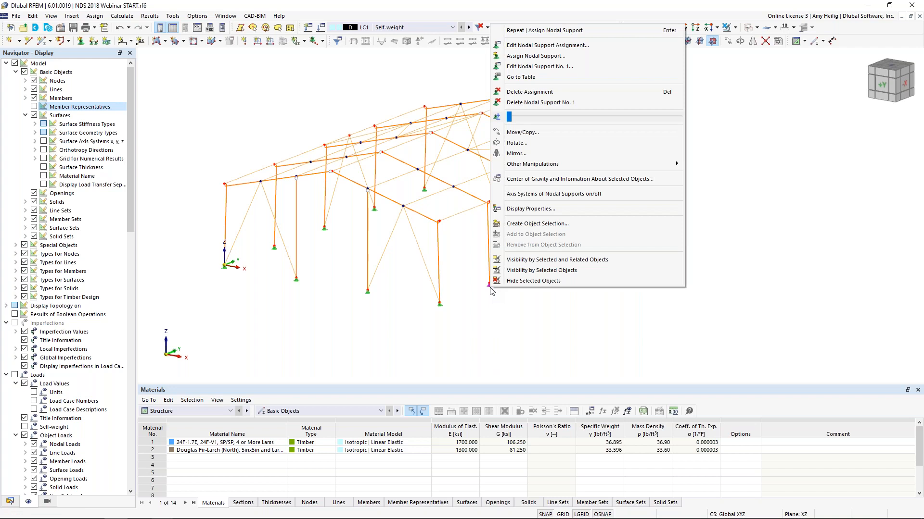
mouse_move(510, 117)
left_mouse_down()
mouse_move(558, 119)
mouse_move(526, 121)
left_mouse_up()
left_click(528, 360)
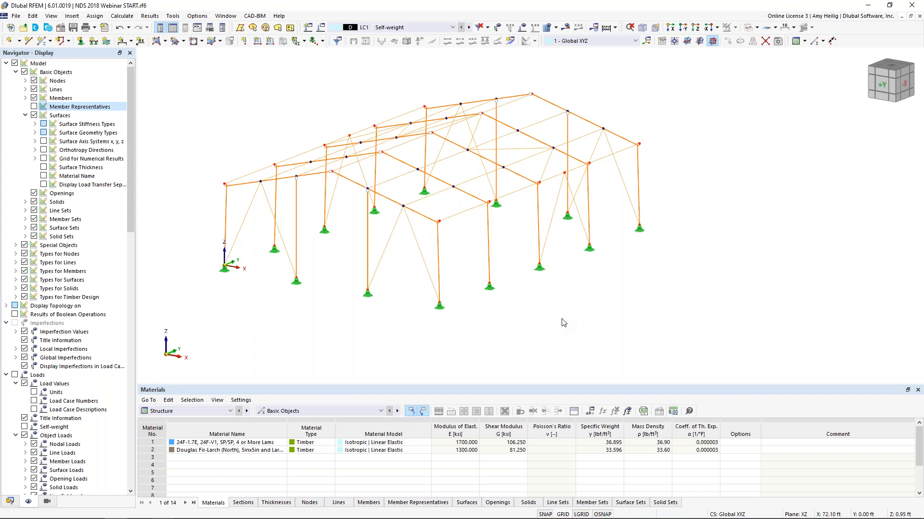
Set up a new polygonal surface with the Load Transfer stiffness type and load transfer direction x | Local in x.
middle_click_drag(583, 294, 612, 295, "ctrl")
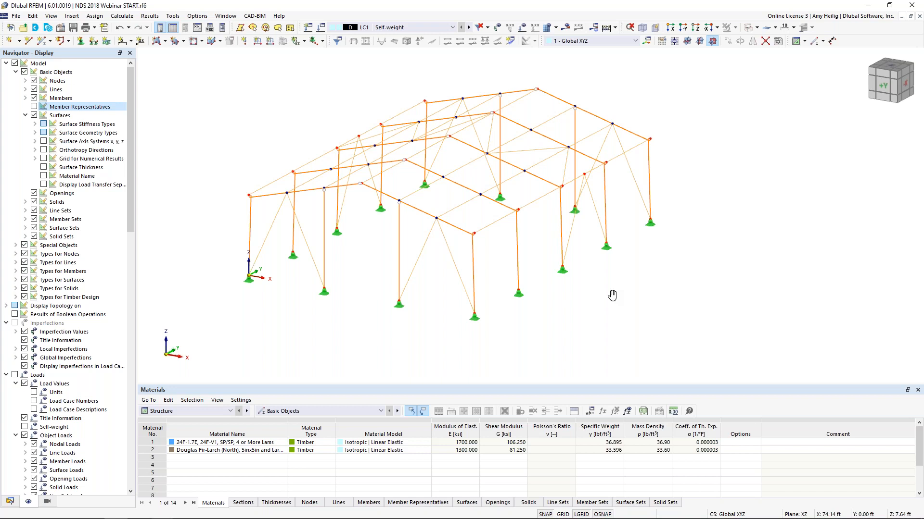
left_click(165, 43)
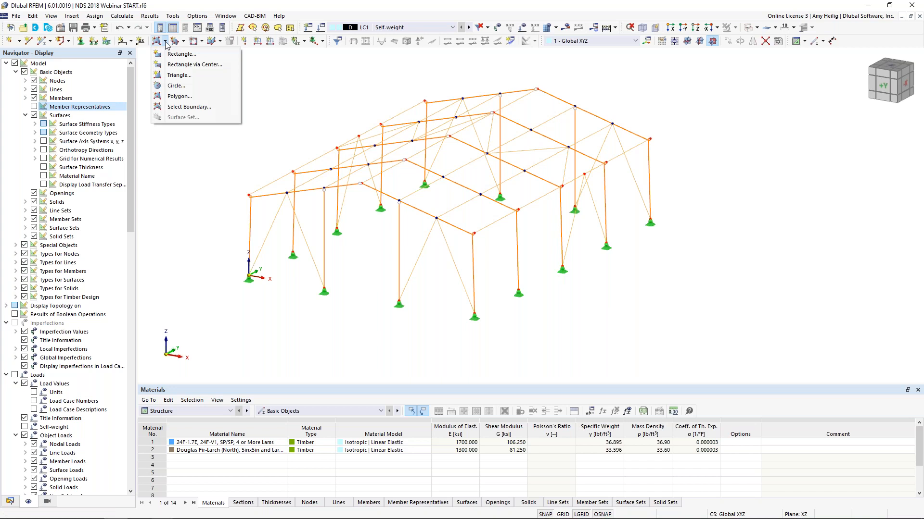
left_click(179, 98)
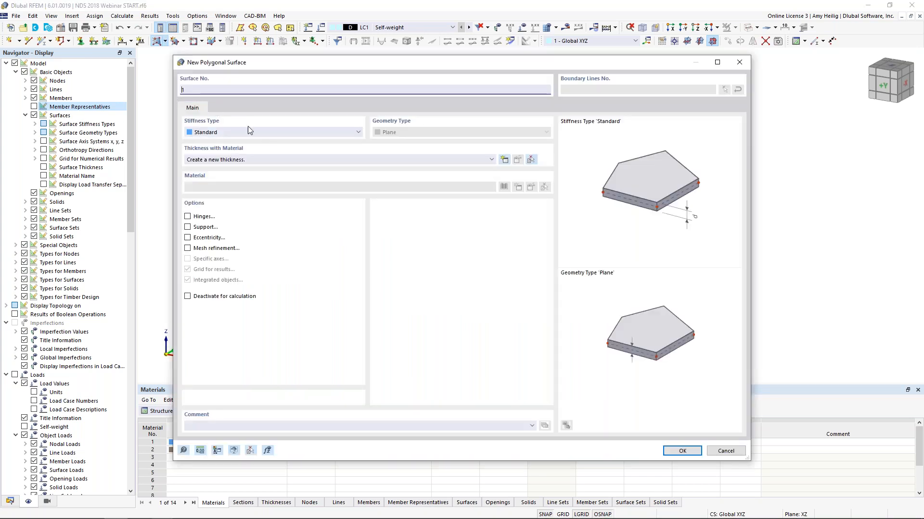
left_click(224, 132)
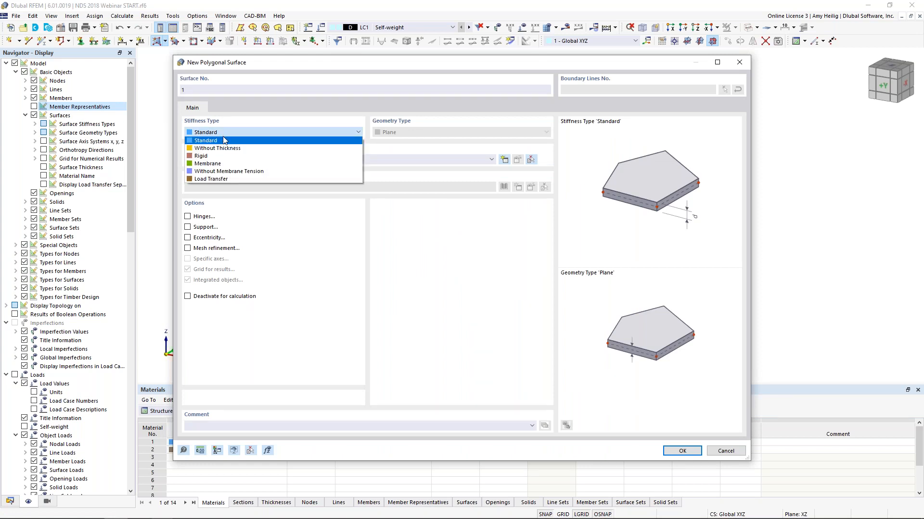
left_click(230, 179)
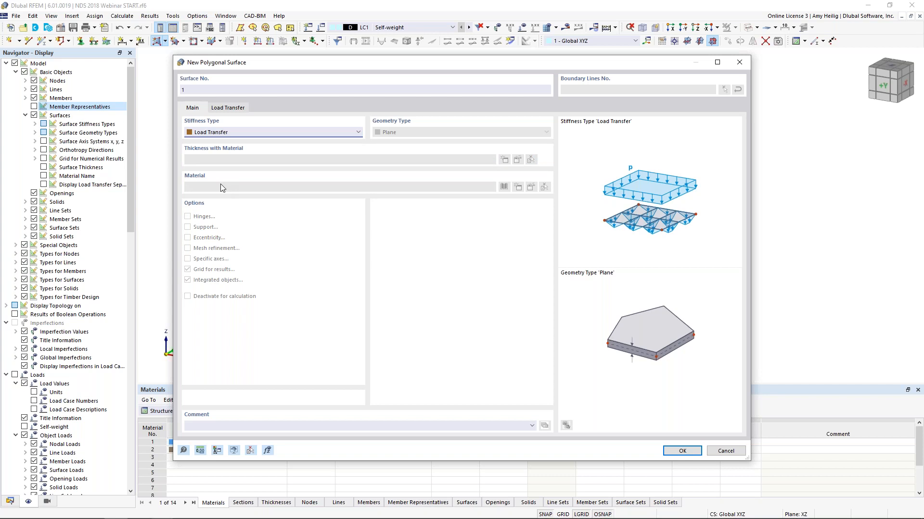
left_click(238, 108)
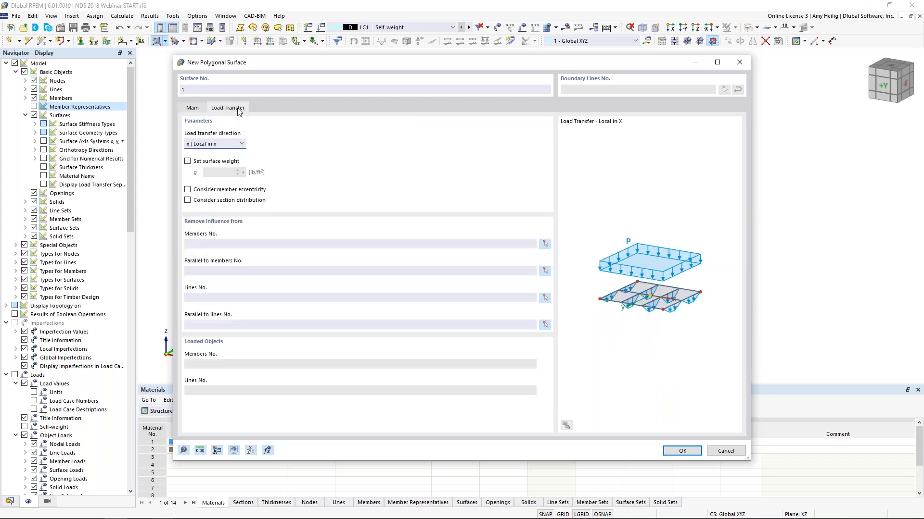
left_click(242, 145)
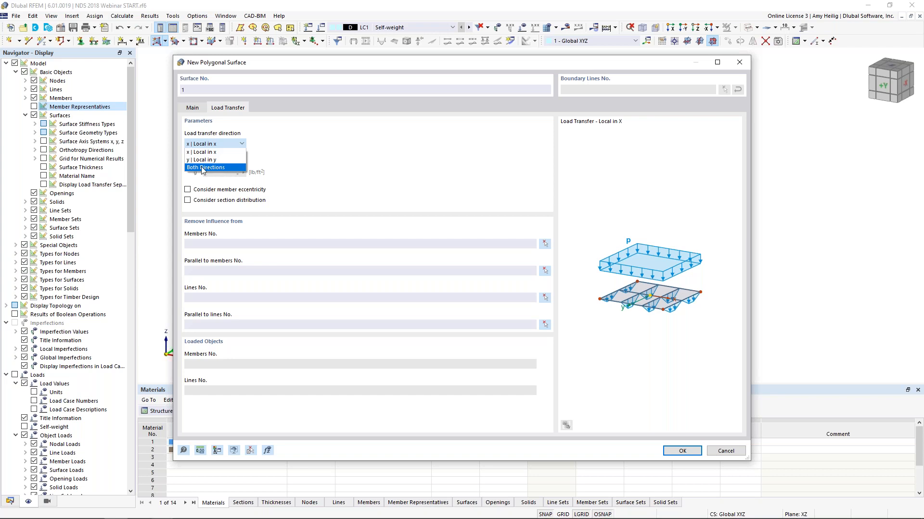
left_click(248, 153)
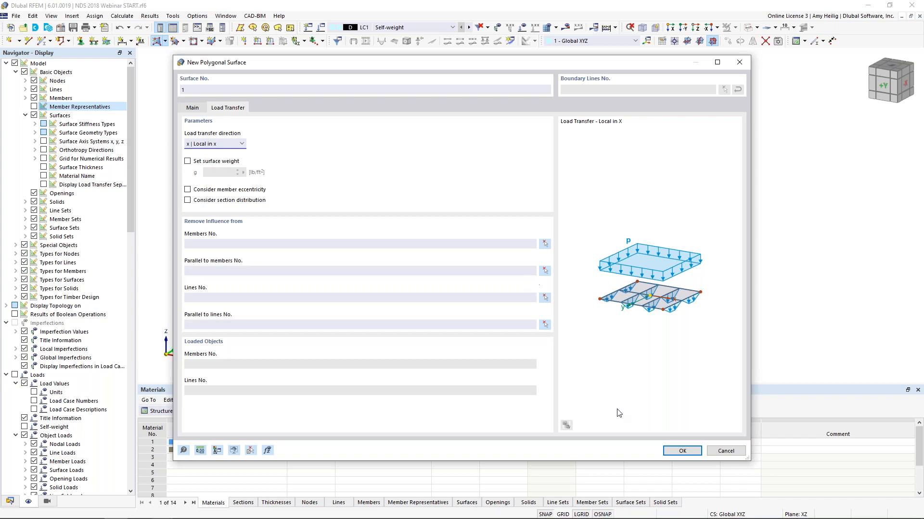
left_click(682, 451)
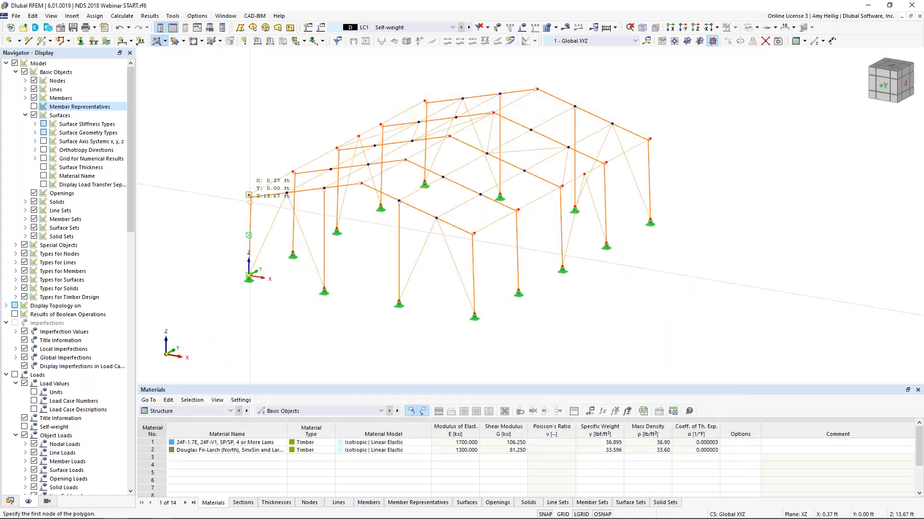
Draw the load transfer surface over the left roof slope through the eave and ridge corner nodes of the two end frames.
scroll(250, 195, "up", 1)
left_click(249, 195)
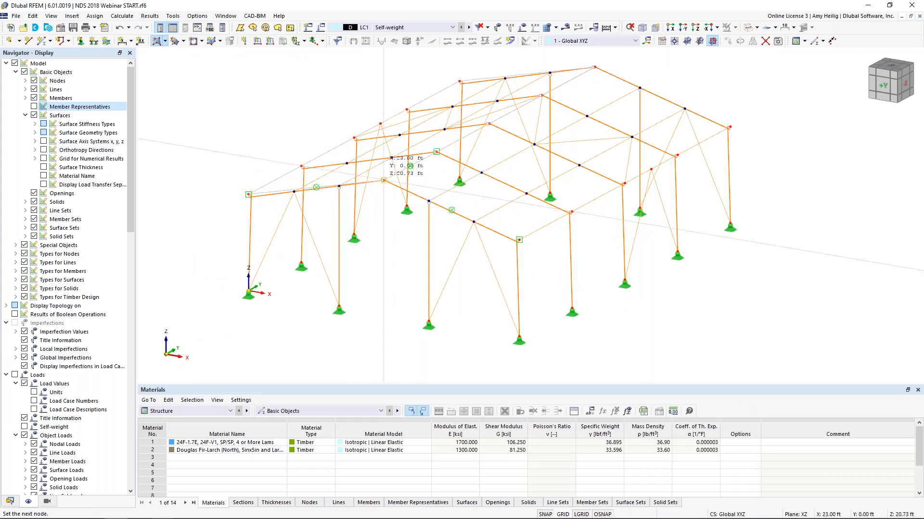
left_click(249, 195)
Draw a second load transfer surface over the right roof slope through its ridge and eave corner nodes, and end the surface command.
middle_click_drag(389, 214, 394, 212, "ctrl")
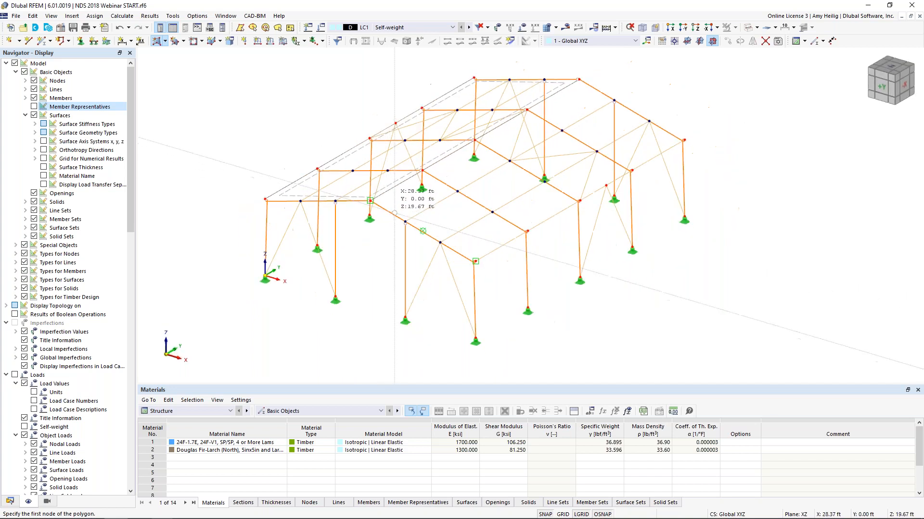
left_click(370, 199)
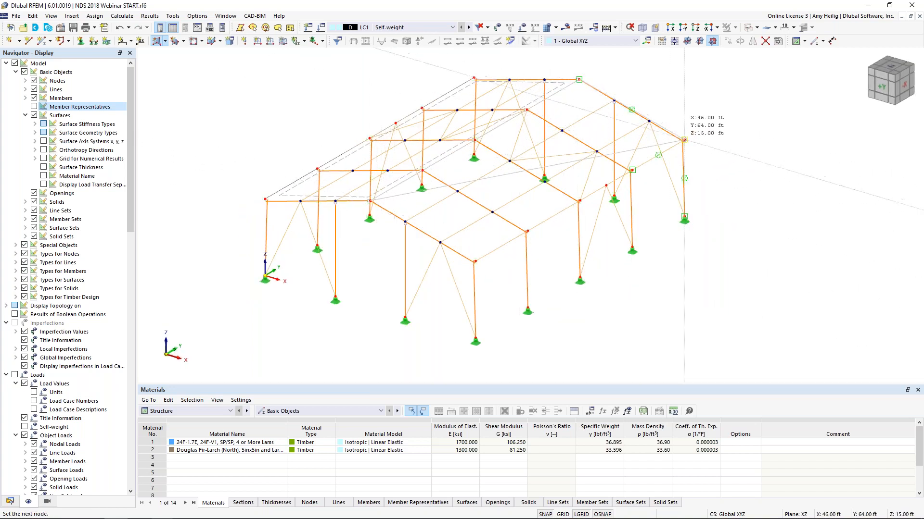
left_click(475, 261)
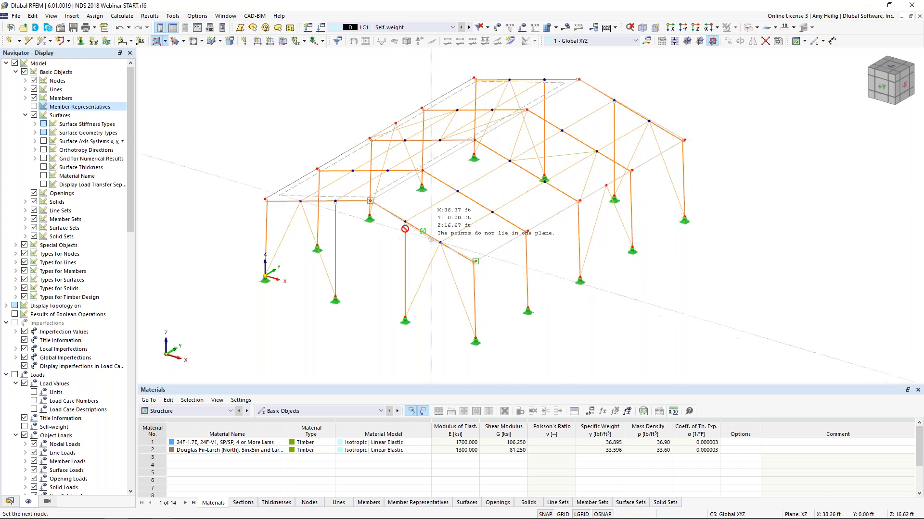
left_click(370, 200)
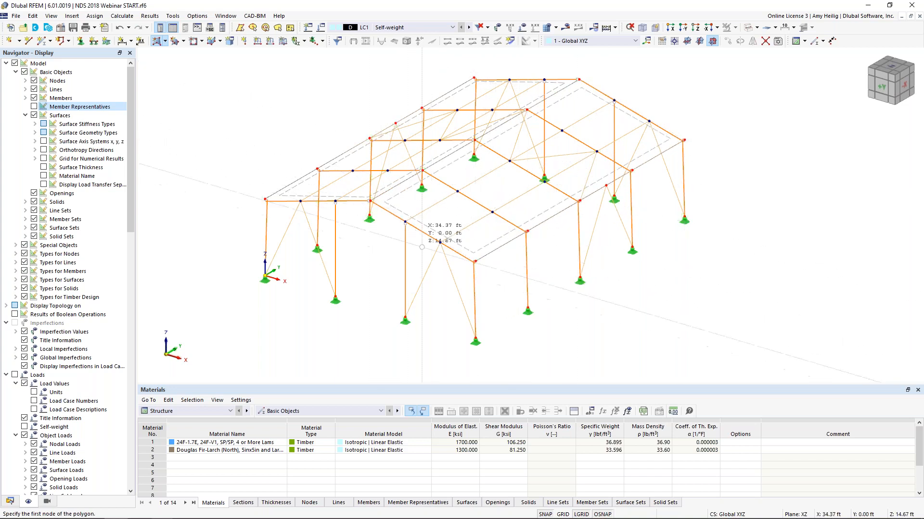
key("Escape")
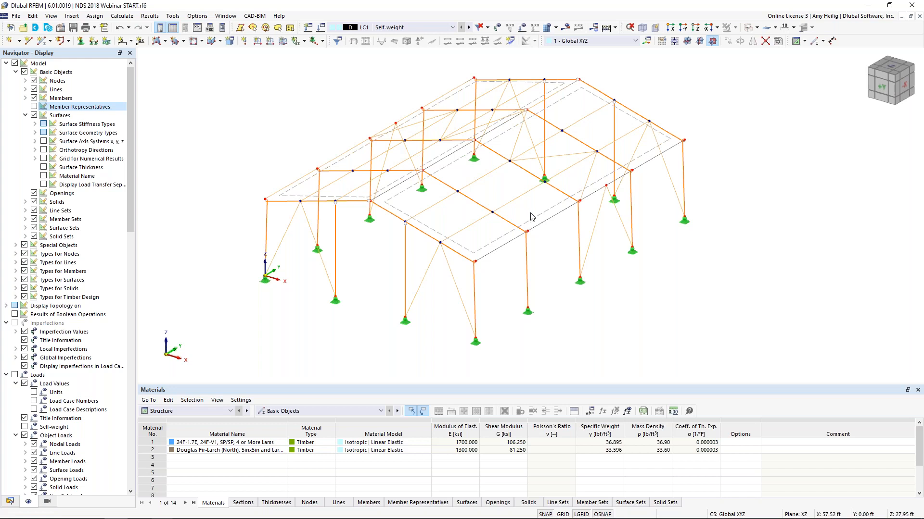
Display the roof surfaces' local axis systems to check their x-direction, and hide them again.
right_click(535, 221)
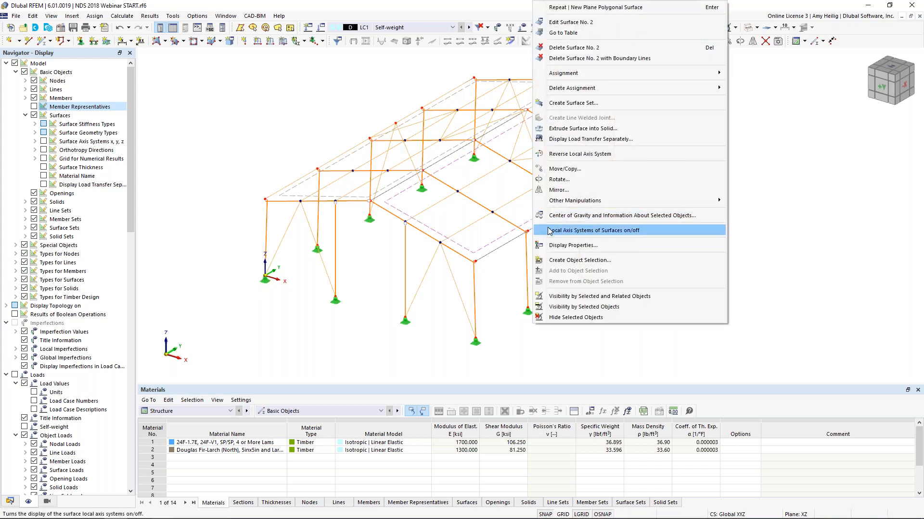
left_click(548, 231)
middle_click_drag(512, 203, 502, 212)
scroll(516, 187, "up", 3)
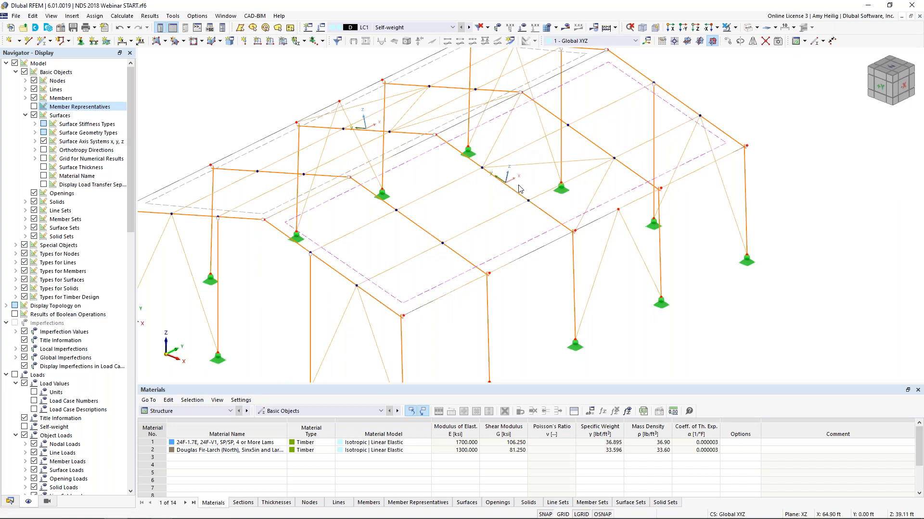
right_click(508, 254)
left_click(528, 234)
Display the hall as a transparent solid model and save the file.
left_click(749, 29)
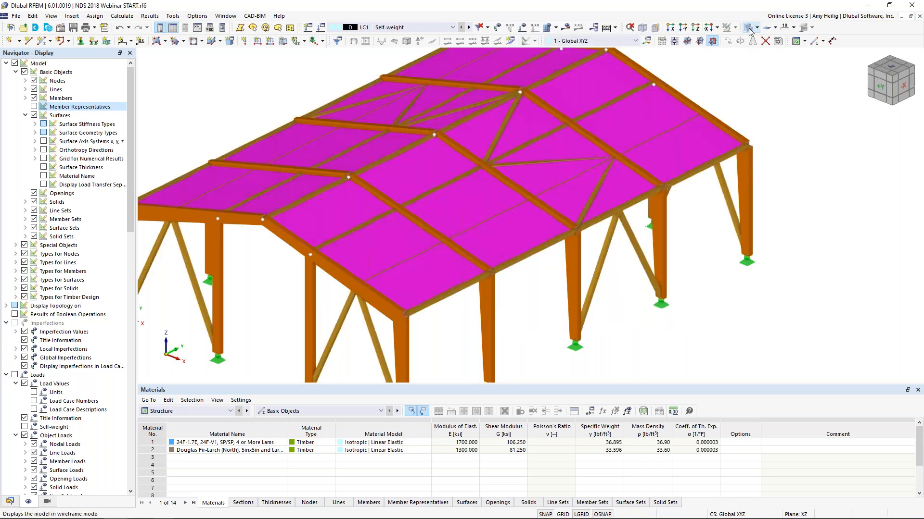
left_click(749, 29)
scroll(497, 207, "down", 3)
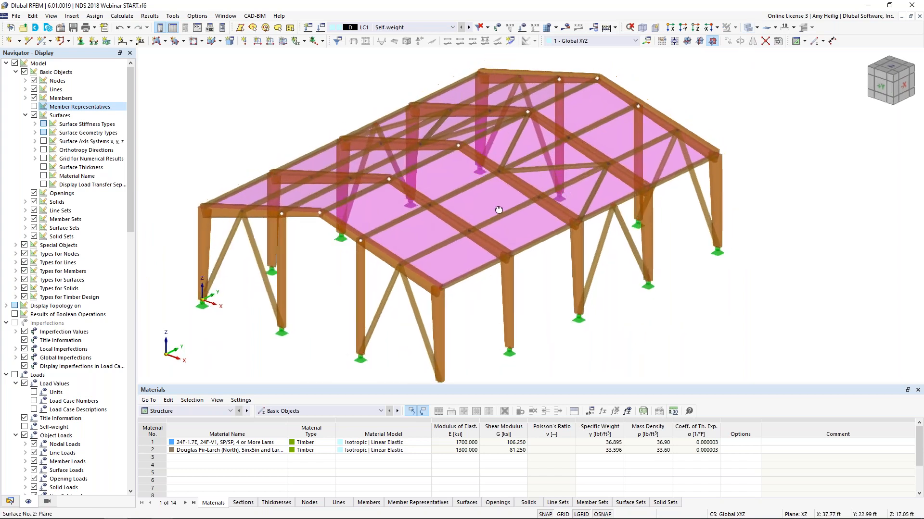
middle_click_drag(499, 210, 506, 205, "ctrl")
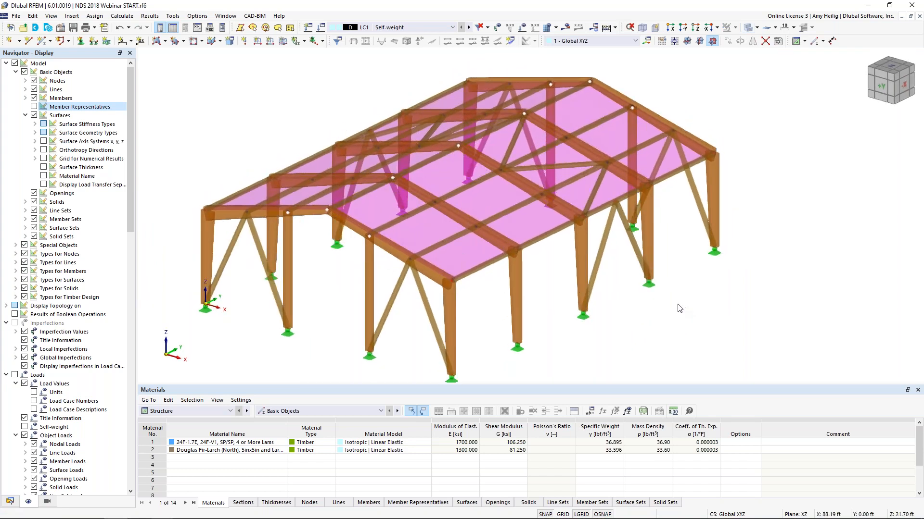
left_click(73, 28)
Rename load case LC1 to Dead and keep its action category as Dead load.
left_click(321, 31)
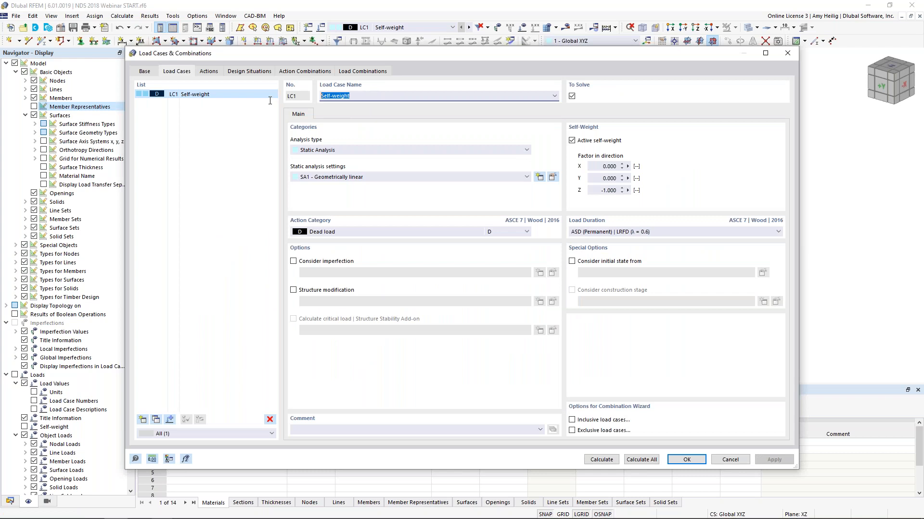
type("/De")
key("BackSpace")
key("BackSpace")
type("Dead")
left_click(382, 233)
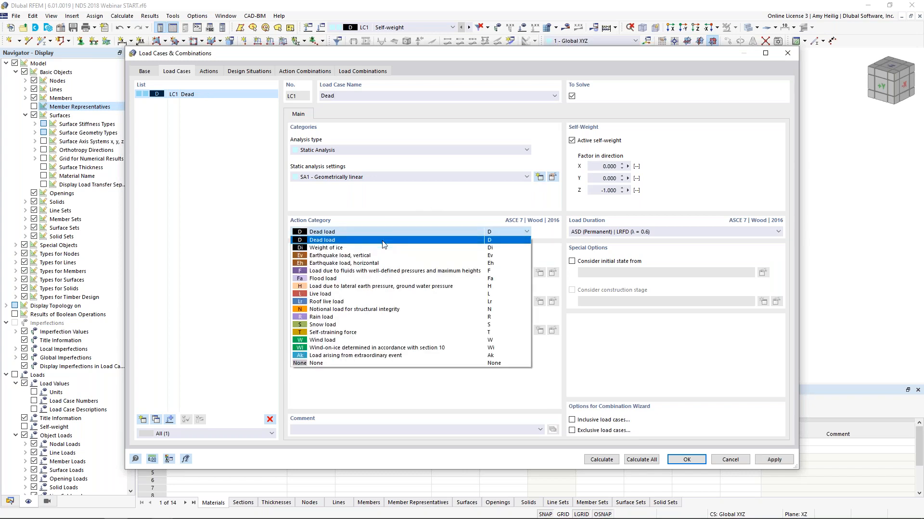
left_click(384, 240)
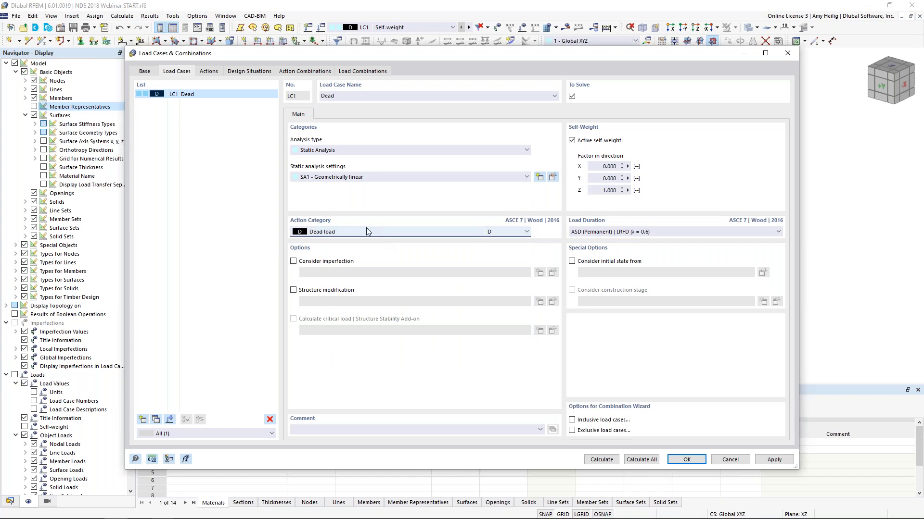
Create load case LC2 named Snow with the Snow load action category.
left_click(143, 420)
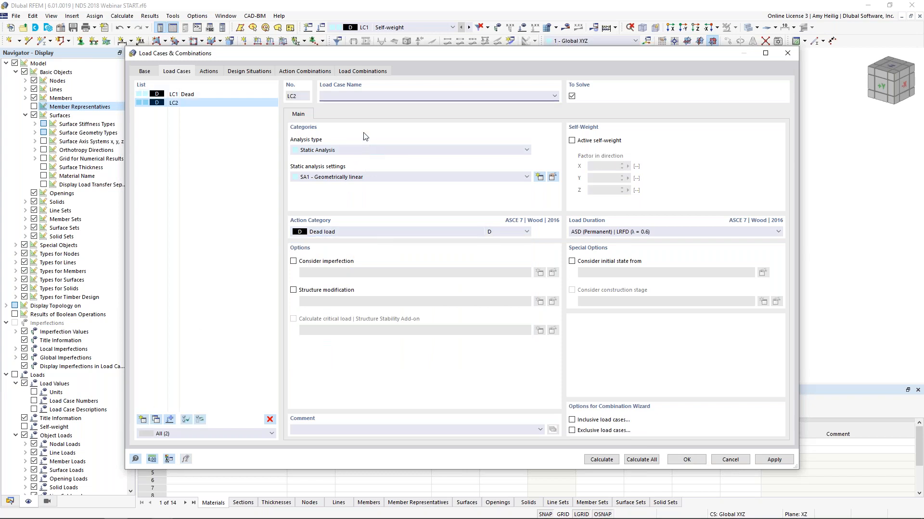
type("Snow")
left_click(325, 232)
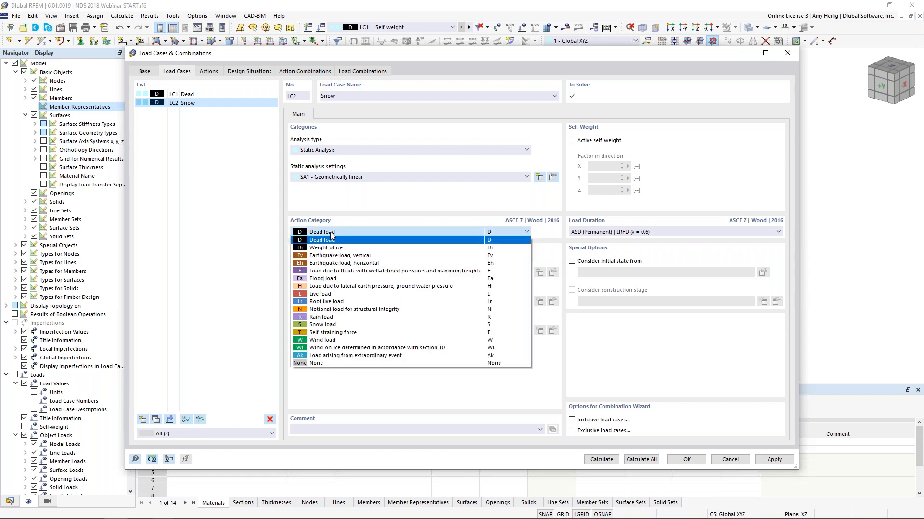
left_click(322, 325)
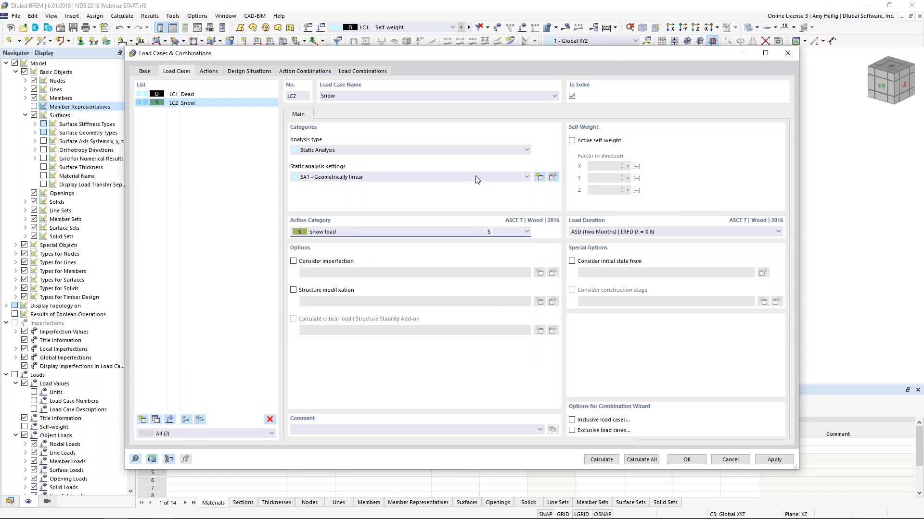
Create load case LC3 named Wind 1 with the Wind load action category.
left_click(143, 420)
type("Wind 1")
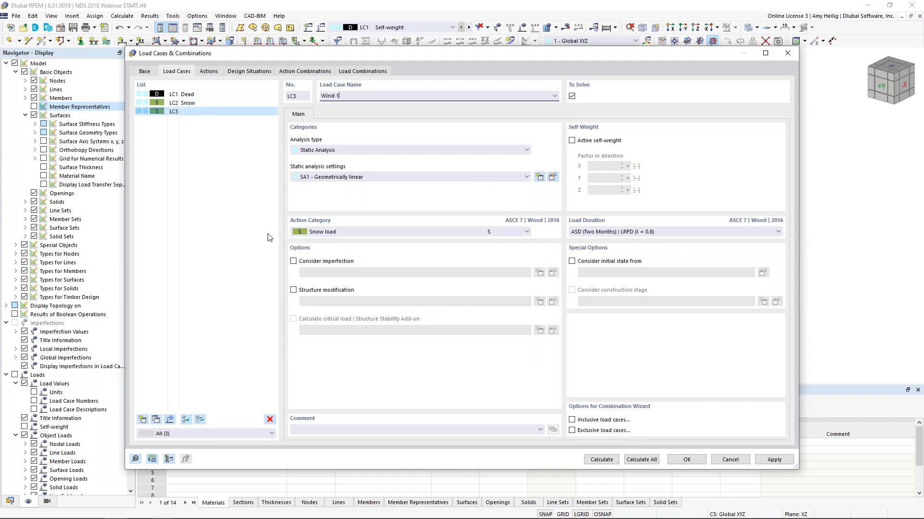
left_click(330, 231)
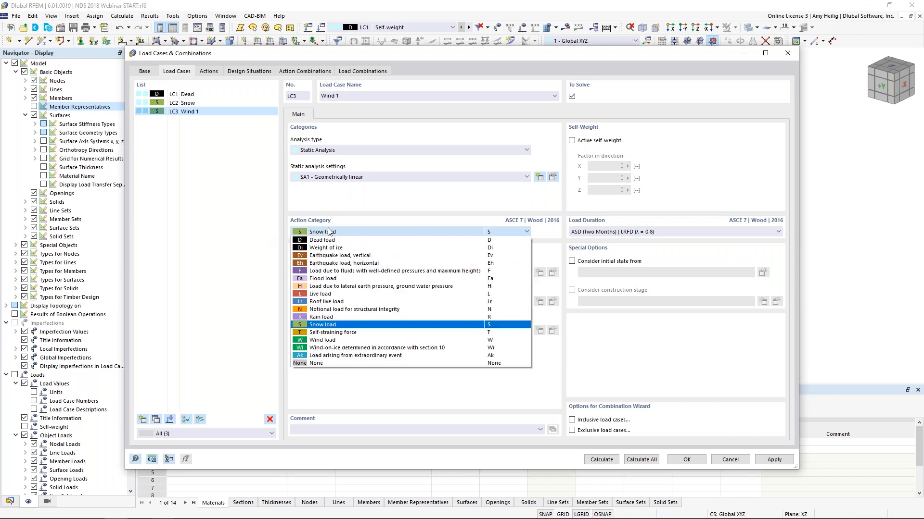
left_click(328, 341)
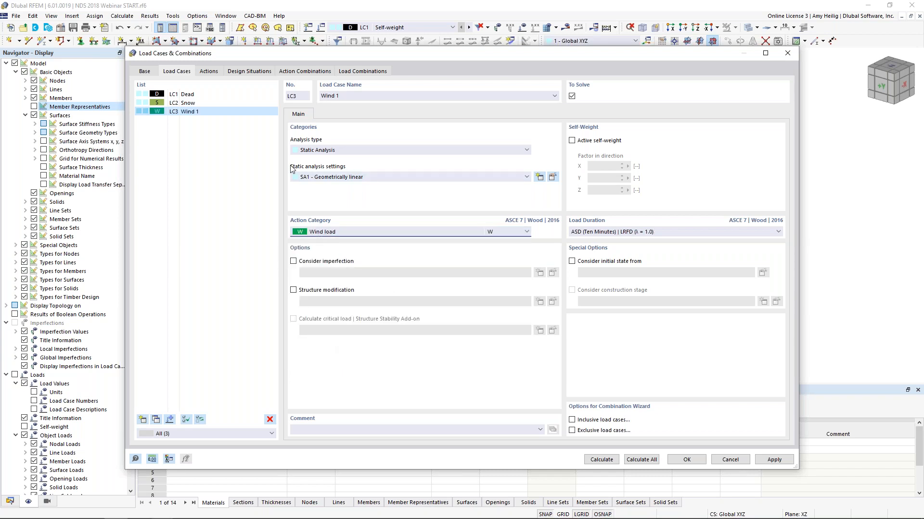
Copy the Wind 1 load case as LC4, name it Wind 2, and accept the load cases.
left_click(155, 419)
left_click(337, 96)
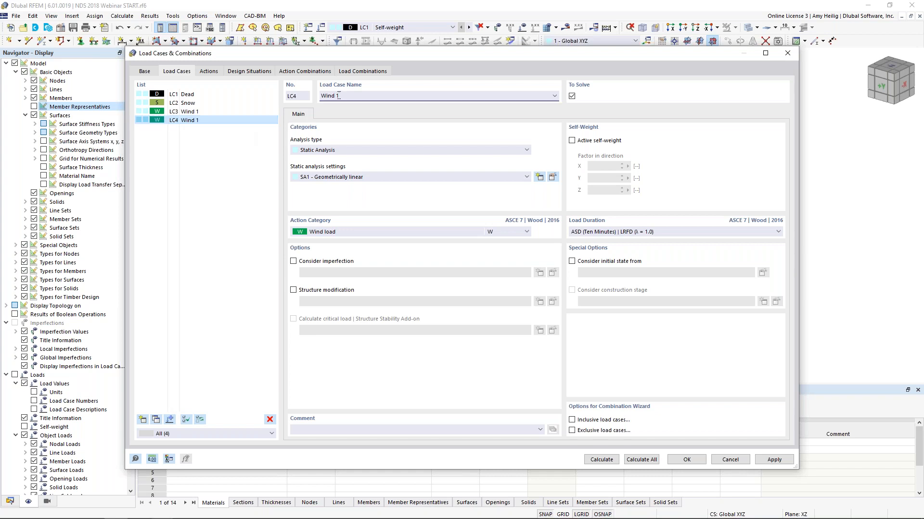
type("2")
left_click(234, 173)
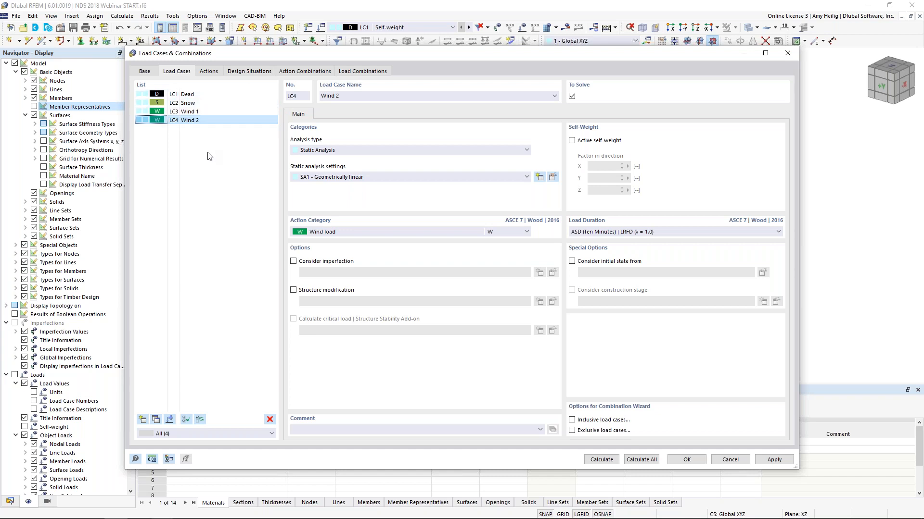
left_click(687, 460)
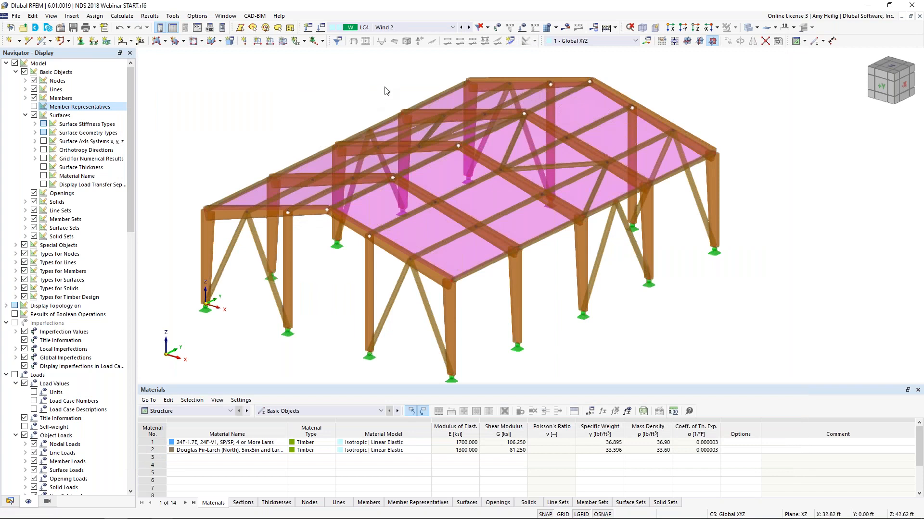
Define a new uniform force surface load of -0.01 ksf in the Dead load case LC1.
left_click(407, 27)
left_click(411, 38)
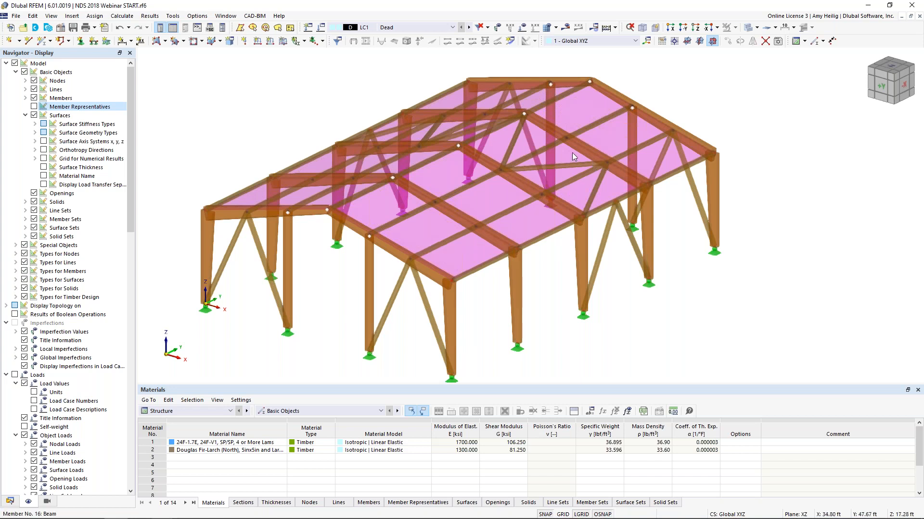
left_click(284, 43)
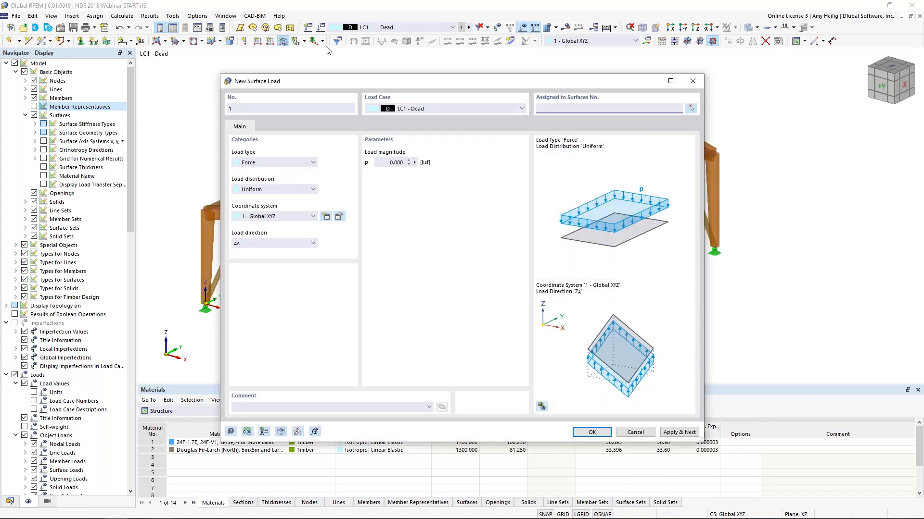
left_click(398, 162)
type("-0.01")
Assign the dead surface load to both roof surfaces, 1 and 2, and accept it.
left_click(691, 108)
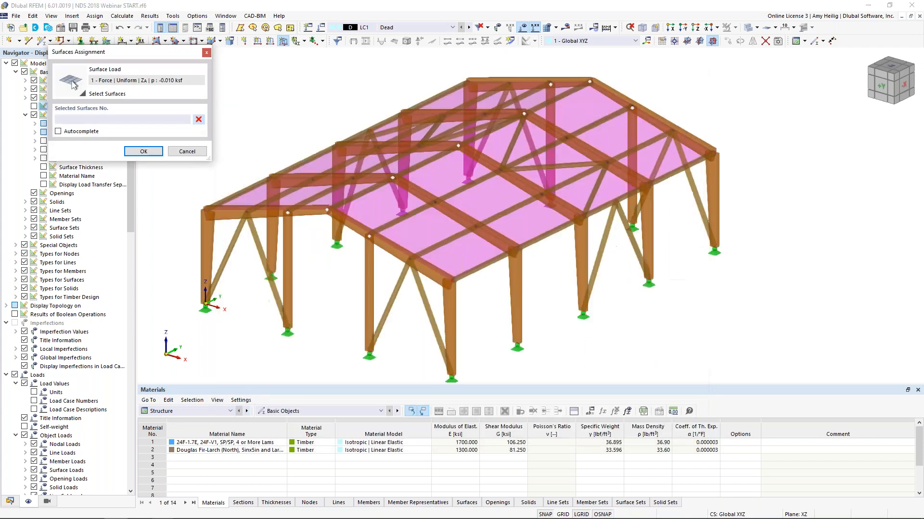
left_click(419, 120)
left_click(370, 188)
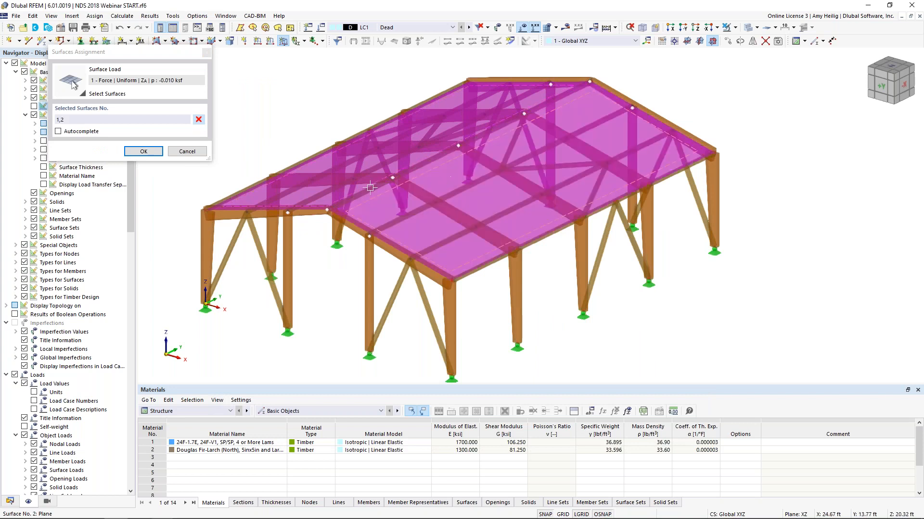
left_click(152, 151)
left_click(586, 432)
Show the load transfer separately to examine how the dead load is distributed to the members, and restore the surface load display.
middle_click_drag(568, 232, 495, 197, "ctrl")
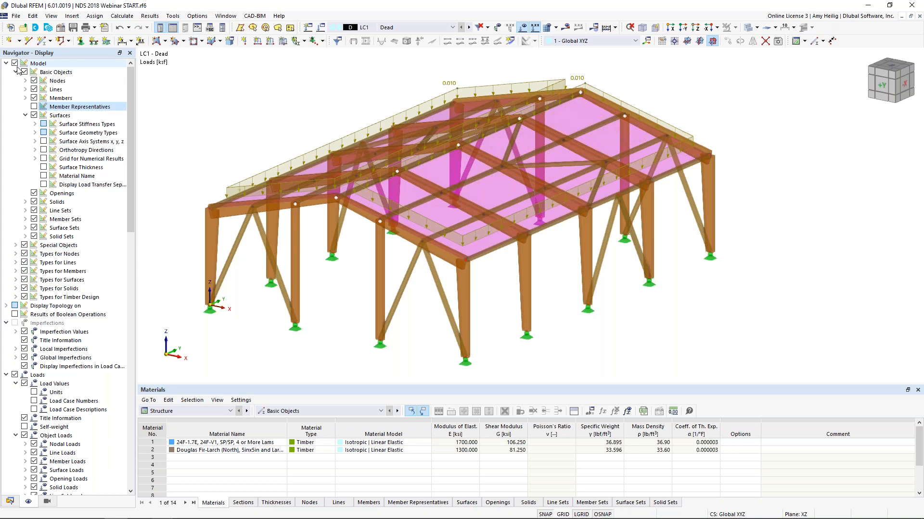
left_click(25, 115)
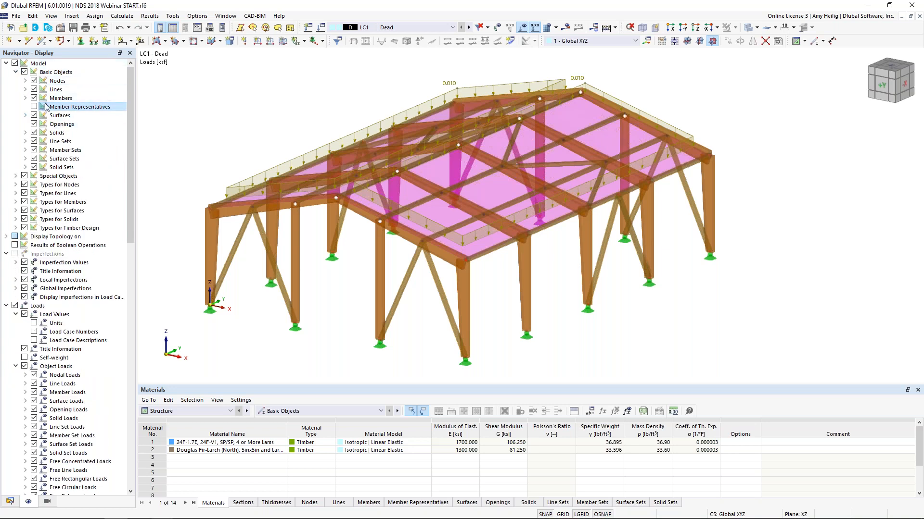
left_click(26, 115)
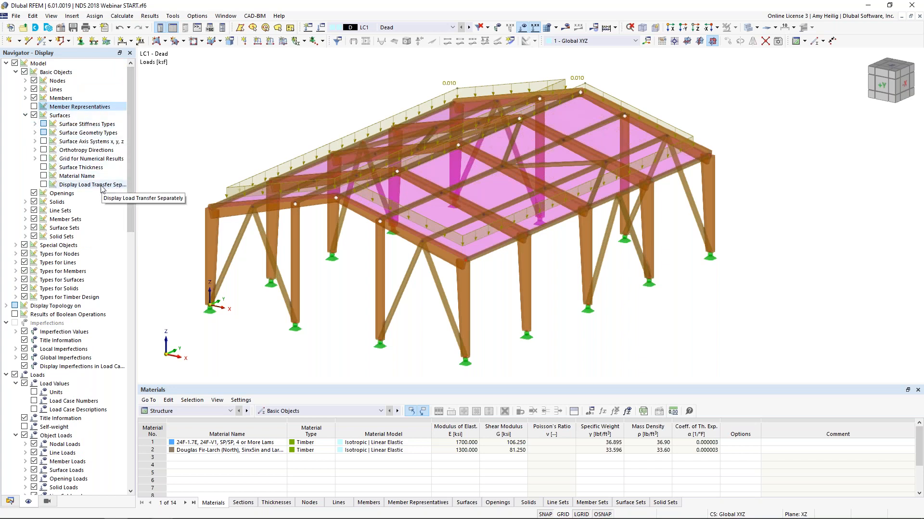
left_click(44, 184)
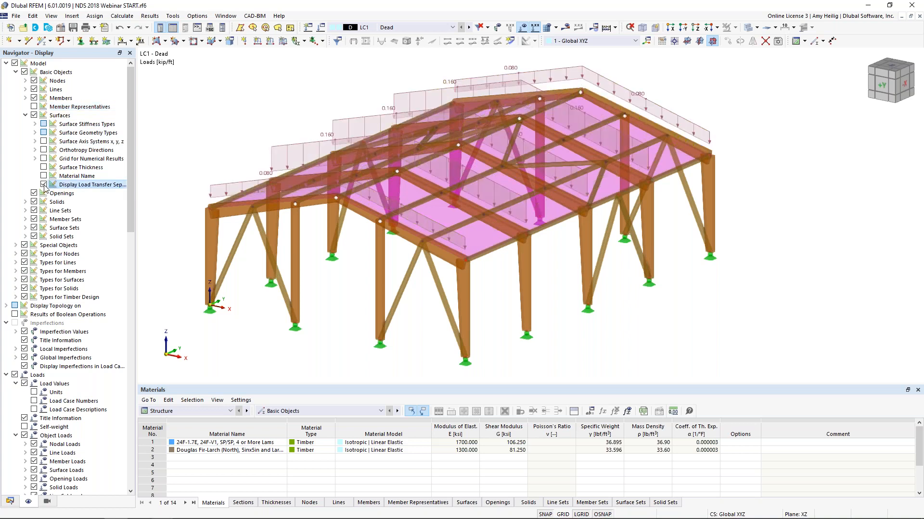
middle_click_drag(818, 308, 789, 306, "ctrl")
left_click(44, 184)
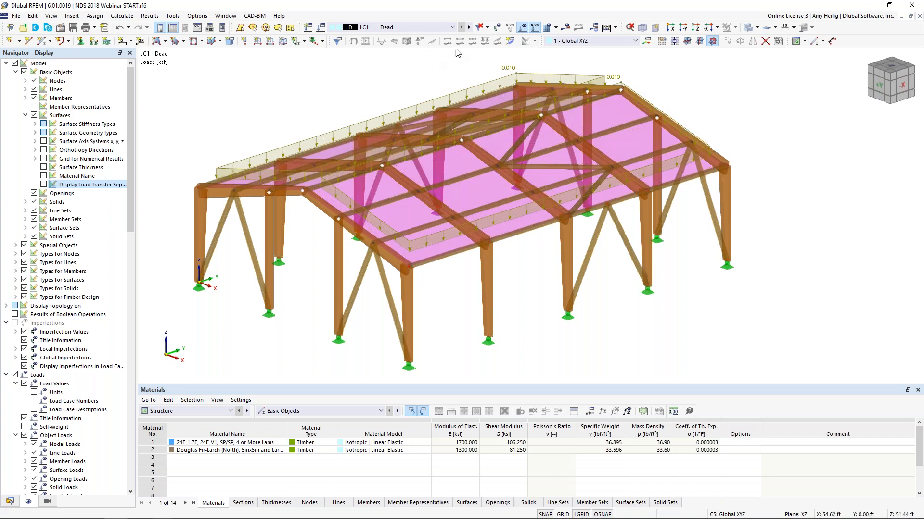
Switch to the Snow load case and start a new snow load wizard with the Duopitch roof type.
left_click(469, 28)
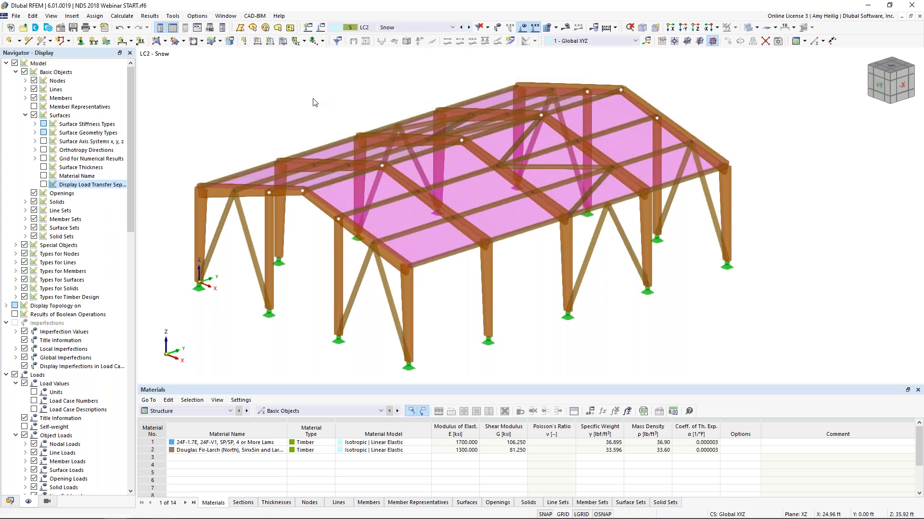
left_click(10, 502)
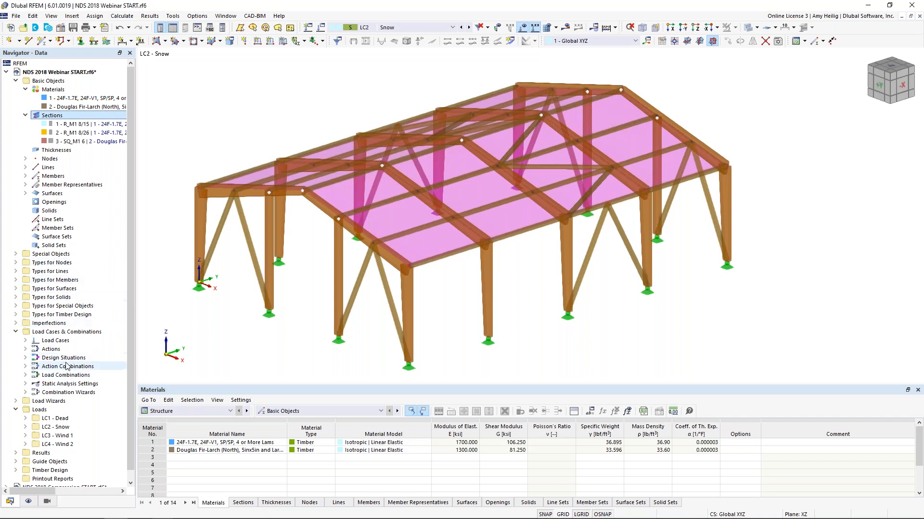
mouse_move(11, 512)
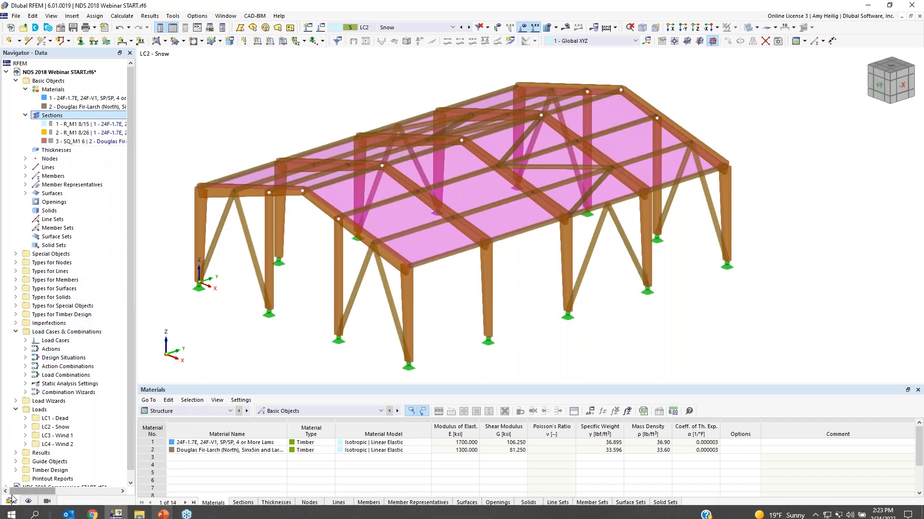
scroll(55, 375, "down", 1)
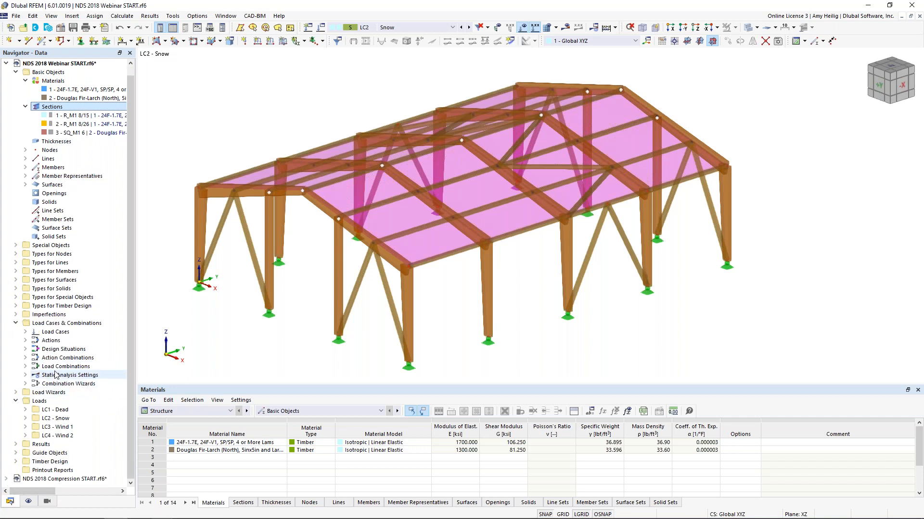
double_click(59, 391)
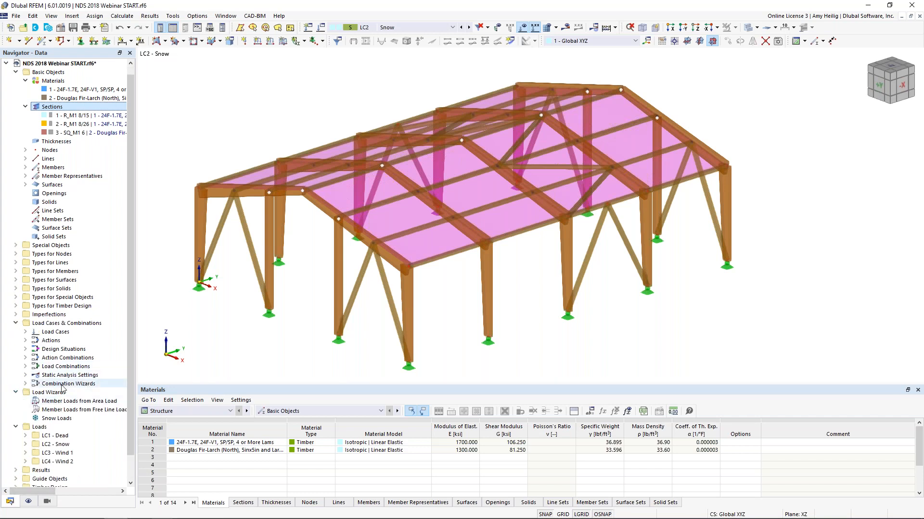
left_click(56, 419)
double_click(56, 419)
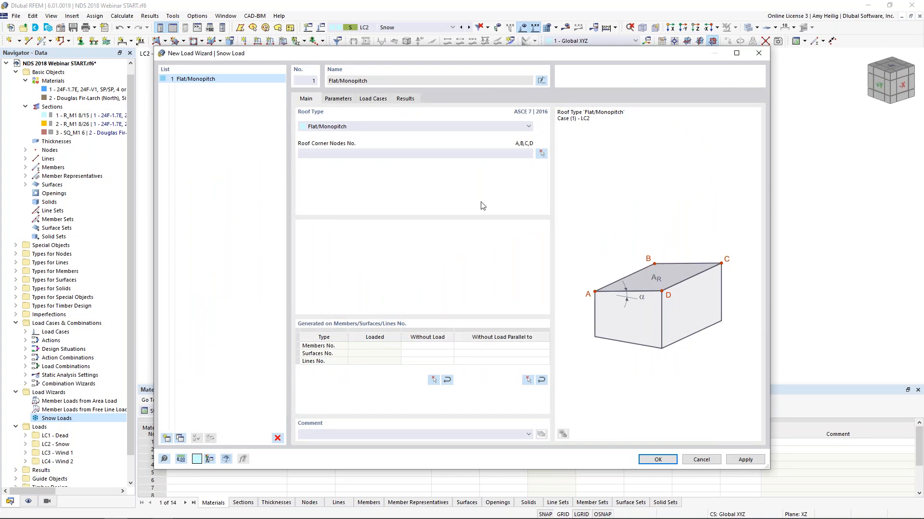
left_click(397, 127)
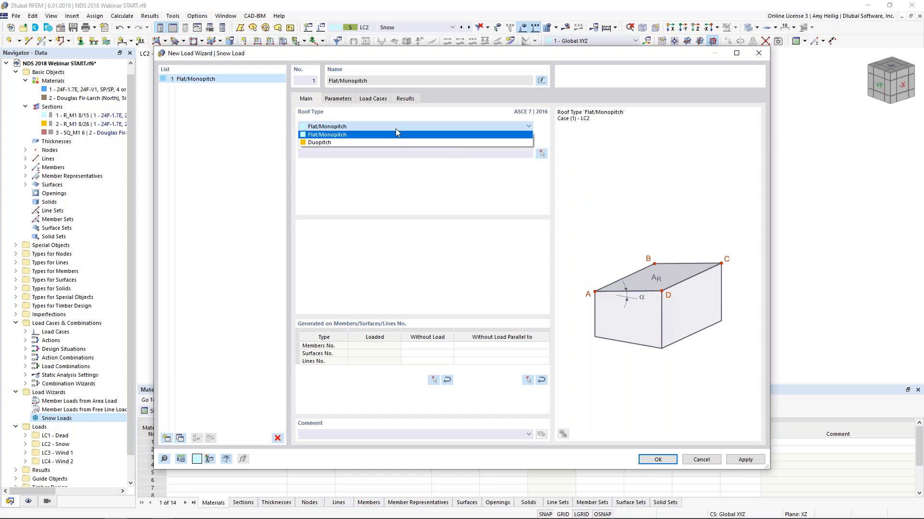
left_click(390, 142)
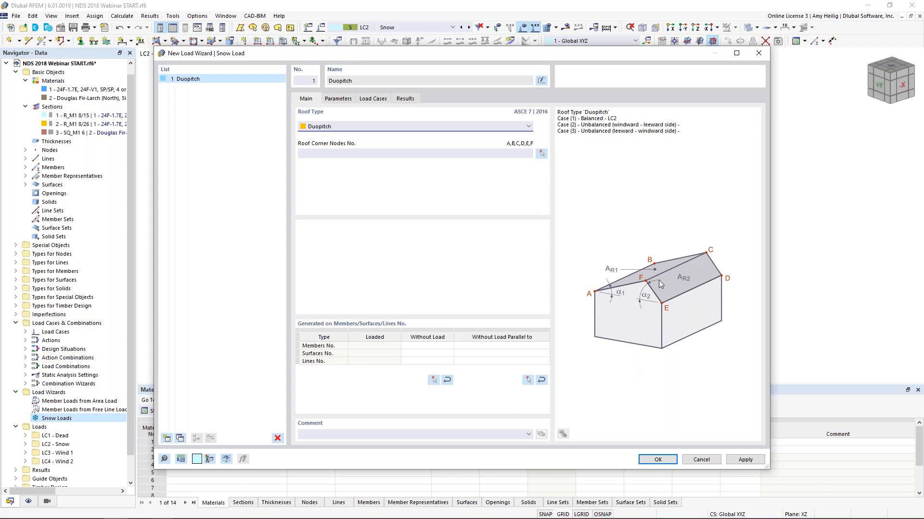
Assign the six roof corner nodes A to F of the snow load wizard in order as 2, 38, 39, 41, 5 and 3.
left_click(542, 153)
left_click(199, 187)
left_click(518, 87)
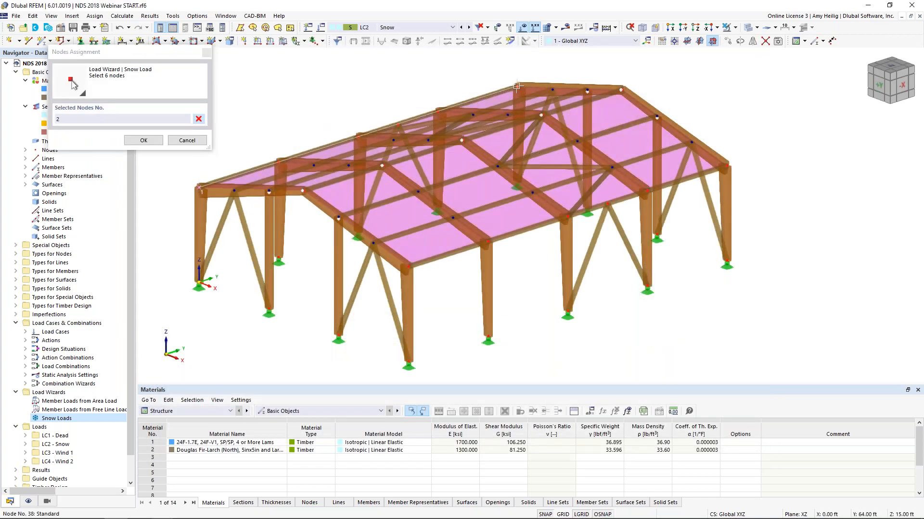
left_click(622, 89)
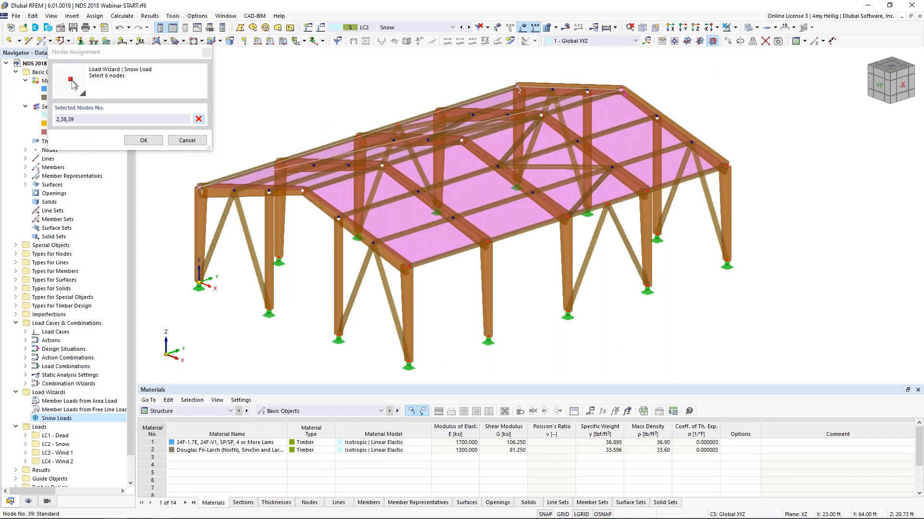
left_click(727, 166)
left_click(408, 267)
left_click(302, 191)
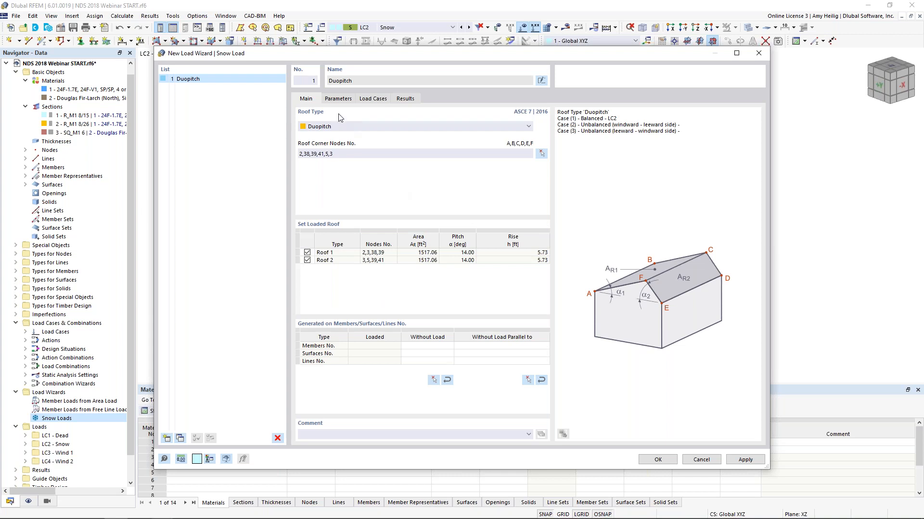
Review the wizard's location and snow load parameters, including the available risk categories.
left_click(337, 100)
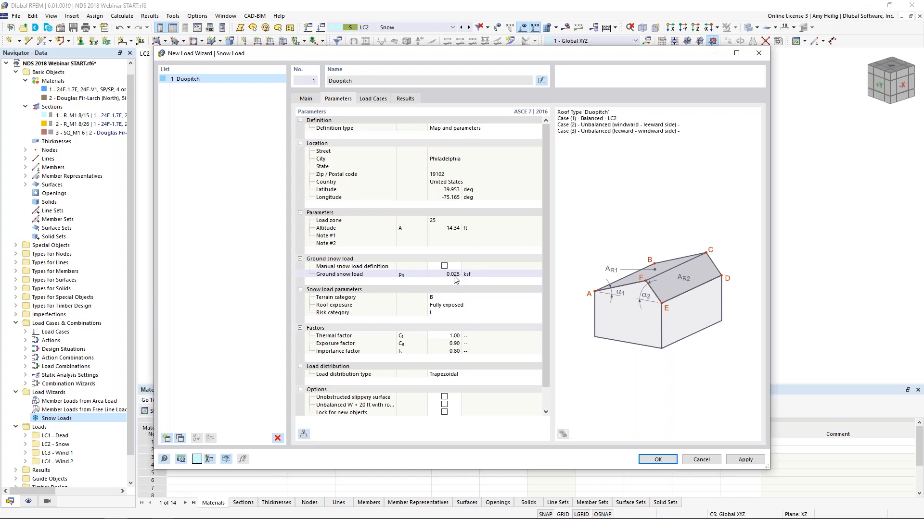
left_click(454, 313)
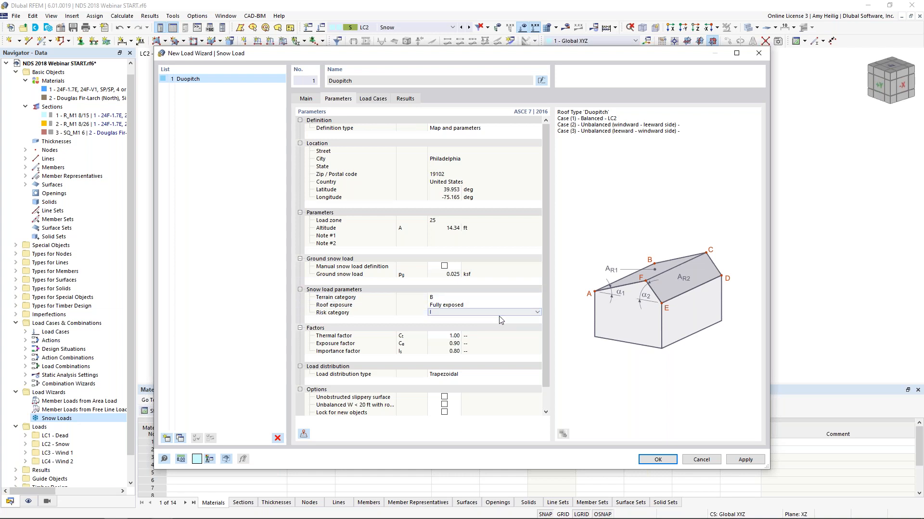
left_click(536, 313)
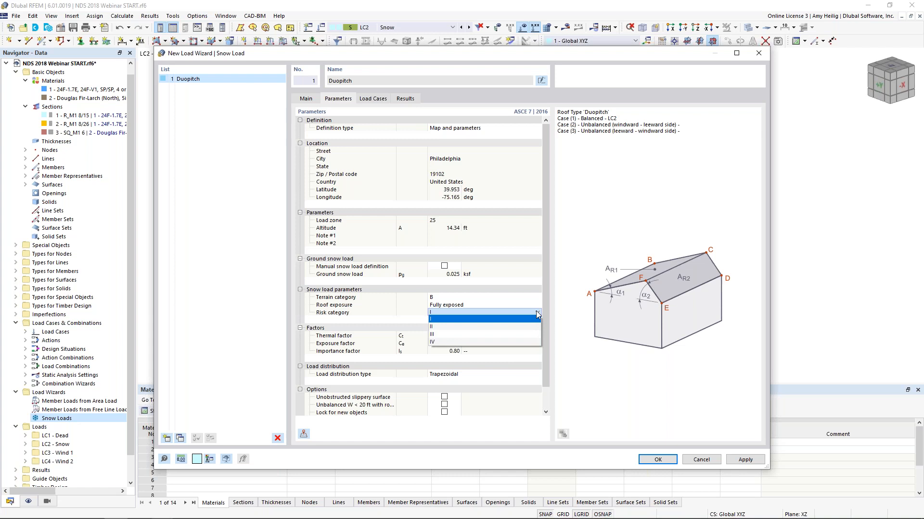
left_click(537, 313)
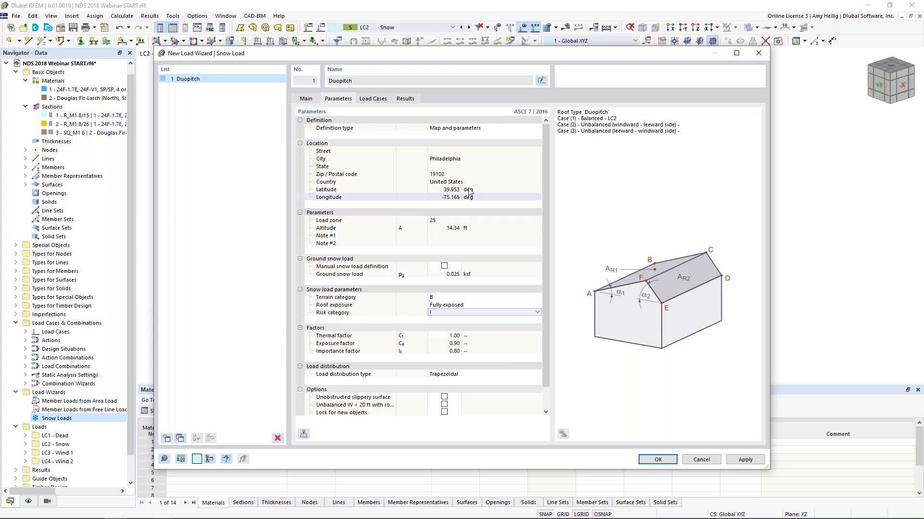
Exclude the unbalanced Cases (2) and (3) so that only the balanced case is generated into LC2.
left_click(379, 99)
left_click_drag(367, 125, 416, 124)
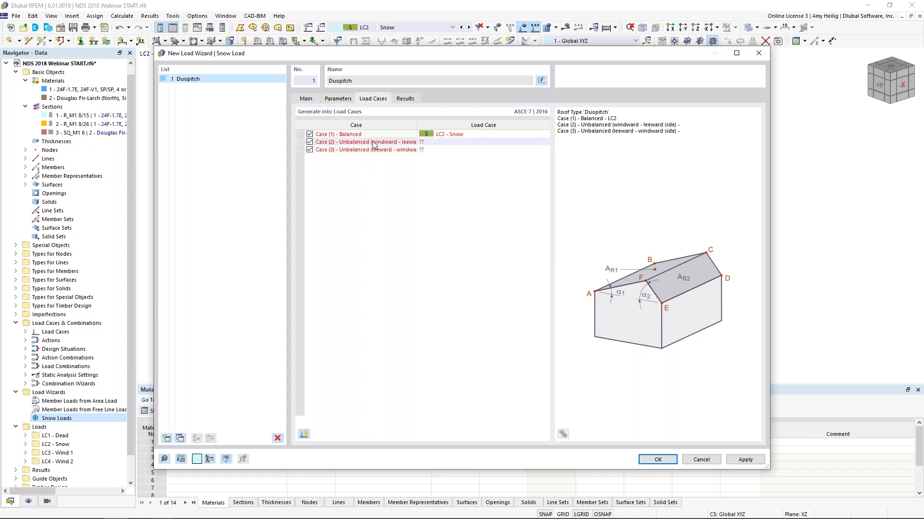
left_click(310, 150)
left_click(310, 142)
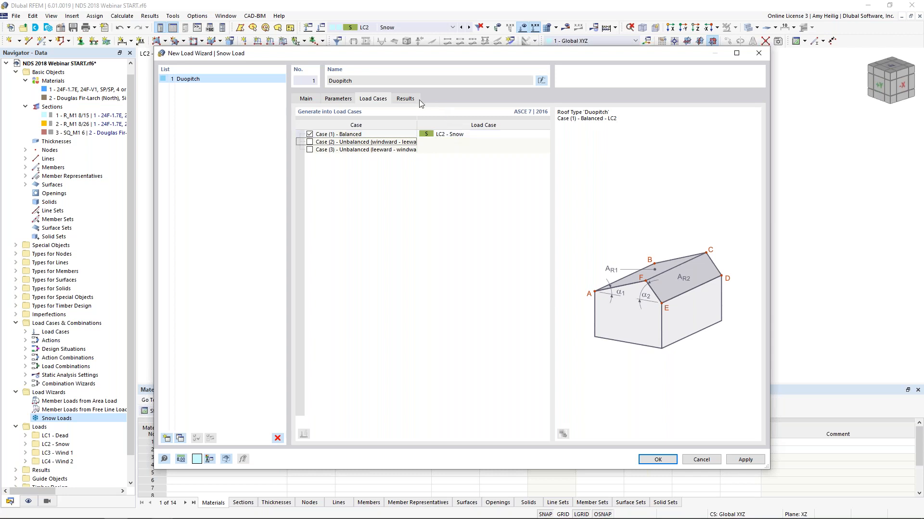
Review the generated snow load data for both roof sides and accept the snow load wizard.
left_click(406, 99)
left_click(455, 221)
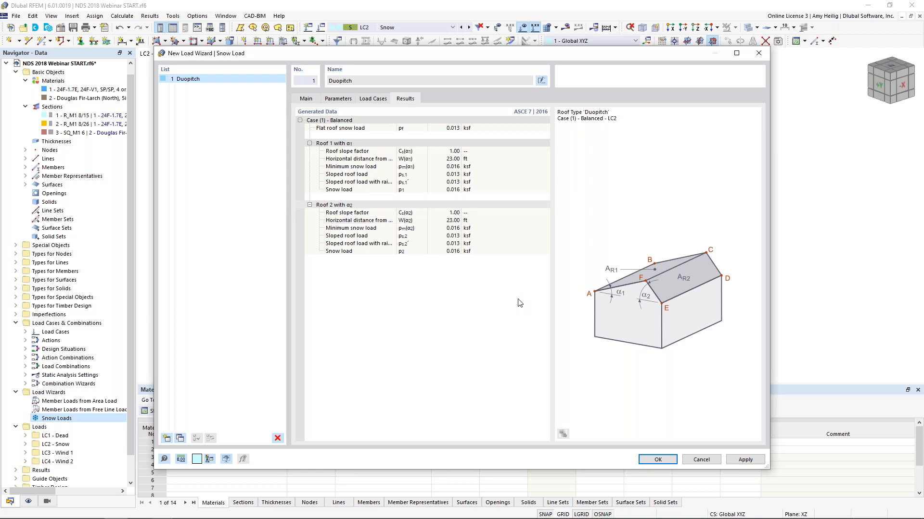
left_click(663, 461)
Set the generated snow load on the model to display separately.
scroll(447, 272, "down", 1)
middle_click_drag(449, 273, 418, 134, "ctrl")
right_click(410, 129)
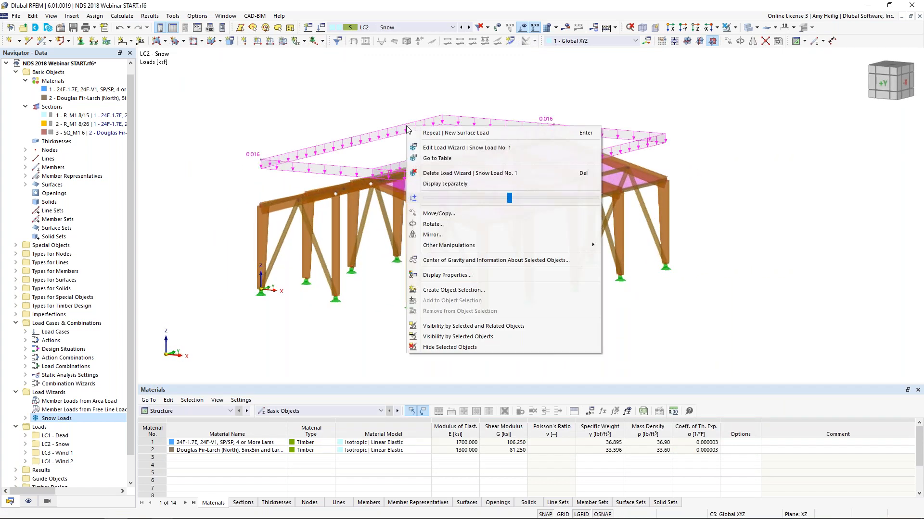
left_click(433, 185)
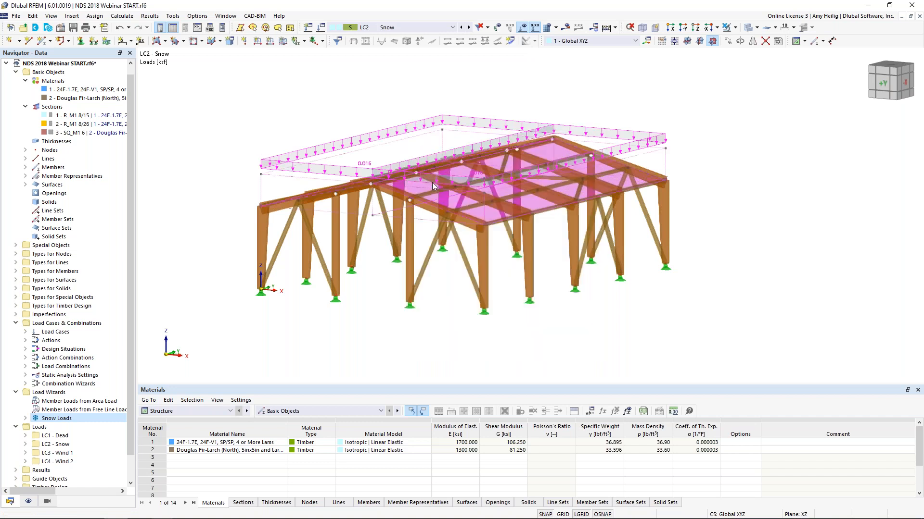
Show the load transfer separately to examine the snow load distributed to the frame members, and turn that display off again.
left_click(28, 501)
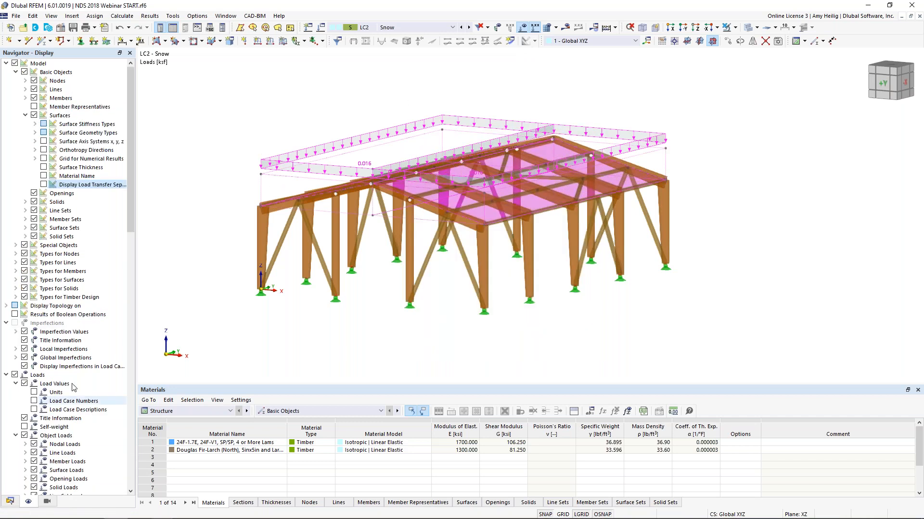
left_click(44, 185)
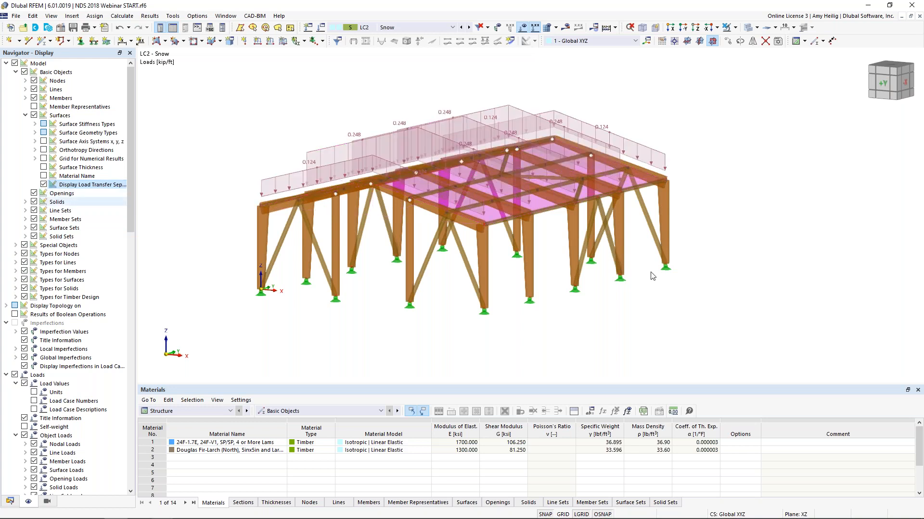
middle_click_drag(699, 267, 674, 283, "ctrl")
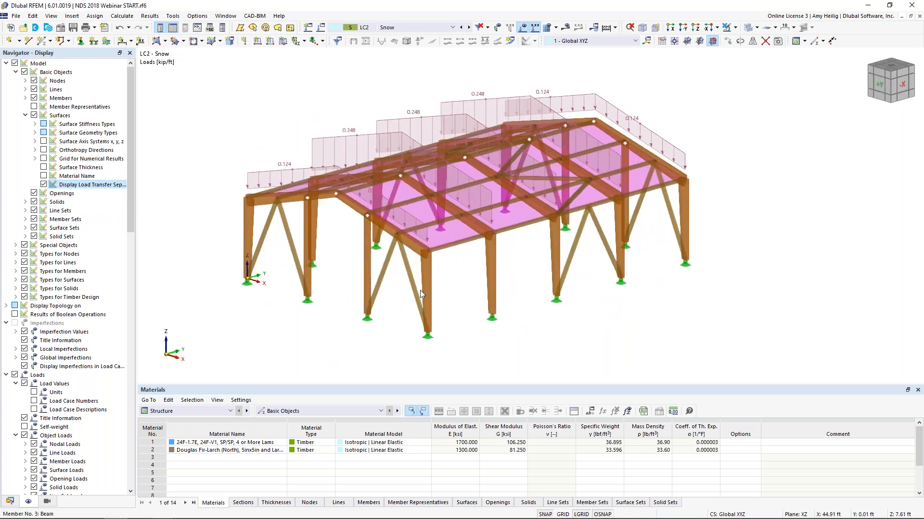
left_click(44, 185)
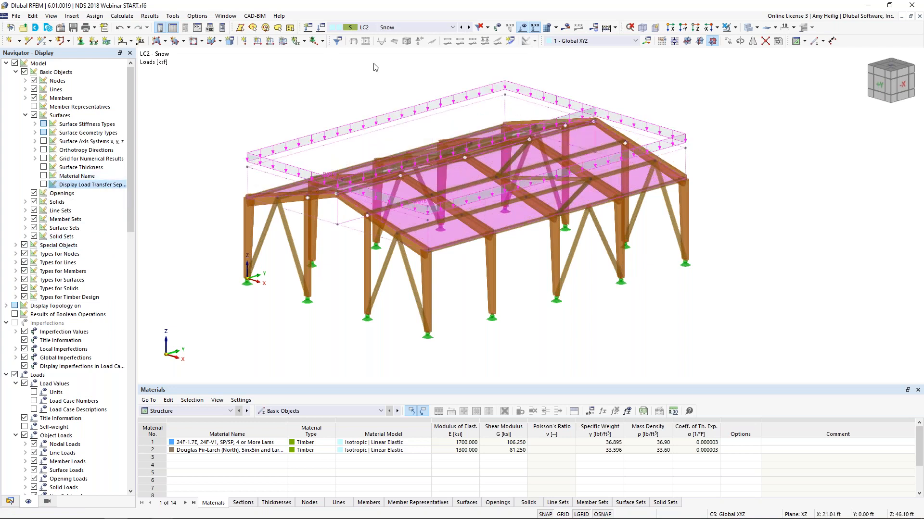
Make the Wind 1 load case LC3 the active load case.
left_click(469, 27)
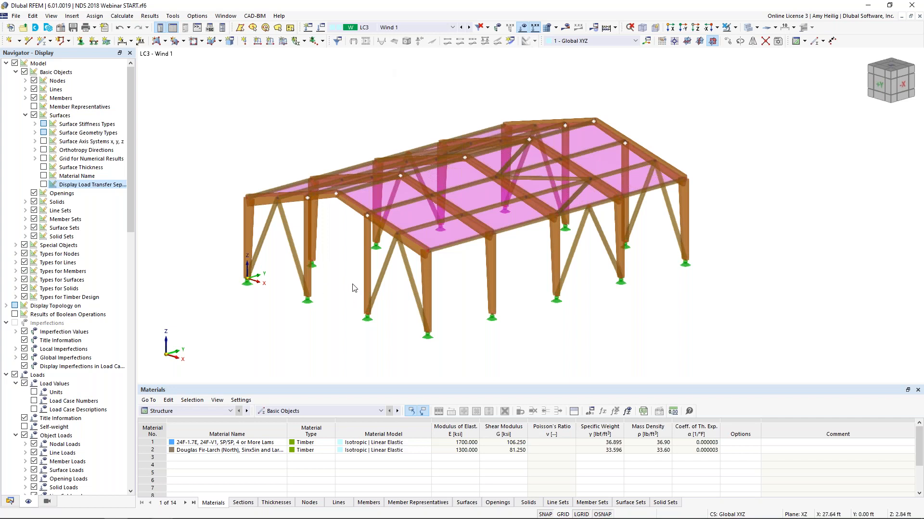
middle_click_drag(333, 277, 355, 272)
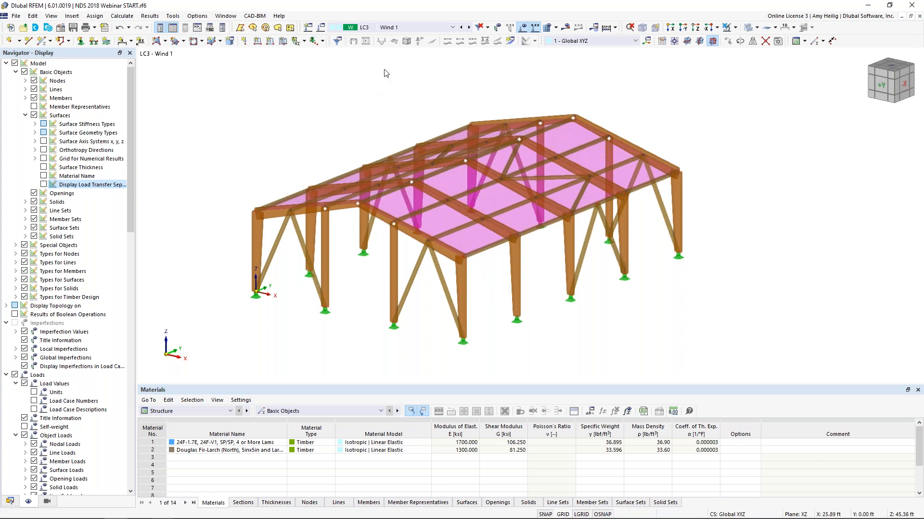
Apply a uniform surface load of 0.025 ksf in the local z direction to roof surface 1 in load case LC3 - Wind 1.
left_click(283, 41)
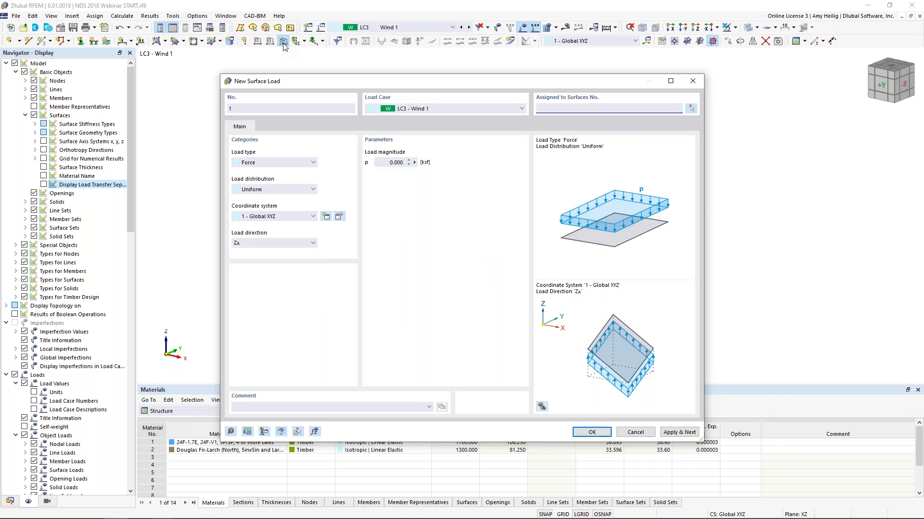
left_click(282, 217)
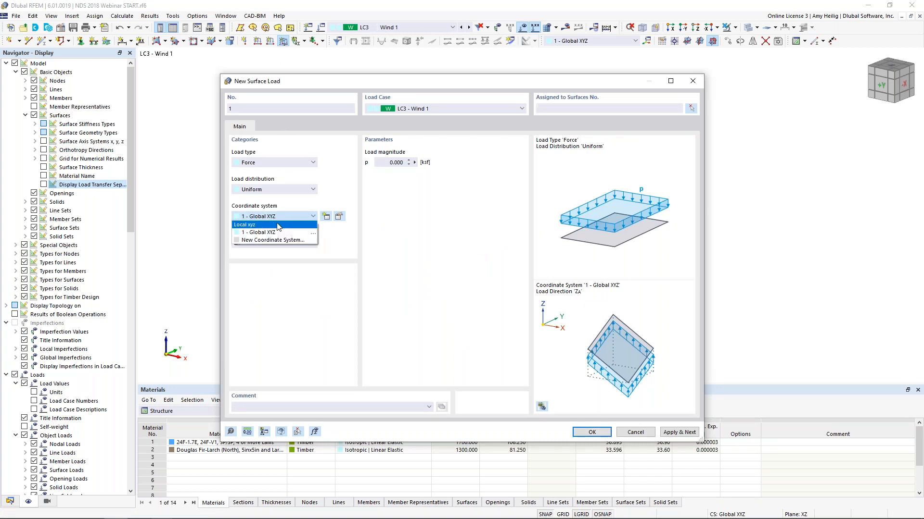
left_click(277, 225)
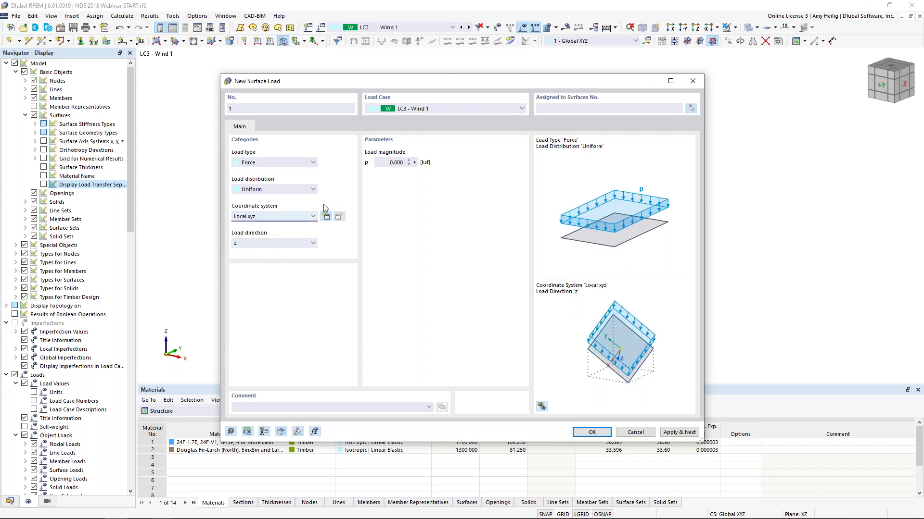
left_click(383, 164)
double_click(383, 164)
type("0.025")
key("Return")
left_click(445, 140)
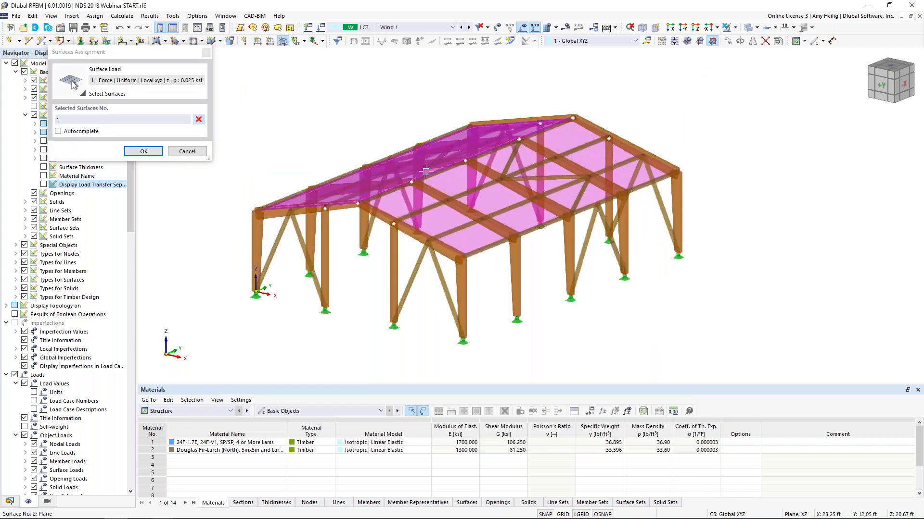
left_click(144, 152)
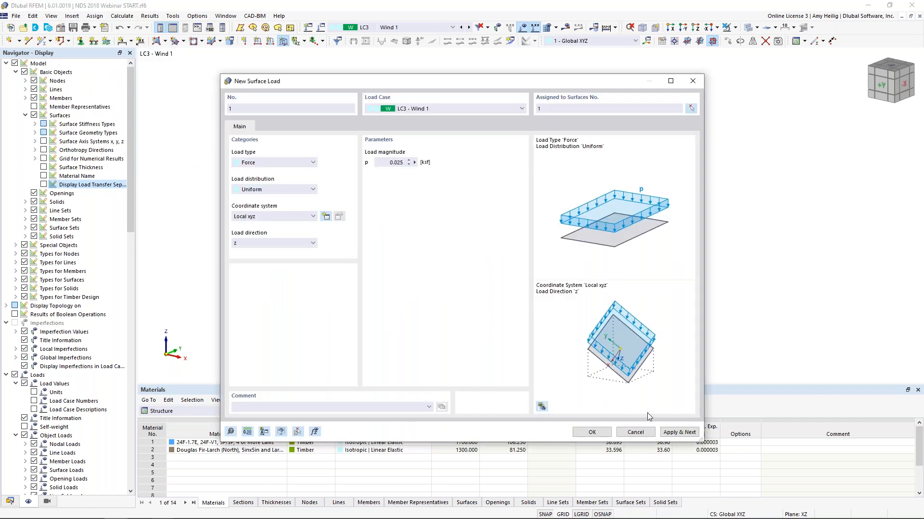
left_click(677, 433)
Apply a second LC3 - Wind 1 surface load of 0.015 ksf in the local z direction to roof surface 2.
left_click_drag(583, 80, 572, 293)
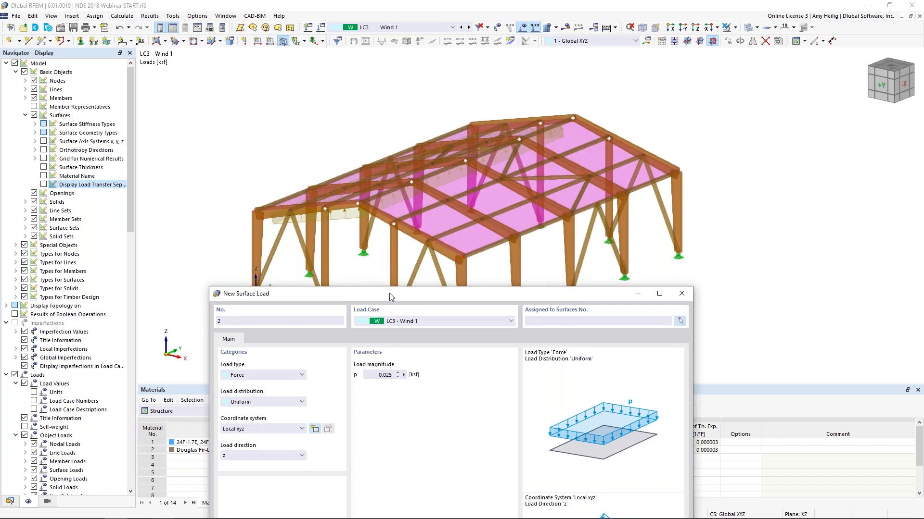
left_click_drag(389, 297, 405, 81)
left_click(385, 162)
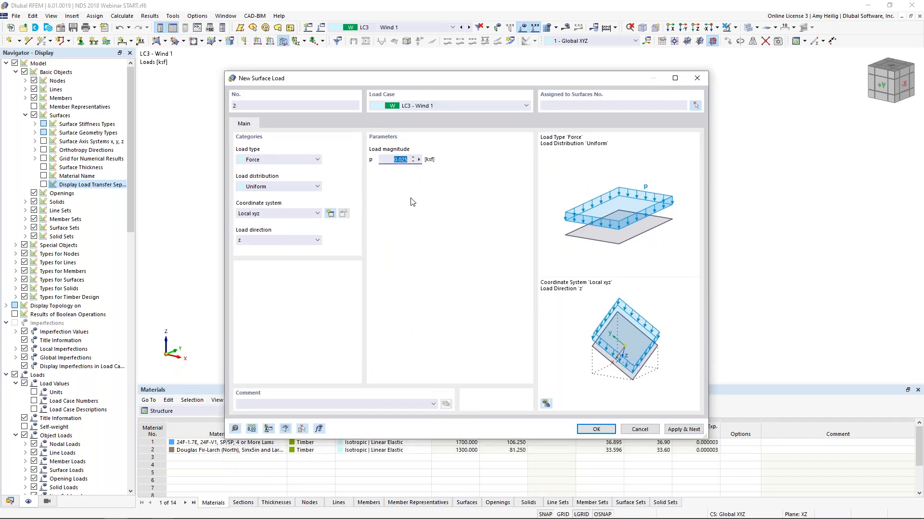
type("0.015")
left_click(695, 106)
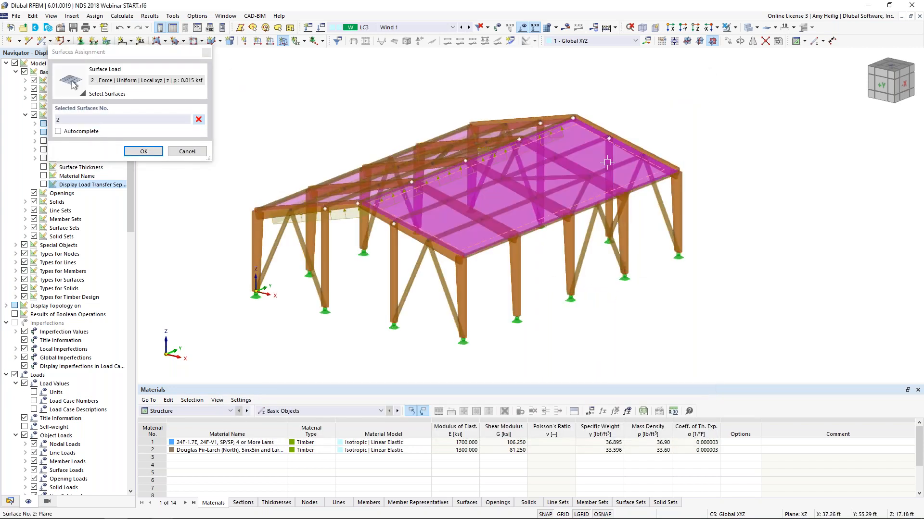
left_click(137, 153)
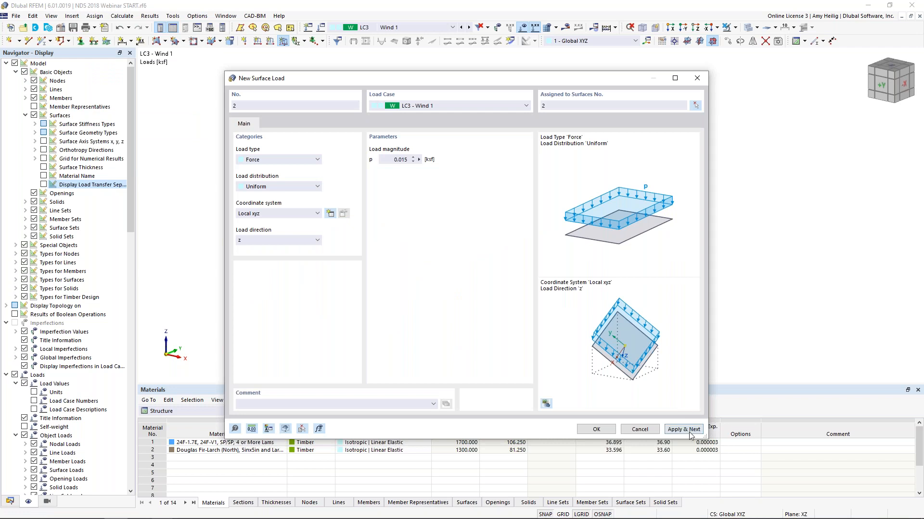
left_click(683, 429)
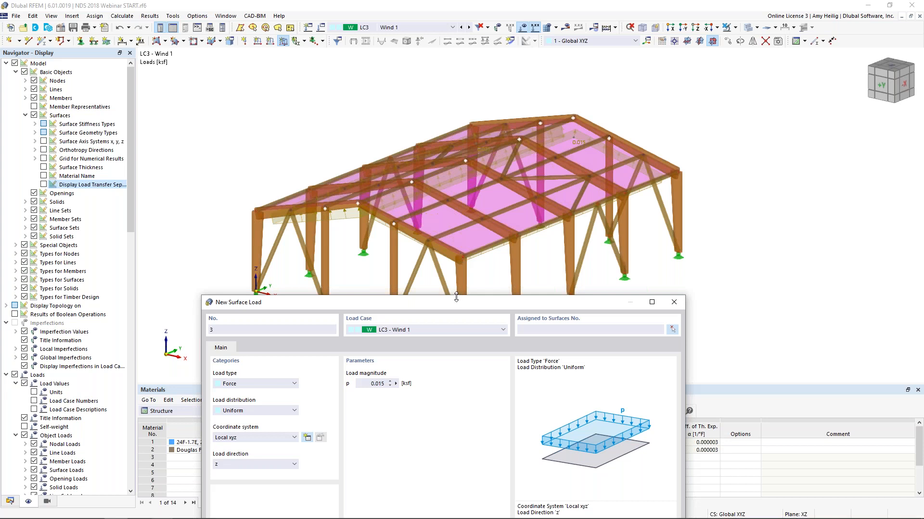
Switch the new surface load to LC4 - Wind 2 and apply a magnitude of -0.020 ksf to roof surface 1.
left_click_drag(464, 302, 497, 64)
left_click(476, 91)
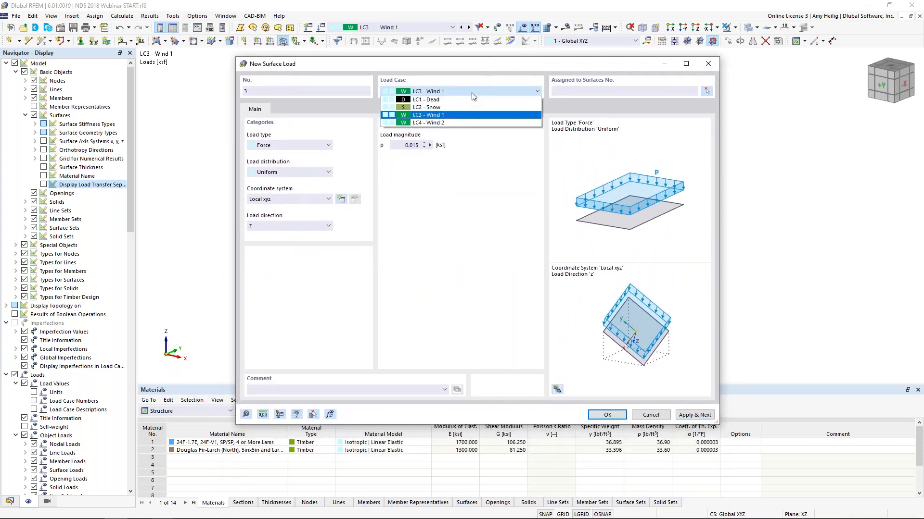
left_click(460, 122)
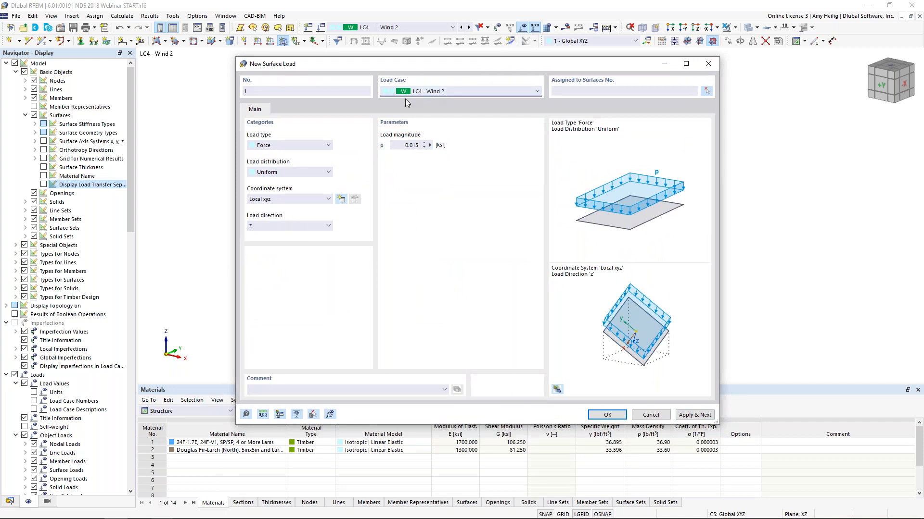
left_click(406, 145)
key("BackSpace")
type("-0.02")
left_click(565, 92)
type("1")
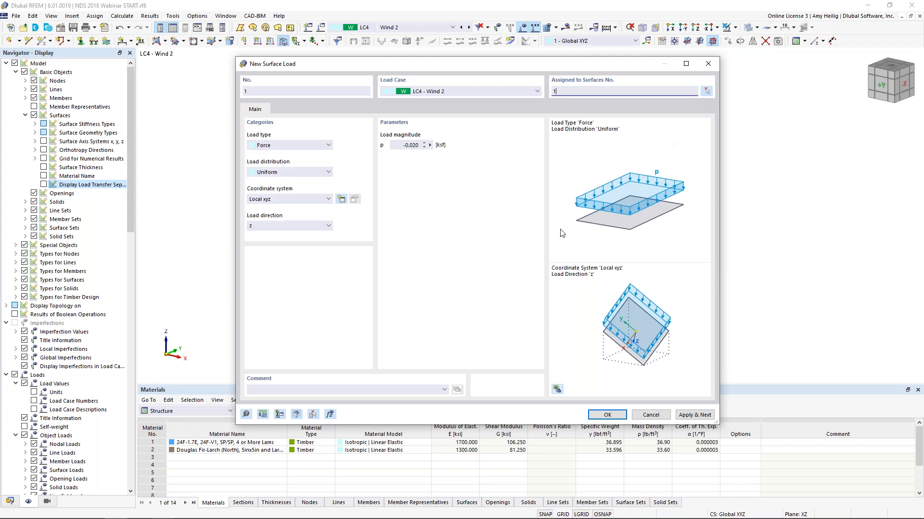
left_click(694, 415)
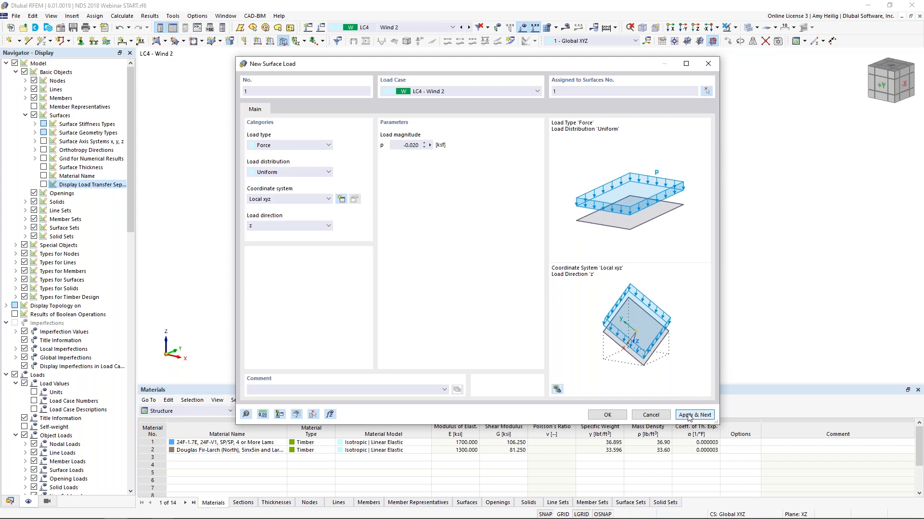
Apply a second LC4 - Wind 2 surface load of -0.01 ksf to roof surface 2 and finish entering surface loads.
left_click_drag(592, 67, 548, 262)
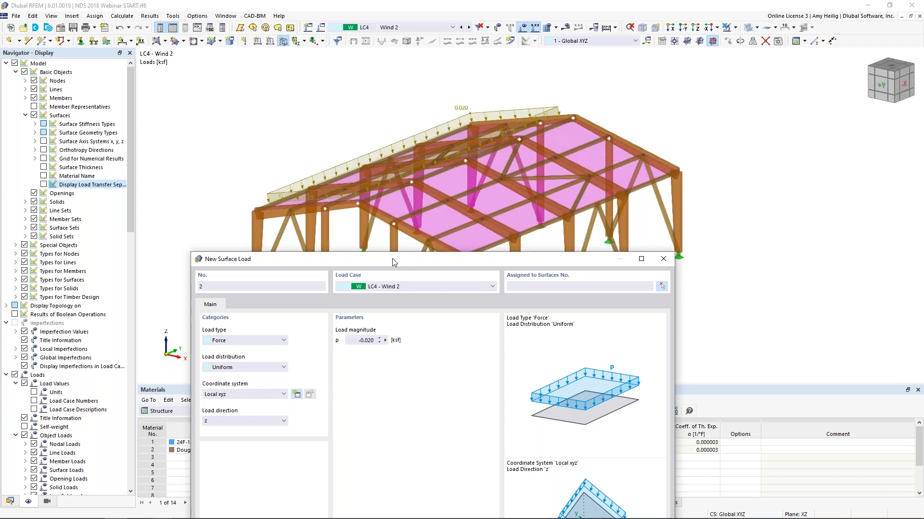
left_click_drag(392, 262, 442, 85)
left_click_drag(395, 164, 472, 165)
type("-0.01")
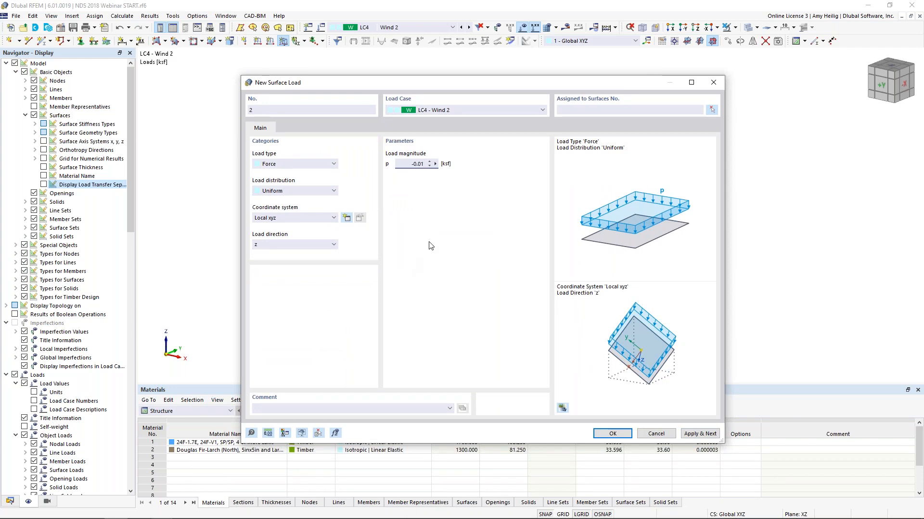
left_click(588, 108)
left_click(612, 433)
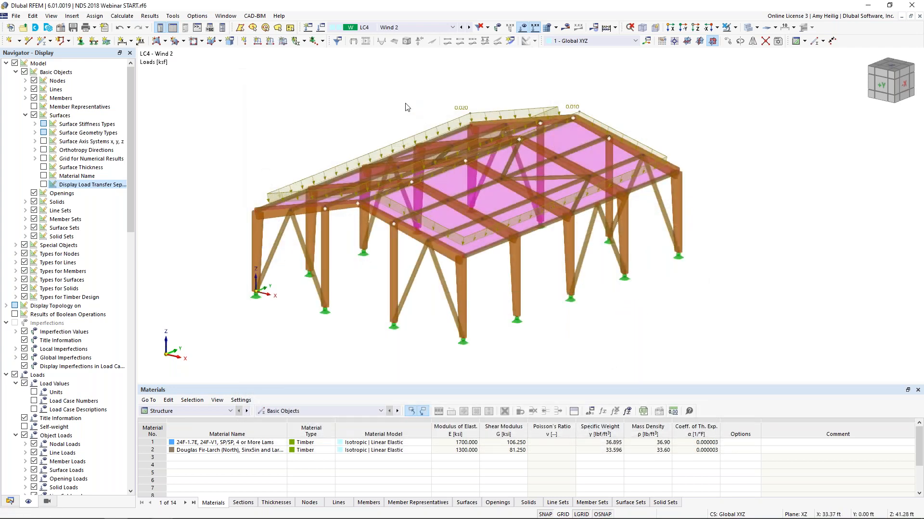
Step back through the load cases to LC1 - Dead to examine the loads applied in each.
left_click(462, 28)
left_click(462, 27)
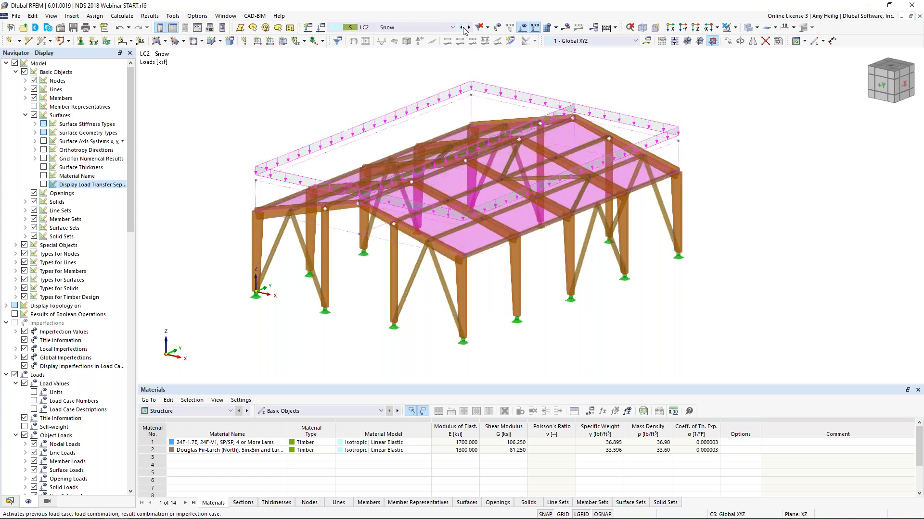
left_click(462, 27)
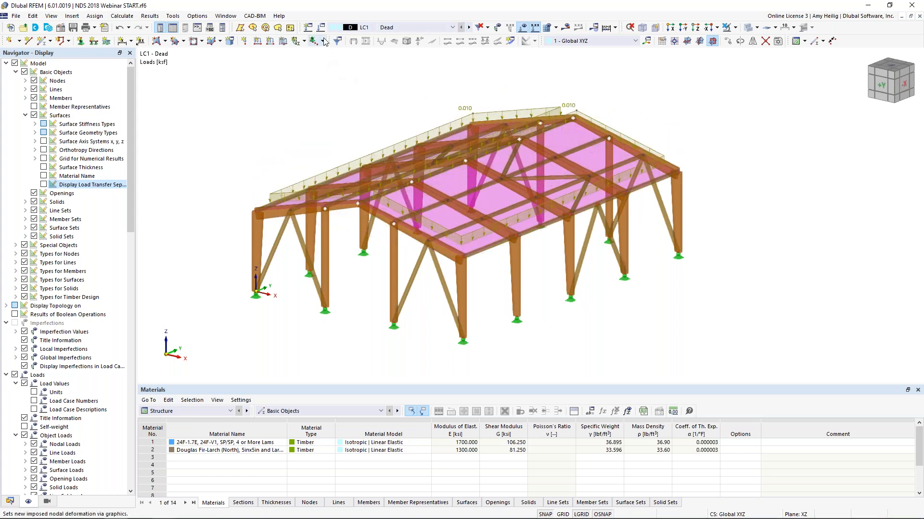
Examine the creep factor setting of the ASCE 7 | Wood 2016 combination standard in the load cases and combinations.
left_click(290, 28)
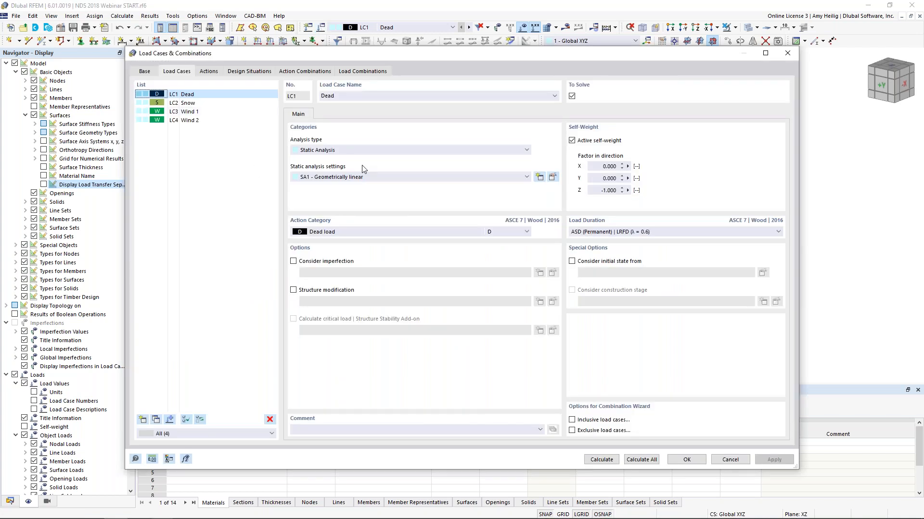
left_click(147, 73)
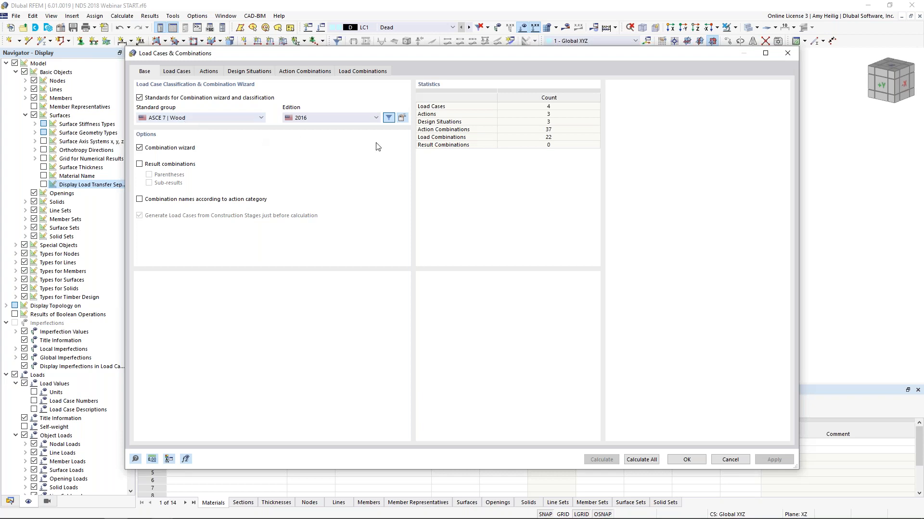
left_click(402, 118)
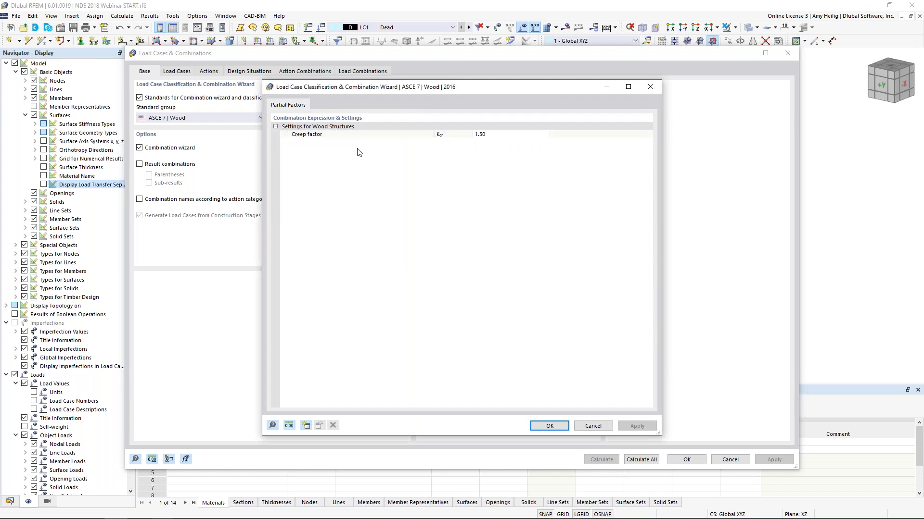
key("super+Tab")
left_click(180, 259)
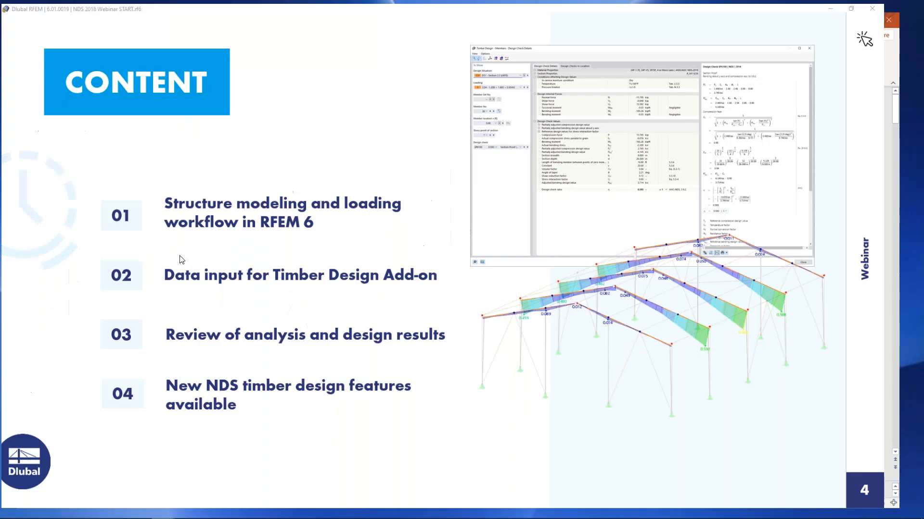
key("Page_Down")
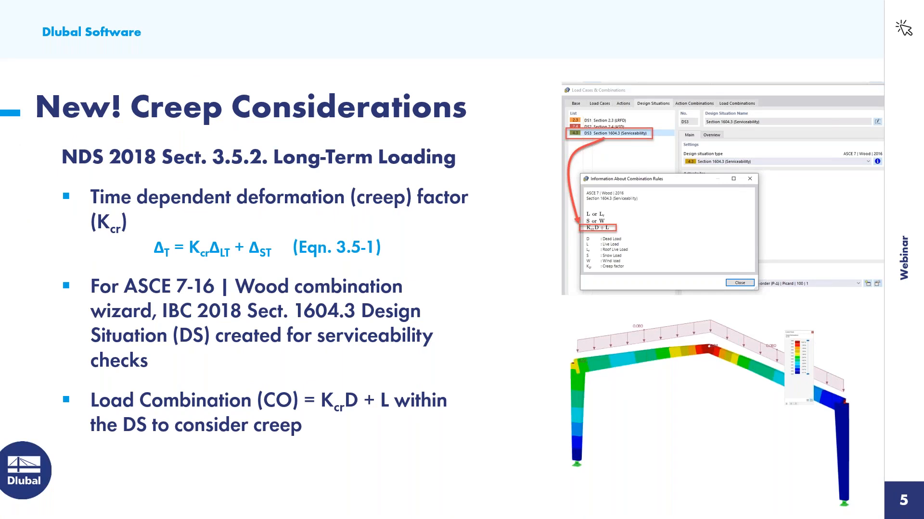
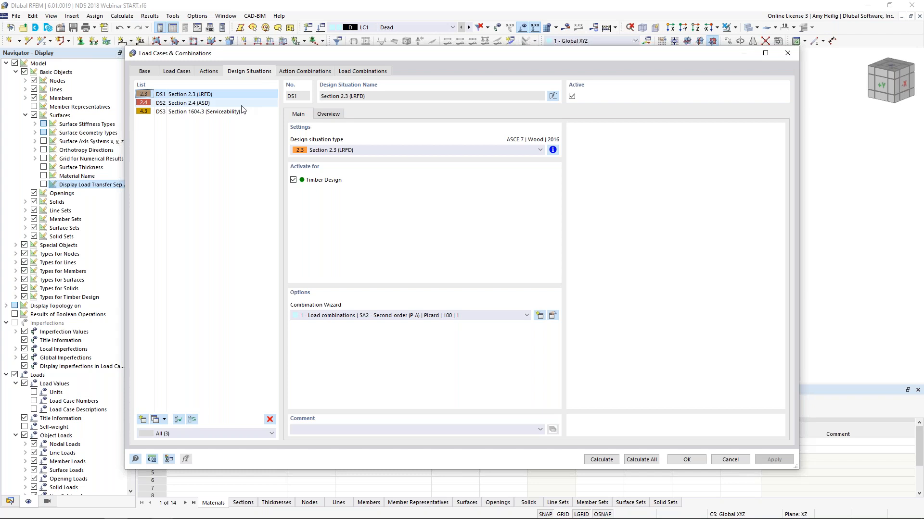
Review the ASD and Section 1604.3 serviceability design situations, and examine the combination rules for serviceability.
left_click(213, 104)
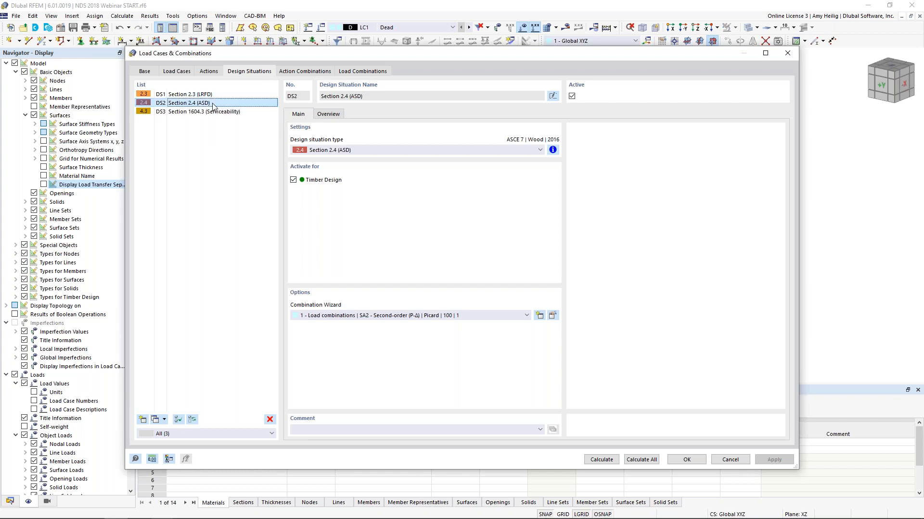
left_click(199, 114)
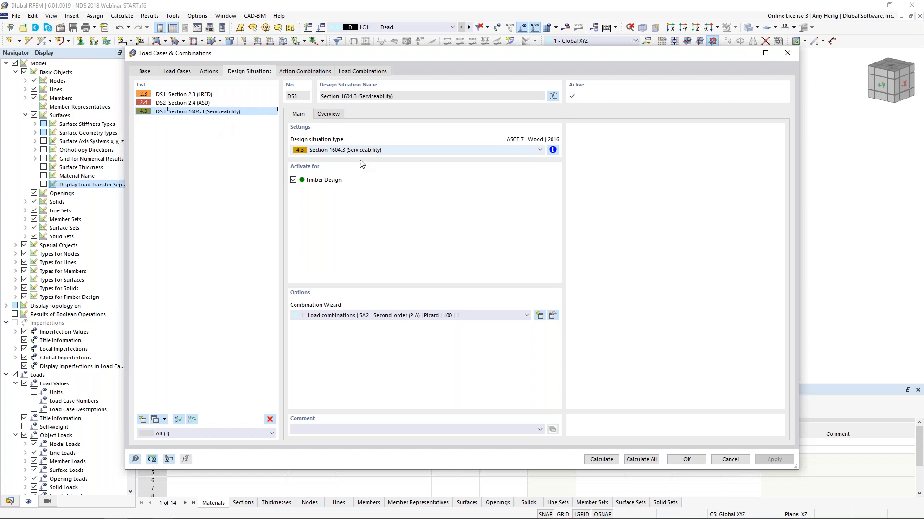
left_click(553, 150)
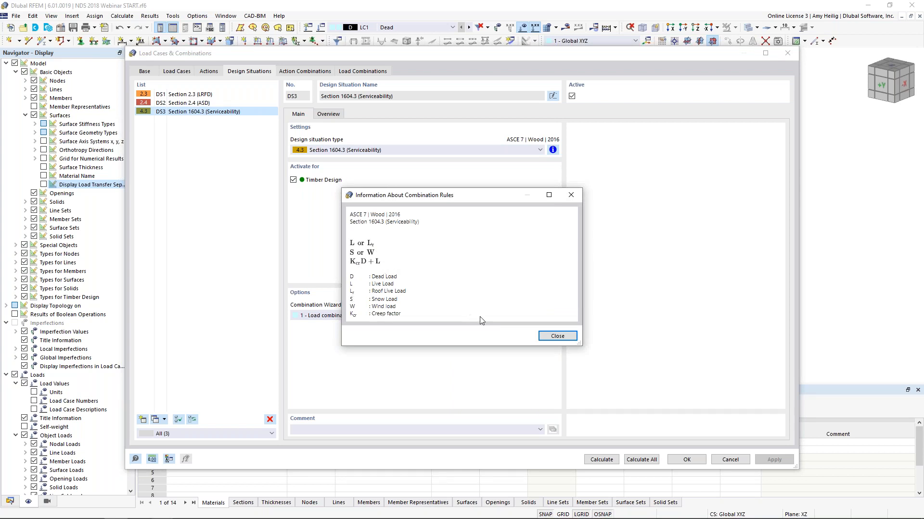
left_click(556, 337)
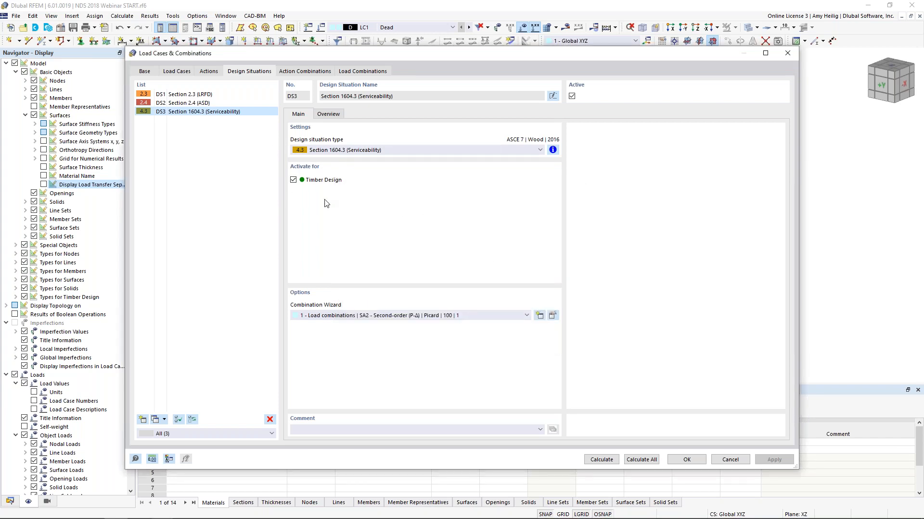
Deactivate the DS2 Section 2.4 (ASD) design situation.
left_click(198, 103)
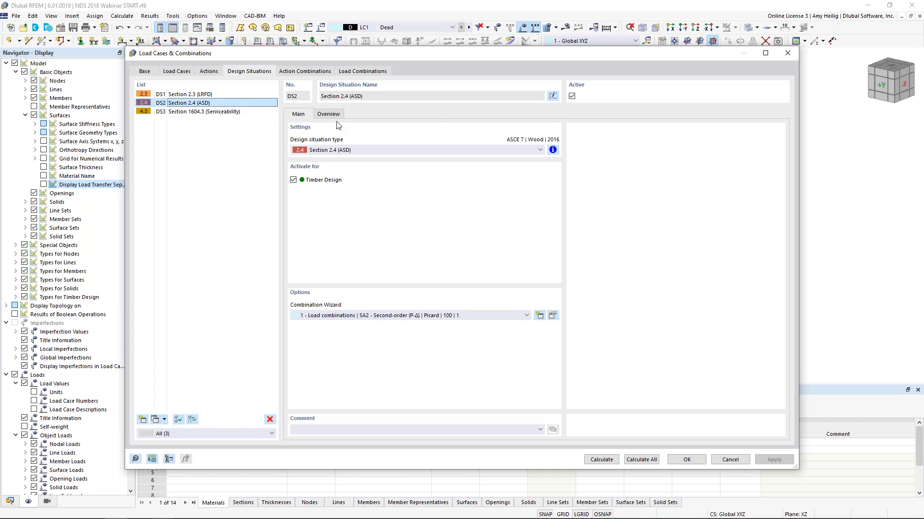
left_click(572, 96)
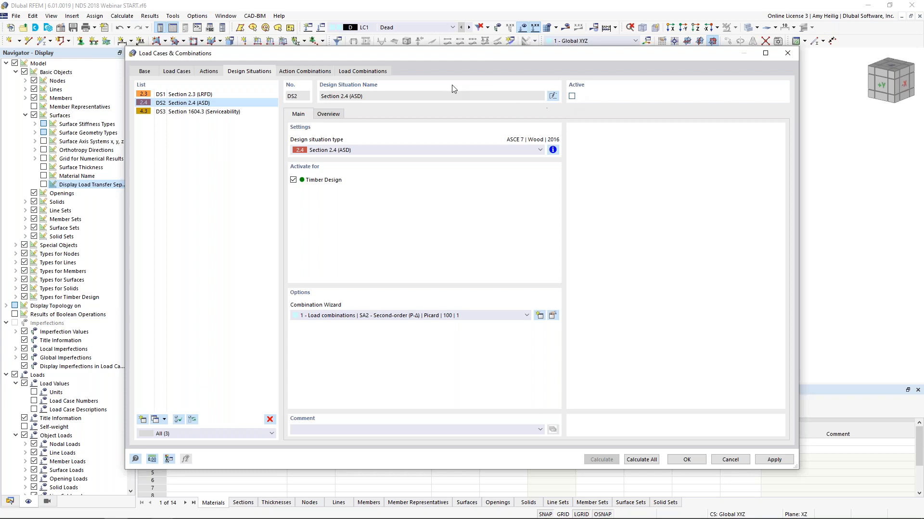
Check the load cases assigned to load combination CO22 (1.50D) and accept the load case and combination settings.
left_click(378, 73)
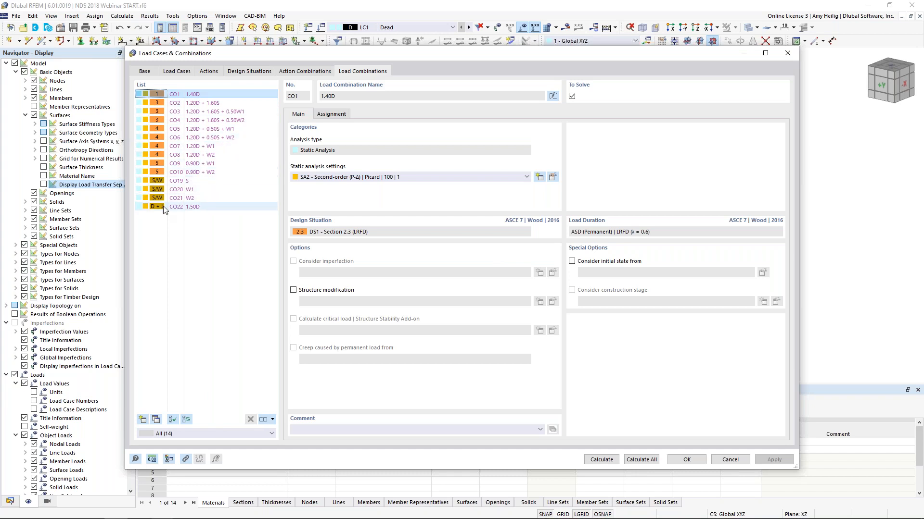
left_click(197, 208)
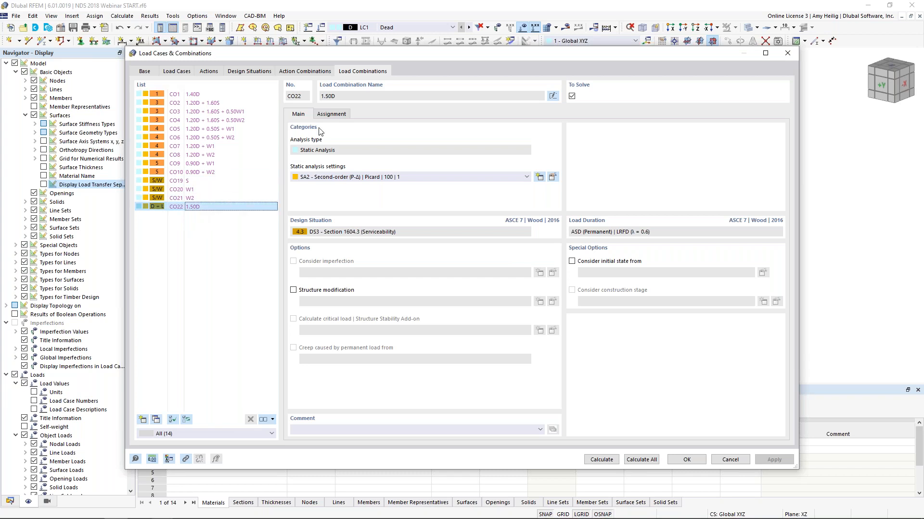
left_click(332, 114)
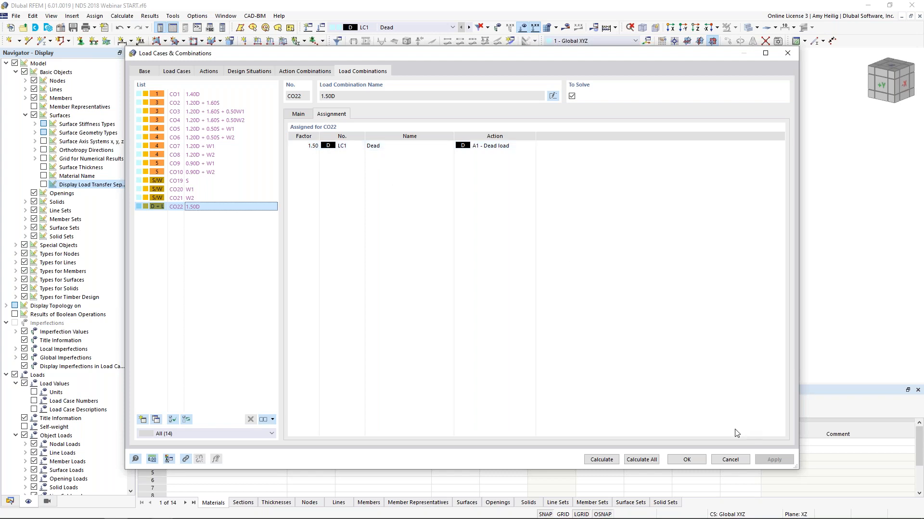
left_click(686, 460)
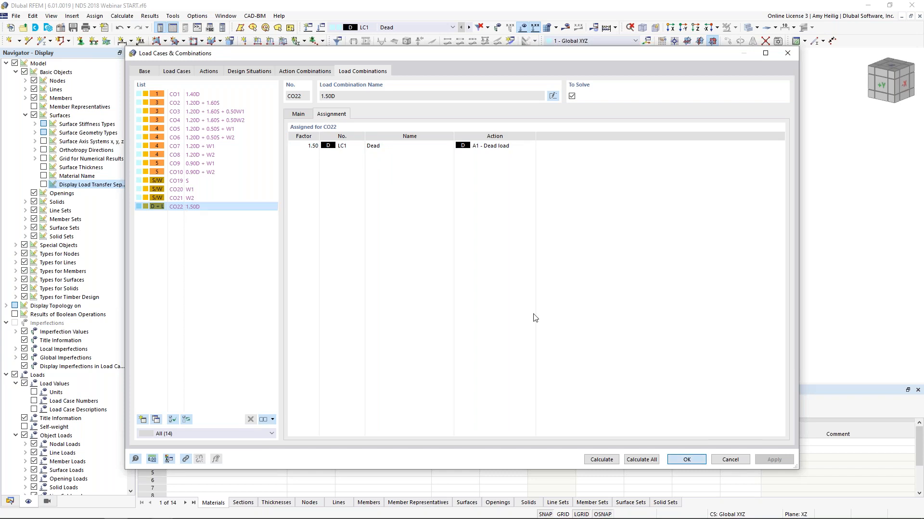
Examine the applied loads on the model for load combinations CO1 through CO6.
left_click(438, 27)
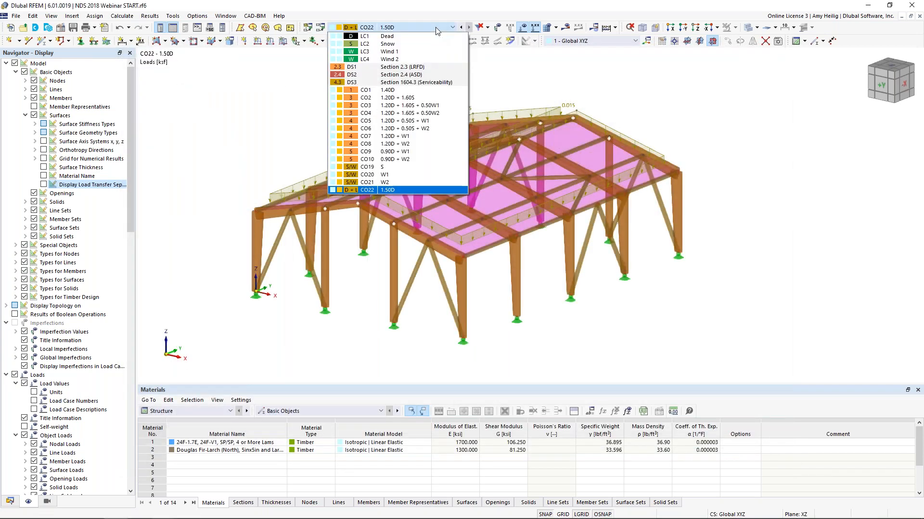
left_click(396, 90)
left_click(469, 27)
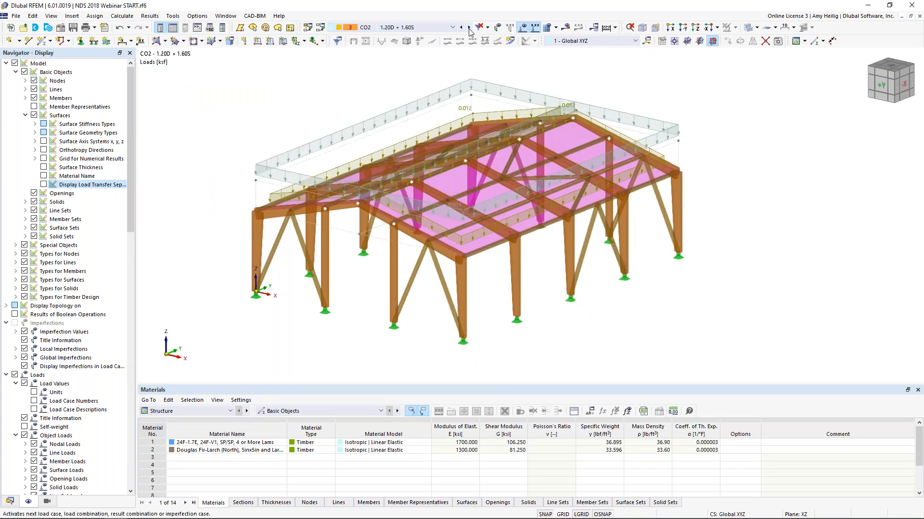
left_click(469, 28)
left_click(469, 28)
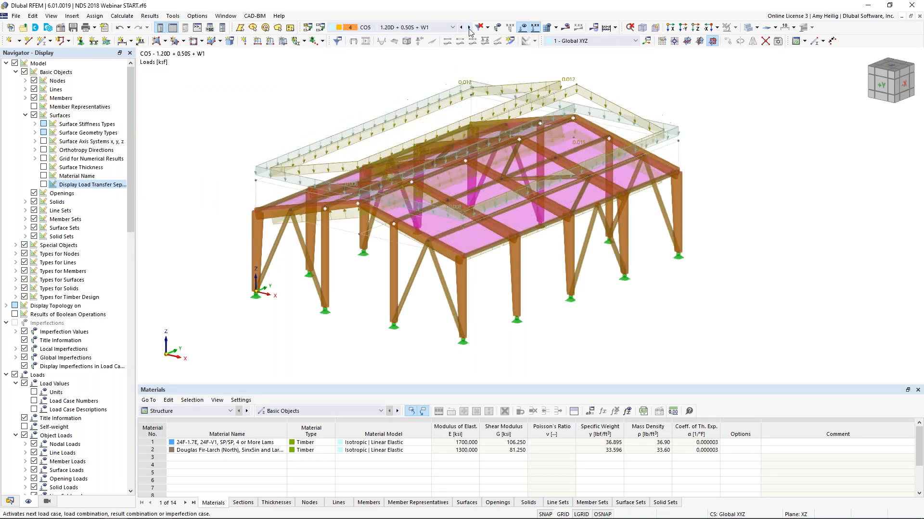
left_click(469, 28)
middle_click_drag(353, 109, 354, 136)
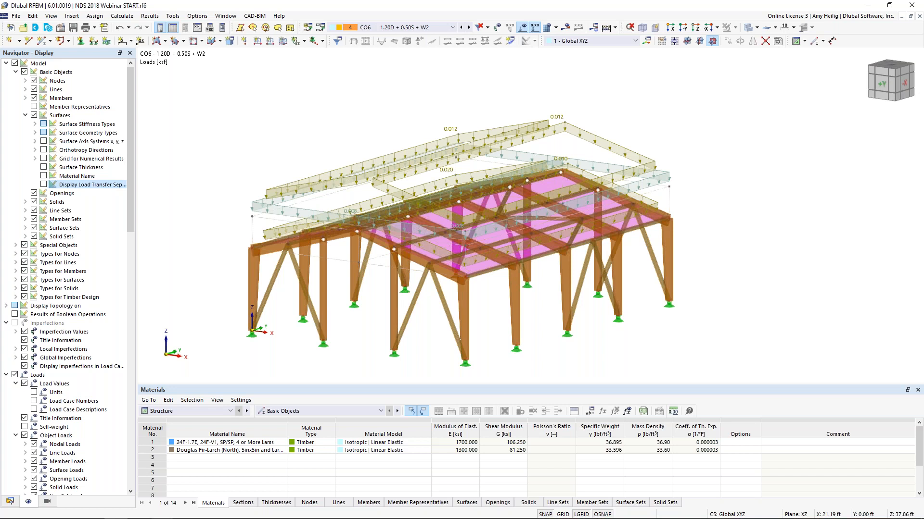
Hide the loads and assign Service Conditions 1 to all members of the structure.
left_click(523, 28)
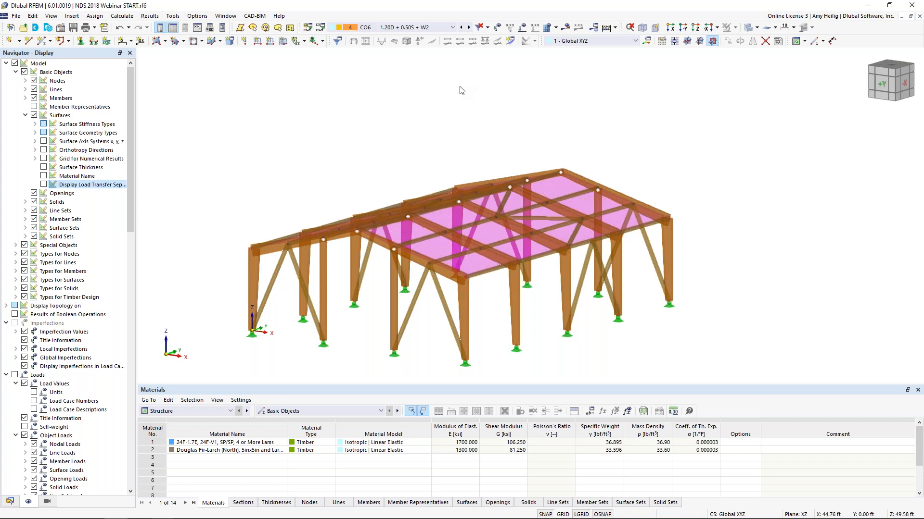
middle_click_drag(616, 114, 623, 80)
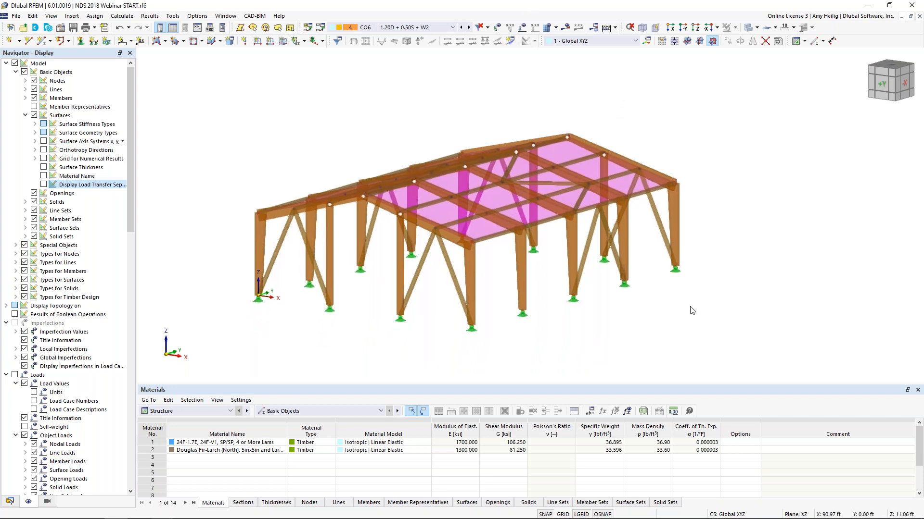
left_click_drag(741, 364, 218, 115)
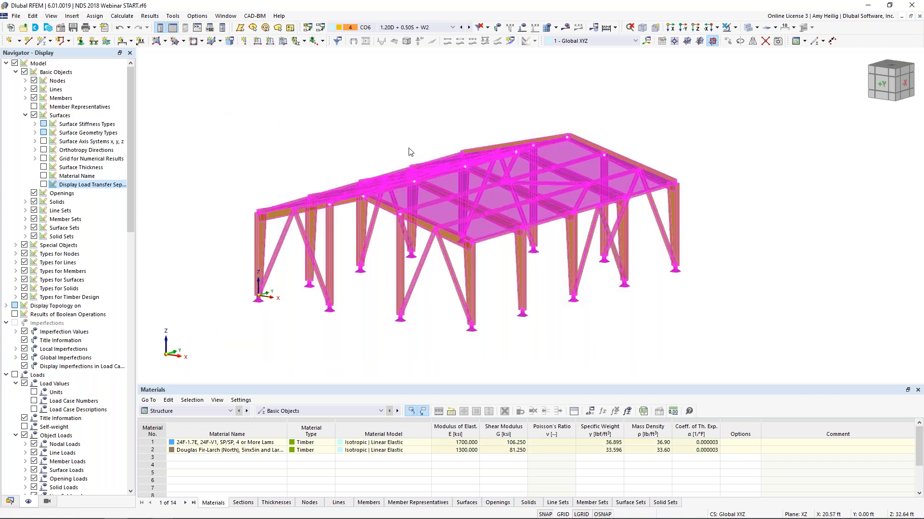
double_click(470, 264)
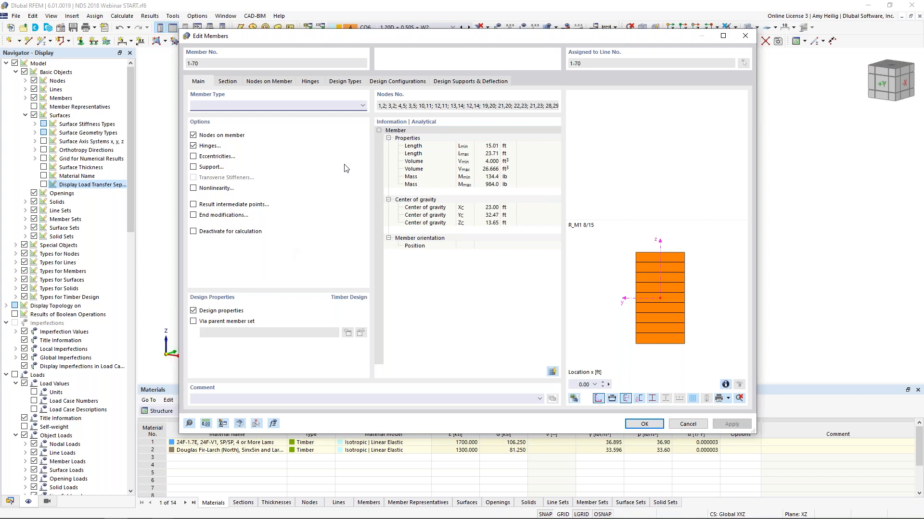
left_click(351, 83)
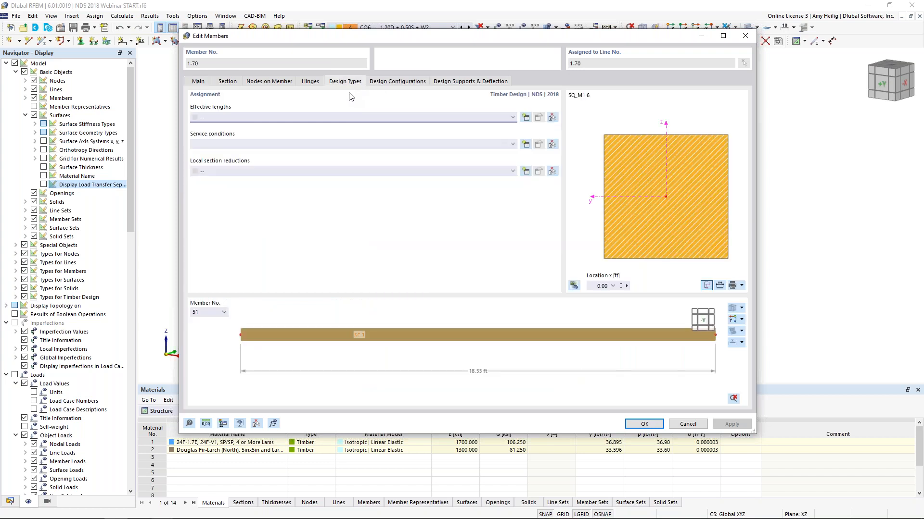
left_click(328, 142)
left_click(320, 154)
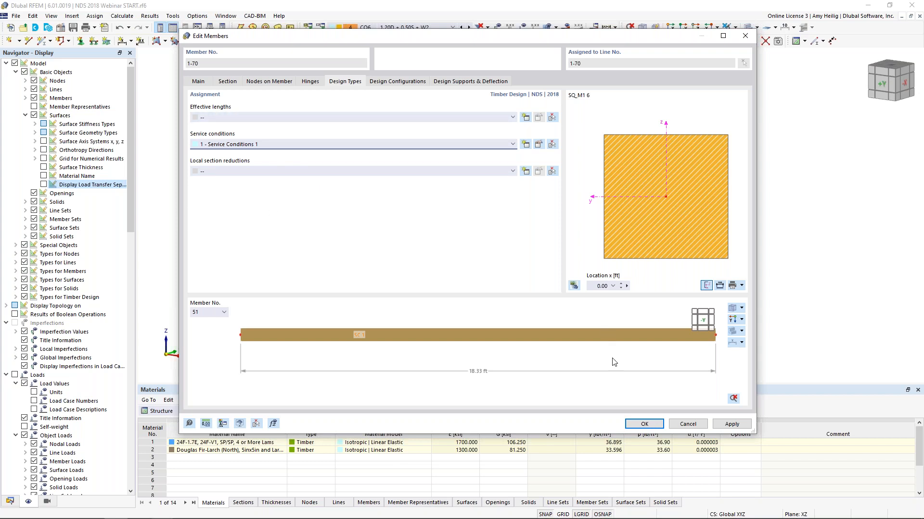
key("Return")
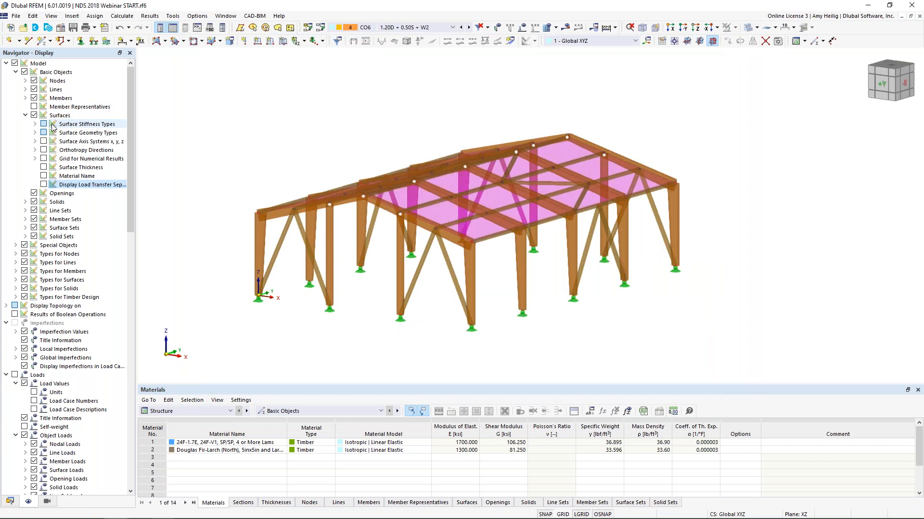
Hide the surfaces, show the member representatives and display the model as a wireframe.
left_click(34, 115)
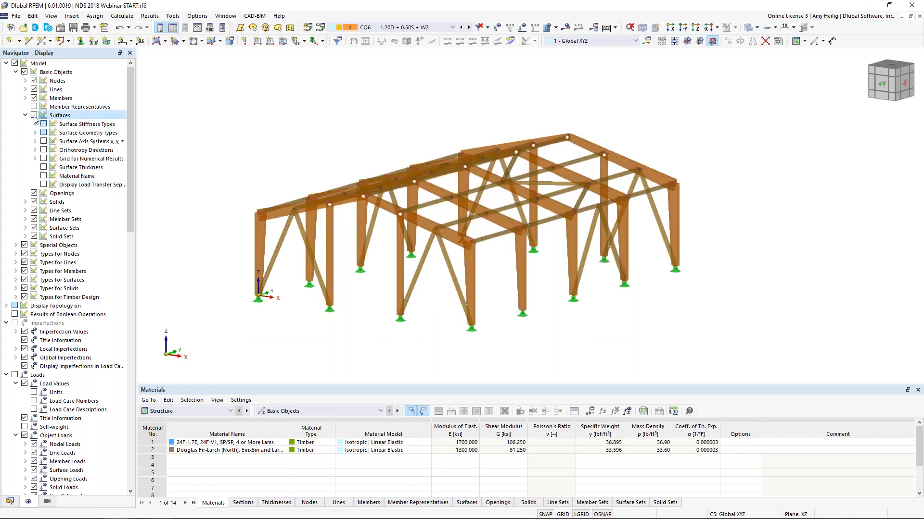
left_click(34, 107)
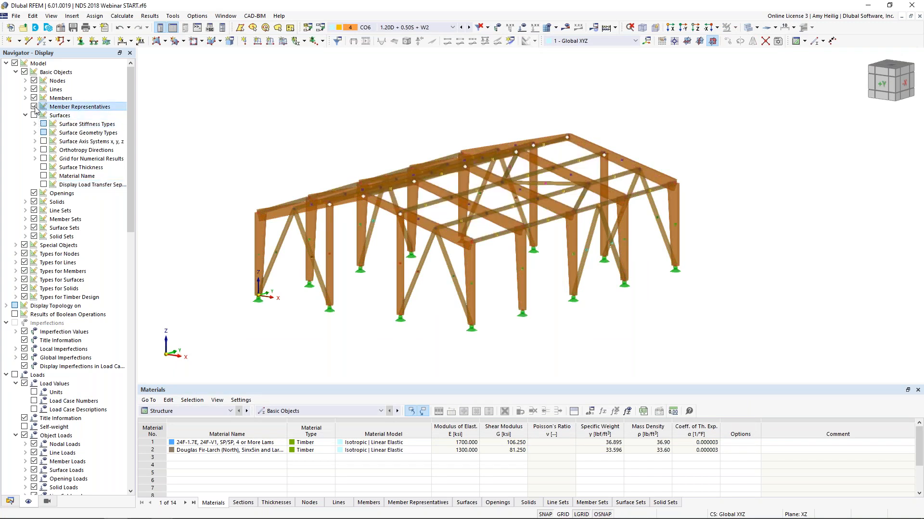
left_click(748, 28)
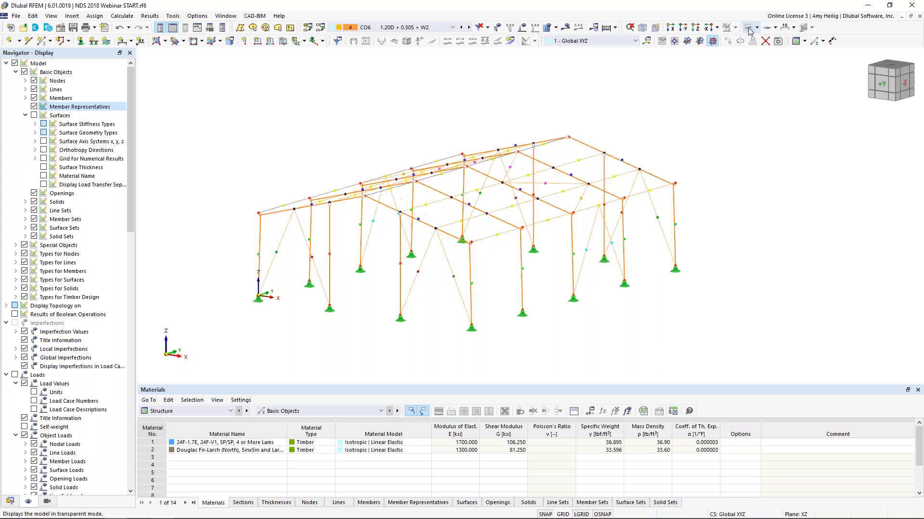
scroll(452, 251, "up", 2)
scroll(408, 260, "up", 1)
middle_click_drag(419, 240, 425, 234)
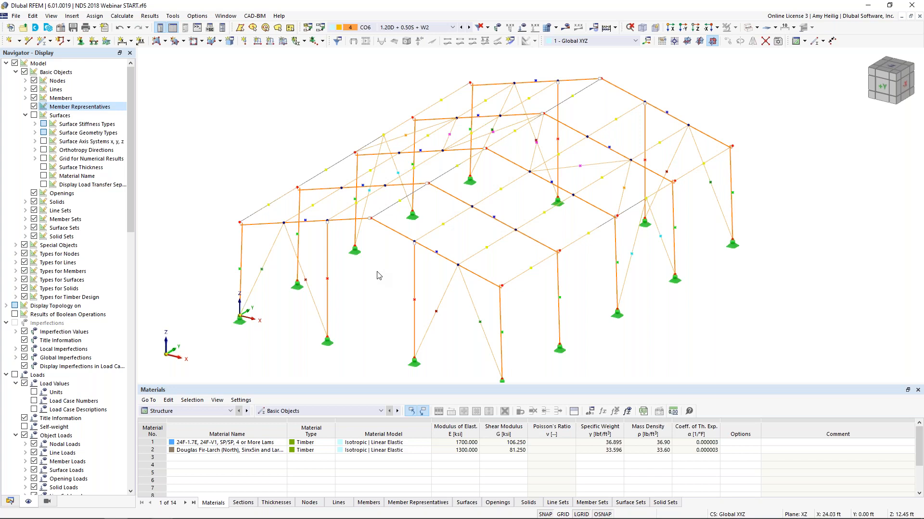
Add the comment "End Frame" to the four sloped roof beams of the two end frames.
left_click(387, 228)
left_click(343, 221, "ctrl")
left_click(596, 80, "ctrl")
left_click(615, 89, "ctrl")
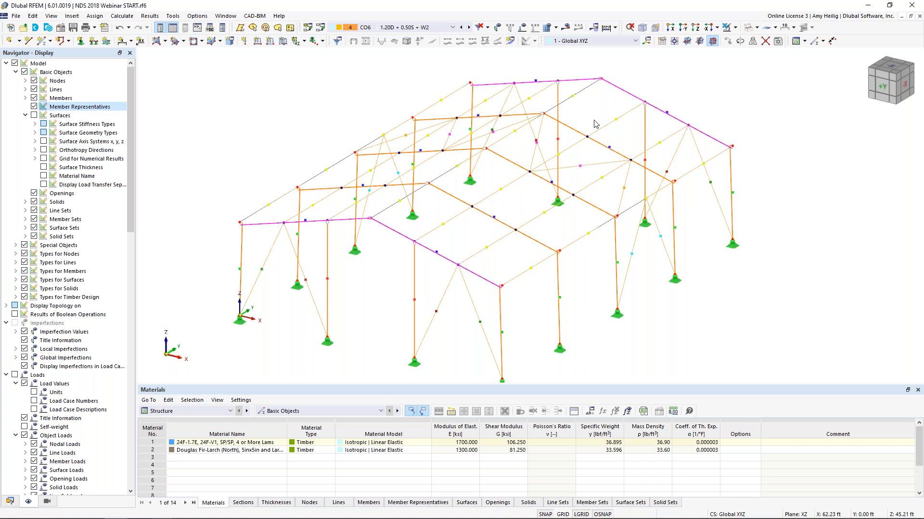
double_click(394, 235)
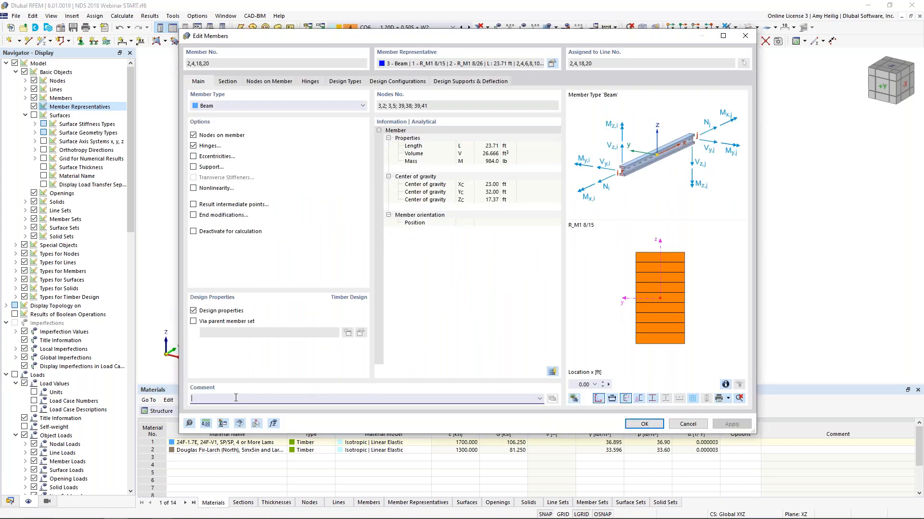
type("End Frame")
left_click(633, 426)
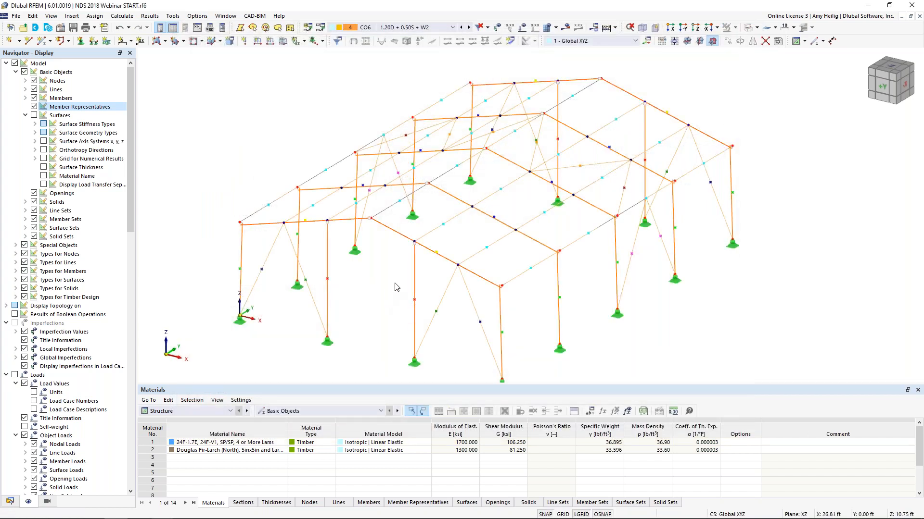
Examine which members each member representative groups, covering the end-frame beams, interior-frame beams and truss members.
left_click(438, 257)
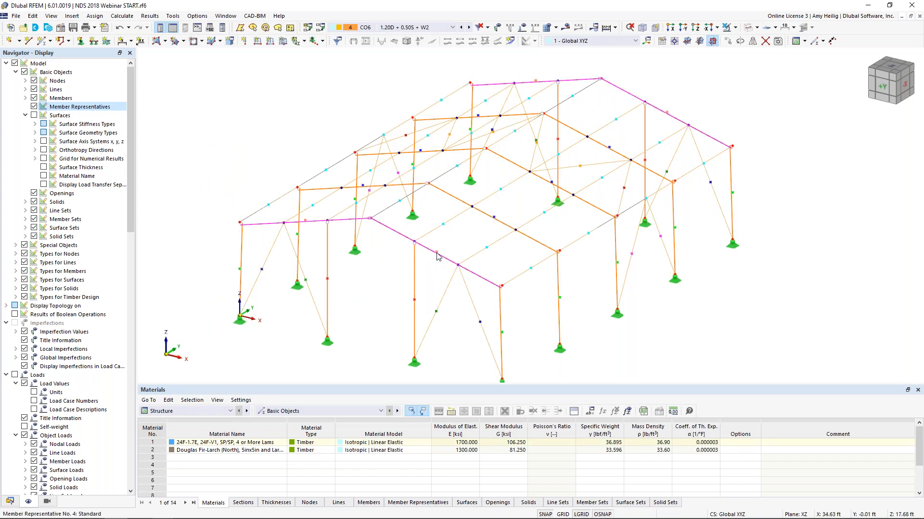
left_click(495, 220)
left_click(10, 502)
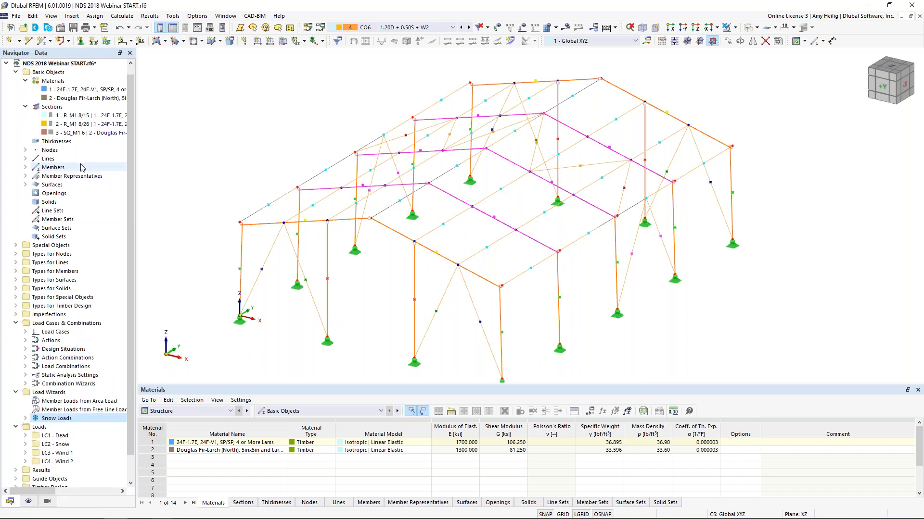
double_click(39, 177)
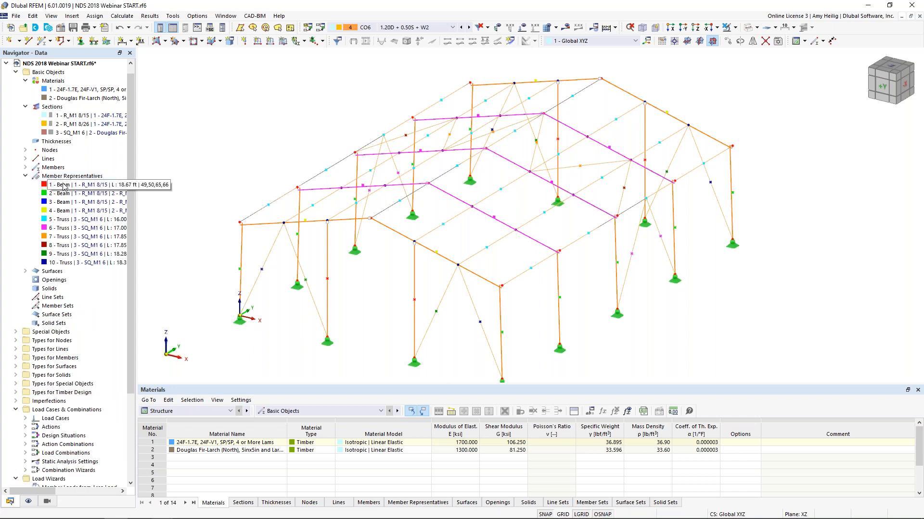
left_click(63, 194)
left_click(66, 202)
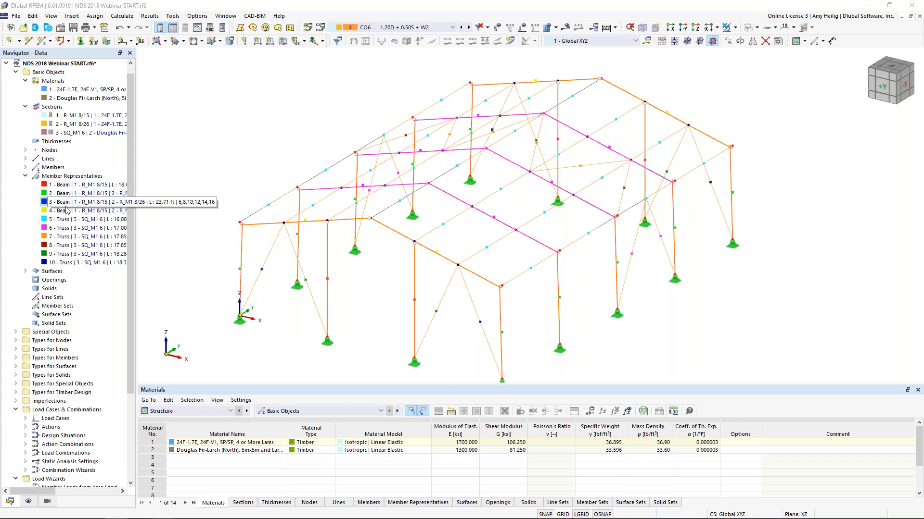
left_click(68, 211)
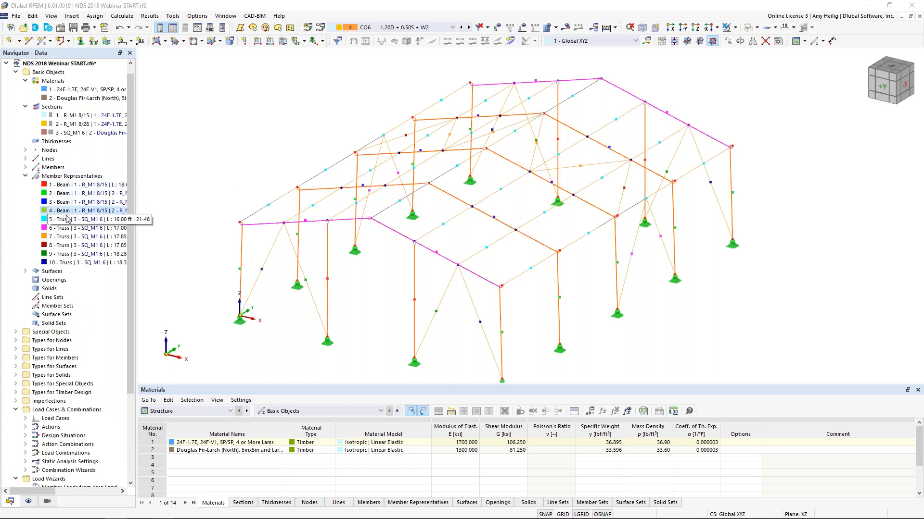
left_click(68, 219)
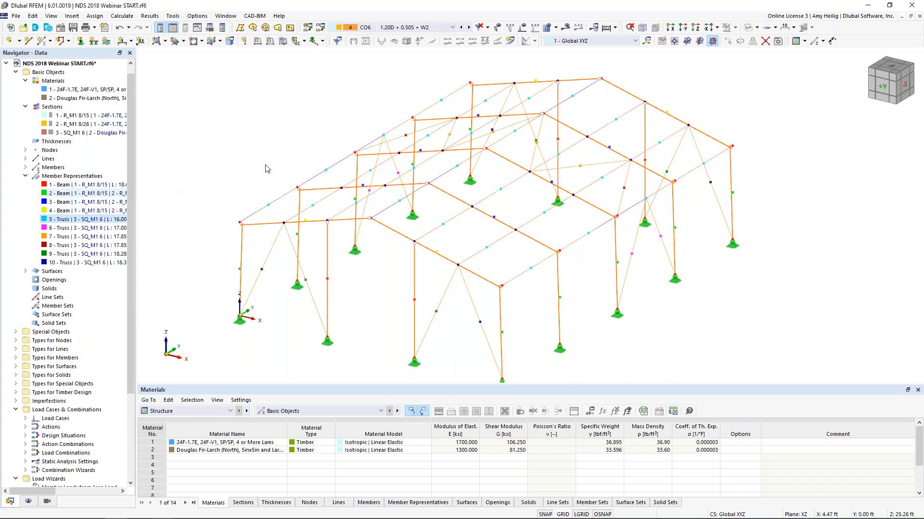
Create a new effective lengths definition with the default settings for the member representative of the four end-frame roof beams.
left_click(437, 256)
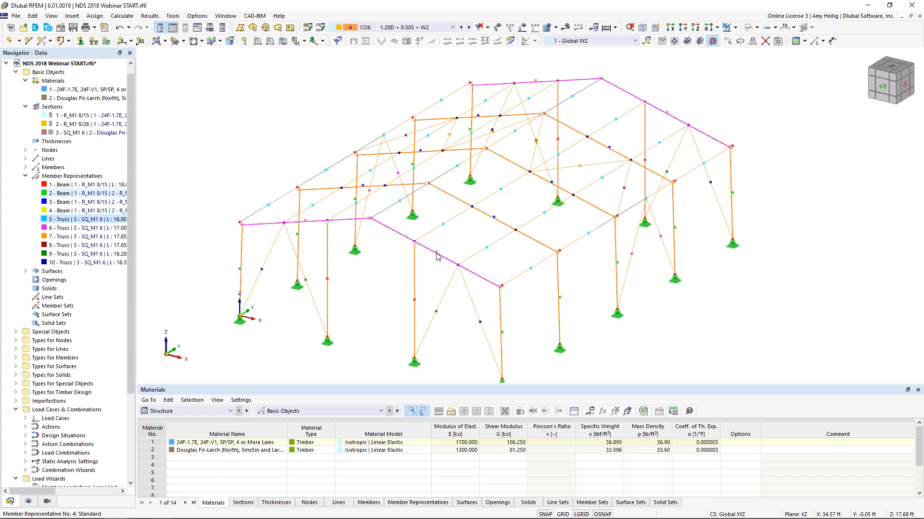
double_click(436, 256)
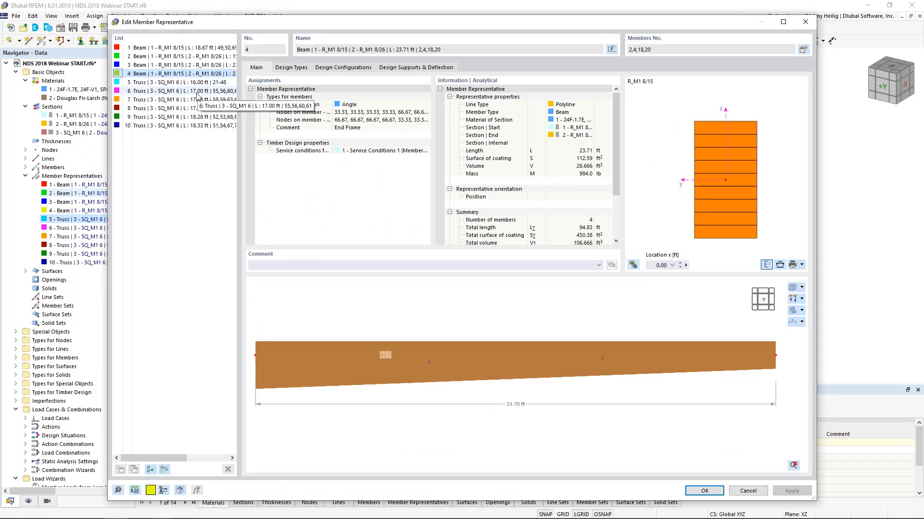
left_click(296, 69)
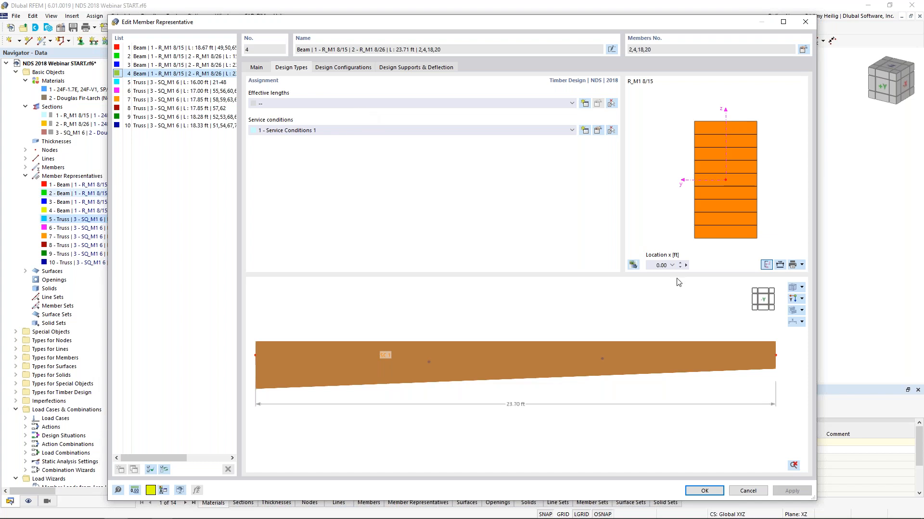
left_click(793, 296)
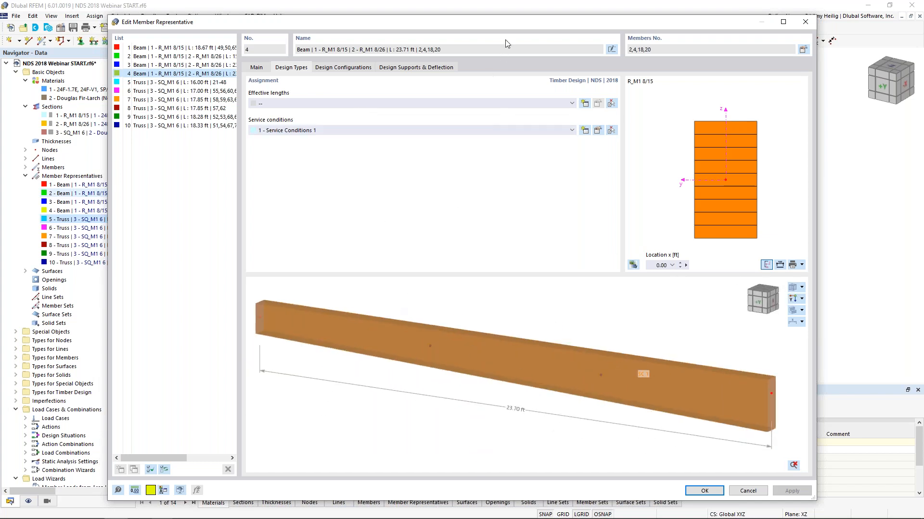
left_click_drag(511, 22, 454, 350)
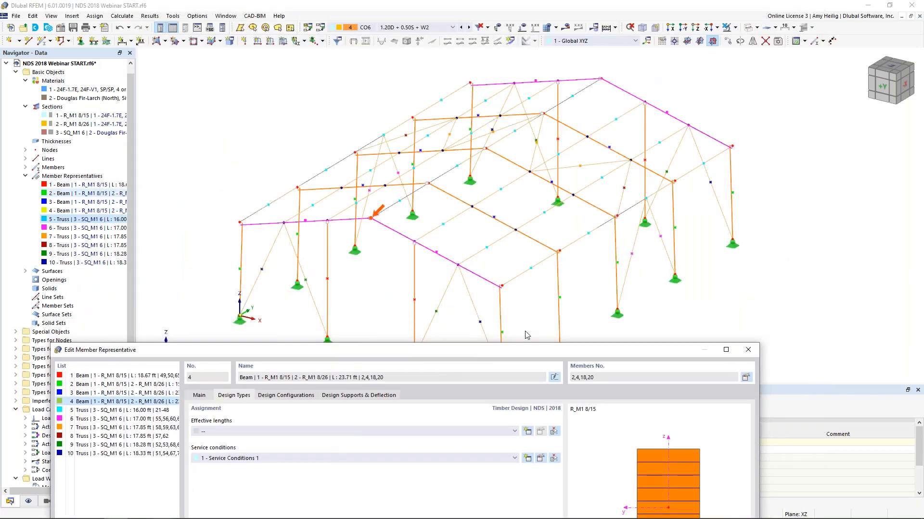
left_click_drag(512, 354, 595, 43)
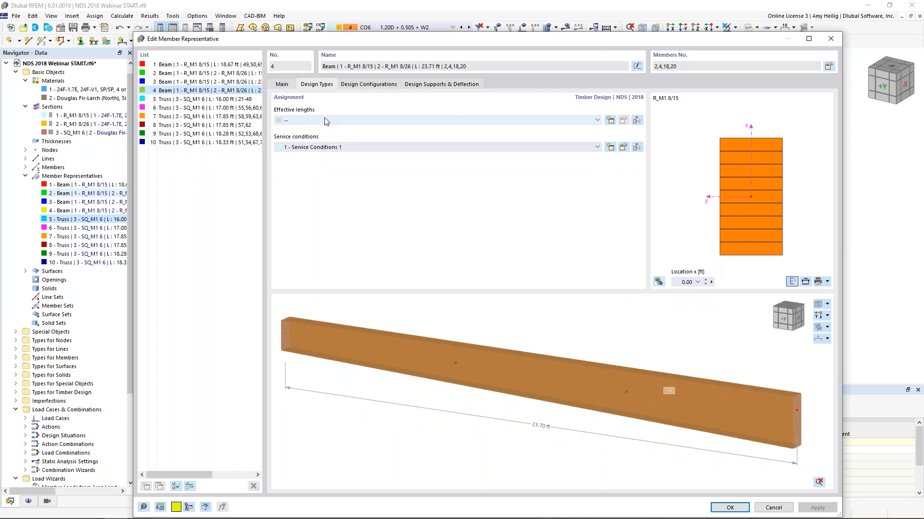
left_click(610, 121)
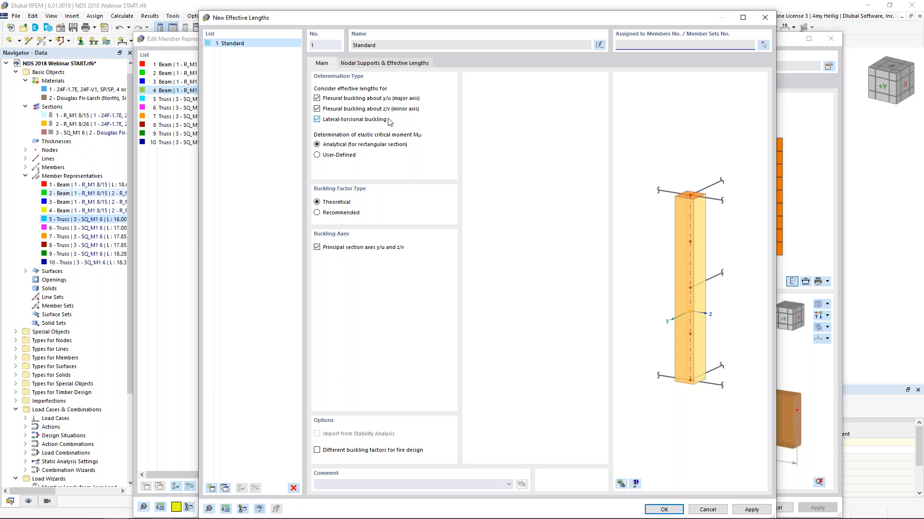
left_click(399, 63)
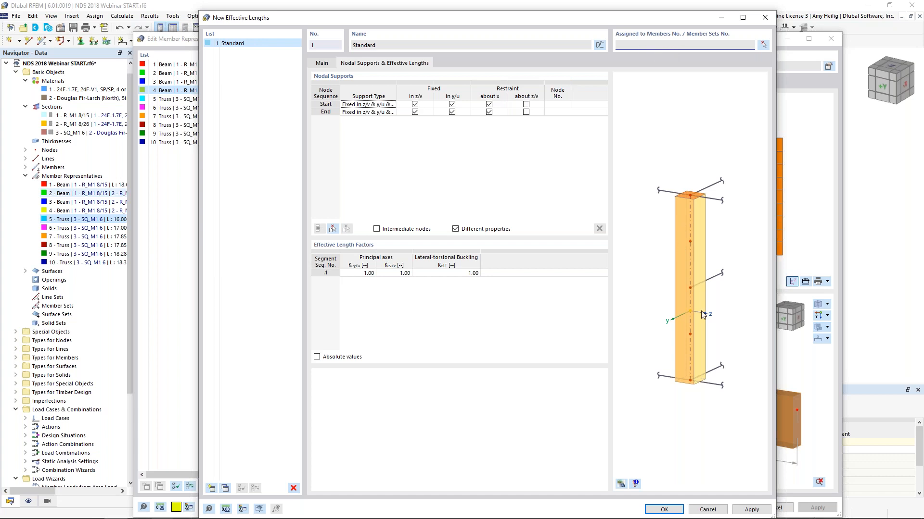
left_click(662, 510)
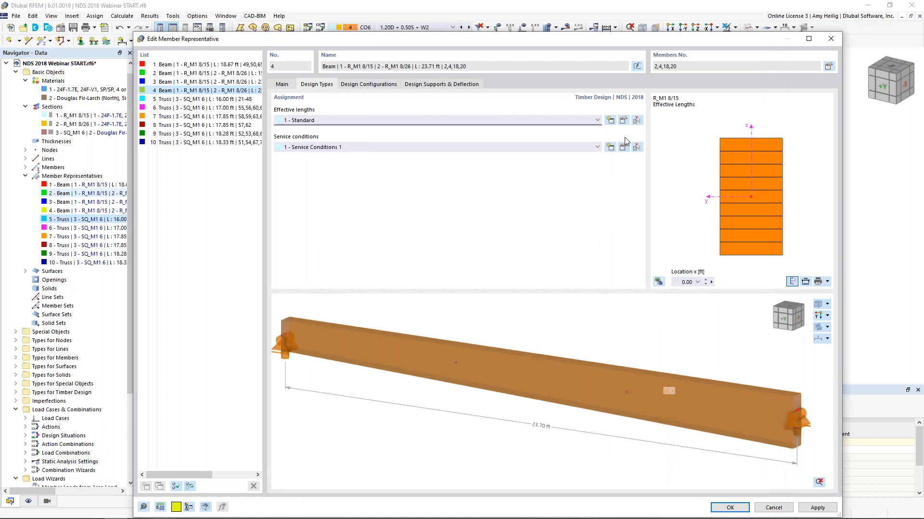
Reopen the effective lengths at their nodal supports and preview the assigned end-frame beams in the model as a wireframe.
left_click(622, 120)
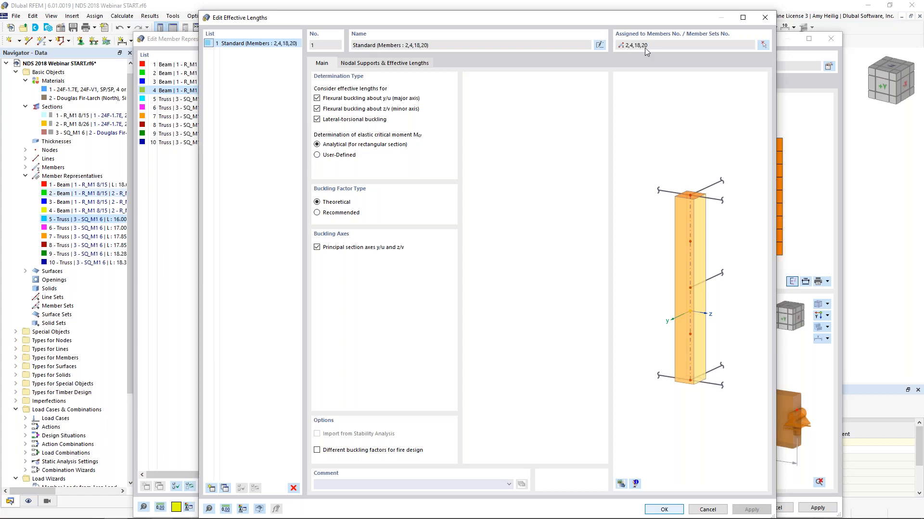
left_click(397, 63)
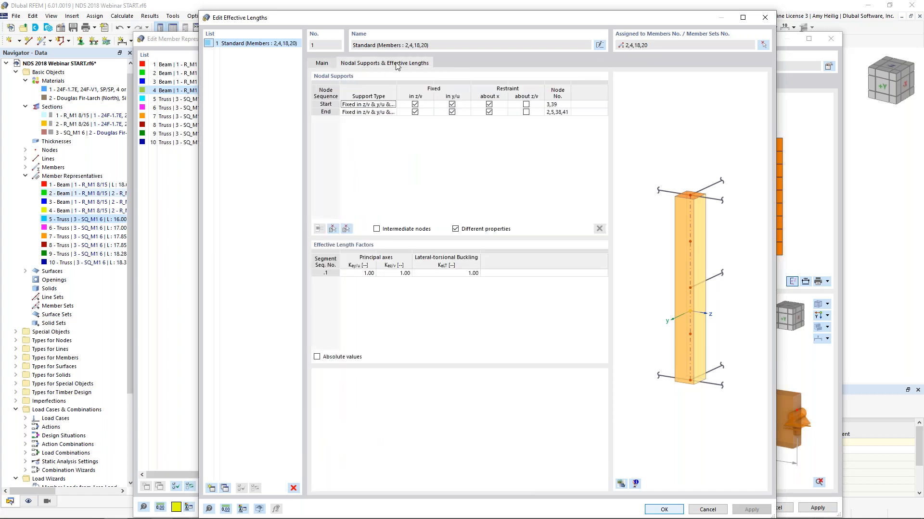
left_click(621, 484)
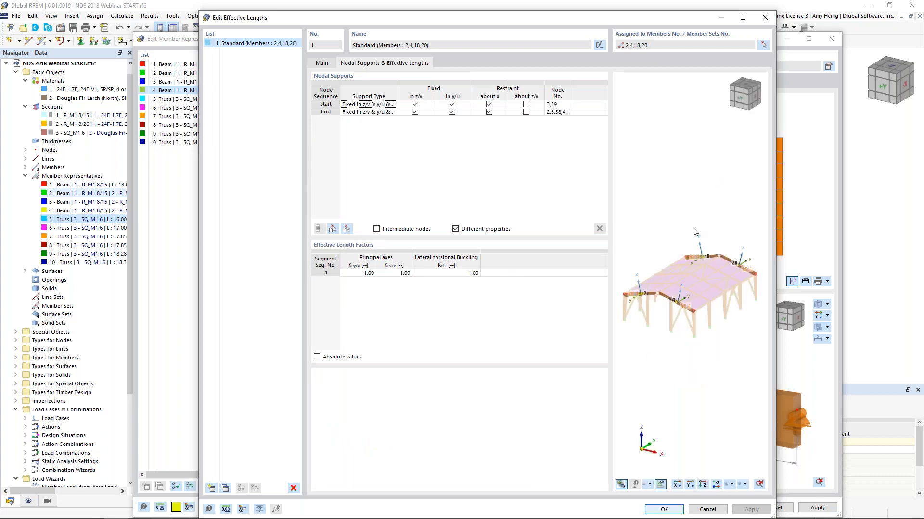
middle_click_drag(652, 337, 737, 335, "ctrl")
scroll(674, 304, "up", 3)
scroll(673, 304, "up", 2)
scroll(669, 304, "up", 2)
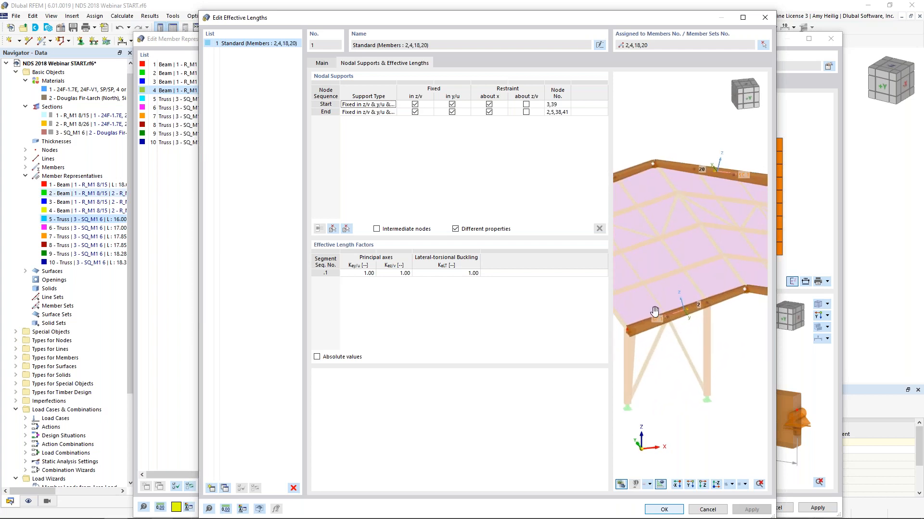
left_click(728, 486)
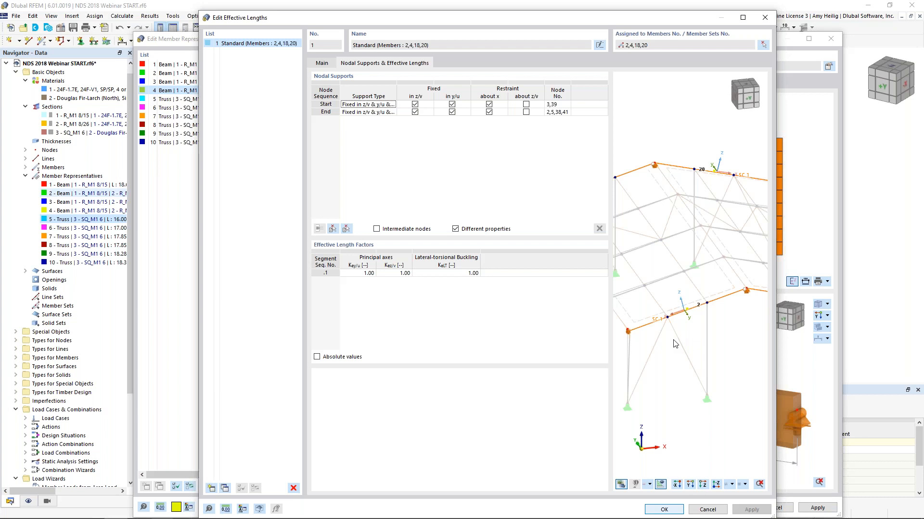
Give the effective lengths as absolute values and add intermediate nodes imported from an end-frame roof beam.
left_click(317, 357)
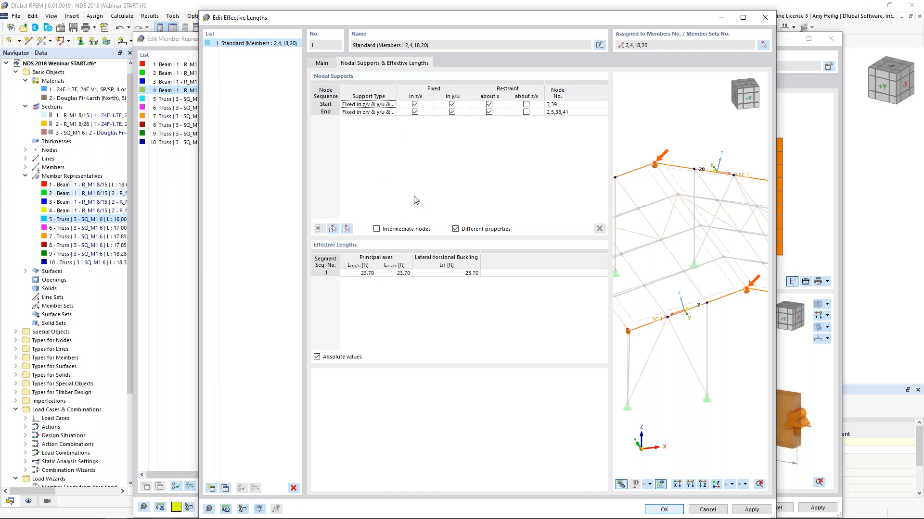
left_click(377, 229)
left_click(332, 230)
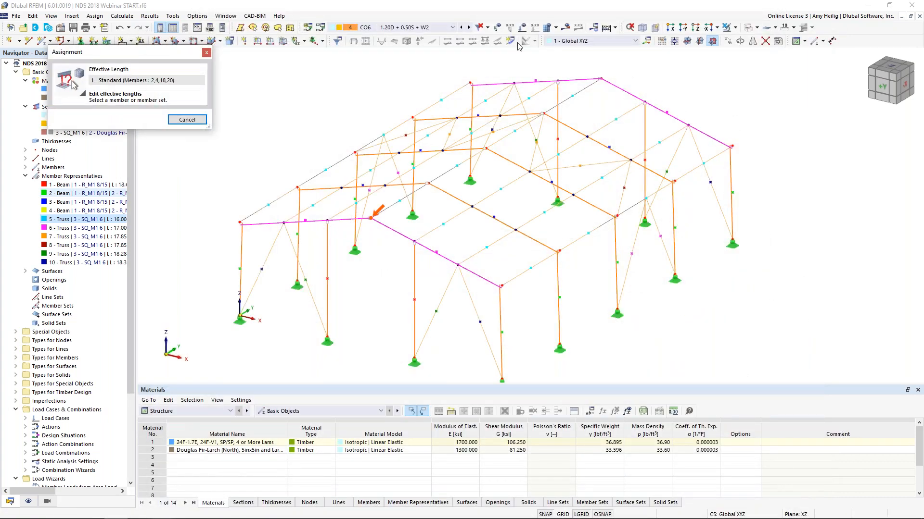
left_click(347, 226)
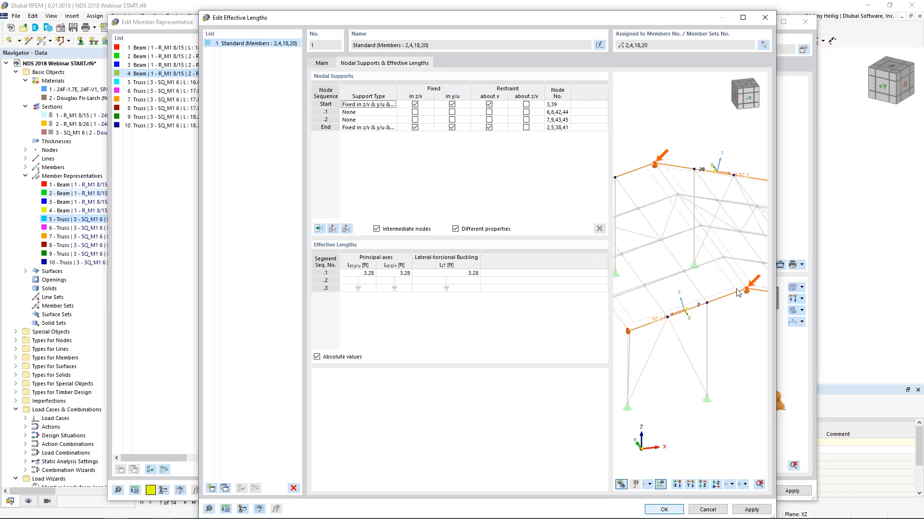
Remove the z/v fixity and the restraint about x from the start nodes at the ridge, leaving them fixed in y/u.
middle_click_drag(744, 303, 700, 291)
scroll(699, 292, "up", 2)
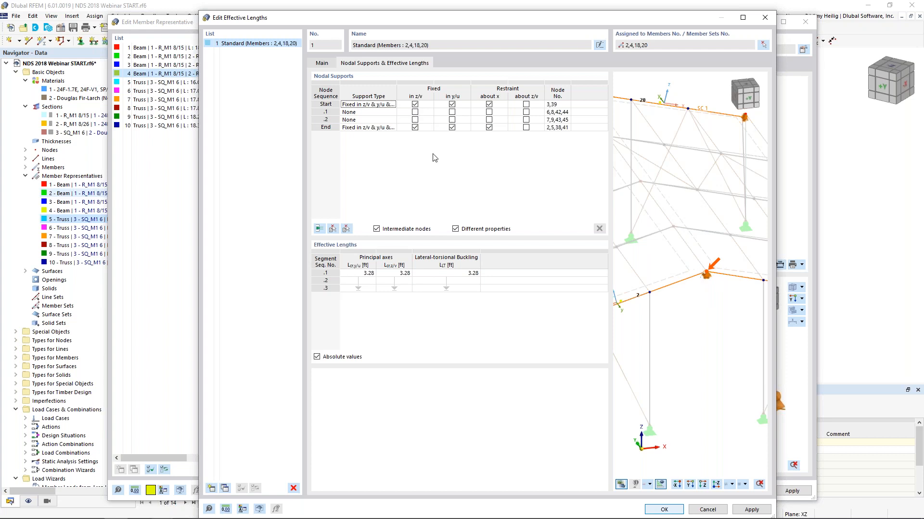
left_click(414, 105)
left_click(489, 105)
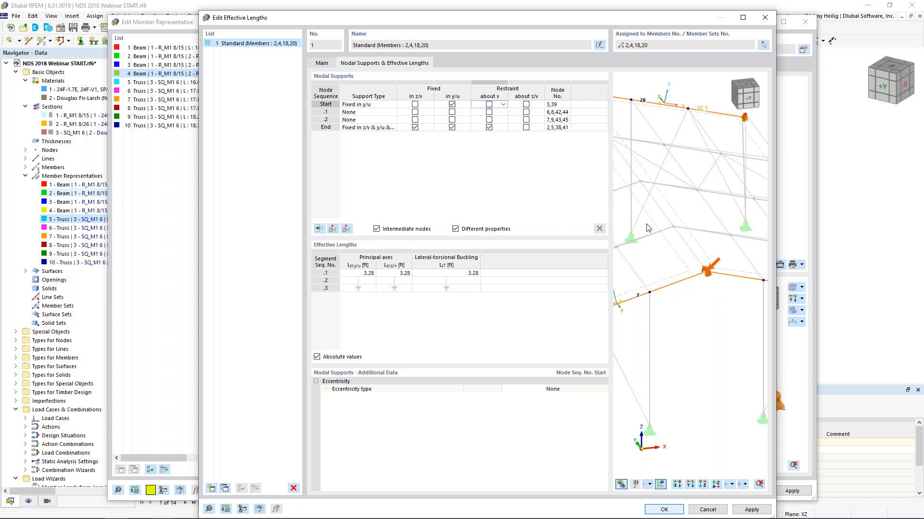
Fix the first intermediate nodes above the end-frame columns in z/v and y/u and restrain them about x.
left_click(463, 114)
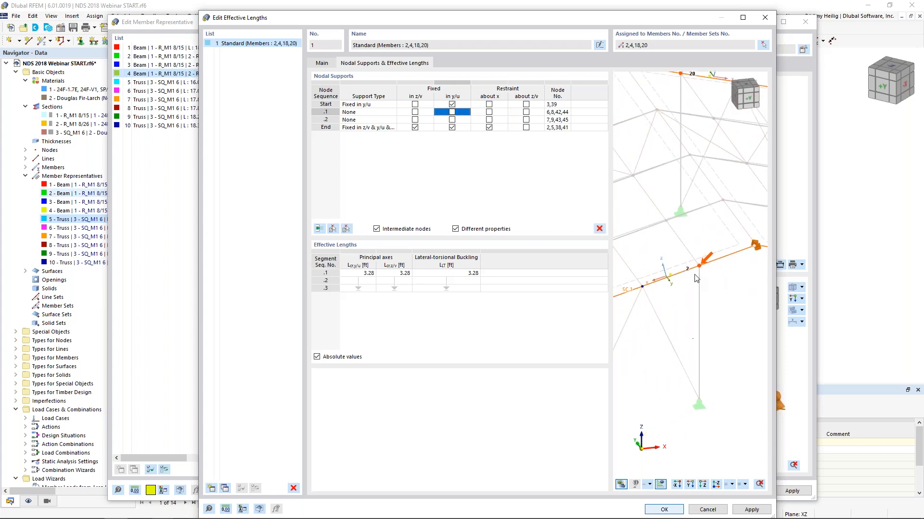
left_click(415, 112)
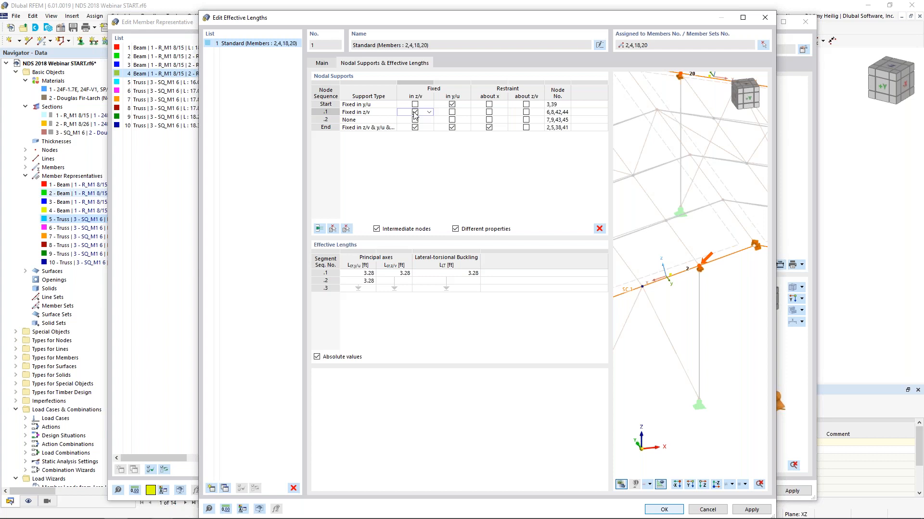
left_click(452, 113)
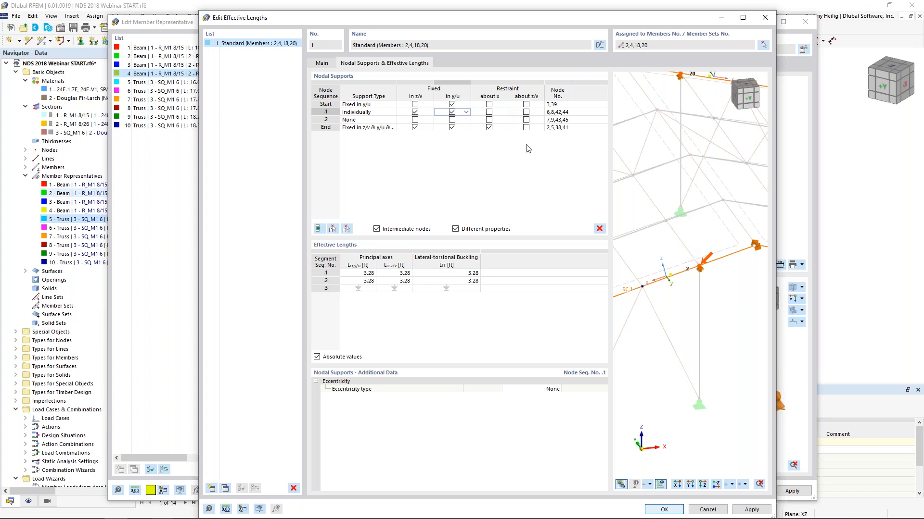
left_click(489, 112)
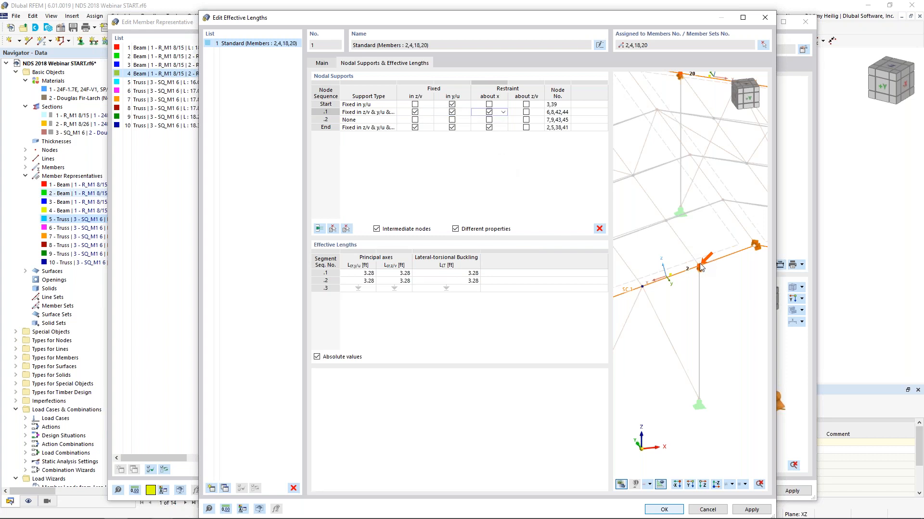
Fix the second intermediate nodes, where the bracing meets the end-frame beams, in y/u only.
middle_click_drag(655, 310, 682, 278)
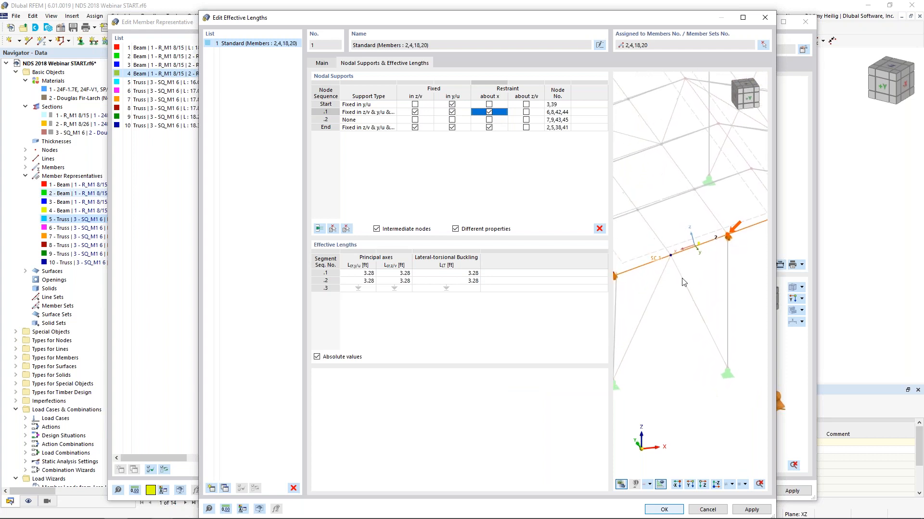
left_click(465, 120)
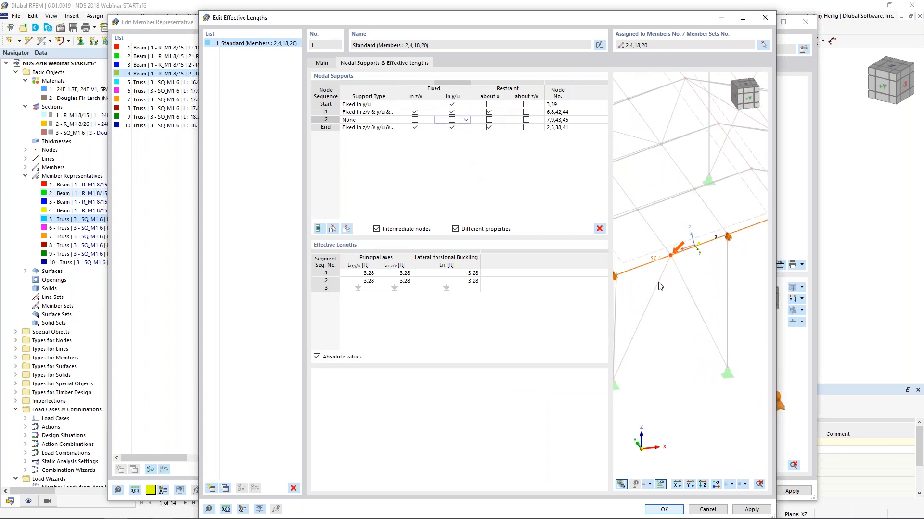
left_click(451, 120)
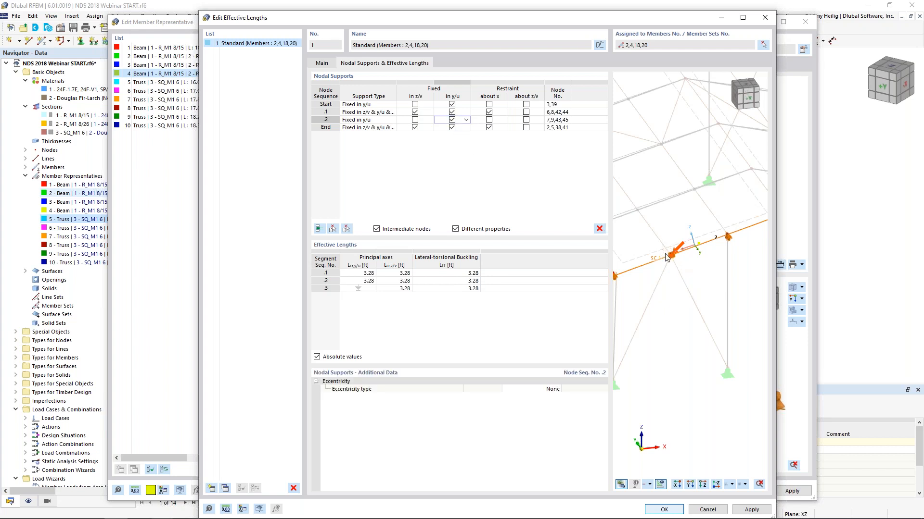
Accept the end-frame effective lengths with the end support left fully fixed, and show the member preview as a wireframe.
left_click(438, 128)
middle_click_drag(647, 328, 672, 306)
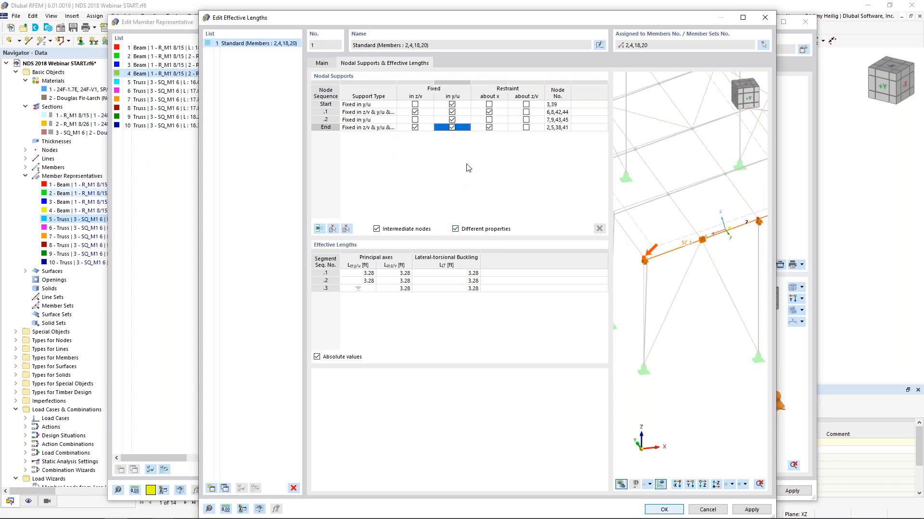
left_click(654, 512)
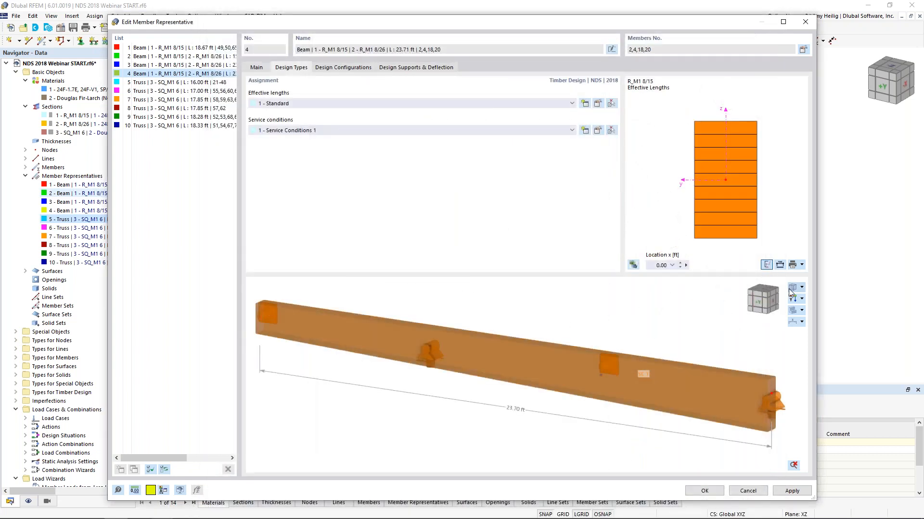
left_click(792, 310)
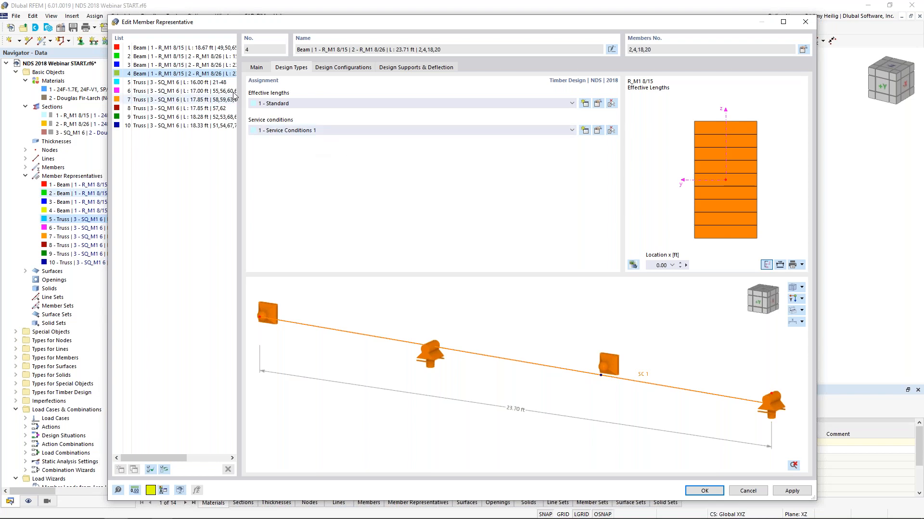
Create a default effective lengths definition for the interior-frame roof beams' member representative and open it for editing.
left_click(219, 67)
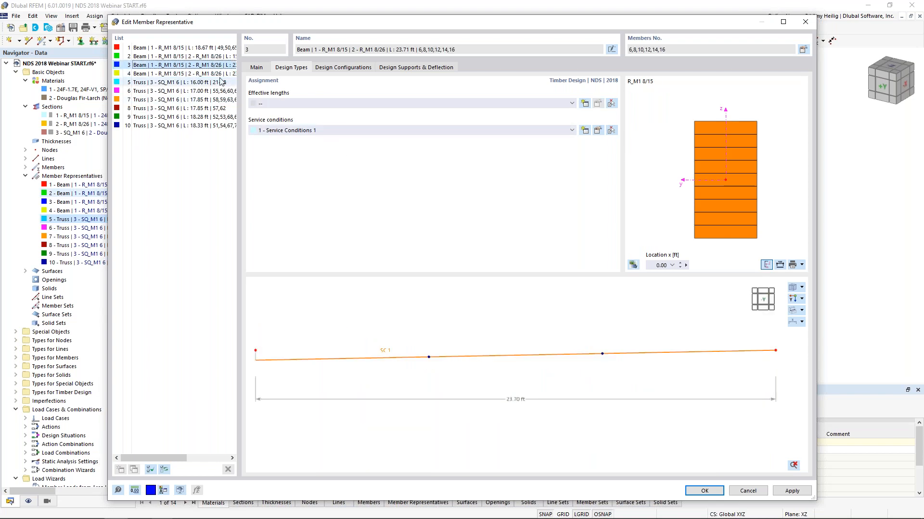
left_click_drag(405, 24, 415, 302)
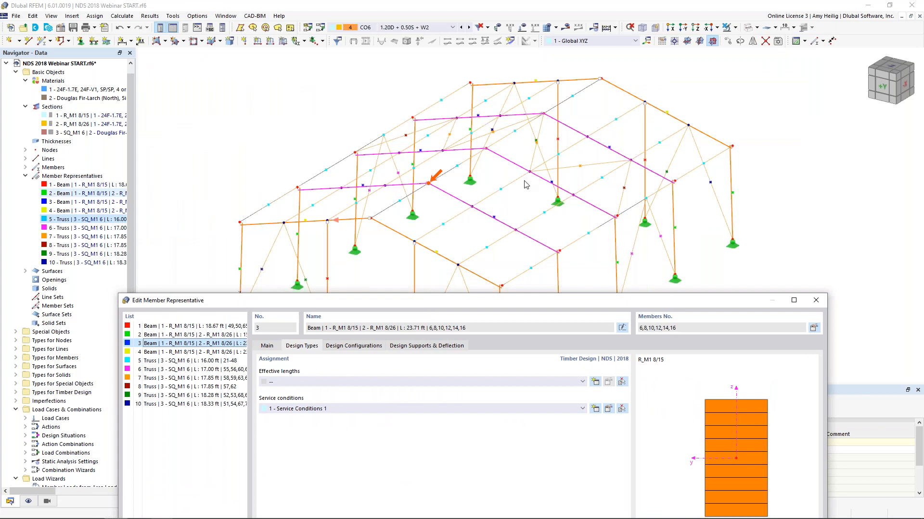
left_click_drag(452, 302, 479, 53)
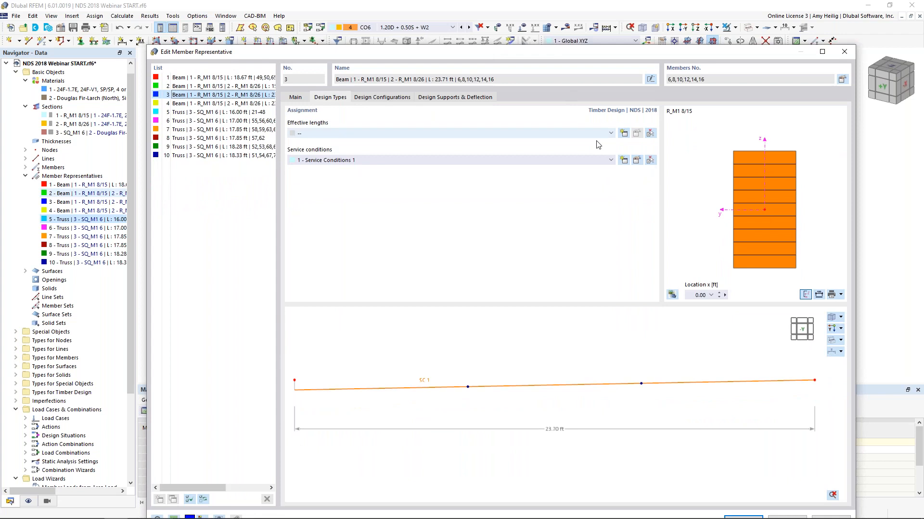
left_click(624, 134)
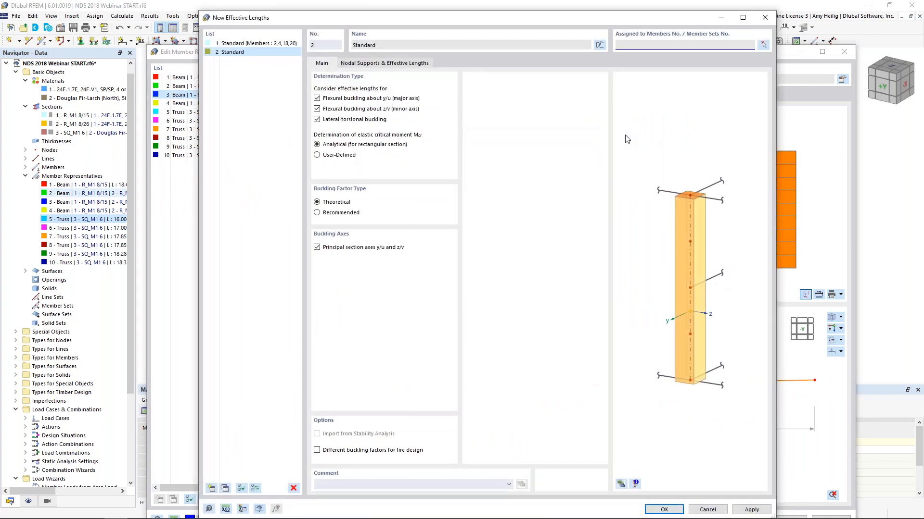
left_click(664, 509)
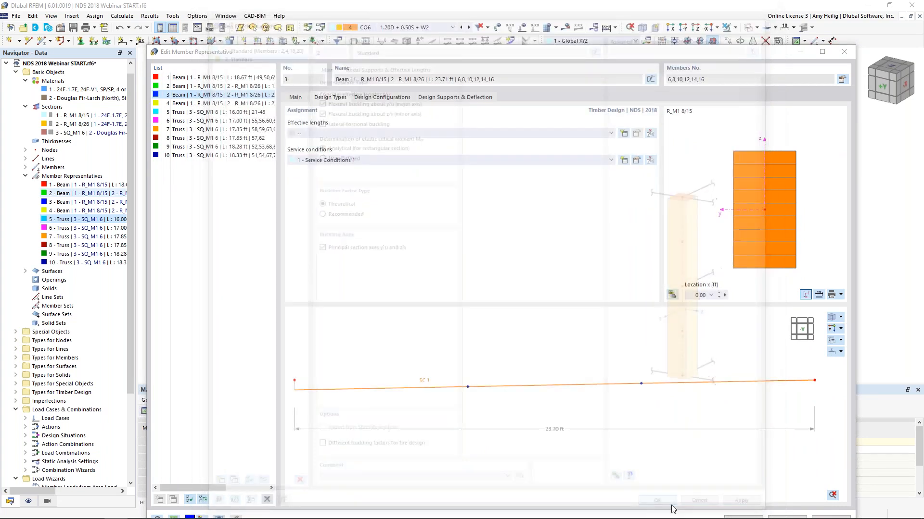
left_click(637, 134)
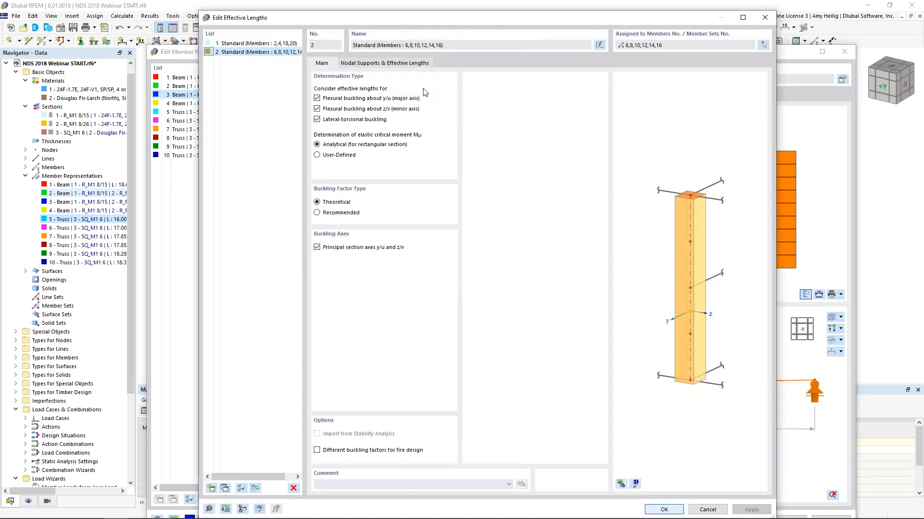
Enable intermediate nodes in the interior-frame roof beams' nodal supports and add the two intermediate nodes by picking from the model.
left_click(410, 63)
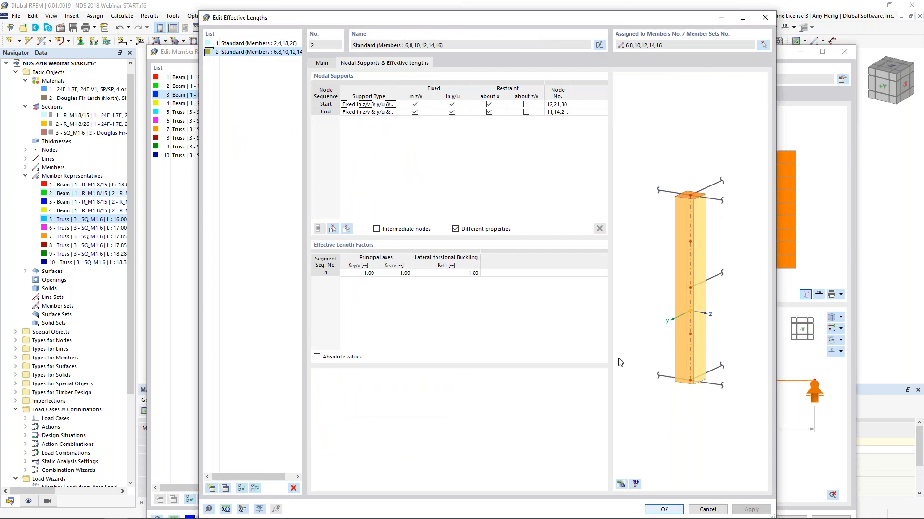
middle_click_drag(658, 318, 738, 314, "ctrl")
scroll(695, 314, "up", 4)
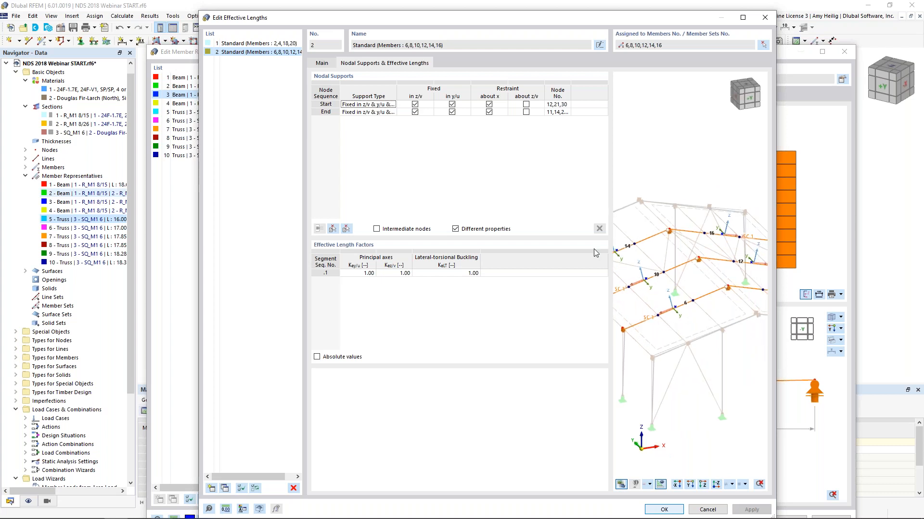
left_click(376, 229)
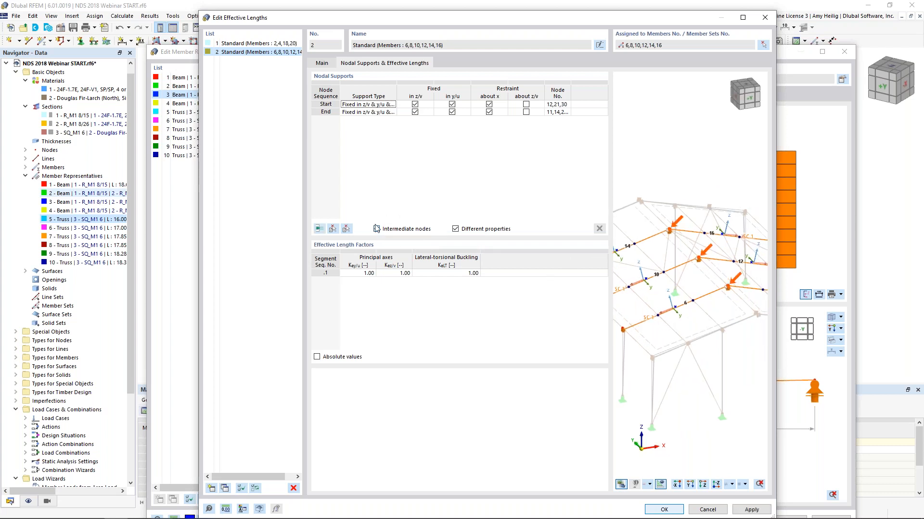
left_click(330, 231)
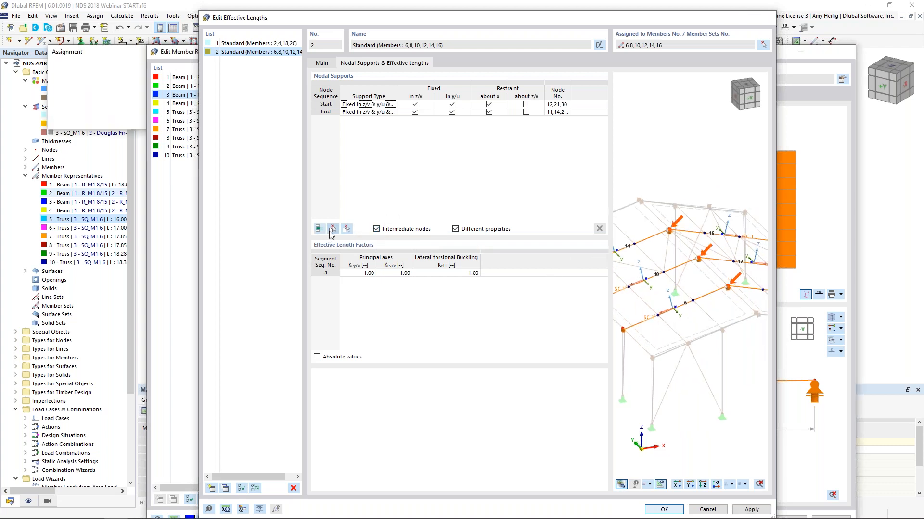
left_click(387, 185)
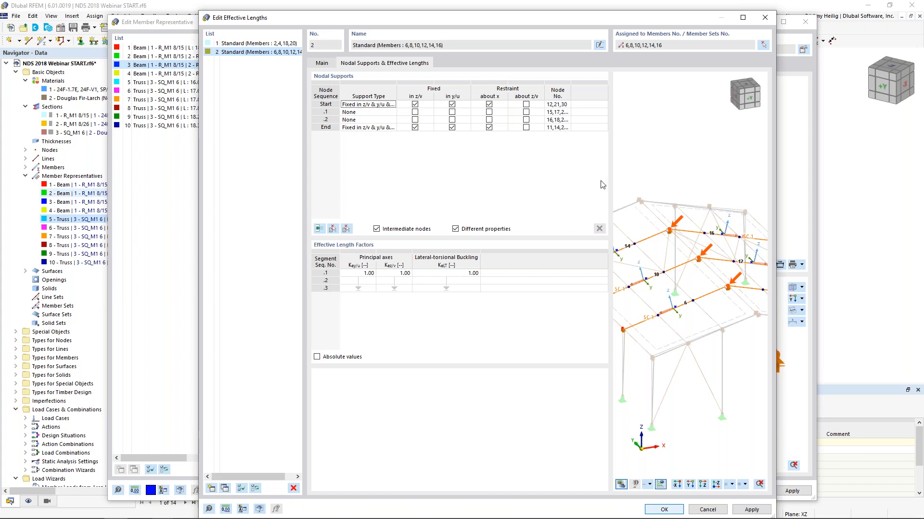
Release the start node in z/v and about x, leaving y/u fixed, and fix both intermediate nodes in y/u only.
left_click(414, 104)
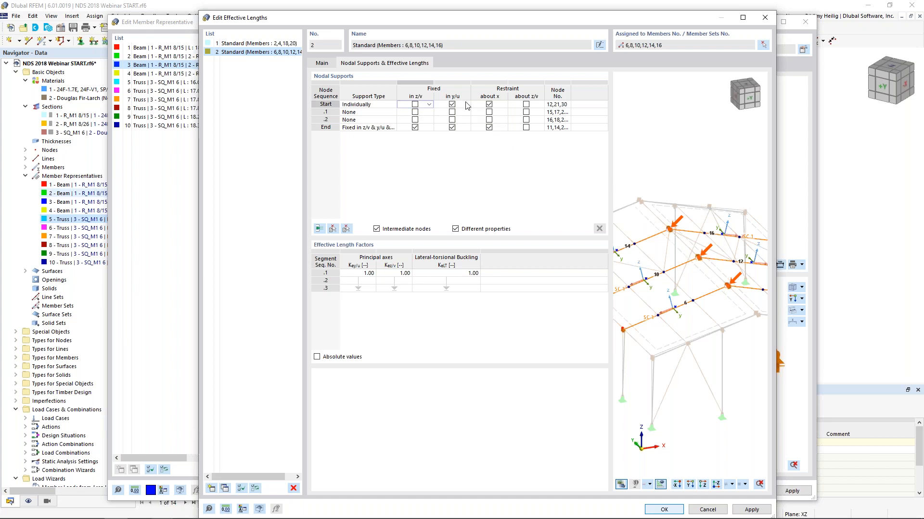
left_click(488, 104)
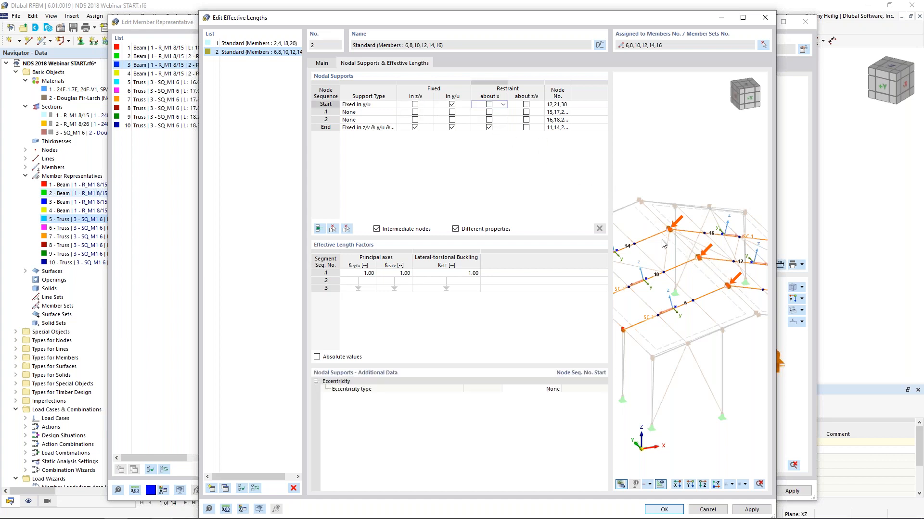
left_click(454, 112)
left_click(452, 112)
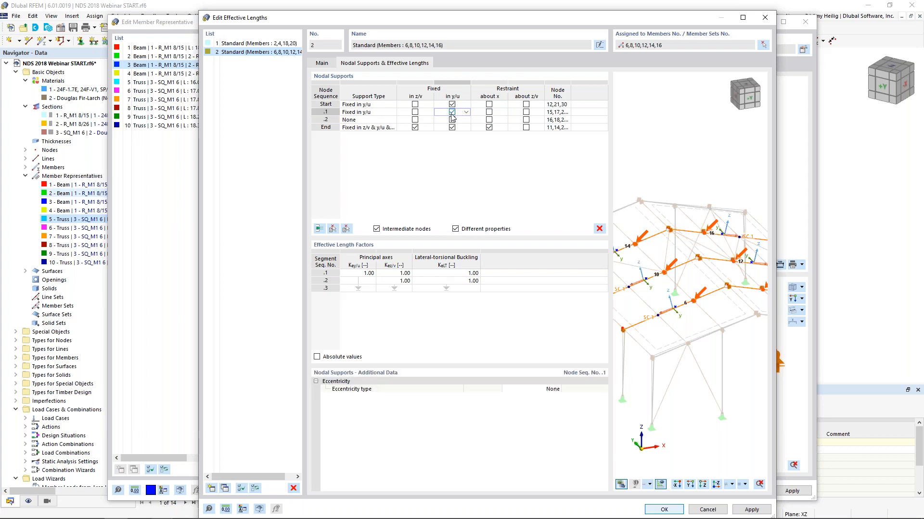
left_click(452, 119)
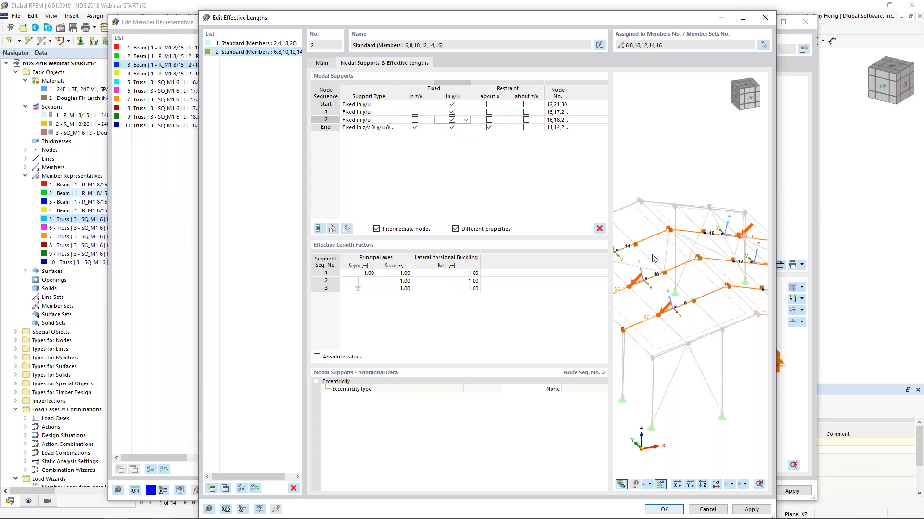
Keep the end support above the columns fully fixed, show effective lengths as absolute values, and accept the interior-frame definition.
left_click(437, 128)
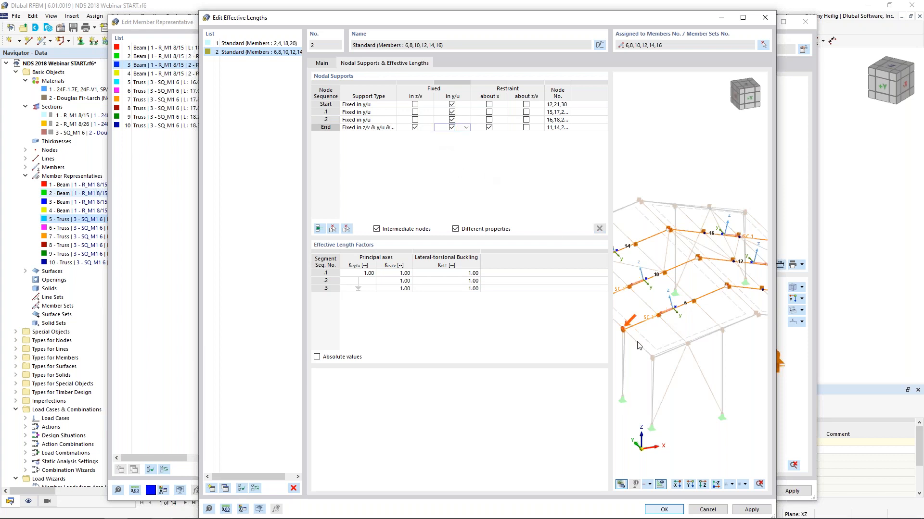
middle_click_drag(637, 341, 666, 325)
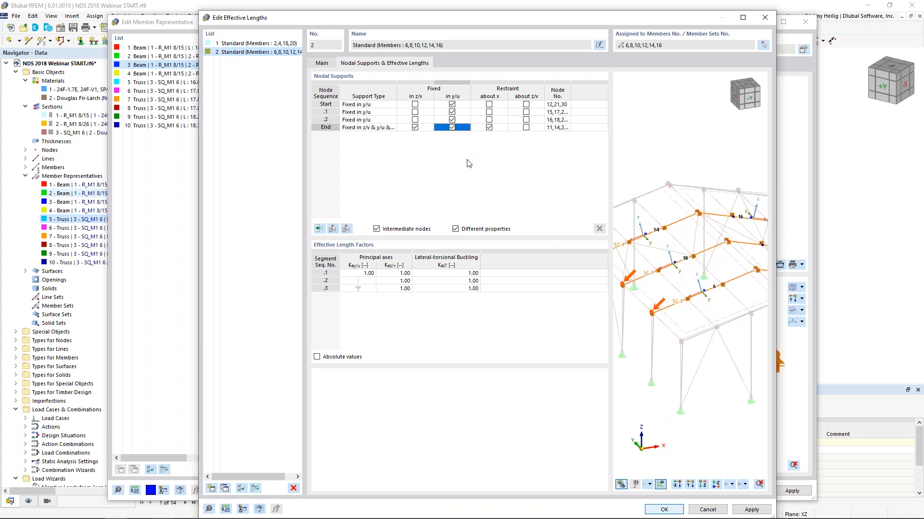
scroll(653, 322, "up", 4)
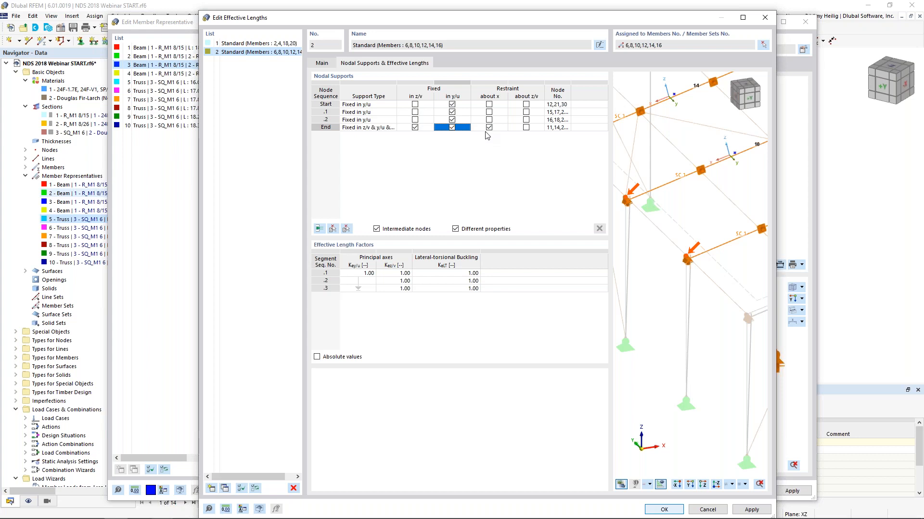
left_click(317, 357)
left_click(664, 510)
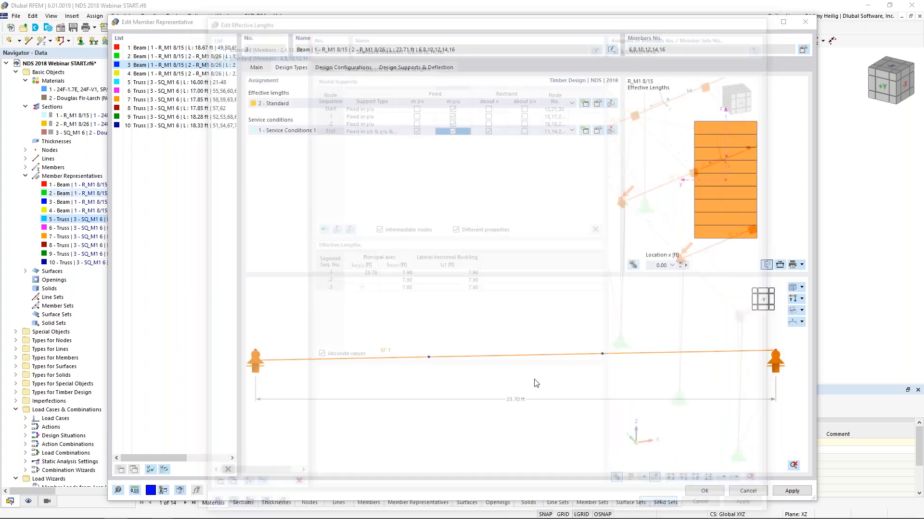
left_click(793, 291)
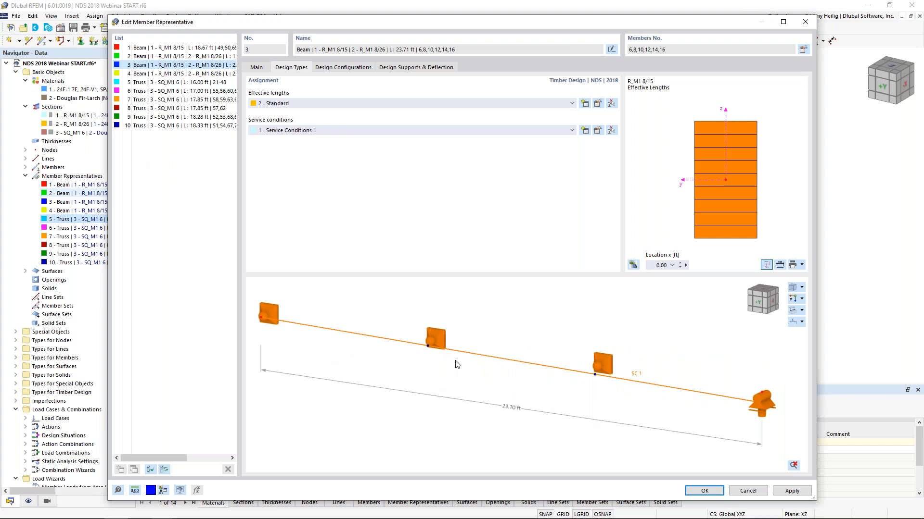
Select member representatives 1, 2 and 5 to 10 together for shared editing.
left_click(198, 48)
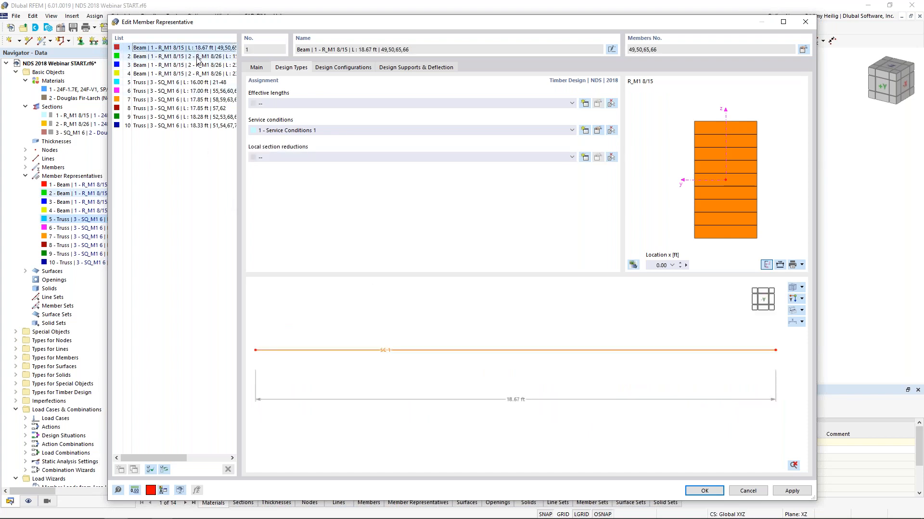
left_click(198, 57, "ctrl")
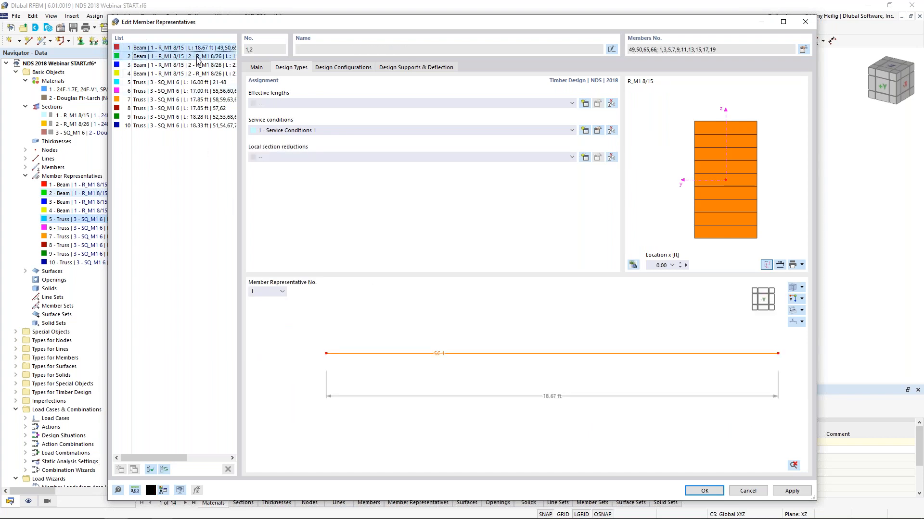
left_click(186, 84, "ctrl")
left_click(185, 92, "ctrl")
left_click(184, 100, "ctrl")
left_click(184, 109, "ctrl")
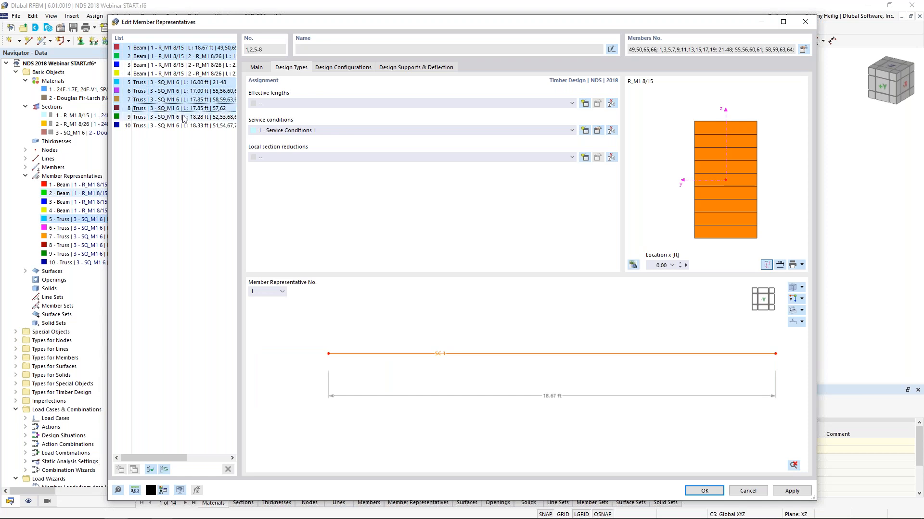
left_click(183, 117, "ctrl")
left_click(183, 126, "ctrl")
left_click_drag(422, 22, 401, 293)
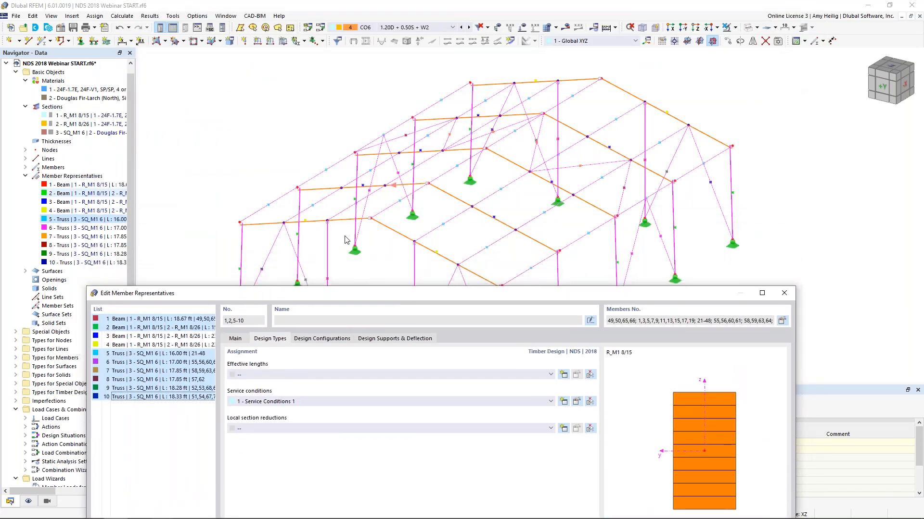
left_click_drag(342, 289, 374, 45)
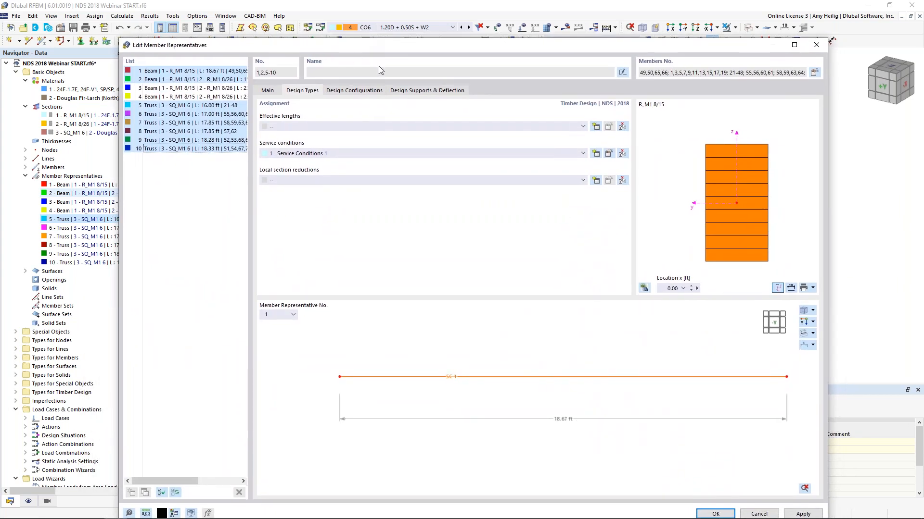
Create a standard effective lengths definition with the default start and end supports for the selected member representatives.
left_click(596, 129)
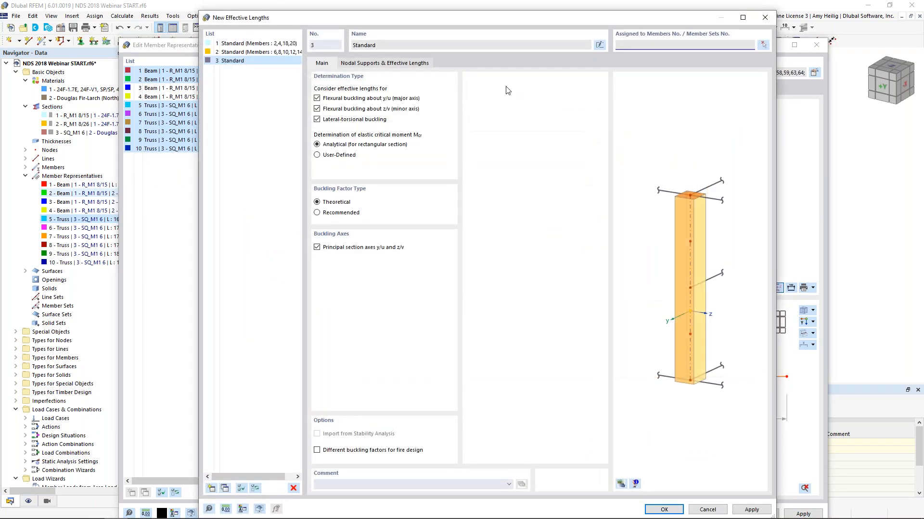
left_click(422, 63)
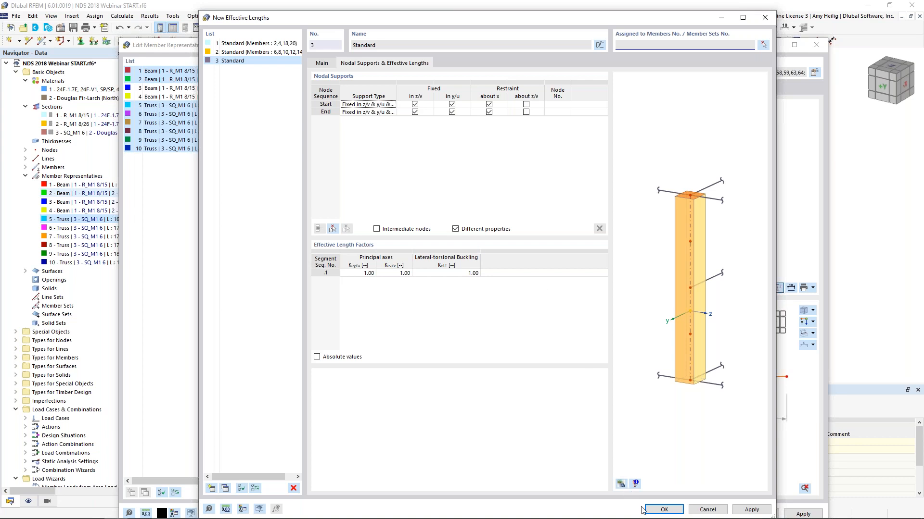
left_click(659, 510)
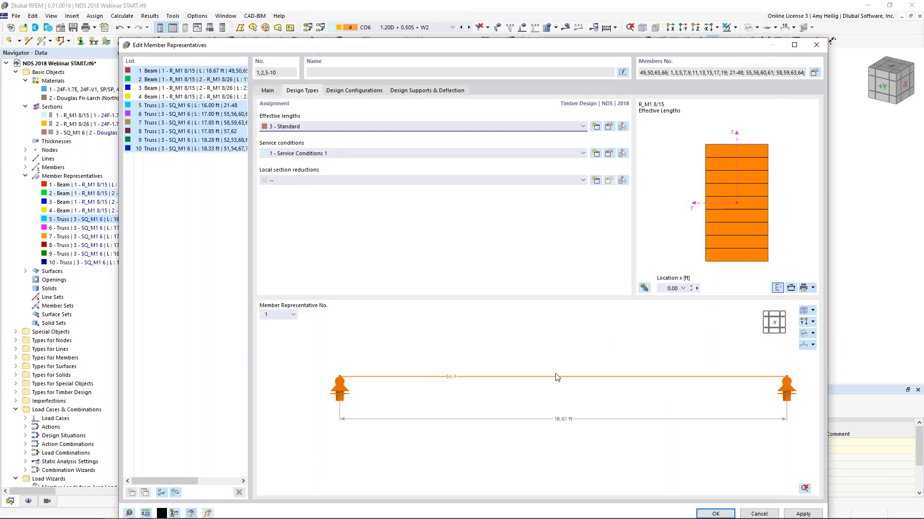
middle_click_drag(618, 331, 442, 378, "ctrl")
mouse_move(600, 398)
middle_mouse_down()
mouse_move(571, 399)
mouse_move(589, 393)
middle_mouse_up()
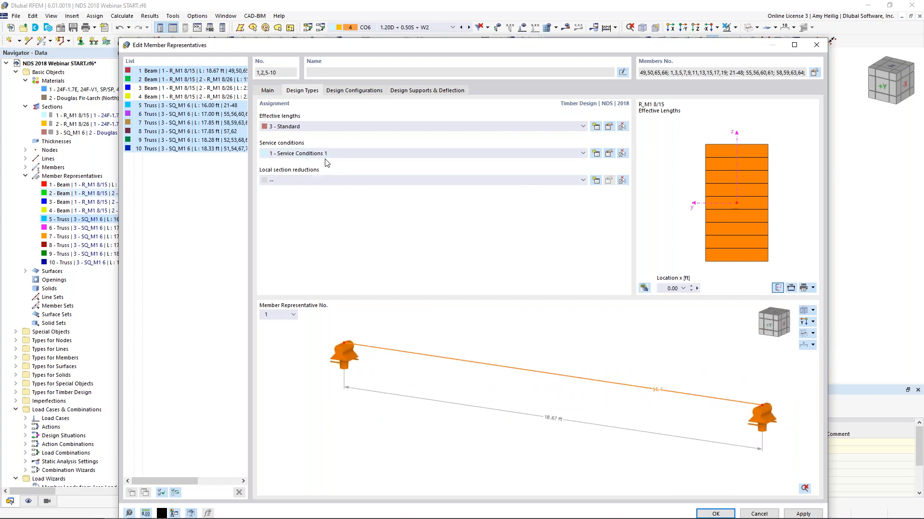
Review the in-service moisture and temperature options in Service Conditions 1 without changing the settings.
left_click(608, 154)
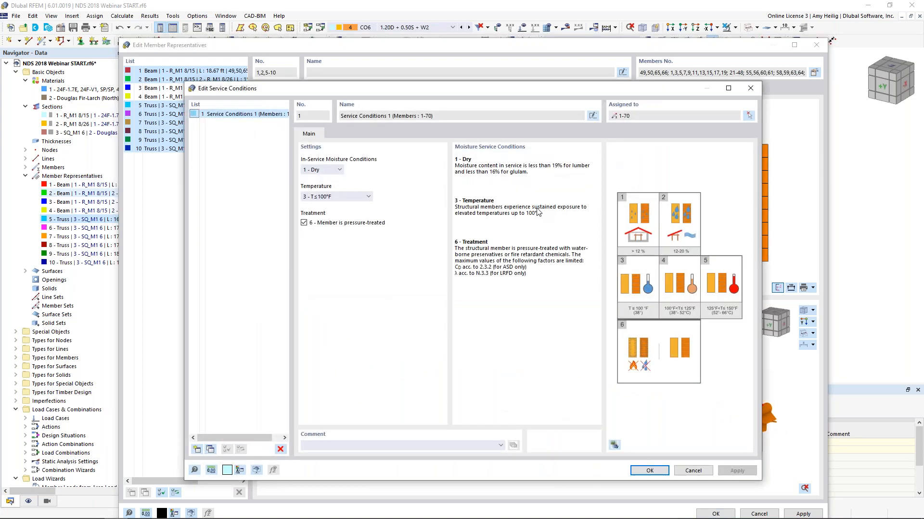
left_click(340, 170)
left_click(341, 170)
left_click(341, 197)
left_click(342, 197)
left_click(647, 472)
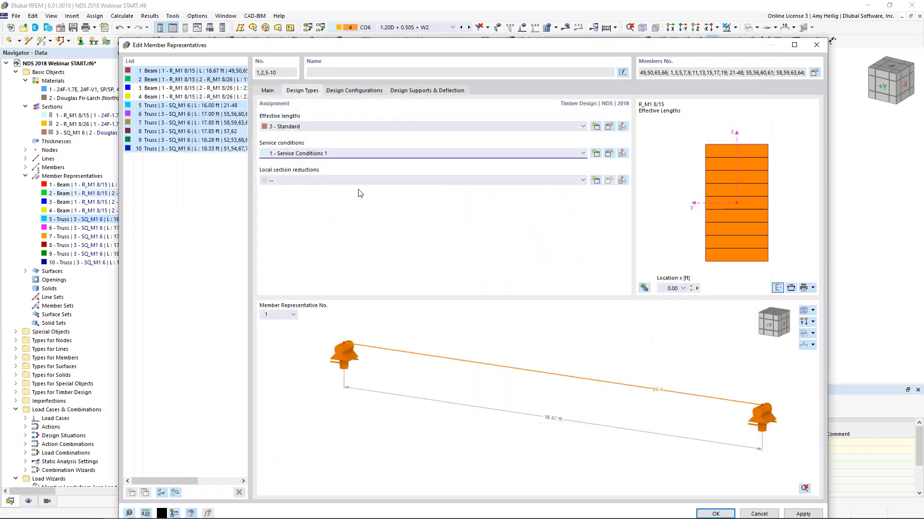
left_click(596, 181)
left_click(367, 170)
left_click(371, 169)
left_click(369, 178)
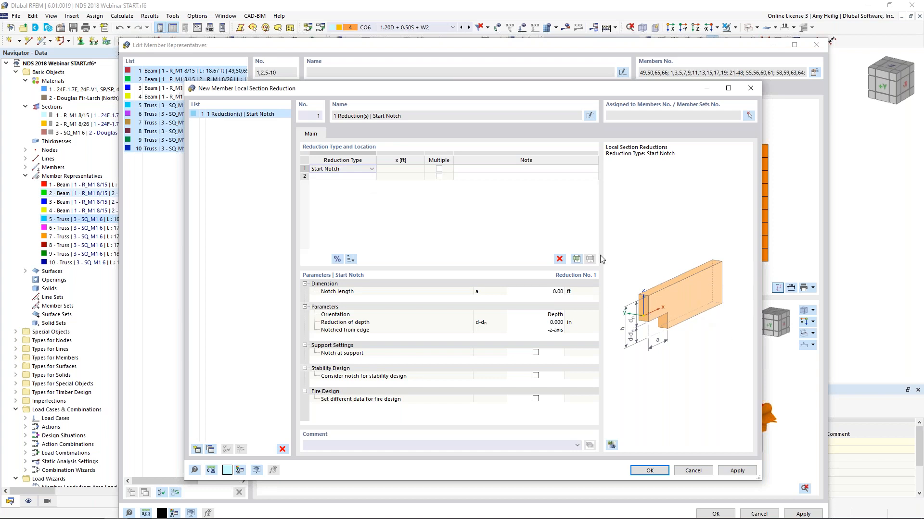
left_click(691, 471)
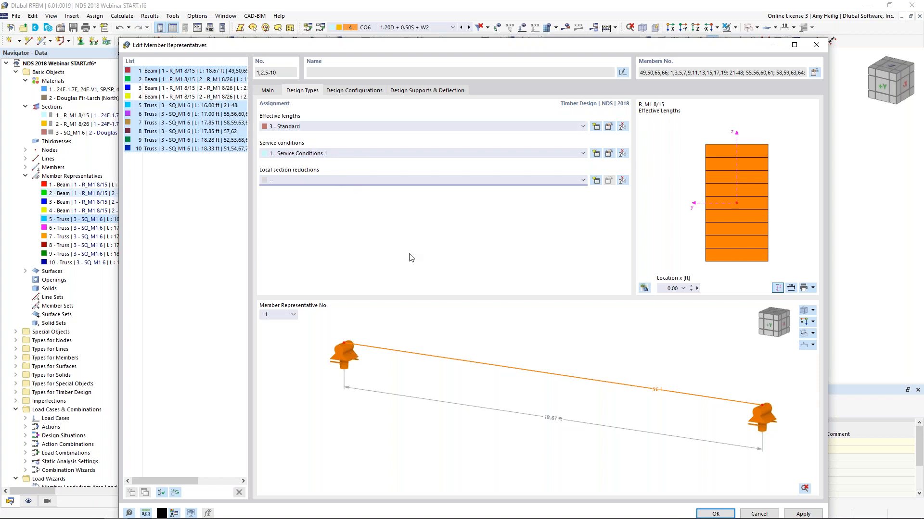
Set the torsion limit value for special cases to 0.3 in the default strength configuration.
left_click(368, 91)
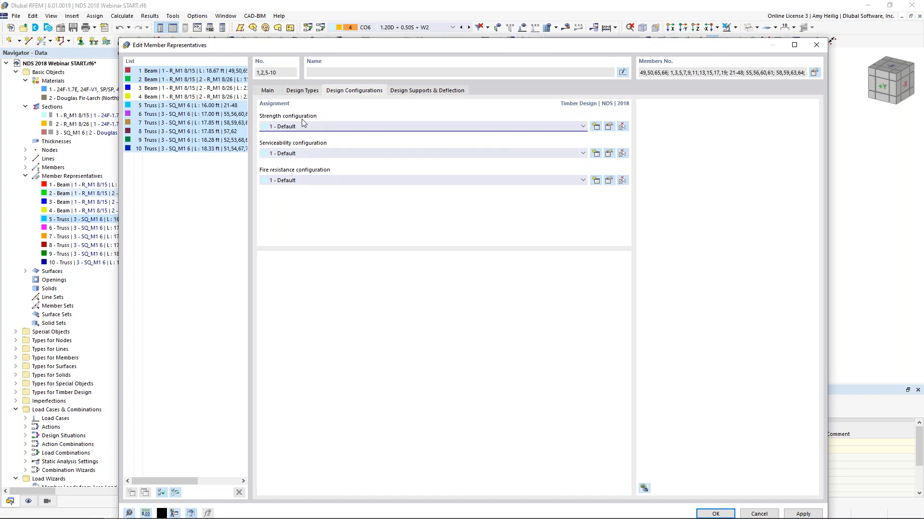
left_click(609, 127)
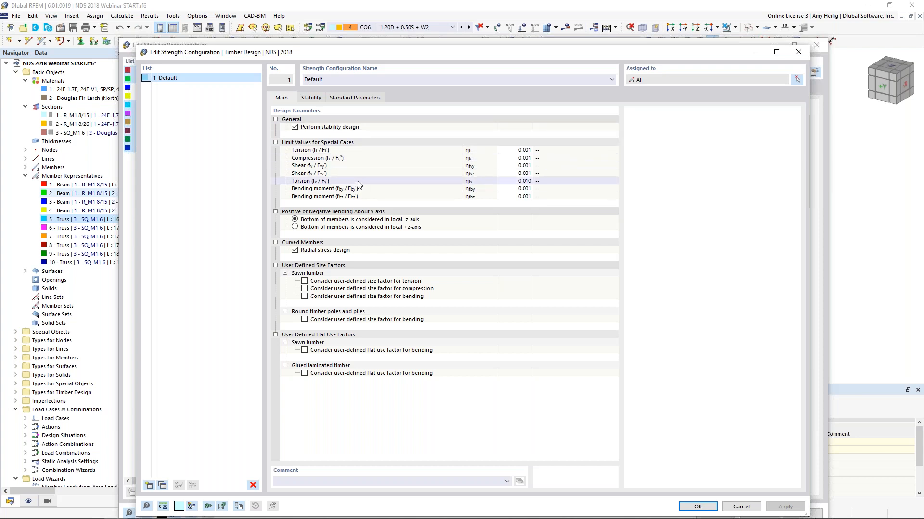
left_click(517, 181)
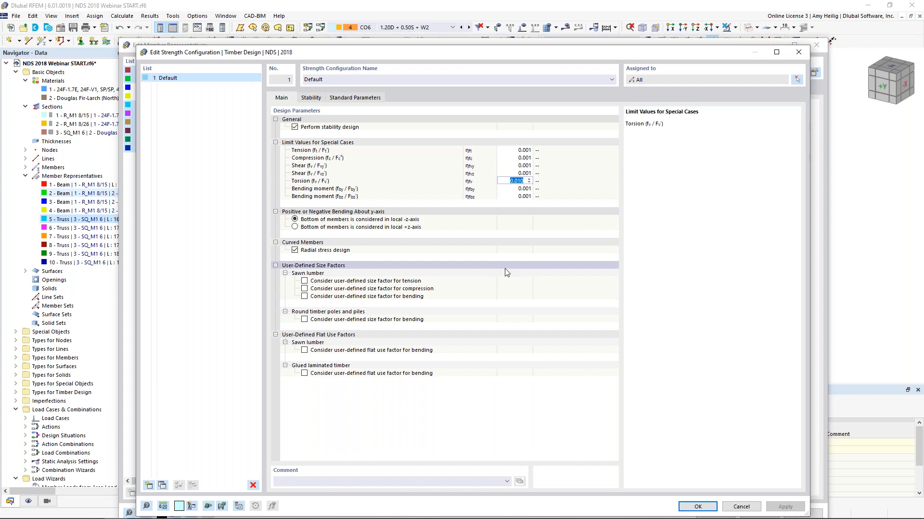
type("0.3")
left_click(516, 189)
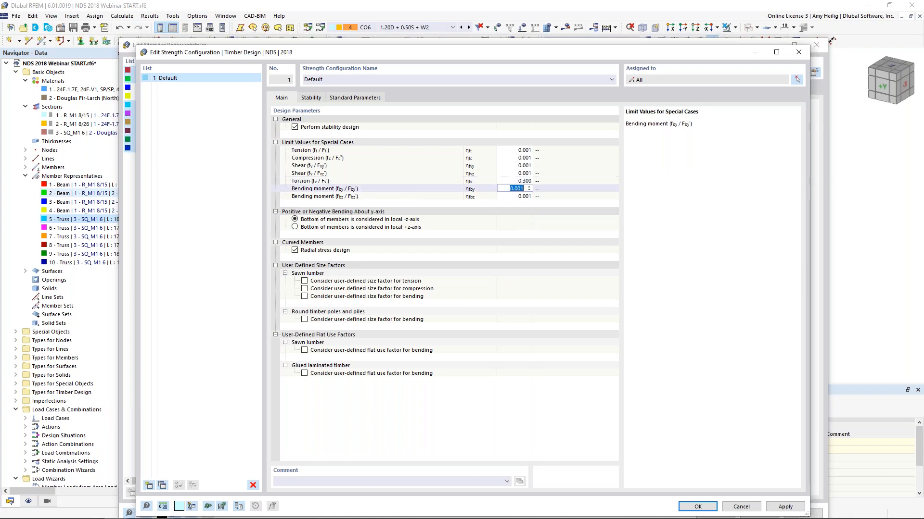
left_click(388, 181)
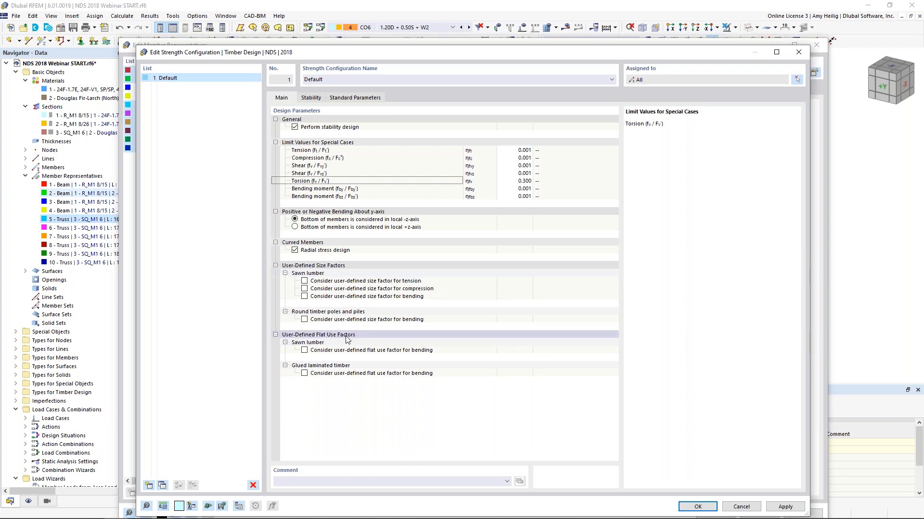
Try Eq. 3.7-2 for the tapered compression members' representative dimension and bring up the tapered column slide in the PowerPoint slide show.
left_click(312, 98)
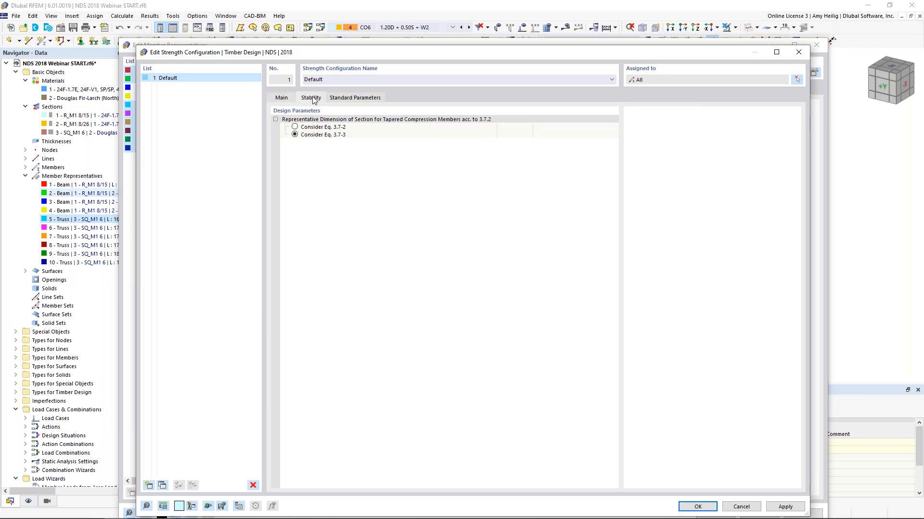
left_click(295, 127)
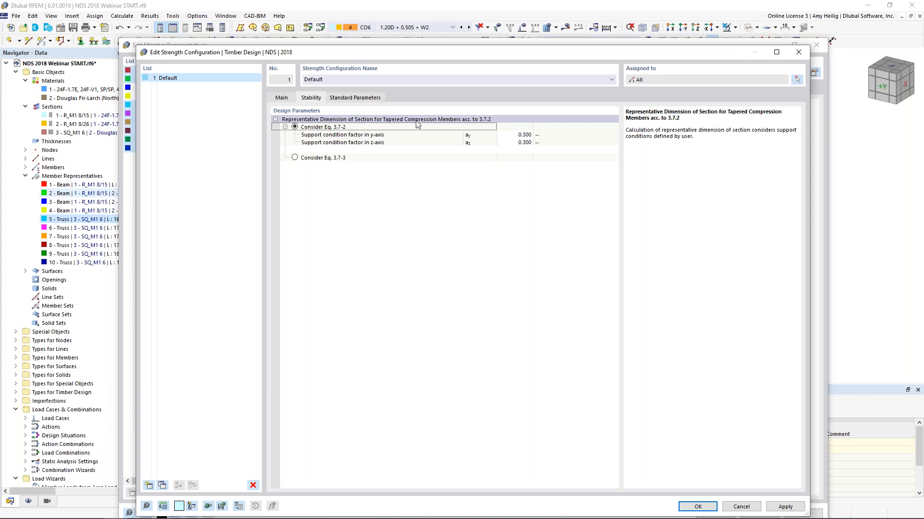
key("super+Tab")
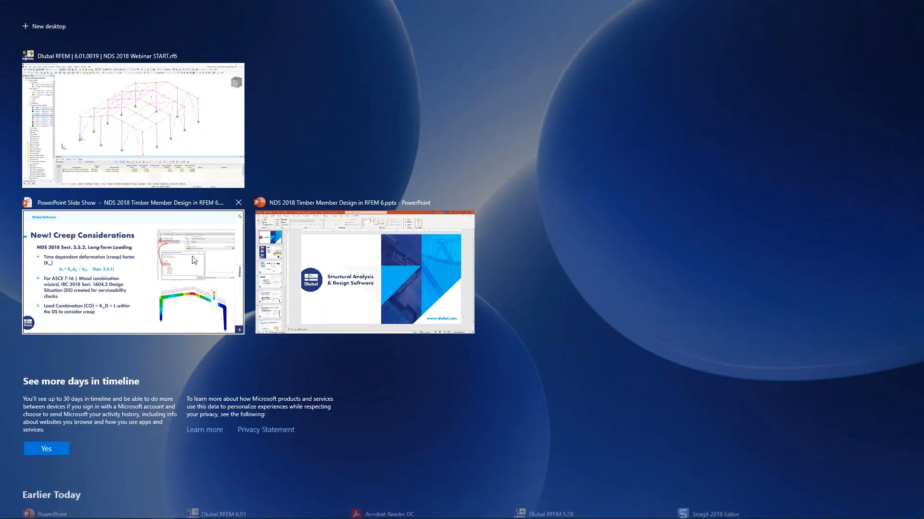
left_click(170, 272)
key("Right")
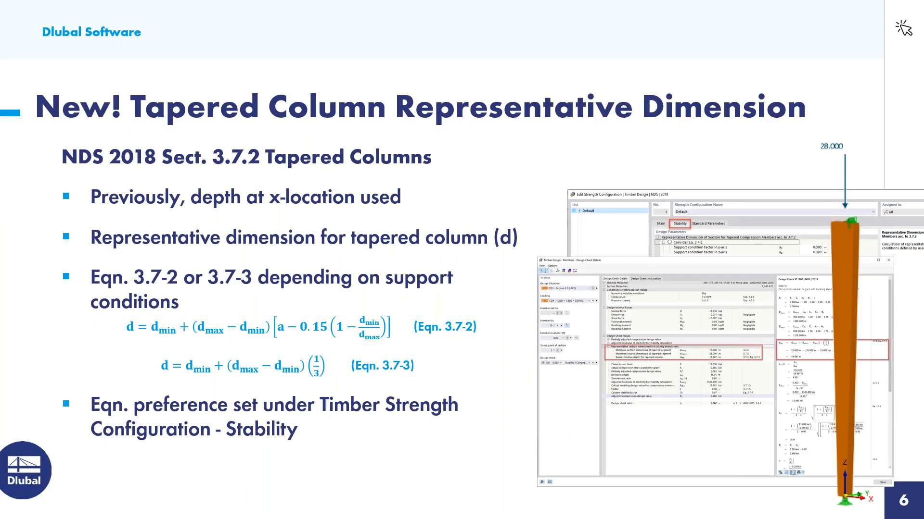
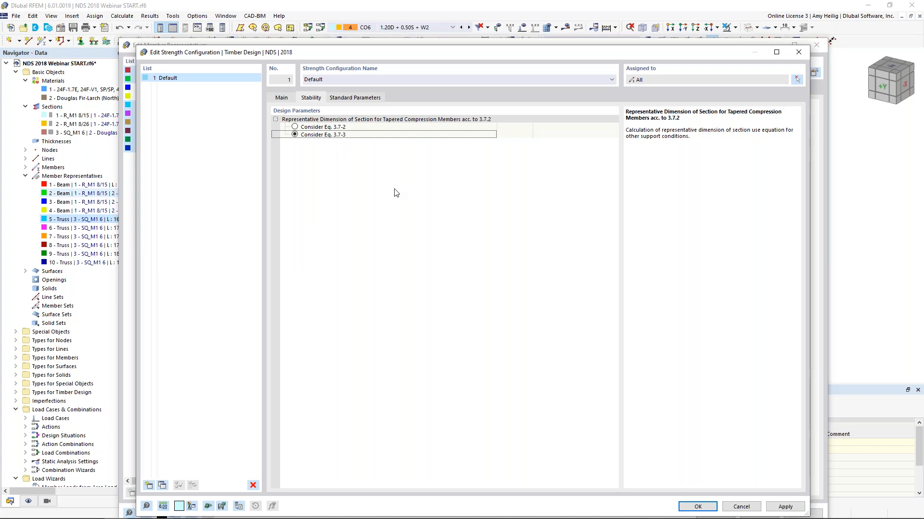
Review the load duration, temperature, format conversion, resistance and time effect factors in the strength configuration's standard parameters, and close the configuration.
left_click(373, 98)
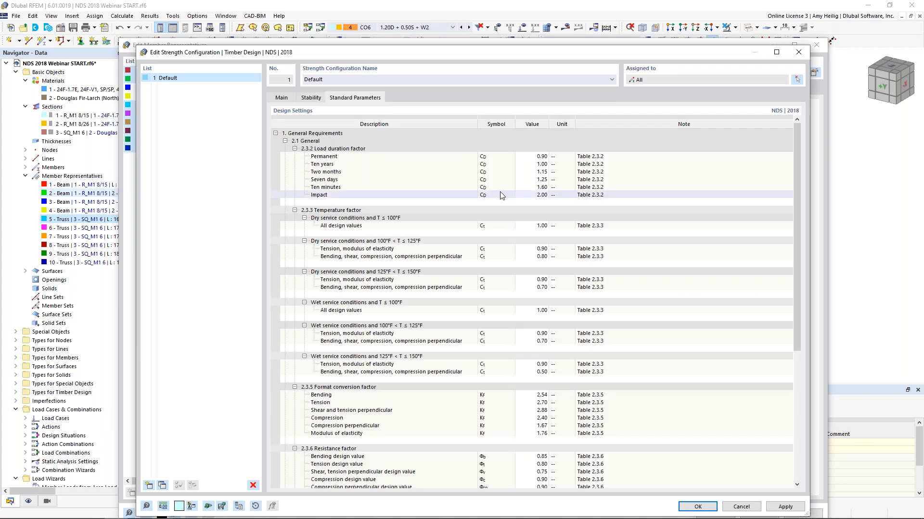
scroll(501, 195, "down", 6)
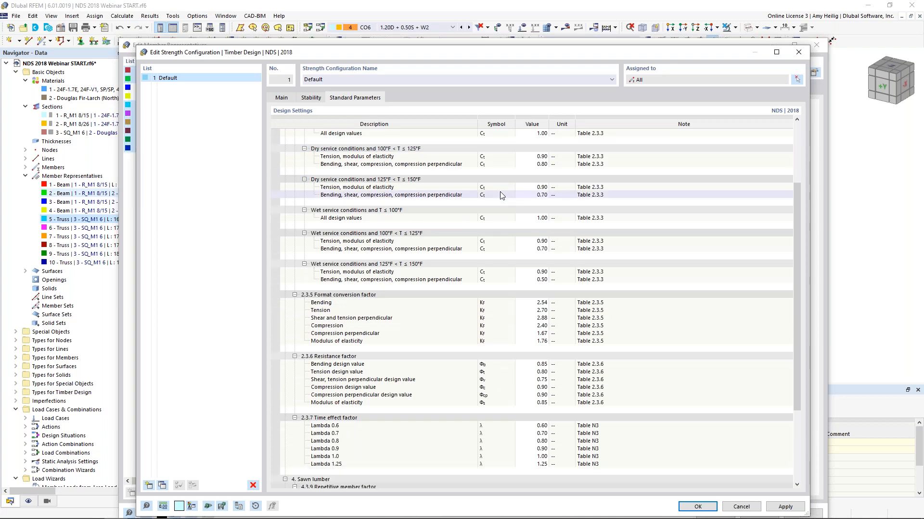
scroll(500, 194, "down", 2)
scroll(501, 194, "up", 8)
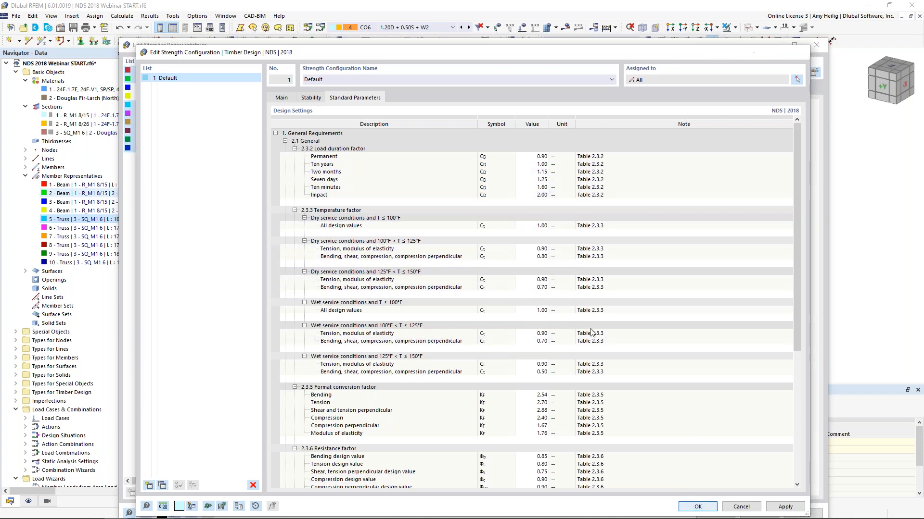
key("Escape")
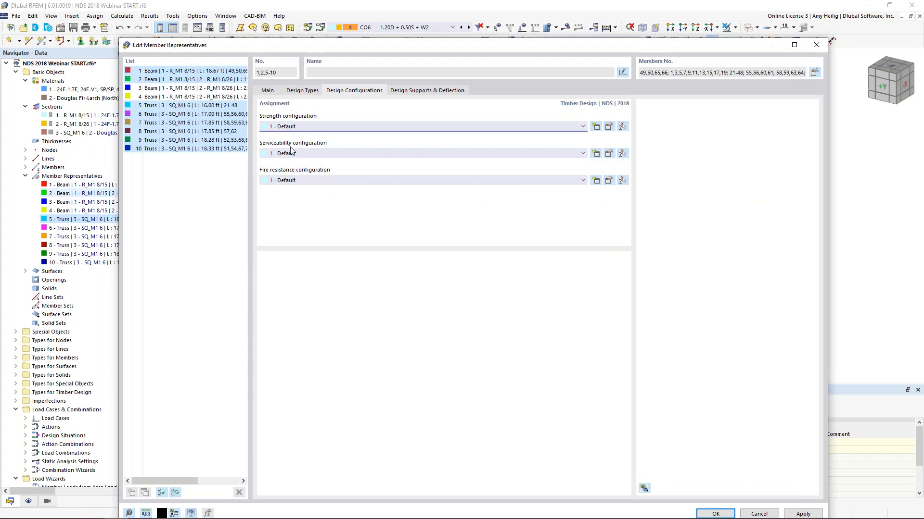
Keep the default serviceability deflection limits and remove the fire resistance configuration from the selected member representatives, accepting the edits.
left_click(609, 153)
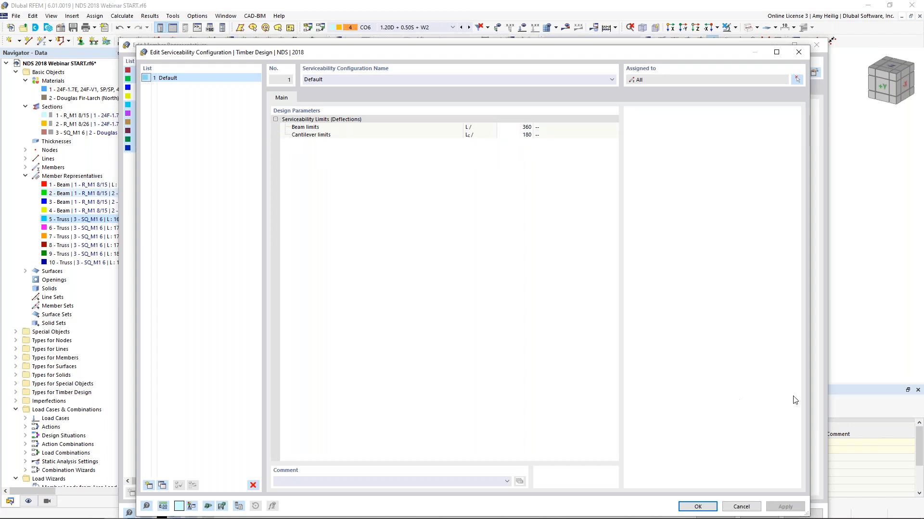
left_click(698, 507)
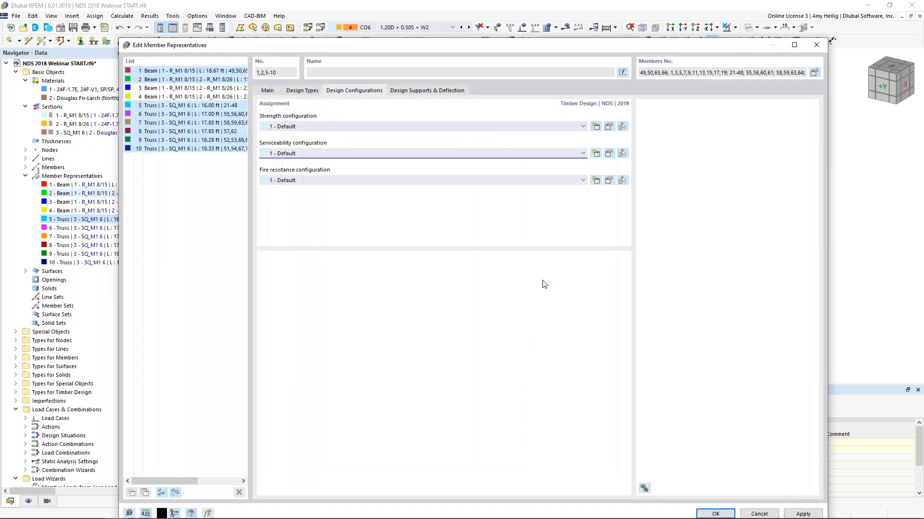
left_click(381, 181)
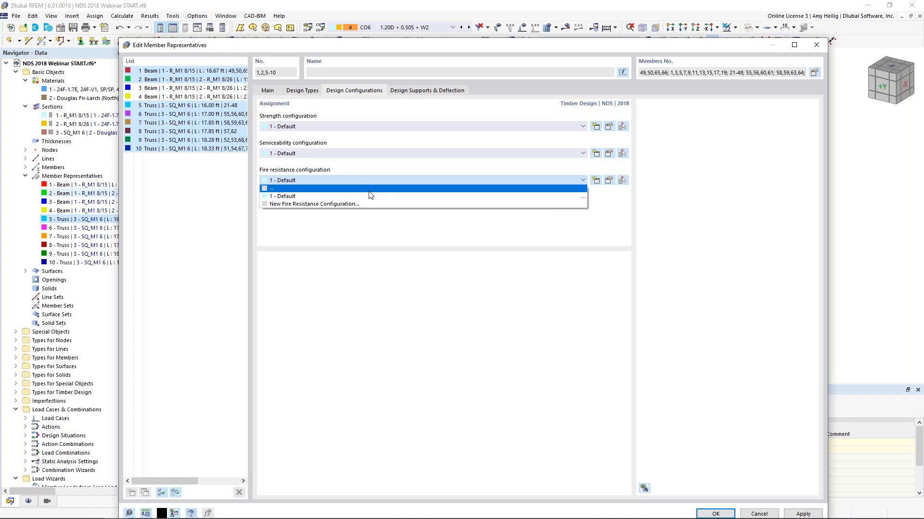
left_click(371, 189)
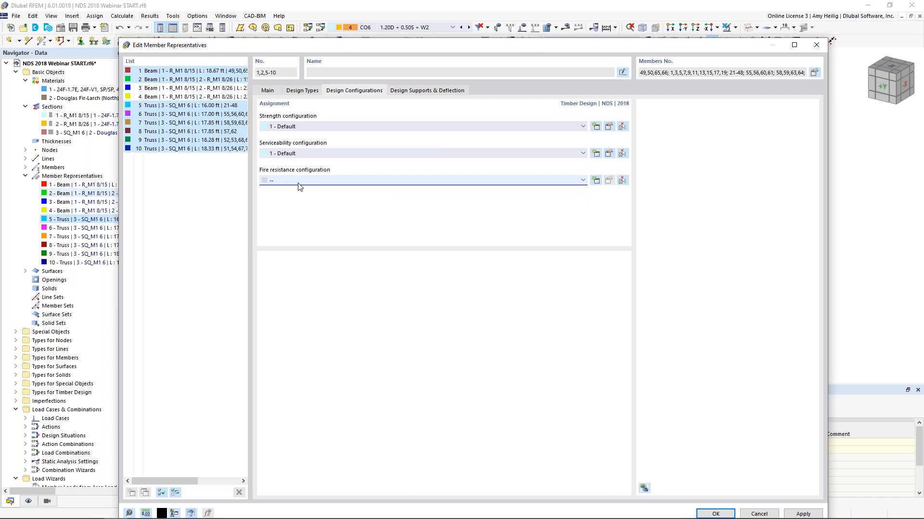
left_click(420, 92)
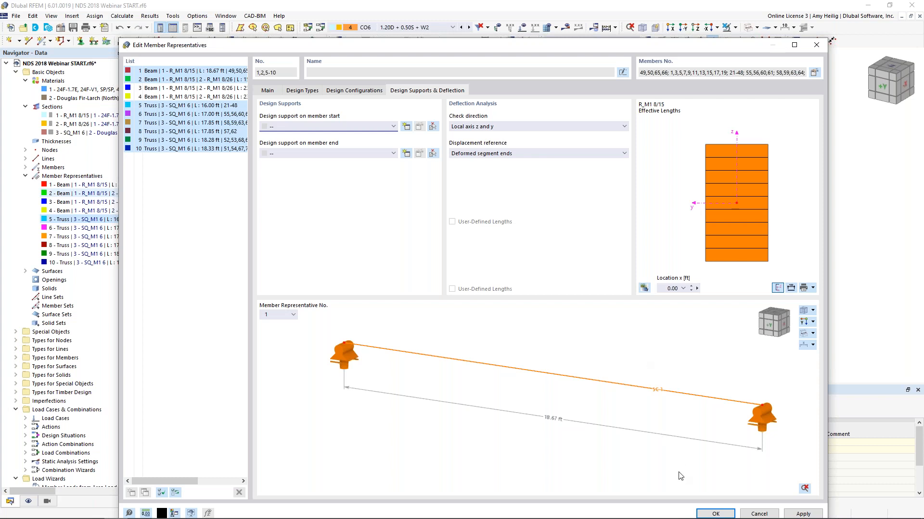
left_click(715, 514)
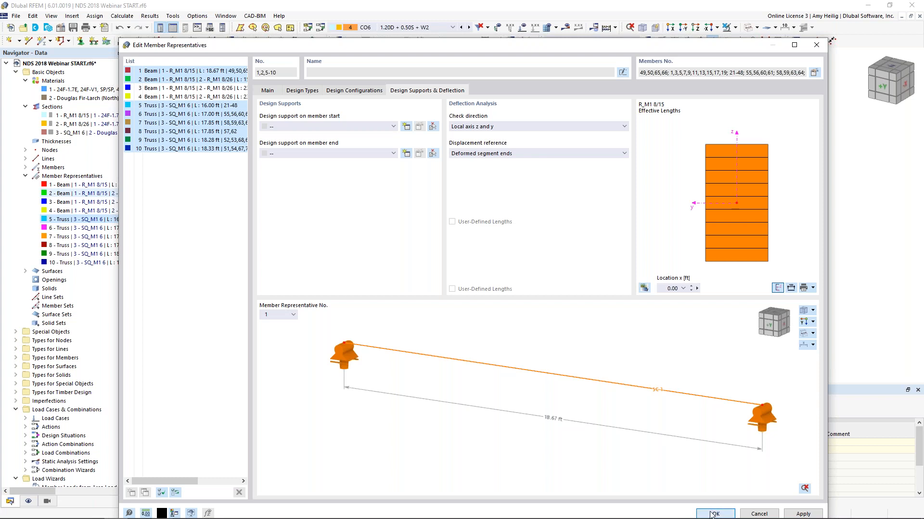
scroll(655, 332, "down", 1)
left_click(646, 340)
middle_click_drag(646, 341, 608, 262, "ctrl")
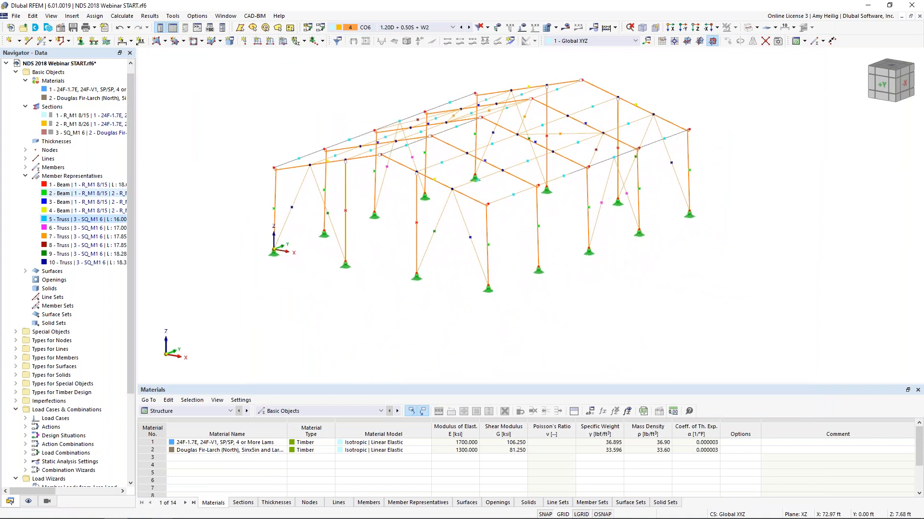
left_click(748, 28)
left_click(748, 28)
left_click(748, 28)
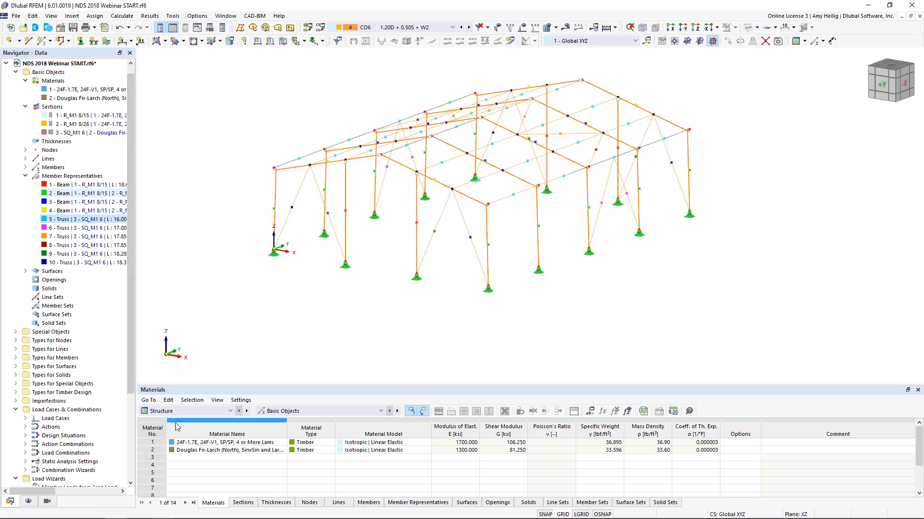
Show the Timber Design design situations in an enlarged table and exclude Section 2.4 (ASD) from the design.
left_click(186, 412)
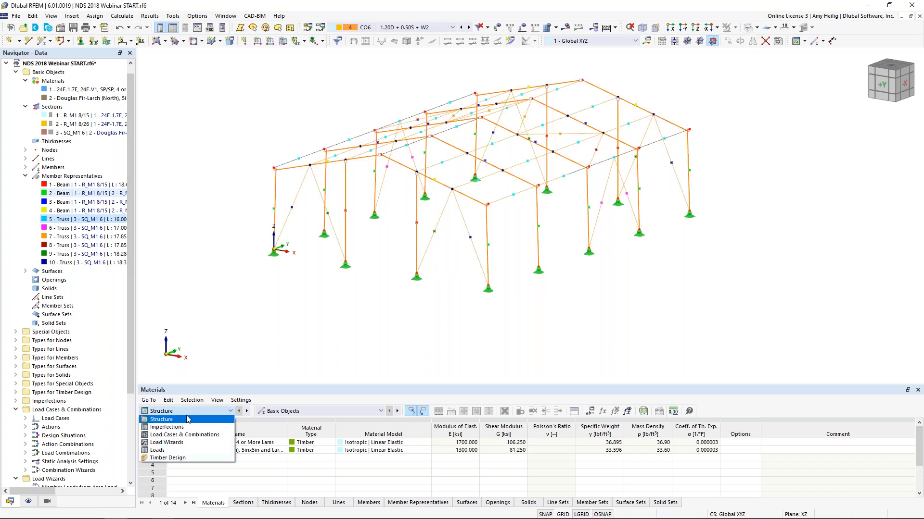
left_click(191, 459)
left_click_drag(314, 384, 310, 299)
left_click(222, 503)
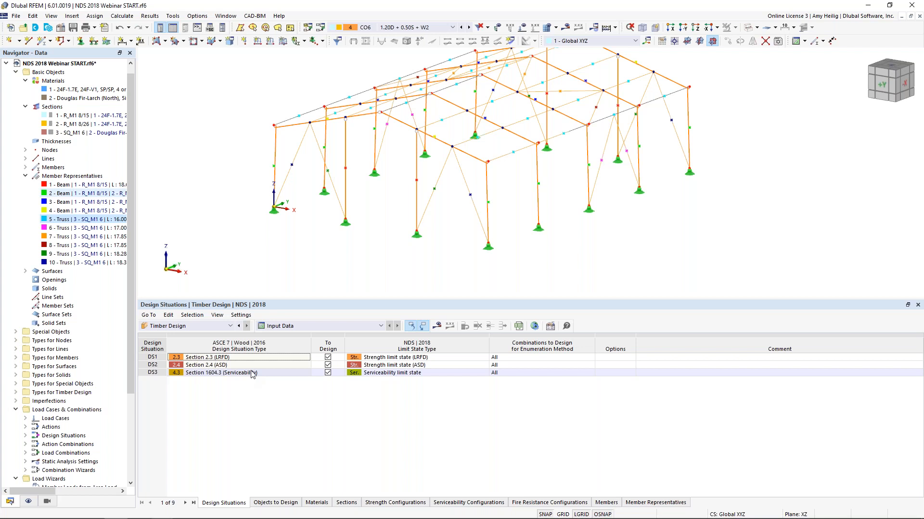
left_click(328, 366)
left_click(327, 367)
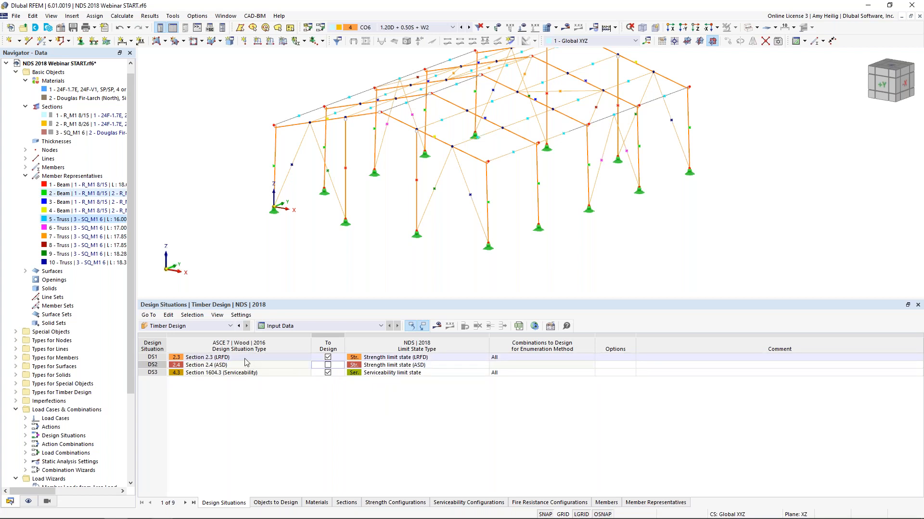
Review the available limit state types for the Section 2.3 (LRFD) and Section 1604.3 (Serviceability) design situations without changing them.
left_click(407, 357)
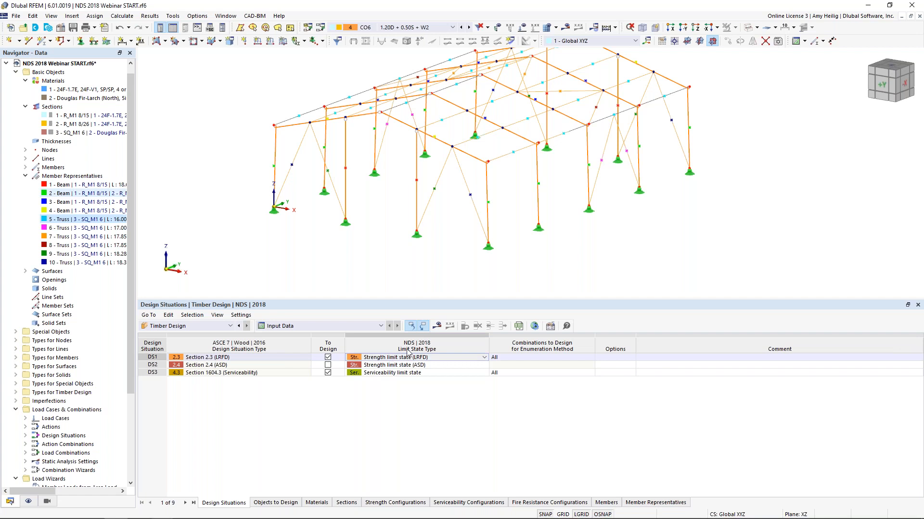
left_click(460, 360)
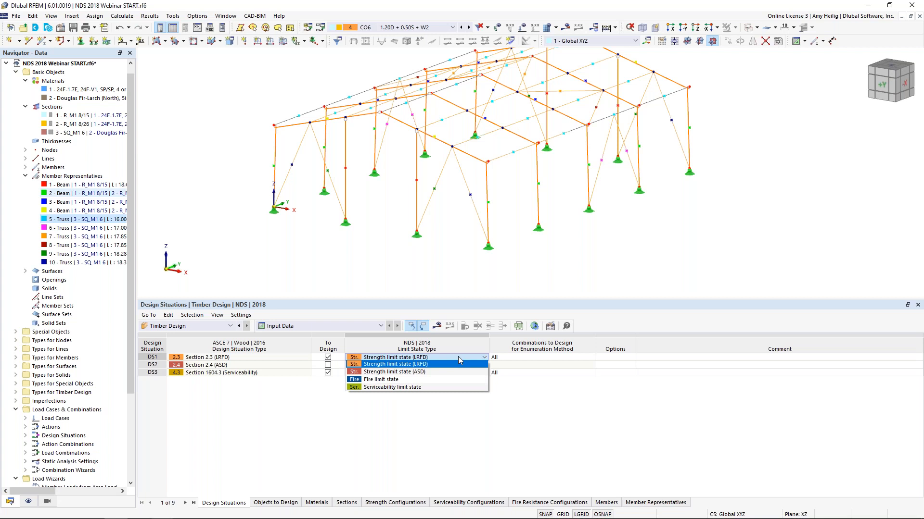
left_click(459, 360)
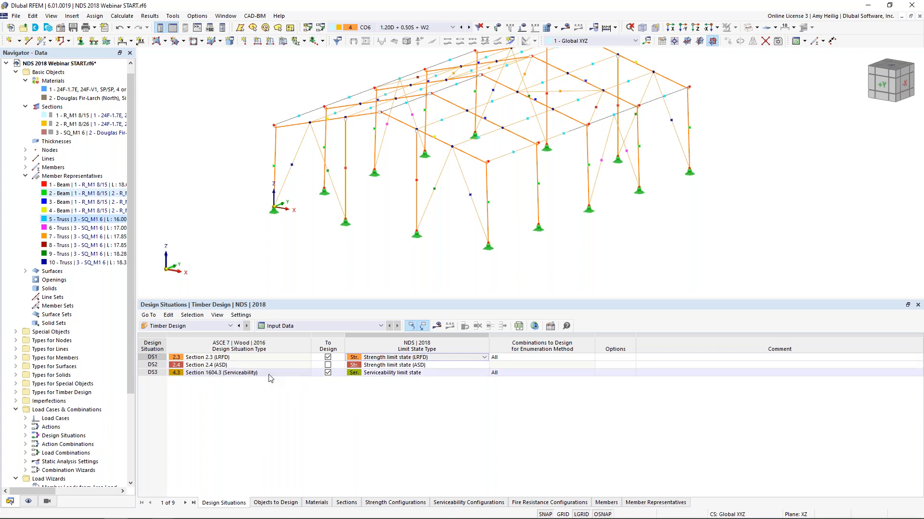
left_click(398, 377)
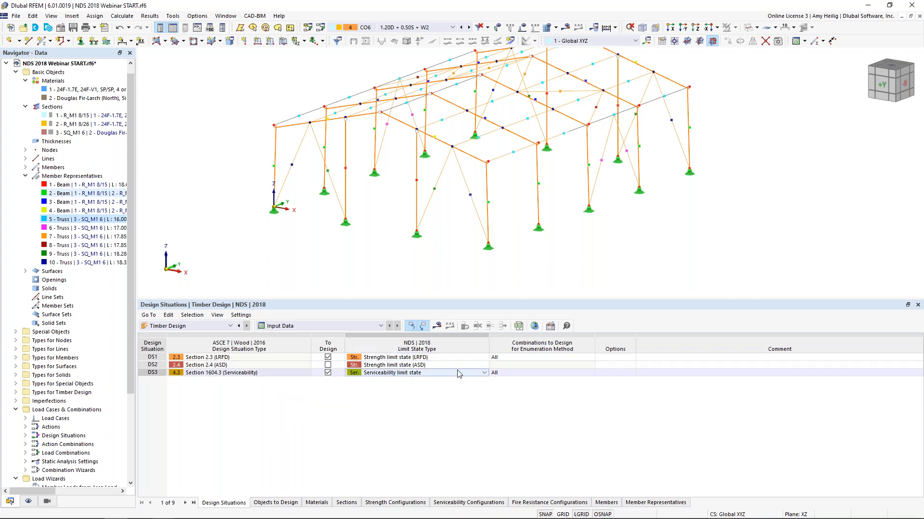
left_click(484, 373)
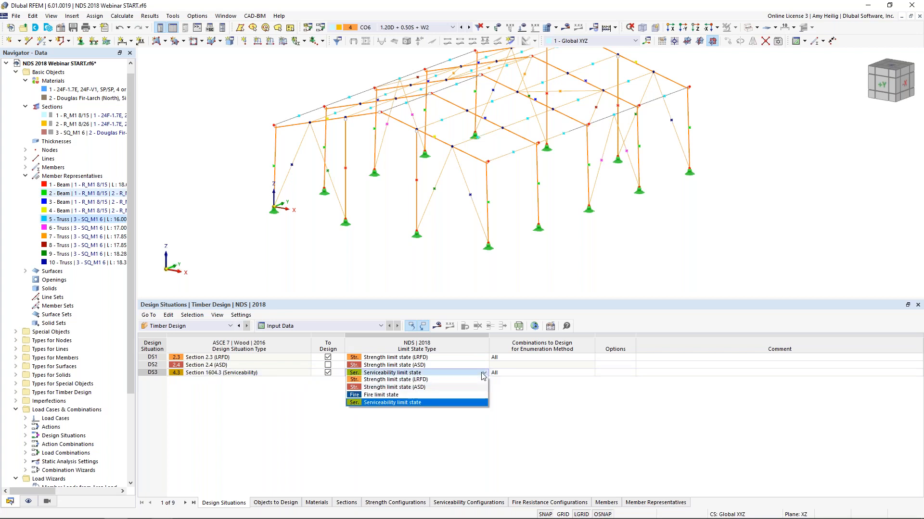
left_click(403, 403)
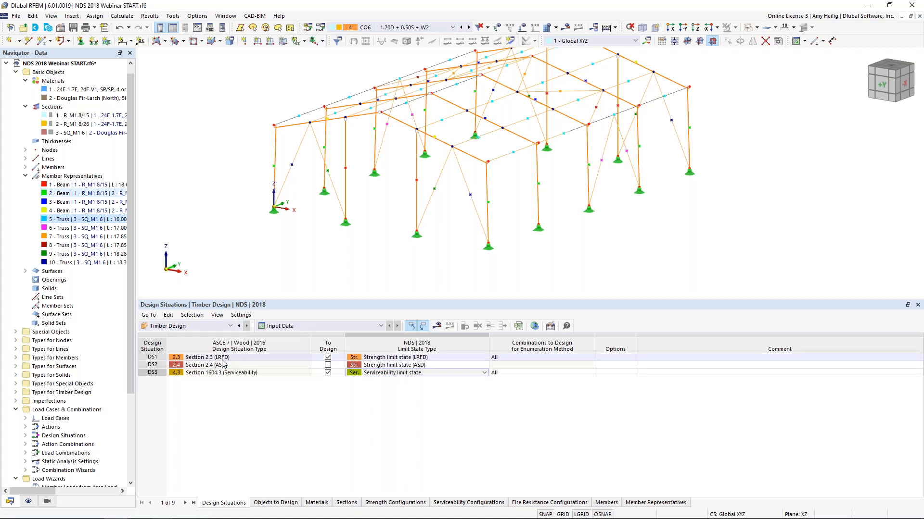
left_click(393, 374)
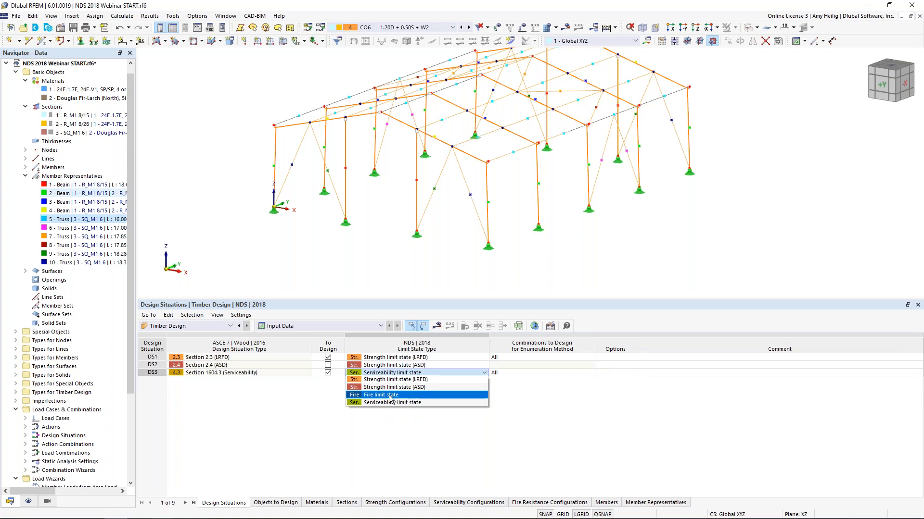
left_click(332, 407)
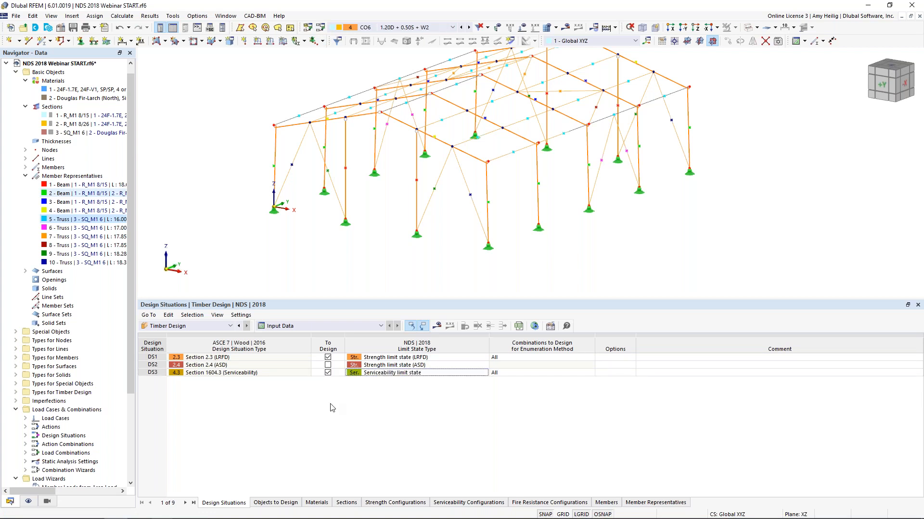
Check the members and member representatives set for design and run the timber design calculation.
left_click(278, 503)
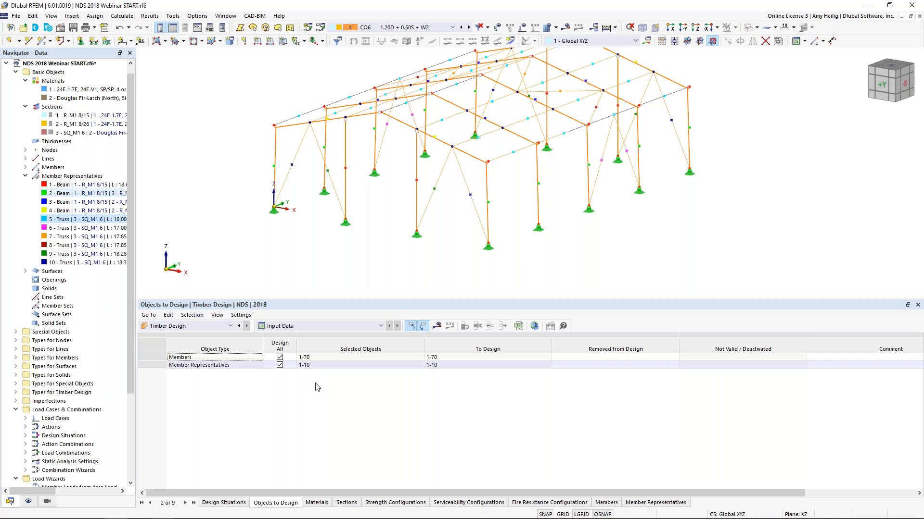
left_click(437, 327)
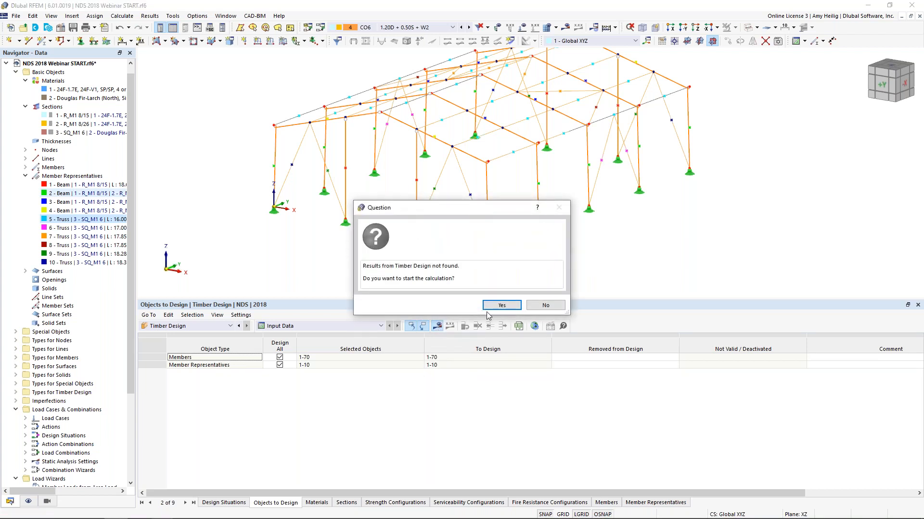
left_click(500, 305)
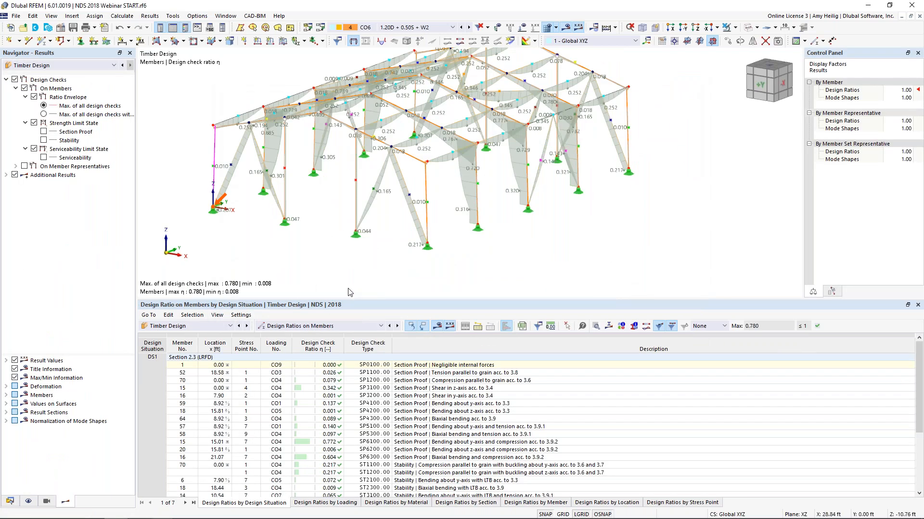
Enlarge the timber design results table and list the design ratios by member representative.
left_click_drag(356, 299, 356, 247)
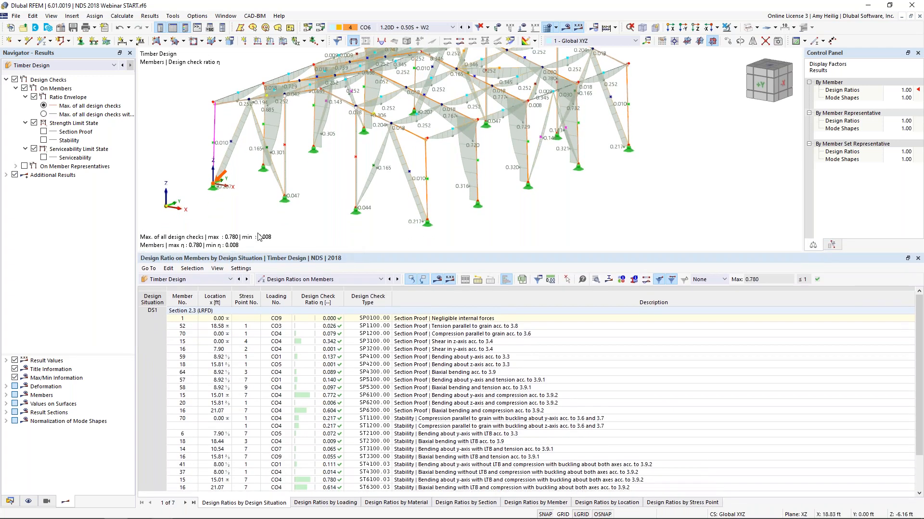
left_click(203, 283)
left_click(202, 283)
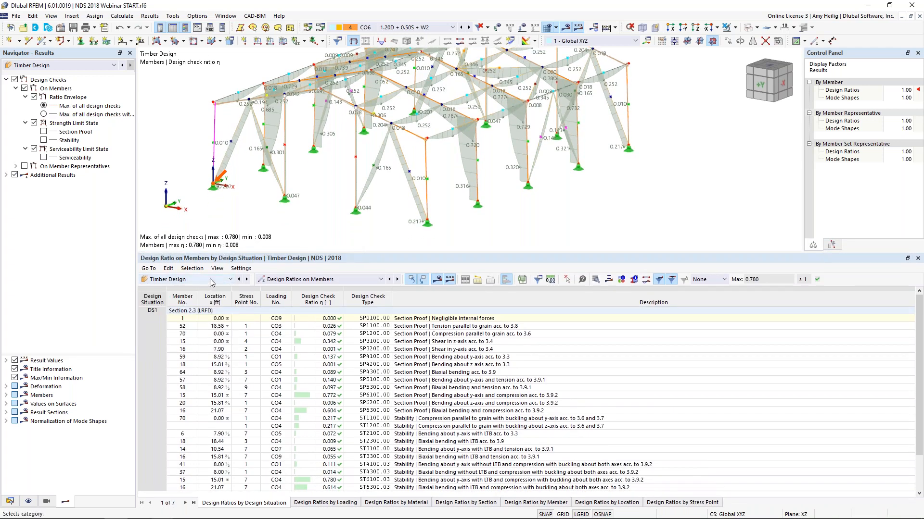
left_click(296, 280)
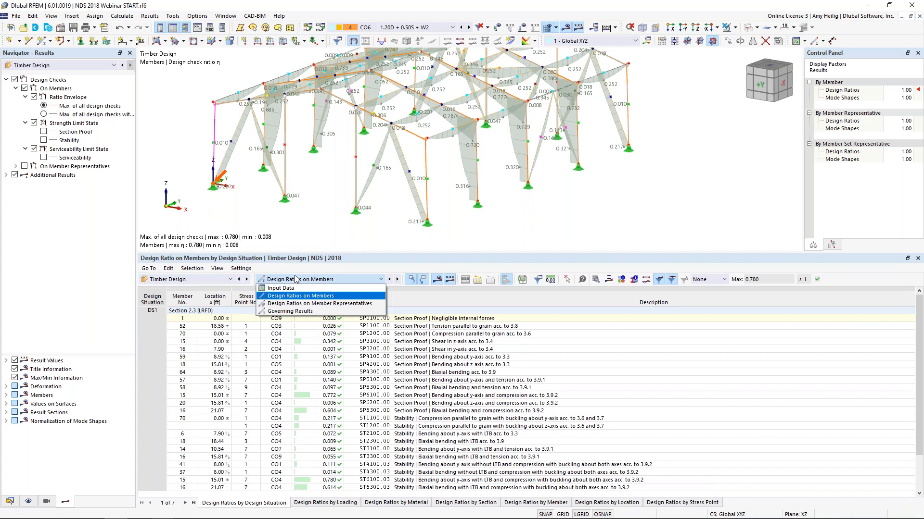
left_click(296, 304)
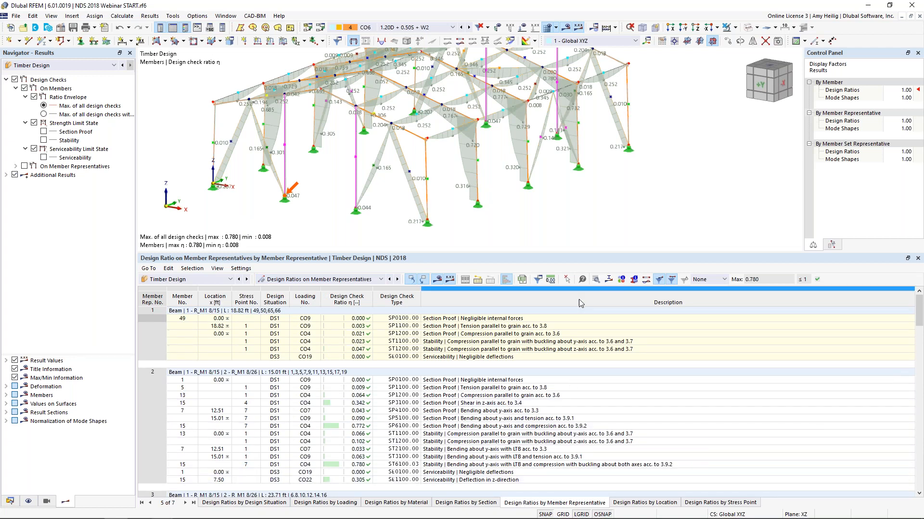
Examine the section proof checks listed for member representative 2, from negligible internal forces to bending about the y-axis and tension, and locate them in the model.
left_click(500, 381)
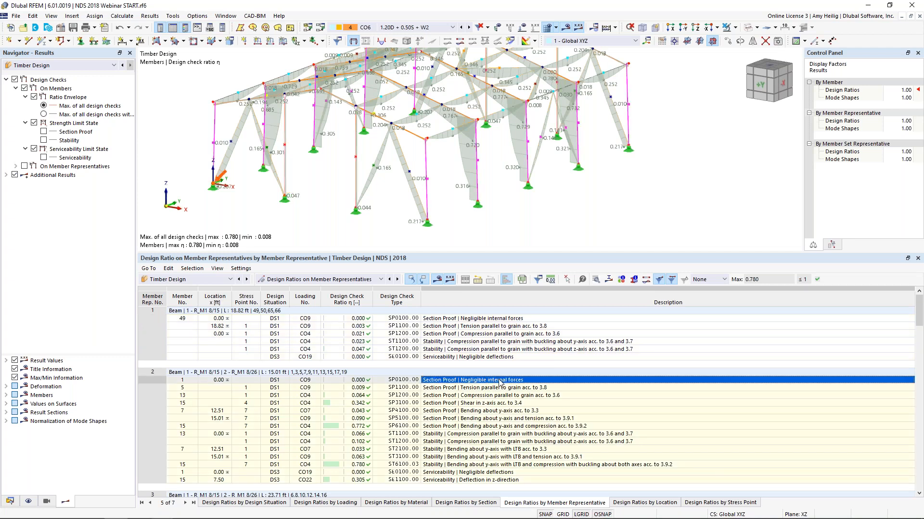
left_click(499, 386)
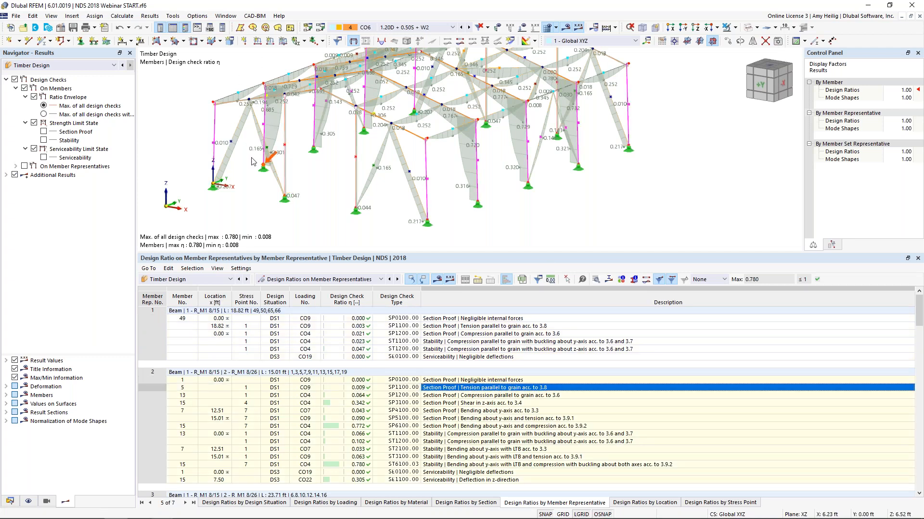
left_click(435, 395)
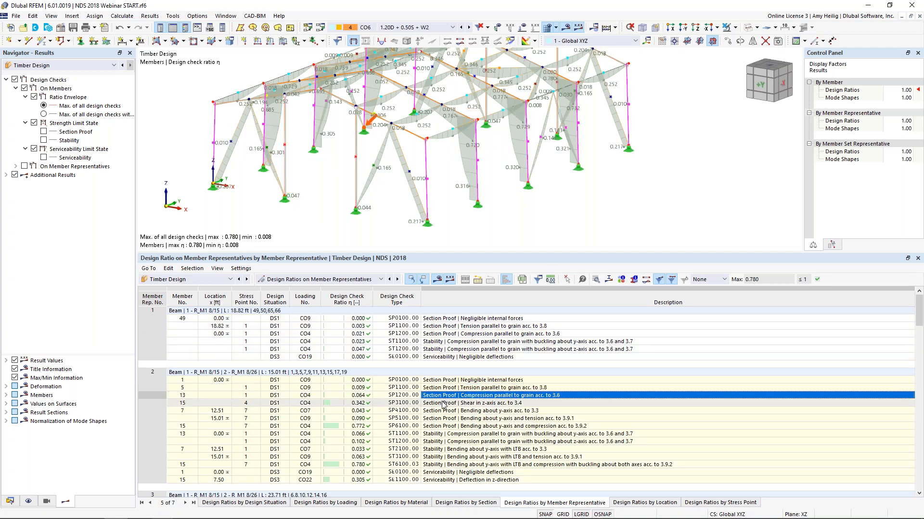
left_click(442, 403)
left_click(437, 411)
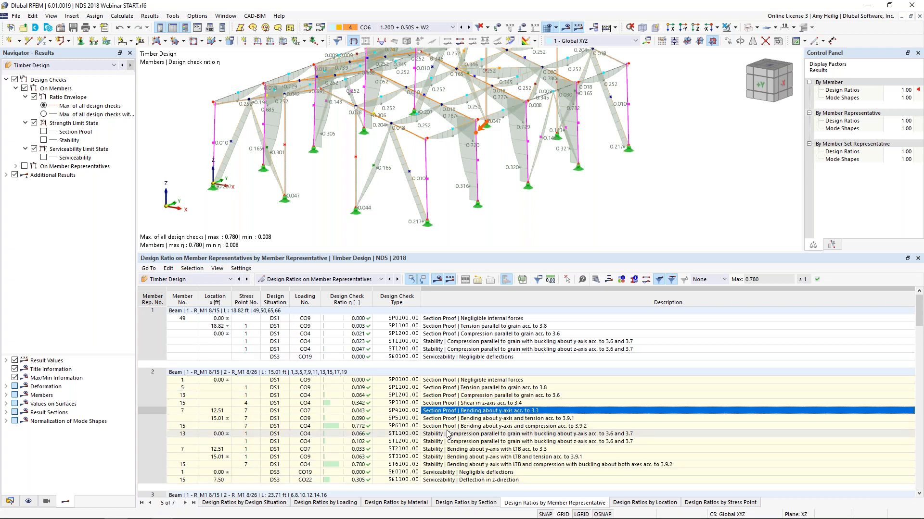
left_click(446, 418)
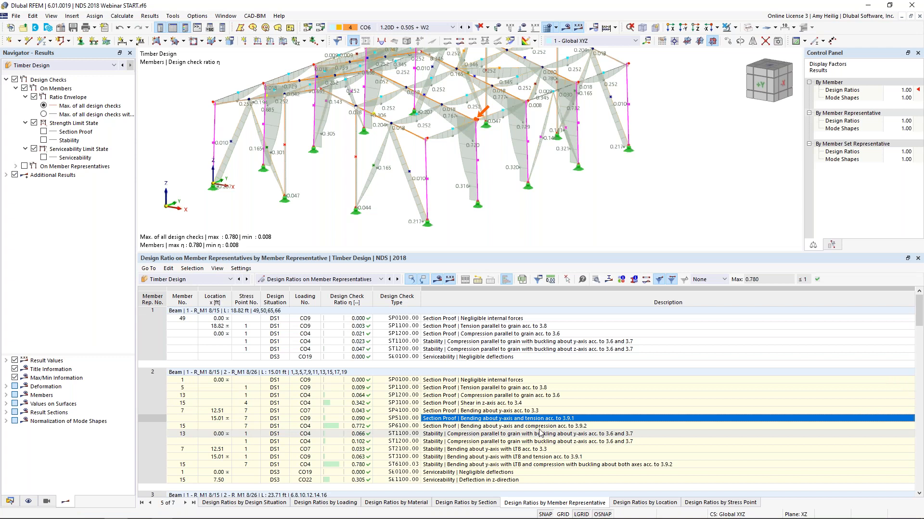
scroll(487, 382, "down", 3)
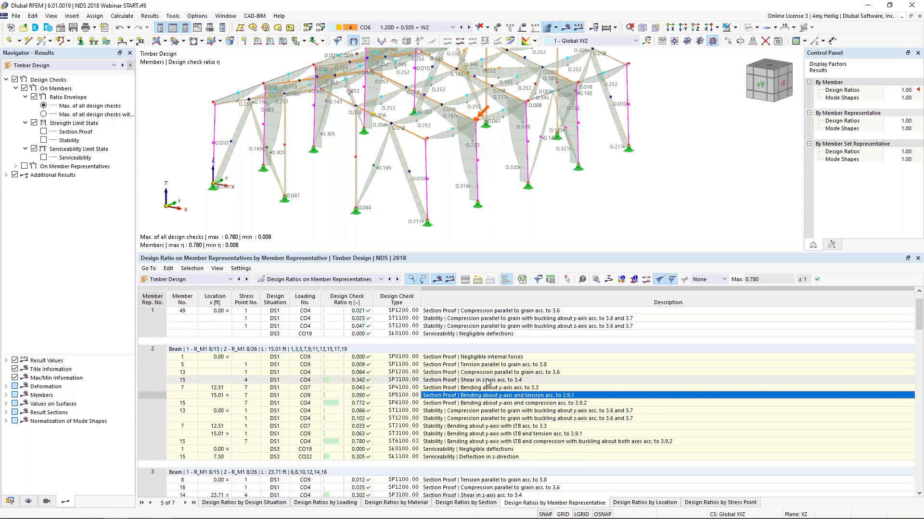
scroll(487, 382, "up", 3)
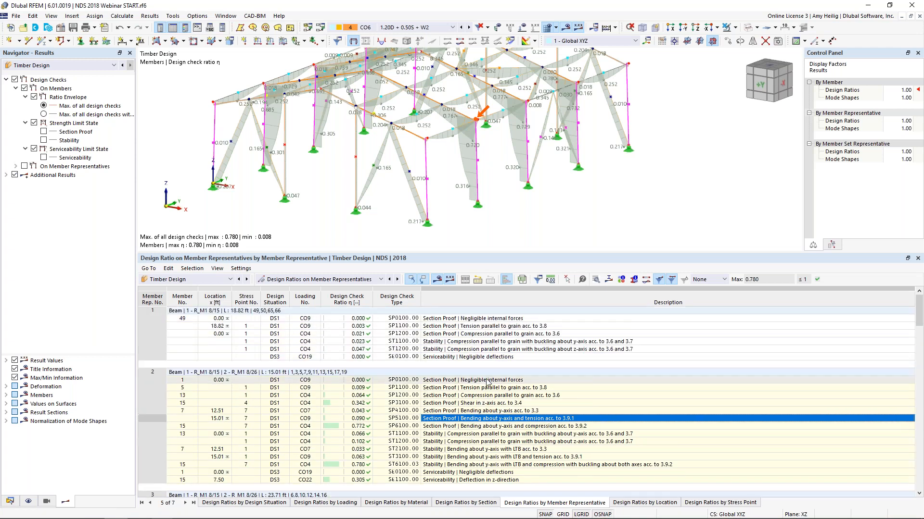
Filter the design ratios to the Max check of each member representative, inspect representative 4, and restore the unfiltered list with None.
left_click(724, 280)
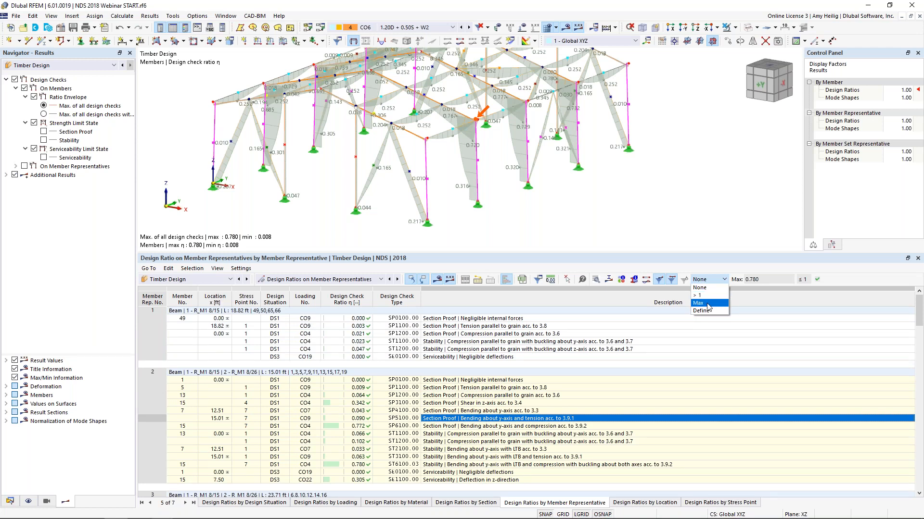
left_click(708, 305)
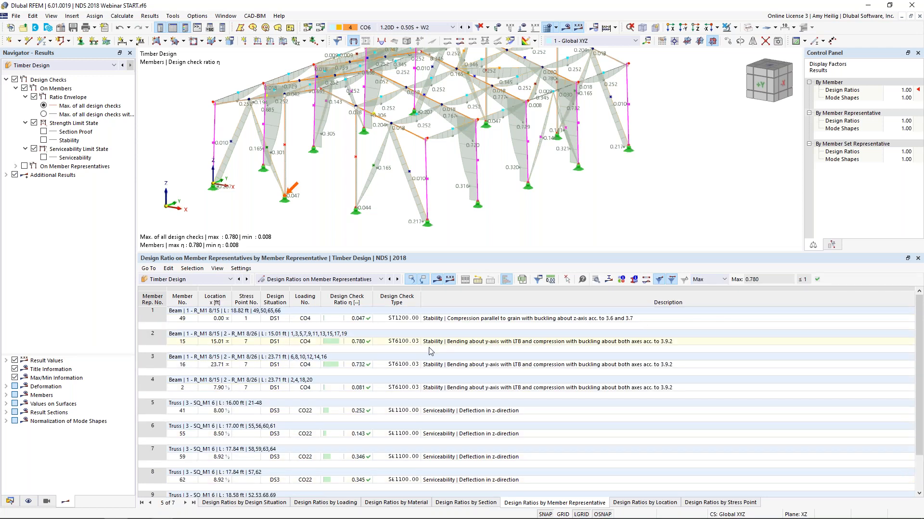
left_click(438, 389)
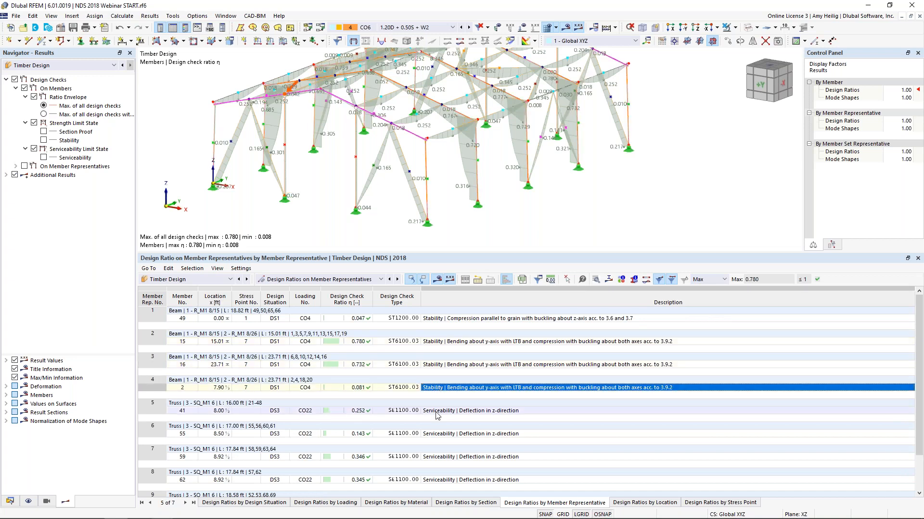
left_click(724, 280)
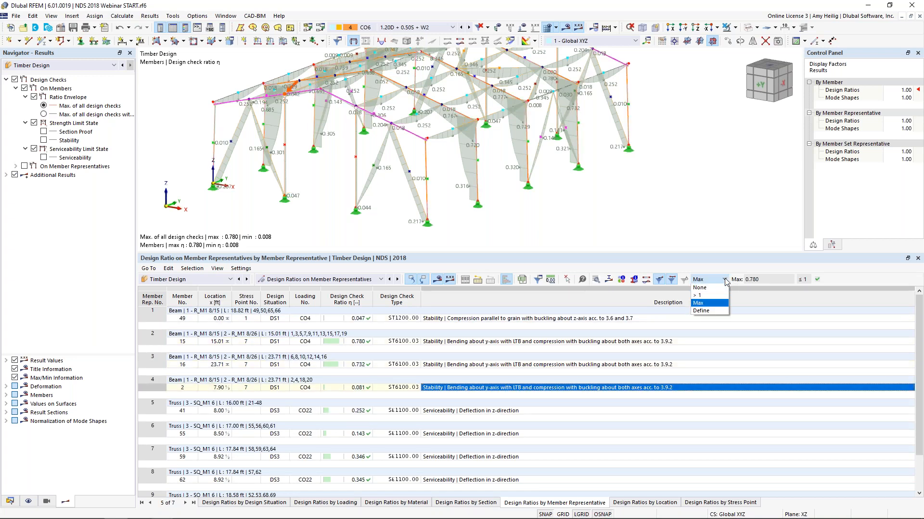
left_click(716, 288)
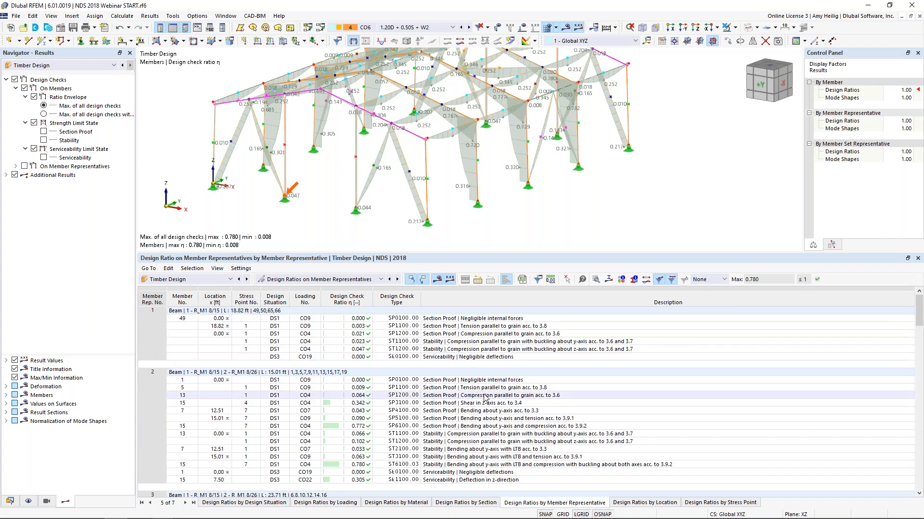
Open the design check details for member 13's ST1100 stability check in representative 2 and review the formulas and symbol definitions.
scroll(483, 404, "down", 1)
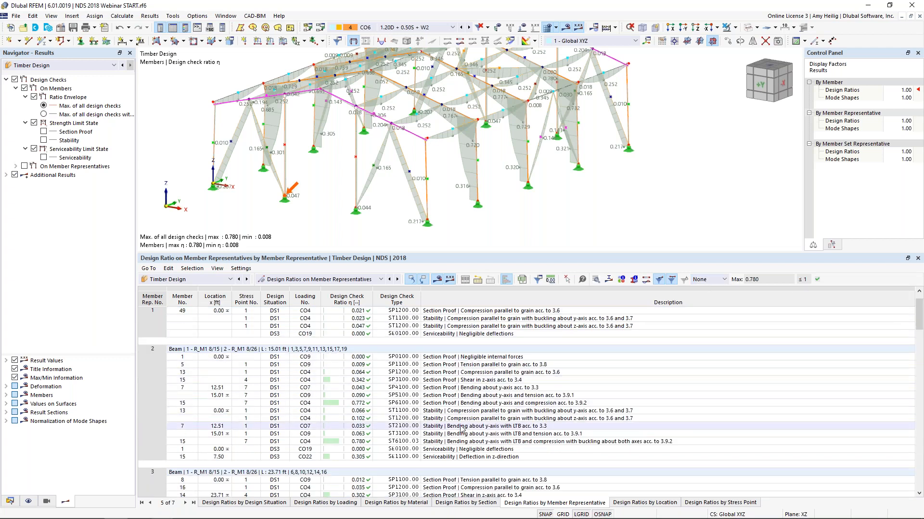
left_click(463, 411)
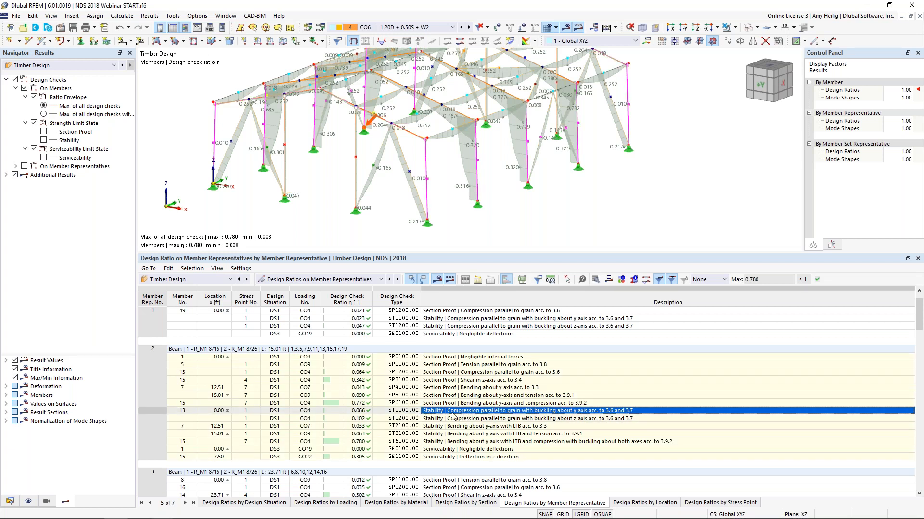
middle_click_drag(378, 162, 373, 208)
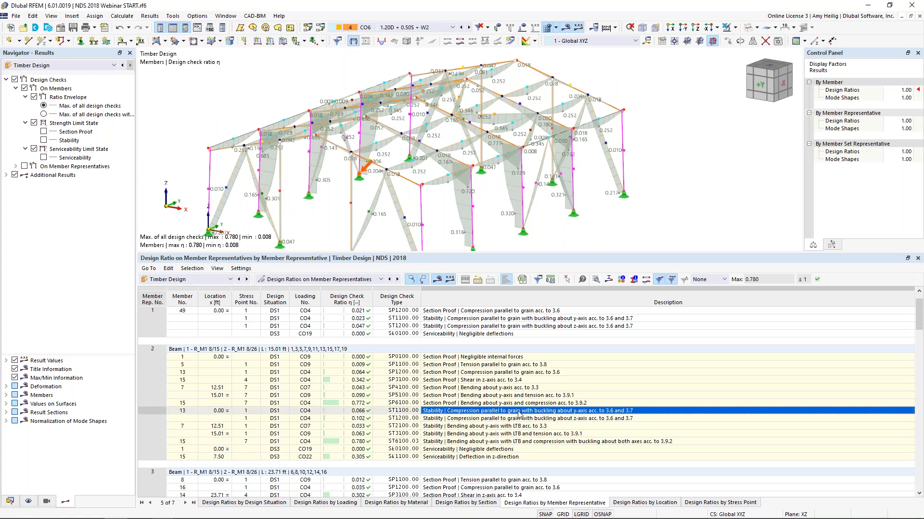
left_click(597, 282)
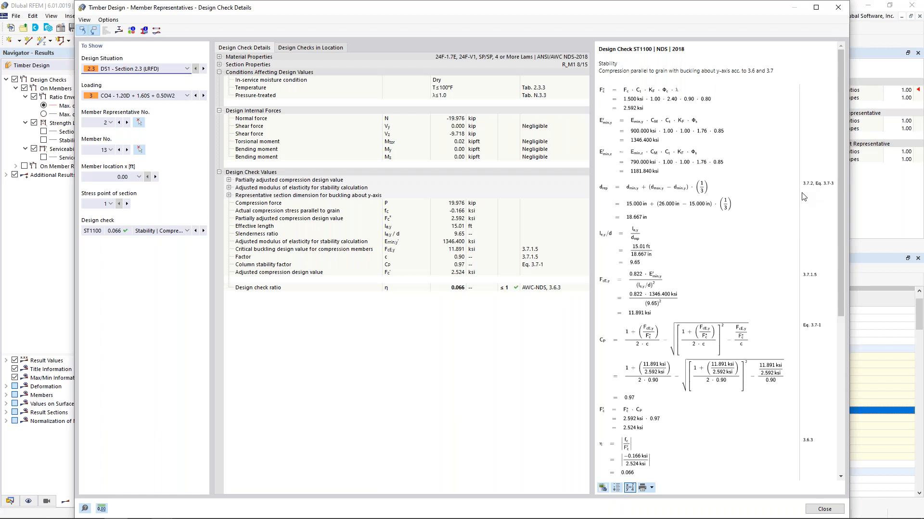
scroll(747, 235, "down", 1)
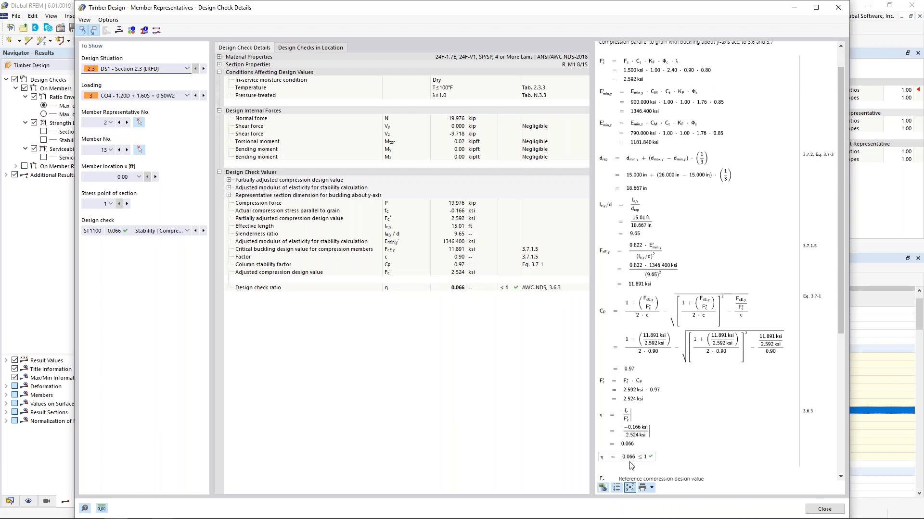
scroll(631, 466, "down", 4)
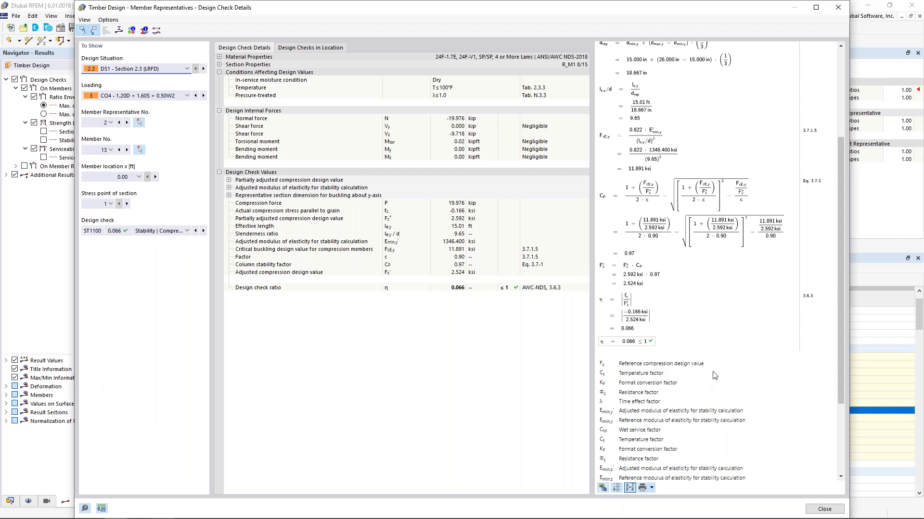
Review the available design checks for member 13, locate the formula for the tapered column's representative depth, and close the details.
left_click(178, 230)
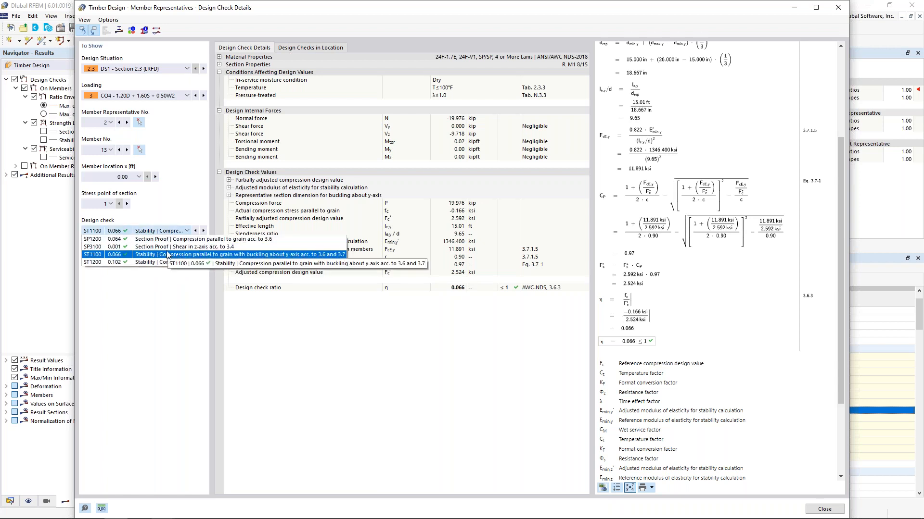
left_click(161, 286)
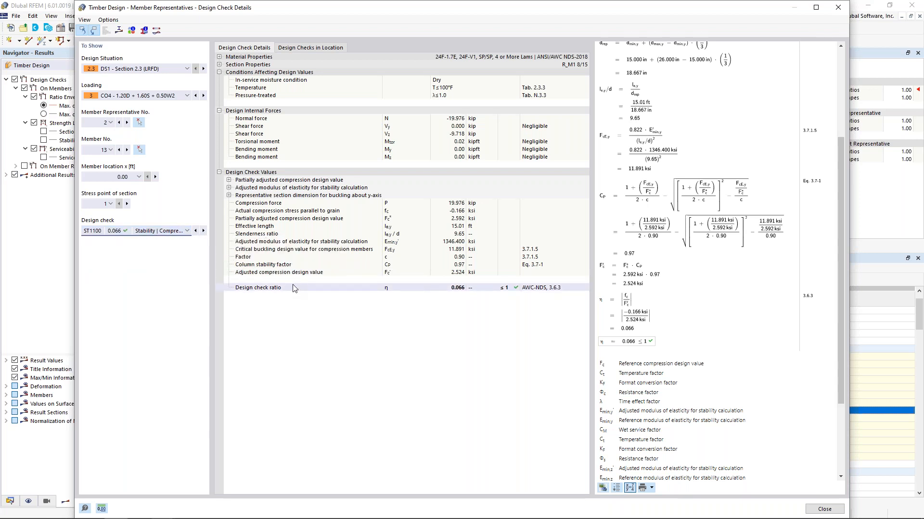
left_click(230, 195)
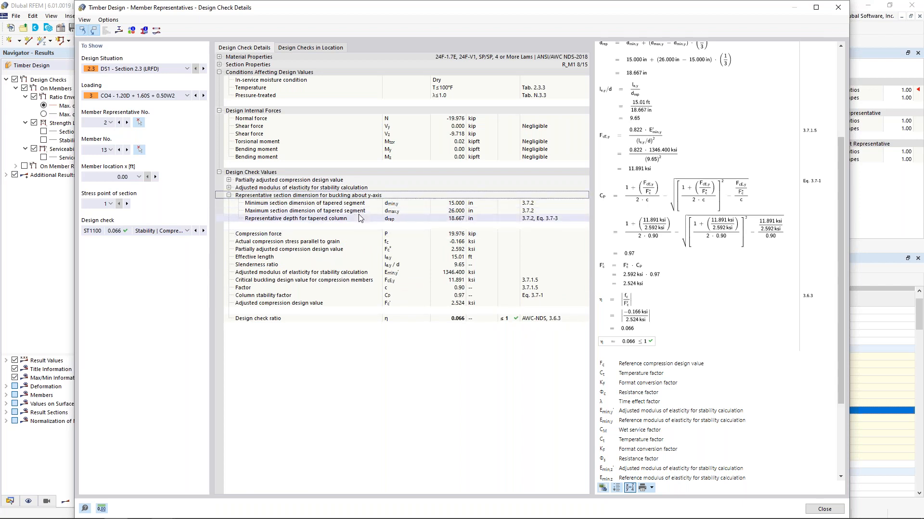
left_click(448, 220)
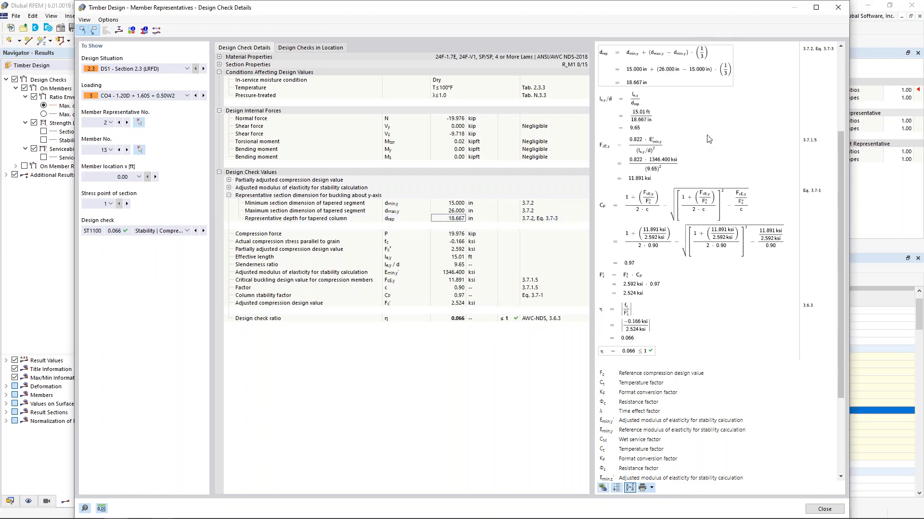
scroll(717, 115, "up", 3)
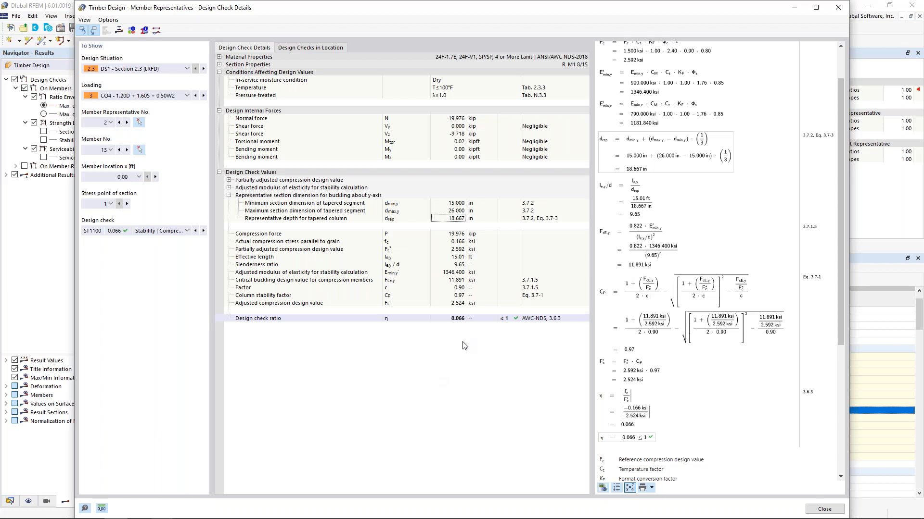
left_click(823, 508)
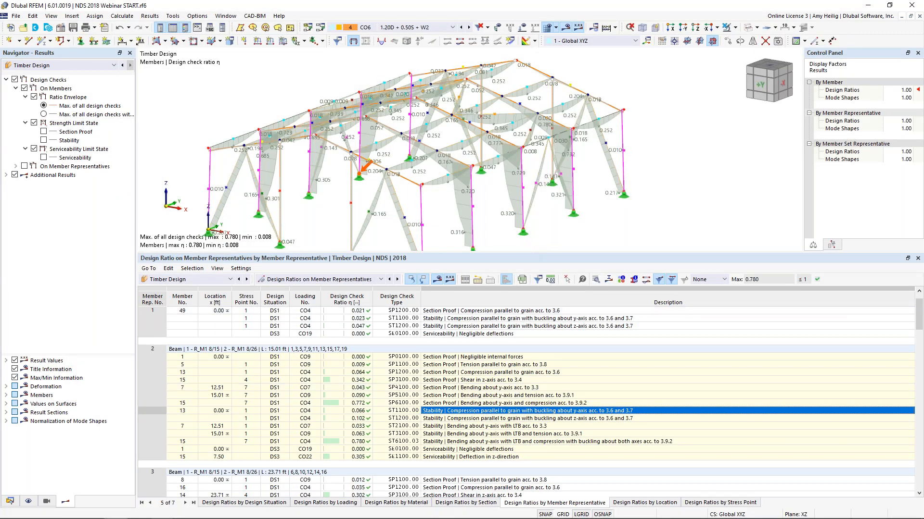
Enlarge the model view and isolate the second frame along the building using visibility by selected and related objects.
left_click_drag(526, 253, 523, 324)
middle_click_drag(530, 249, 571, 208)
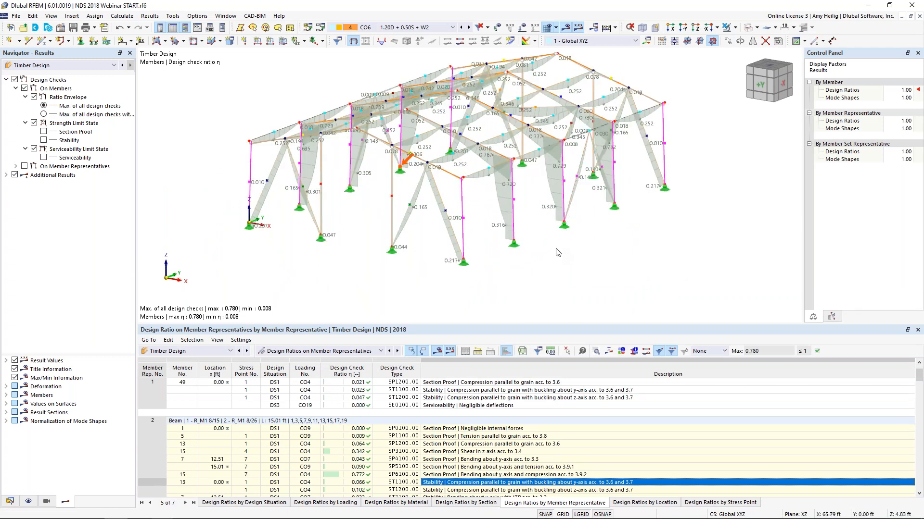
middle_click_drag(555, 268, 450, 253, "ctrl")
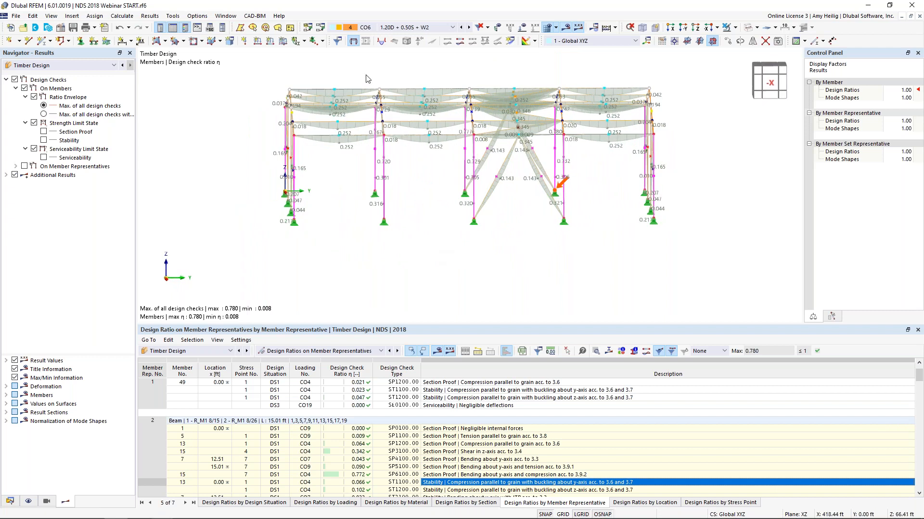
left_click(377, 180)
left_click(735, 27)
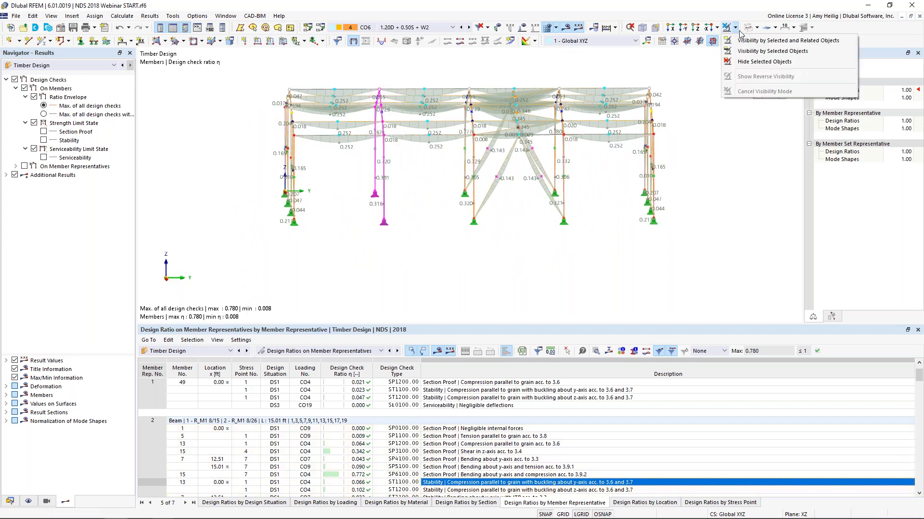
left_click(743, 41)
middle_click_drag(368, 222, 372, 202, "ctrl")
scroll(364, 221, "up", 1)
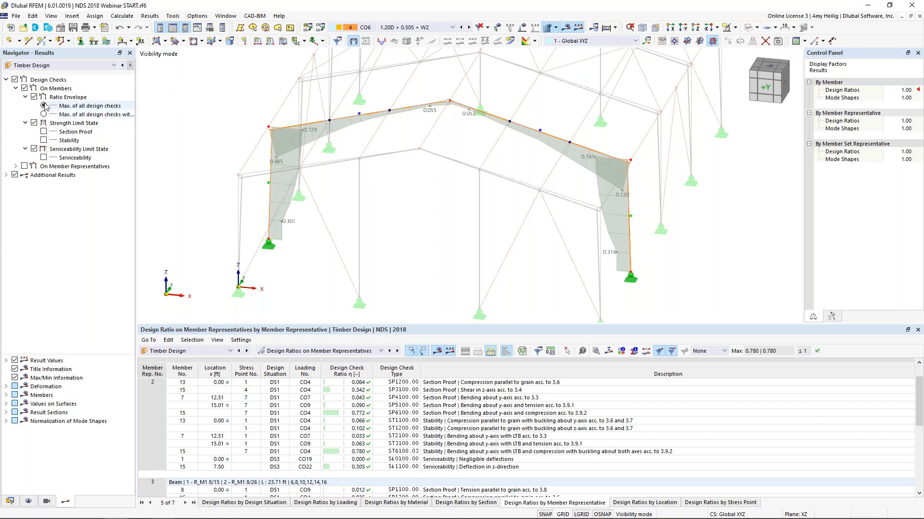
Hide the ratio envelope, inspect the isolated frame's serviceability ratios, and display its stability ratios instead.
left_click(57, 66)
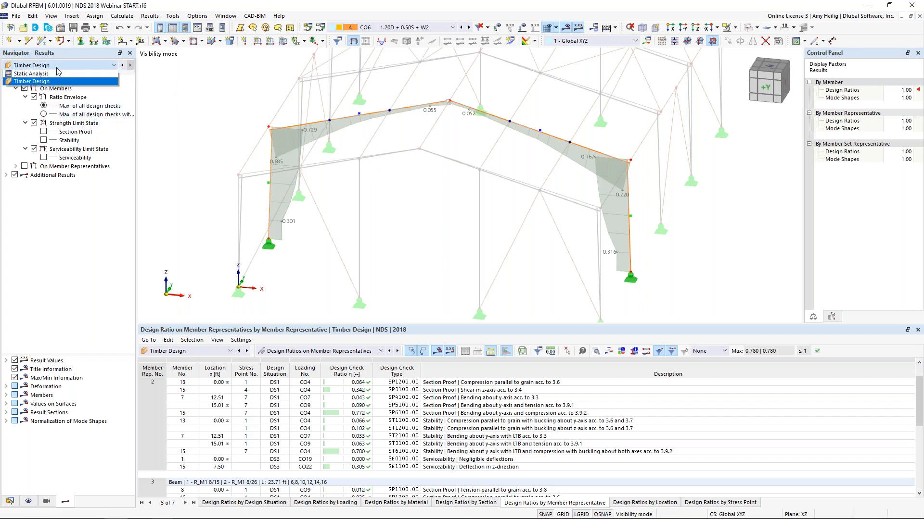
left_click(55, 81)
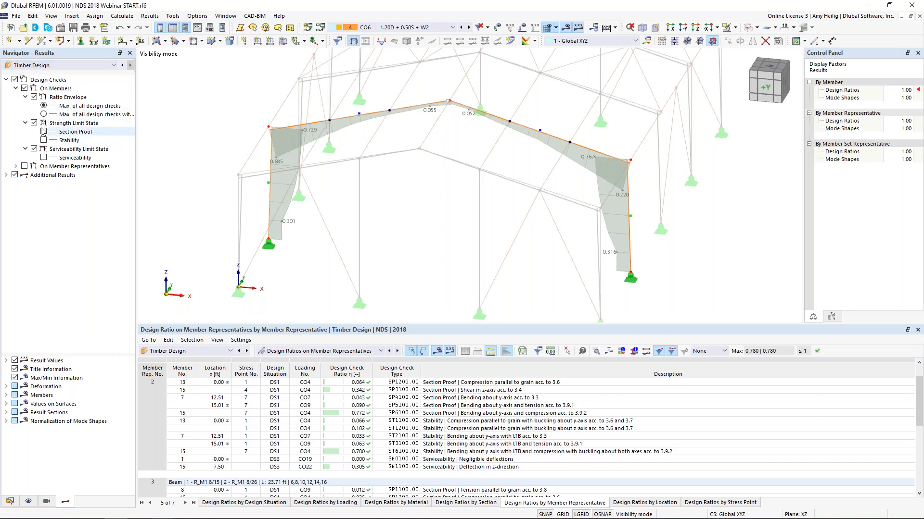
left_click(34, 98)
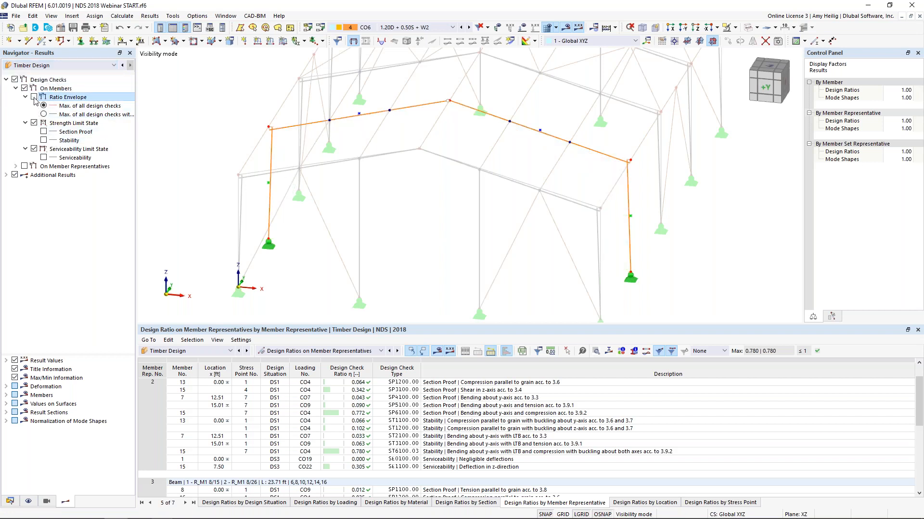
left_click(44, 158)
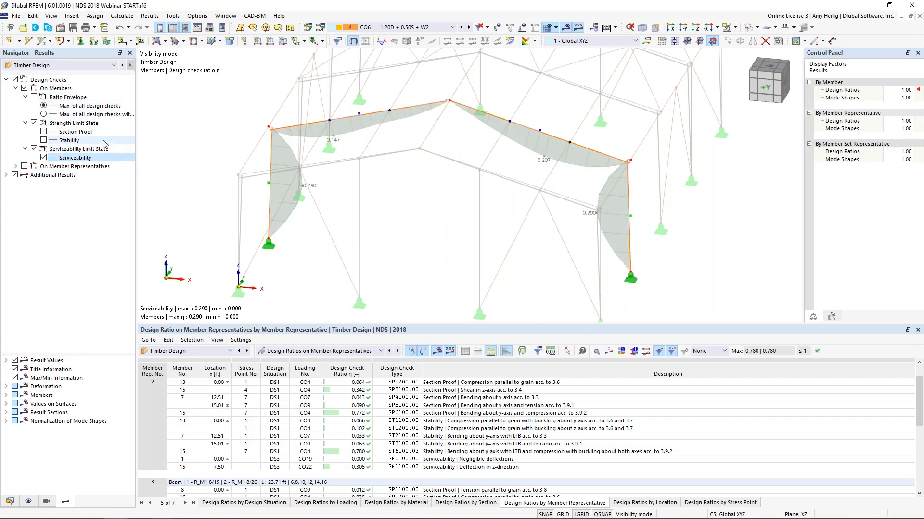
left_click(44, 159)
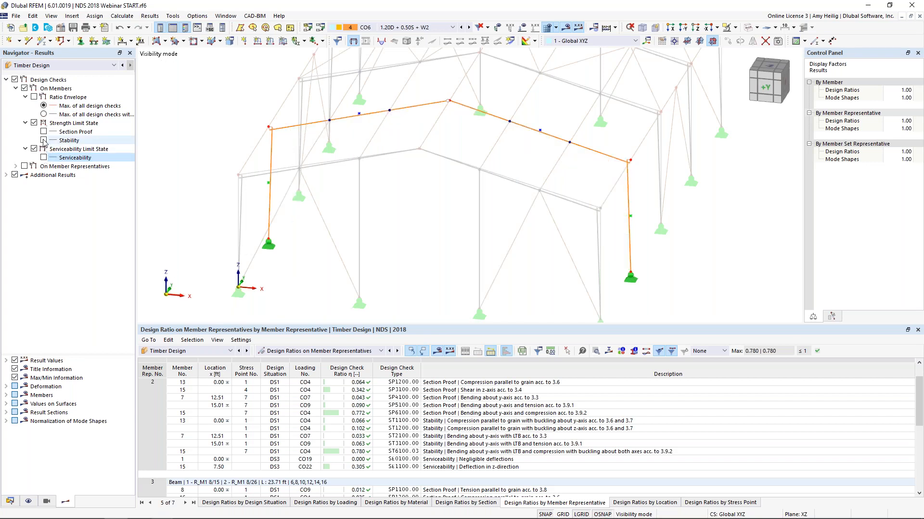
left_click(43, 140)
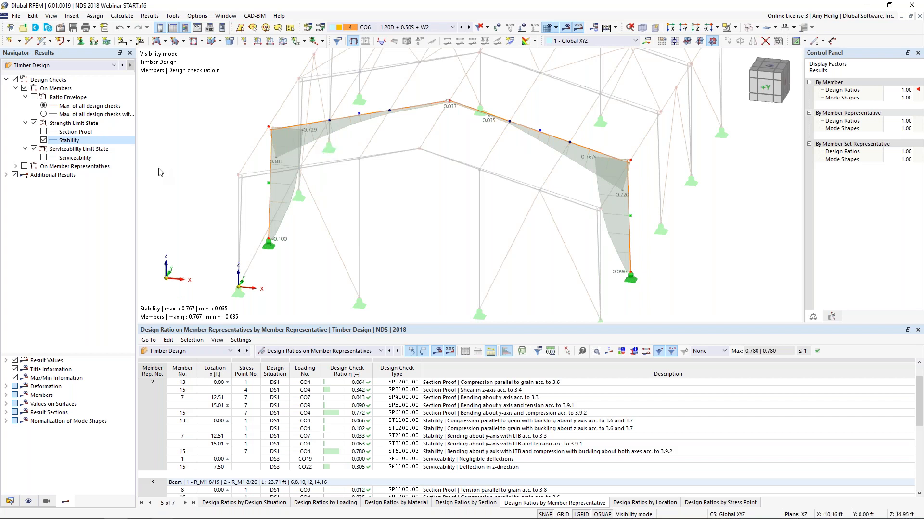
Display the static analysis results in both the model view and the results table, and enlarge the table area.
left_click(84, 68)
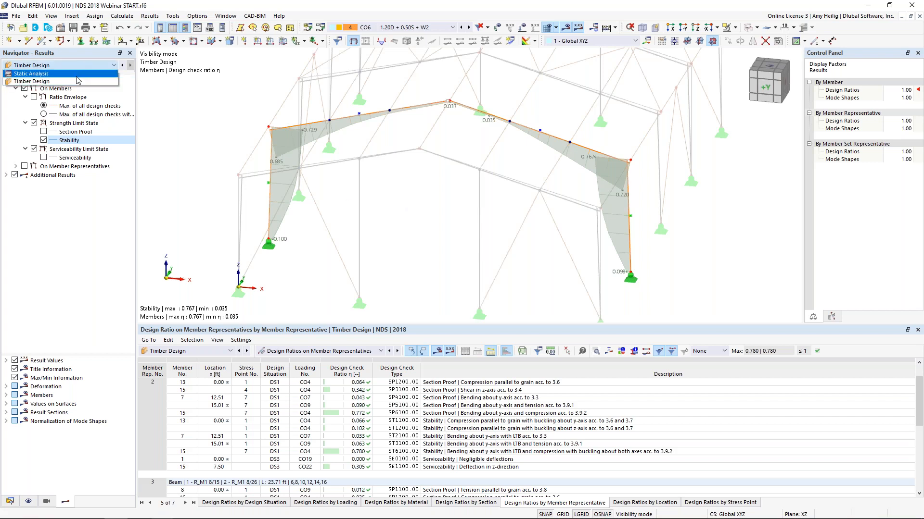
left_click(80, 74)
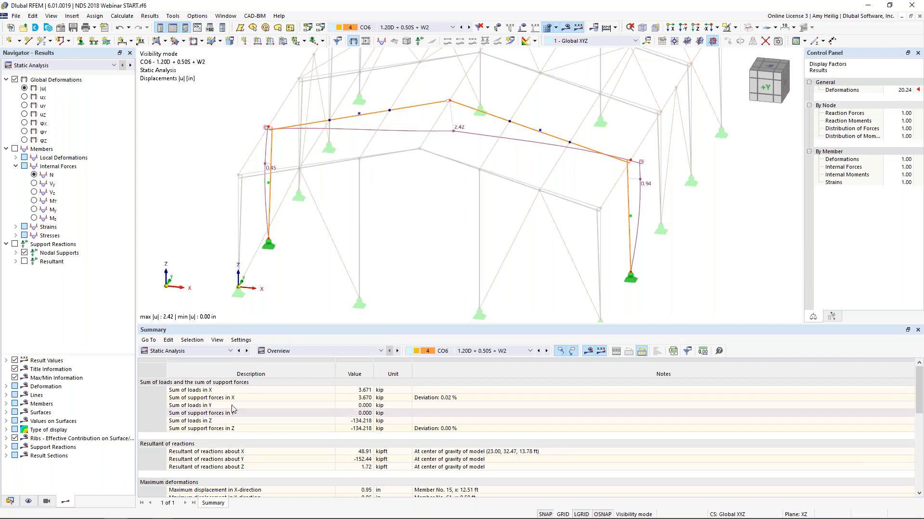
left_click(193, 351)
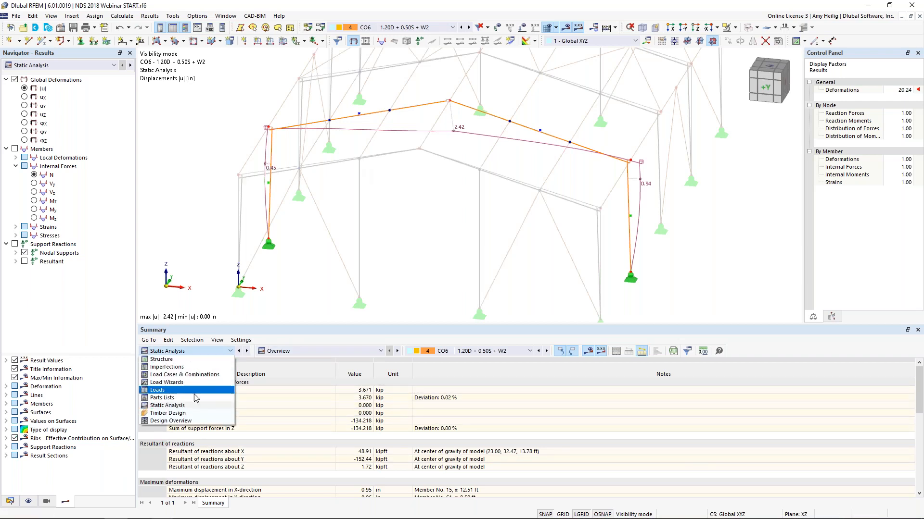
left_click(192, 406)
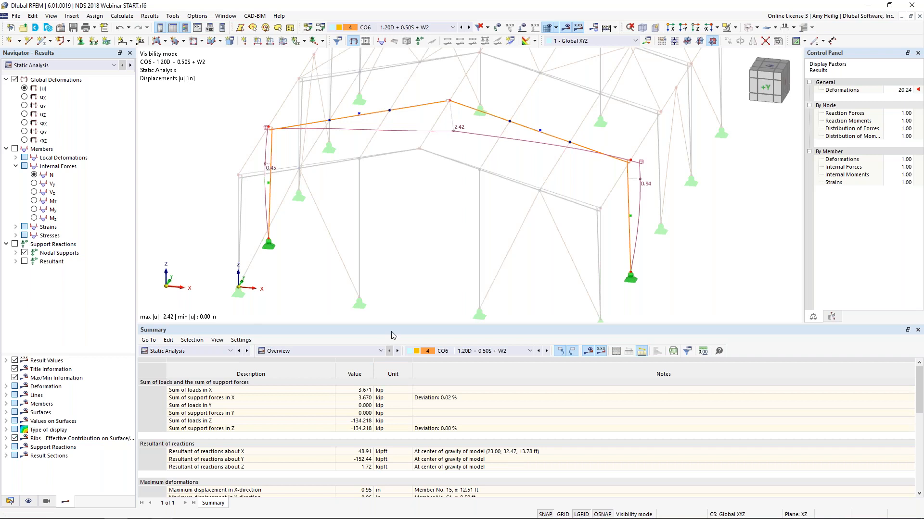
left_click_drag(397, 324, 402, 295)
middle_click_drag(426, 264, 428, 192)
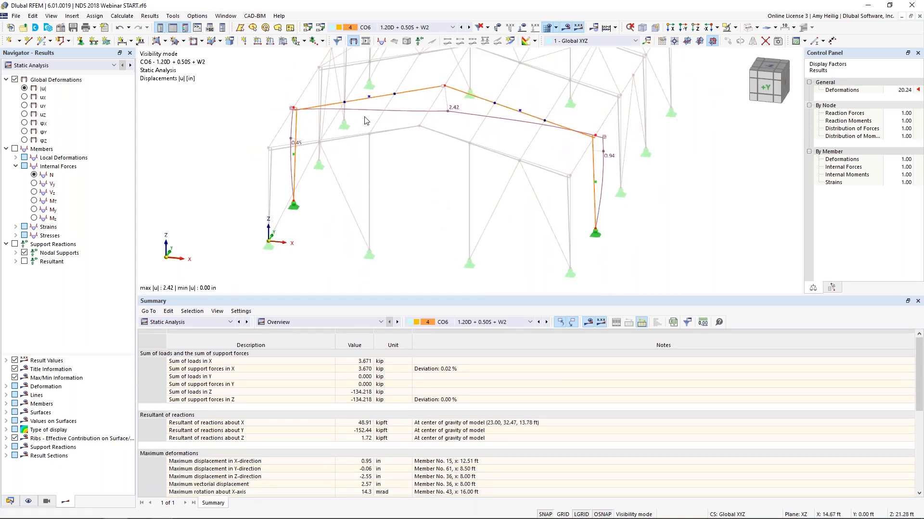
Hide the global deformations and review the isolated frame's N, Vz and My internal force diagrams in turn.
left_click(15, 79)
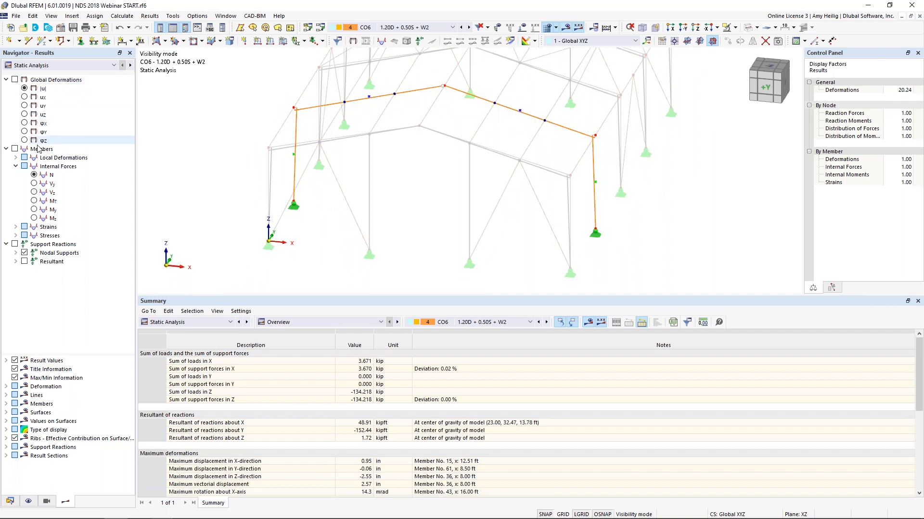
left_click(35, 175)
middle_click_drag(414, 174, 423, 206)
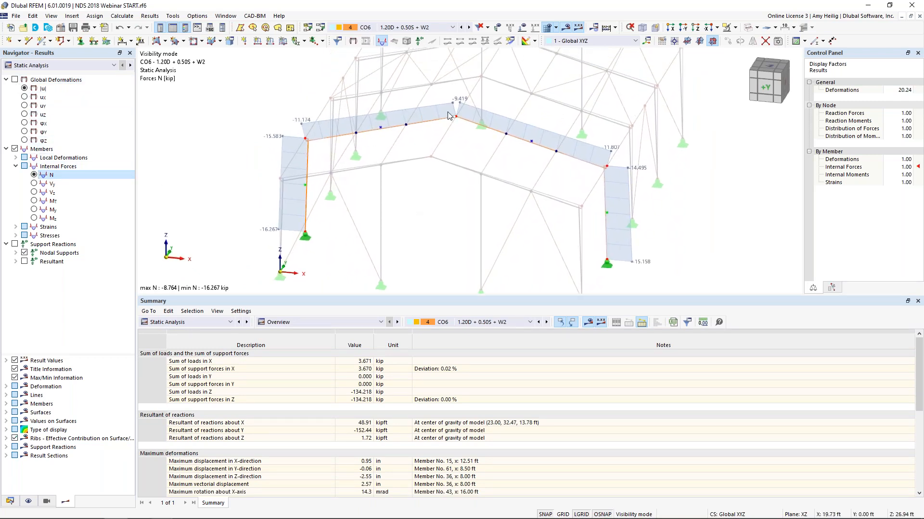
left_click(34, 192)
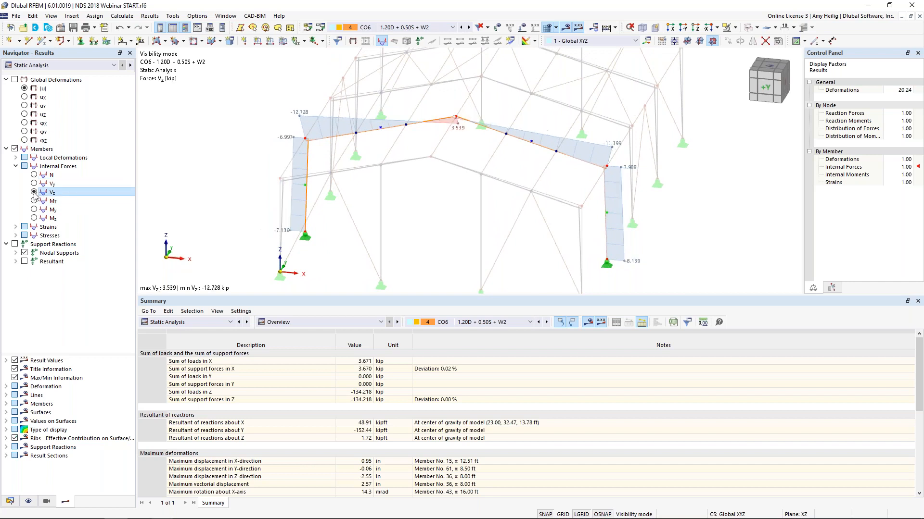
left_click(34, 210)
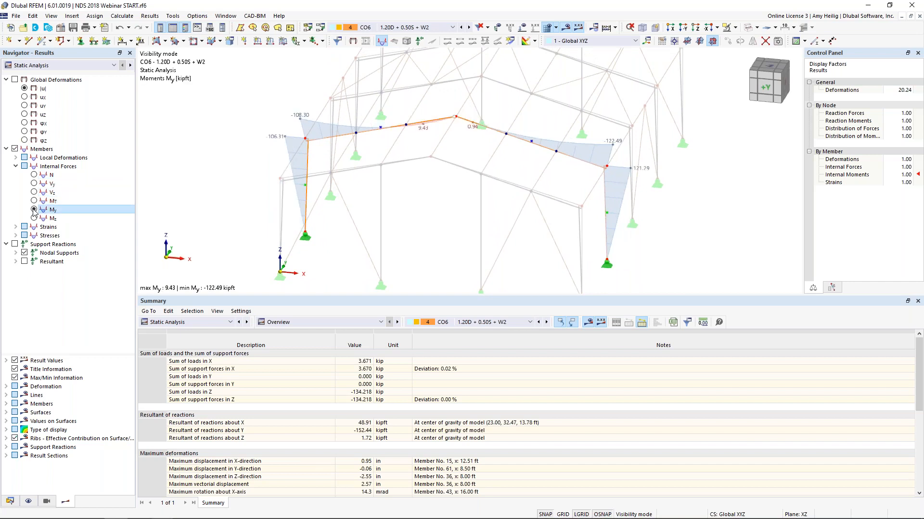
Open the result diagrams for member 6, the frame's left rafter, and add the N and Vz internal force diagrams.
right_click(390, 132)
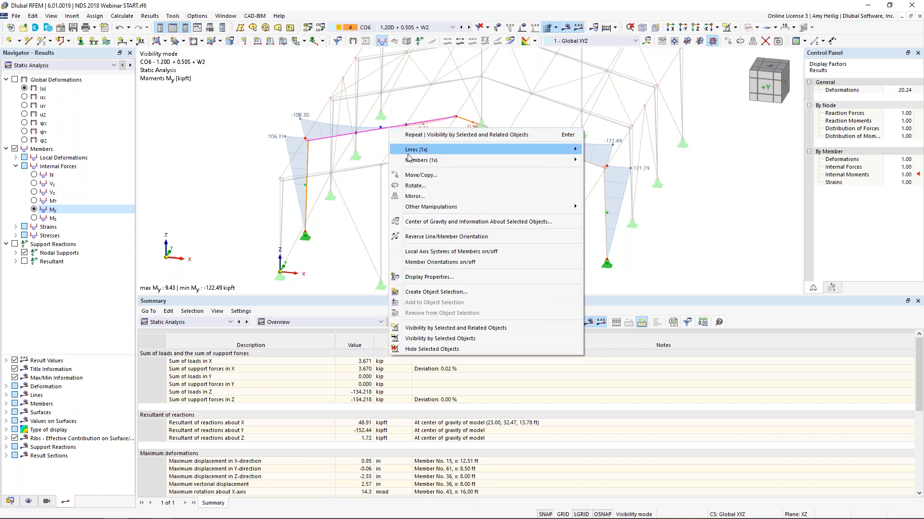
mouse_move(411, 160)
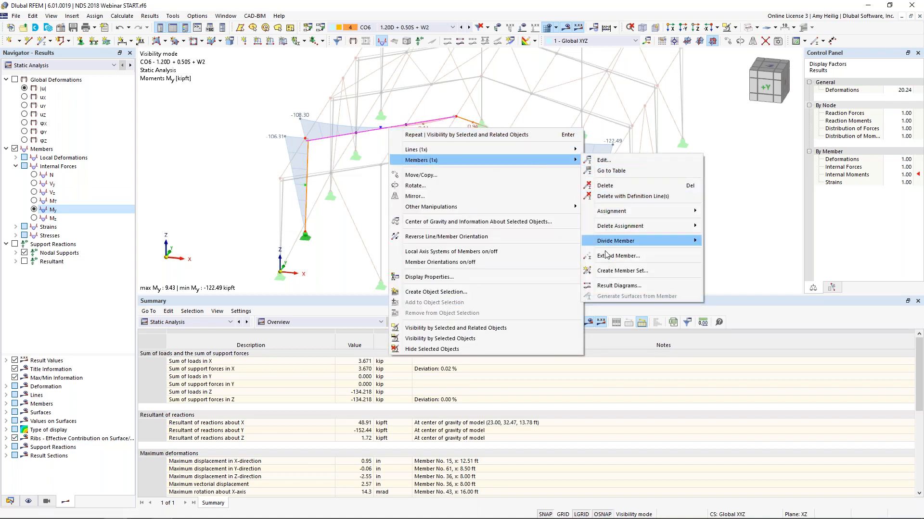
left_click(619, 286)
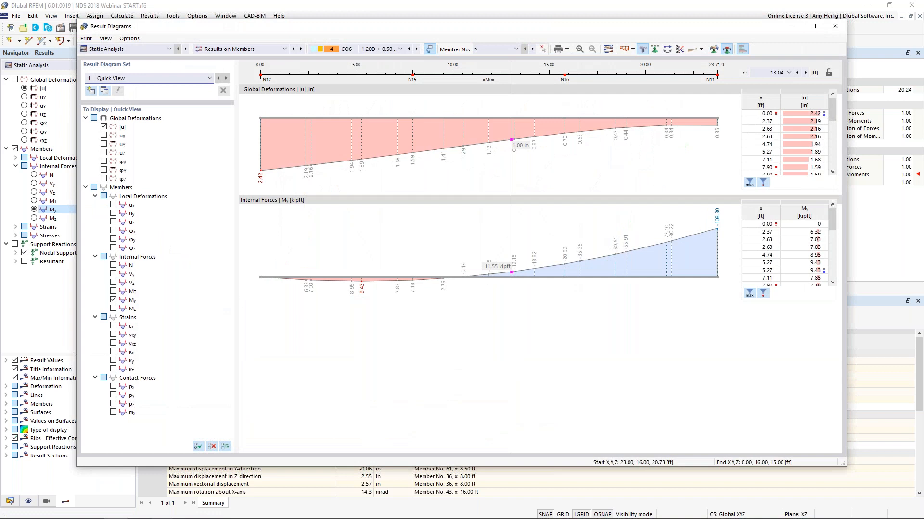
left_click(114, 265)
left_click(114, 283)
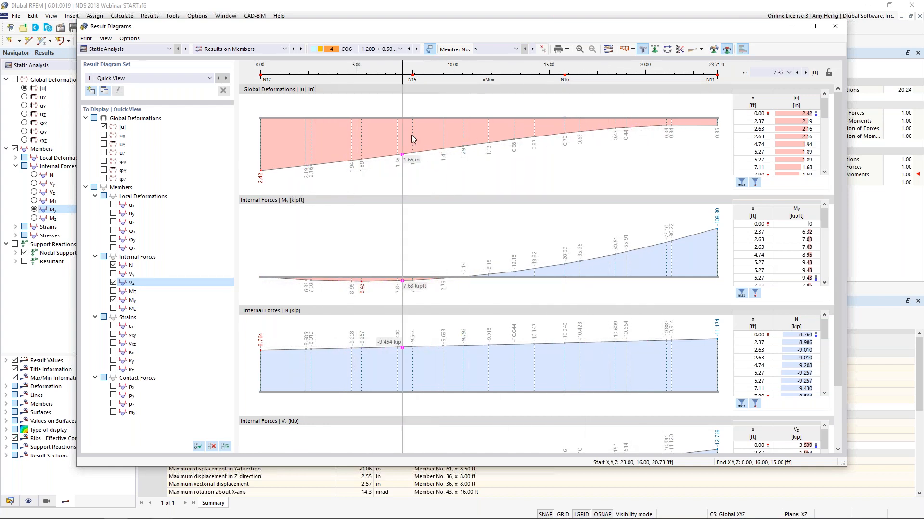
Review member 6's result diagrams for load combination CO8 and close the result diagrams.
left_click(417, 50)
left_click(417, 50)
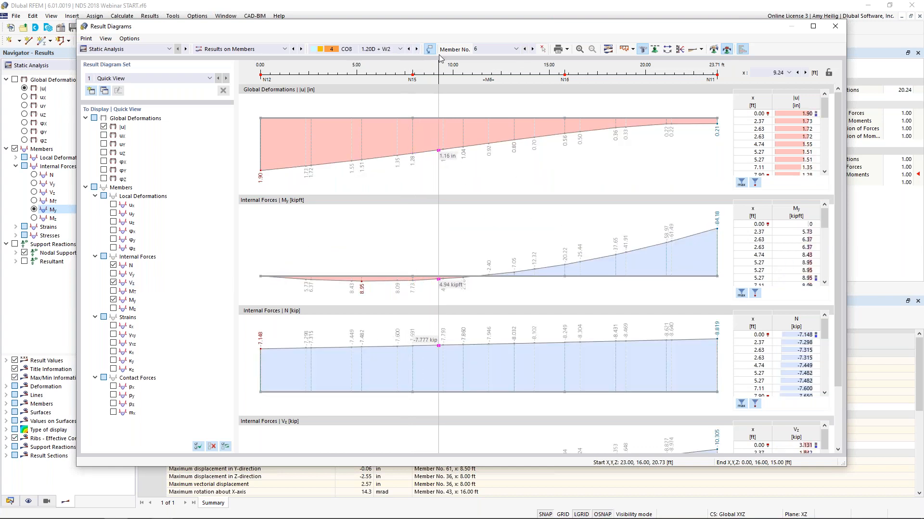
left_click_drag(404, 30, 130, 49)
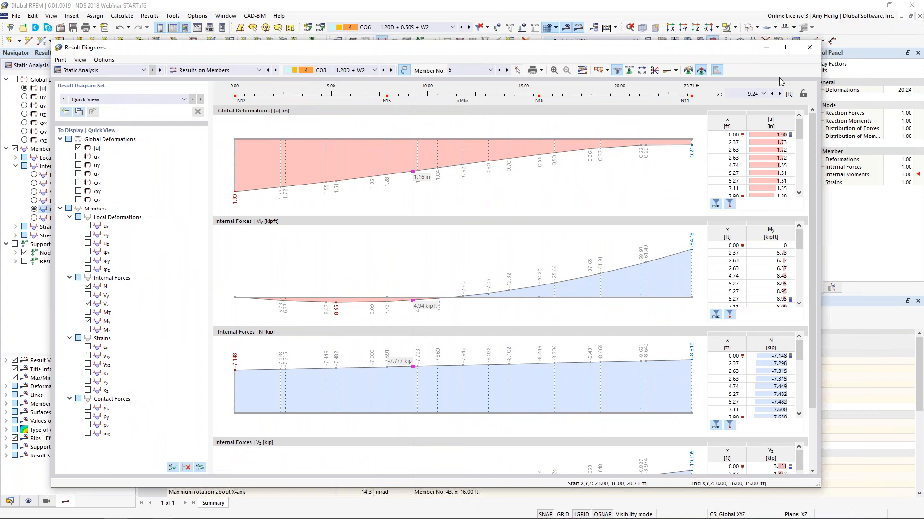
left_click(810, 47)
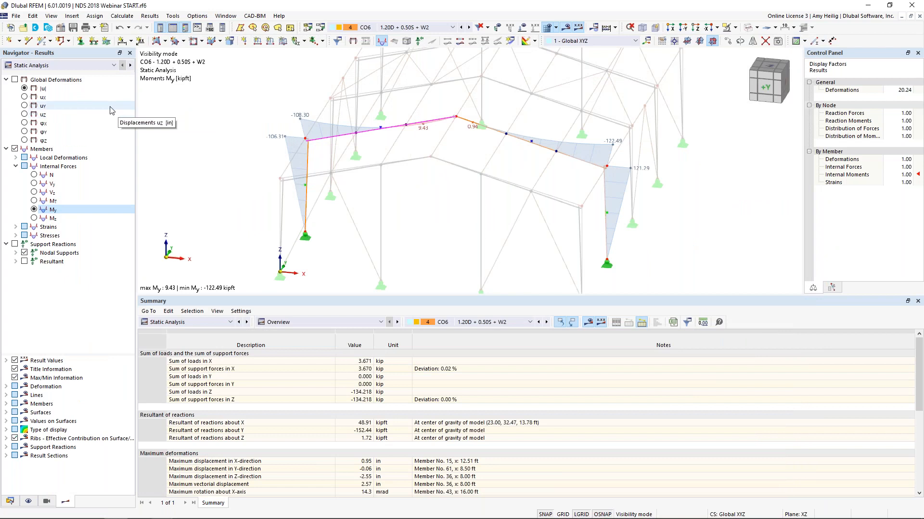
left_click(96, 66)
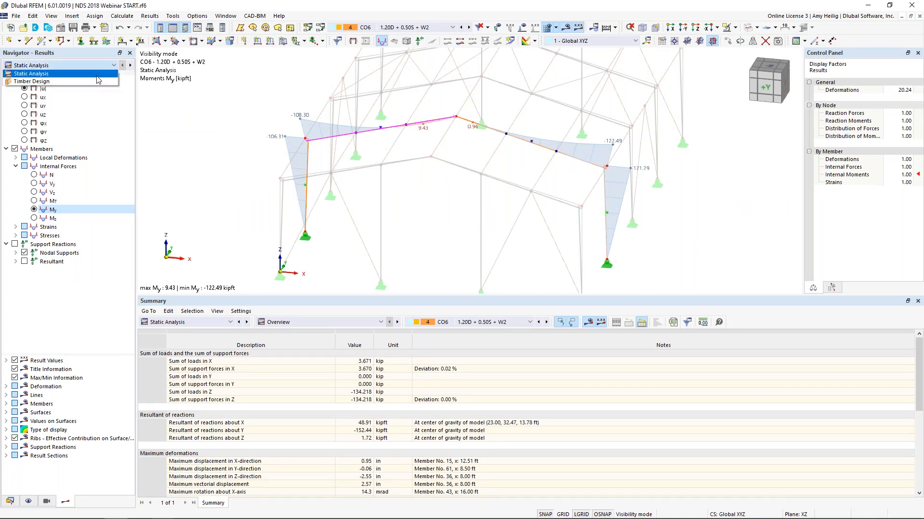
left_click(97, 74)
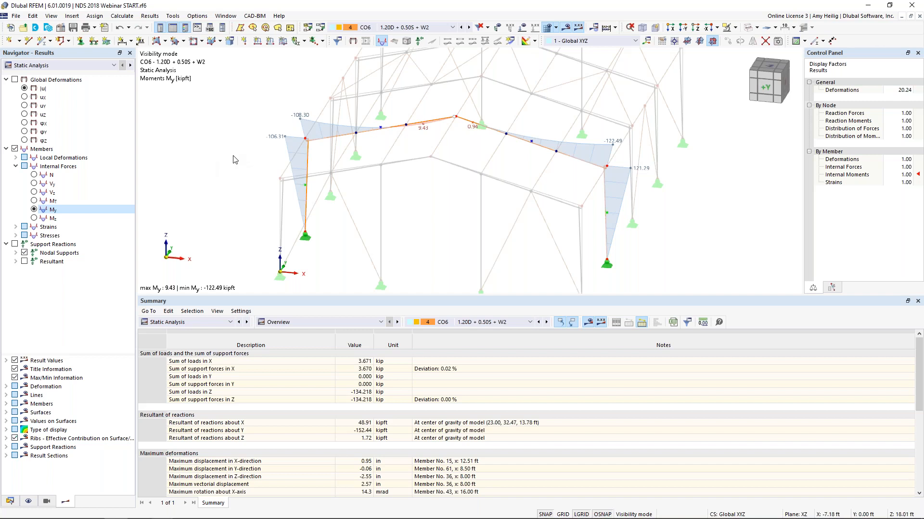
scroll(498, 157, "down", 2)
middle_click_drag(504, 203, 479, 187, "ctrl")
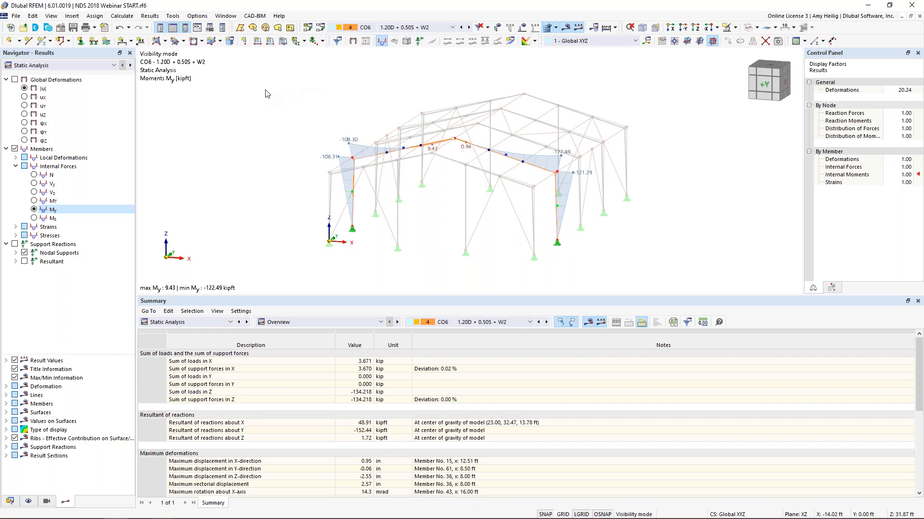
Switch to the NDS 2018 Compression START.rf6 model and shrink the table area to enlarge the model view.
left_click(226, 16)
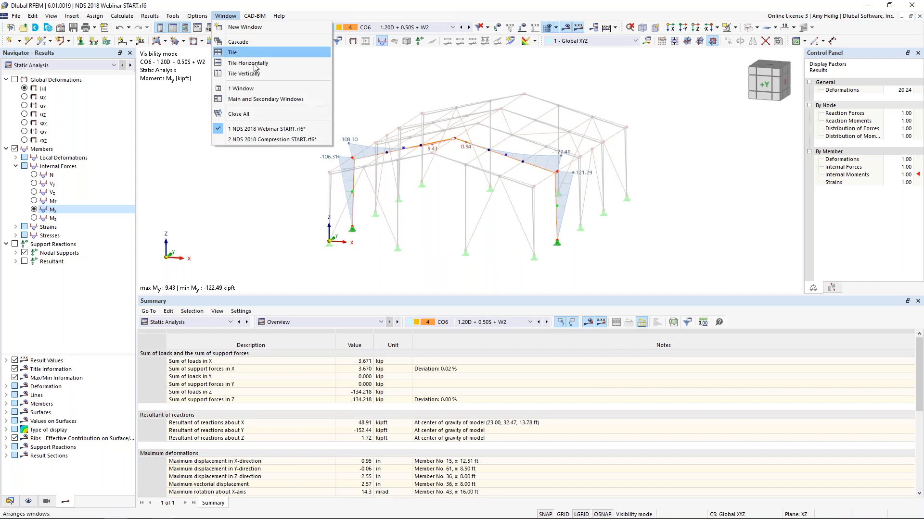
left_click(270, 129)
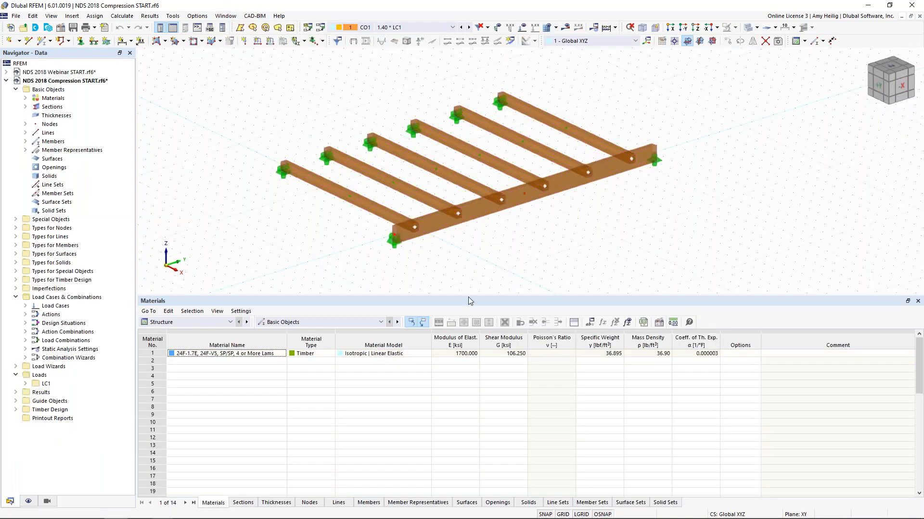
left_click_drag(469, 295, 454, 408)
scroll(475, 302, "up", 2)
middle_click_drag(478, 306, 460, 296)
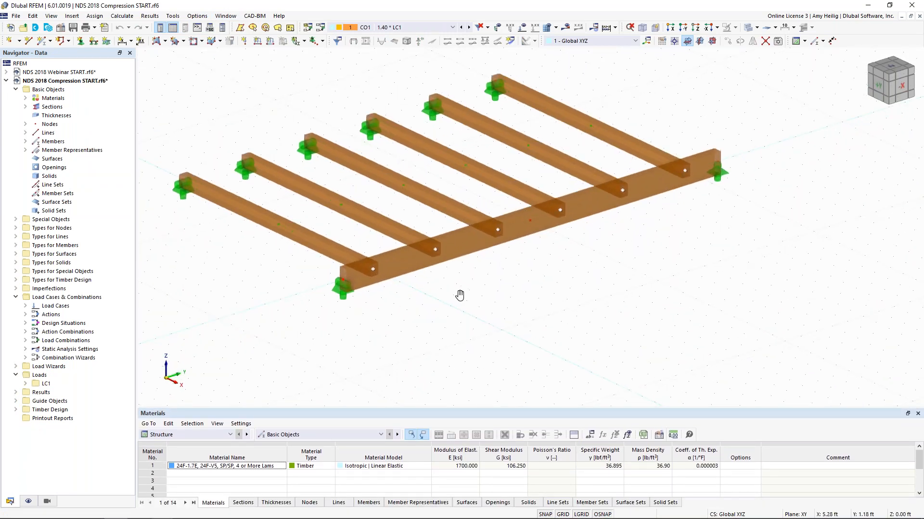
Examine the girder and the six beams framing into it from several angles.
left_click(413, 265)
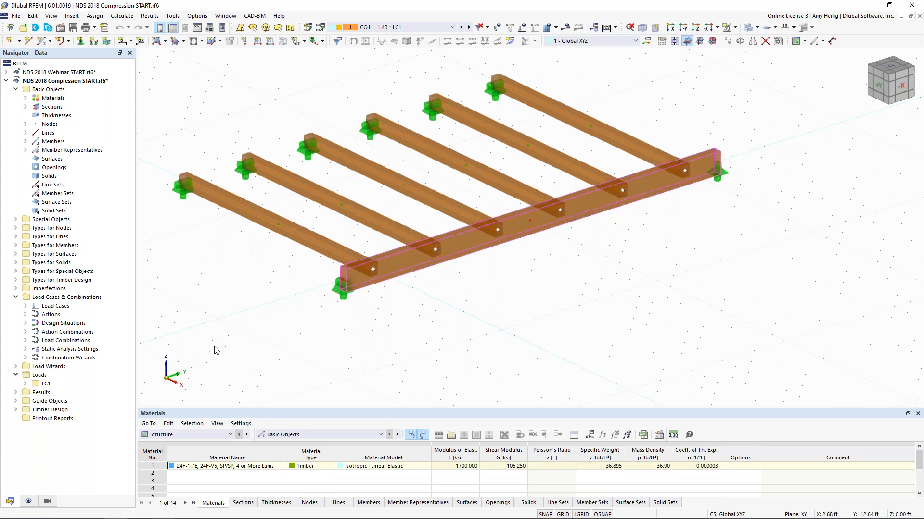
left_click(537, 293)
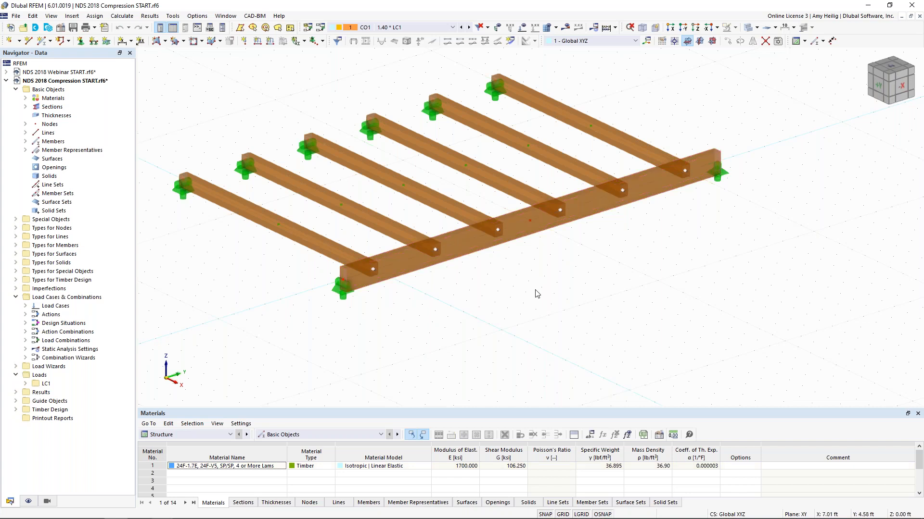
middle_click_drag(501, 319, 559, 314, "ctrl")
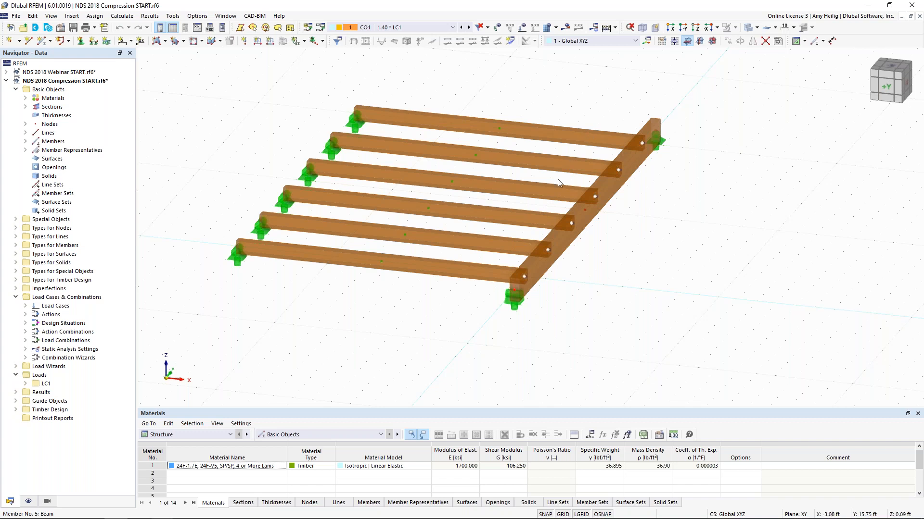
middle_click_drag(583, 270, 465, 310, "ctrl")
scroll(465, 309, "up", 2)
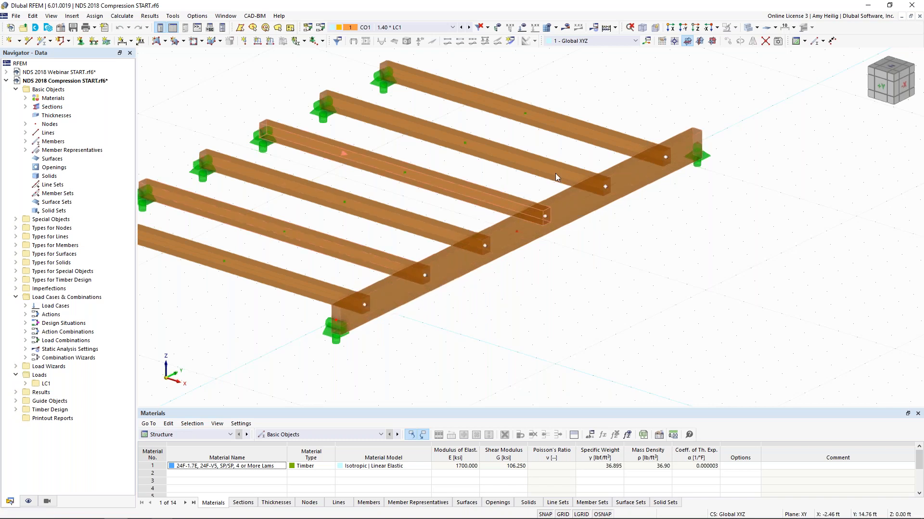
Compare the wireframe and solid displays of the beams and girder, finishing with the solid display.
left_click(748, 28)
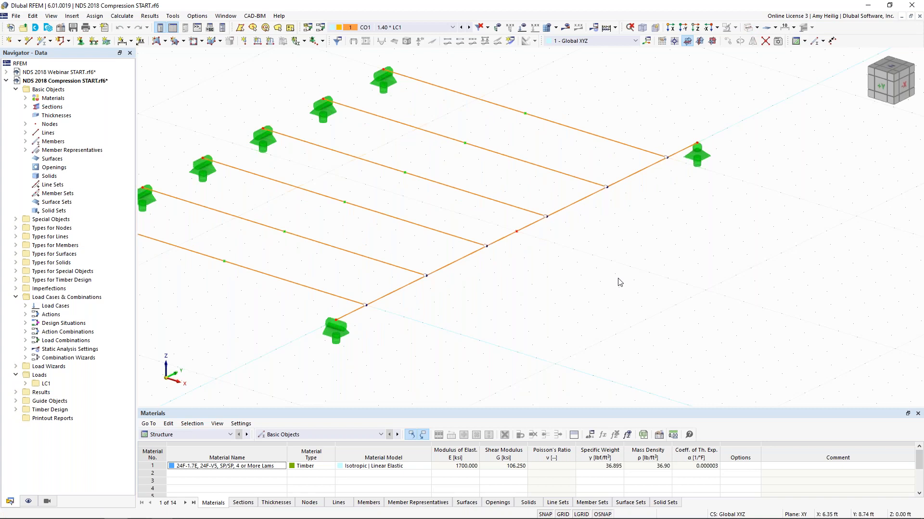
left_click(748, 28)
left_click(749, 28)
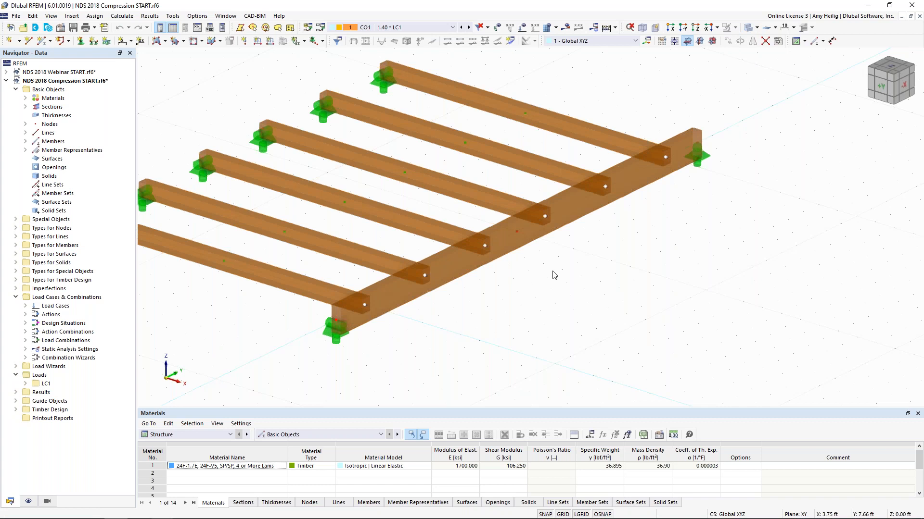
left_click(748, 28)
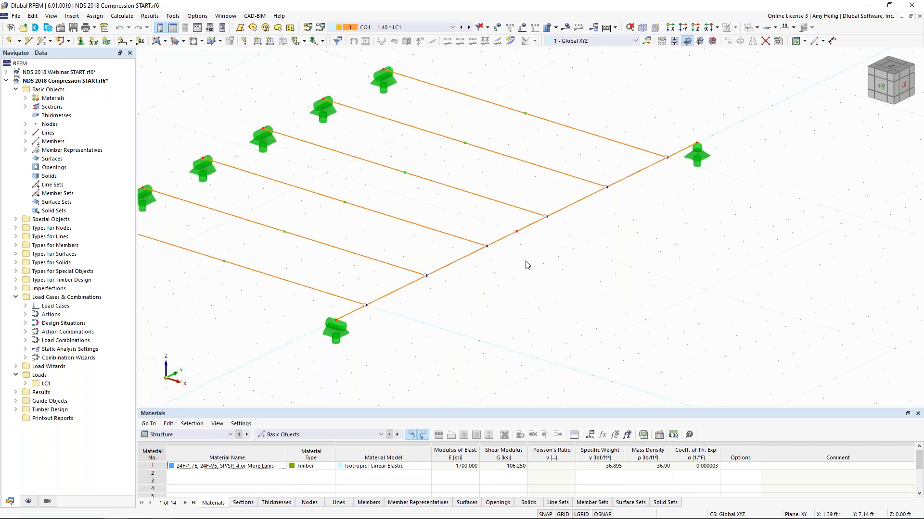
left_click(748, 28)
left_click(749, 28)
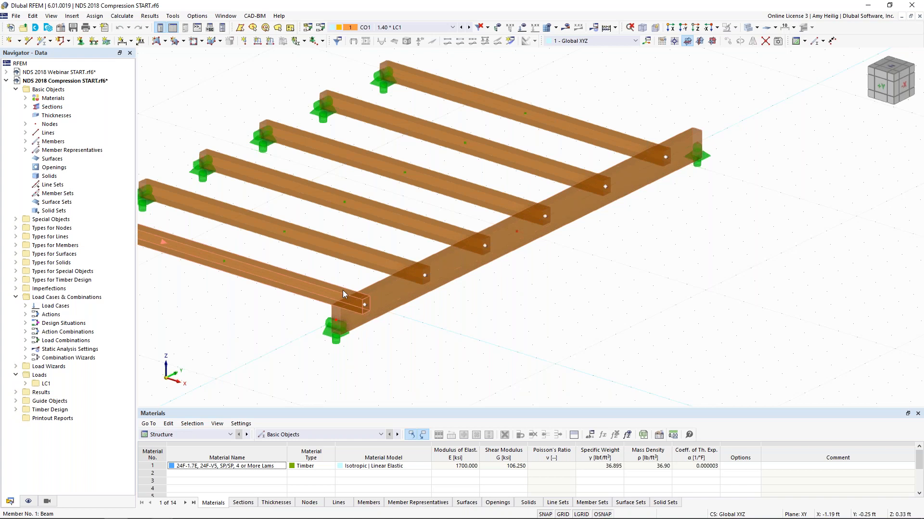
Select the six parallel beams, members 1-6, and open their design supports and deflection settings for editing.
middle_click_drag(488, 328, 514, 324, "ctrl")
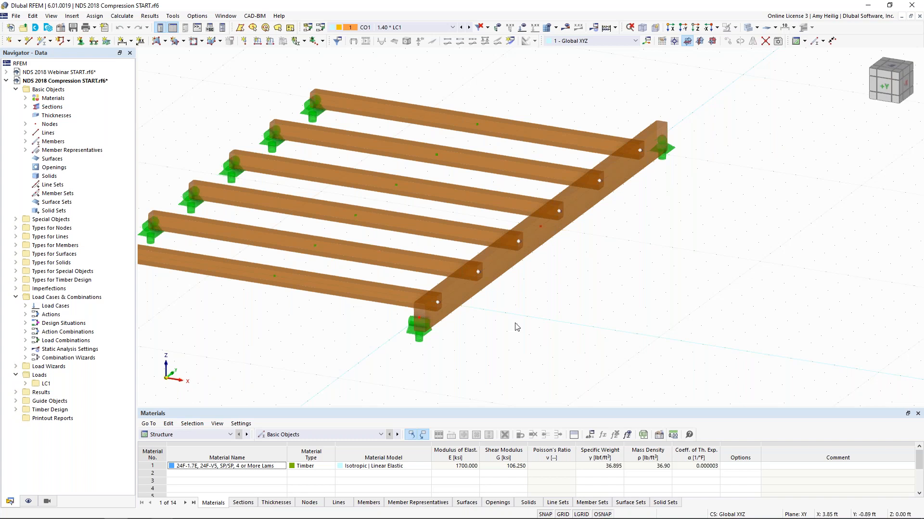
middle_click_drag(583, 259, 524, 309, "ctrl")
left_click_drag(510, 331, 463, 116)
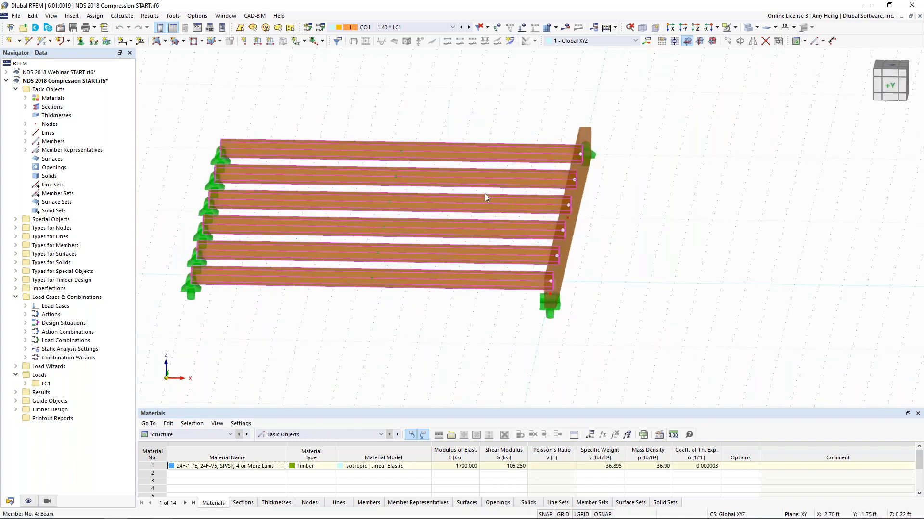
double_click(471, 150)
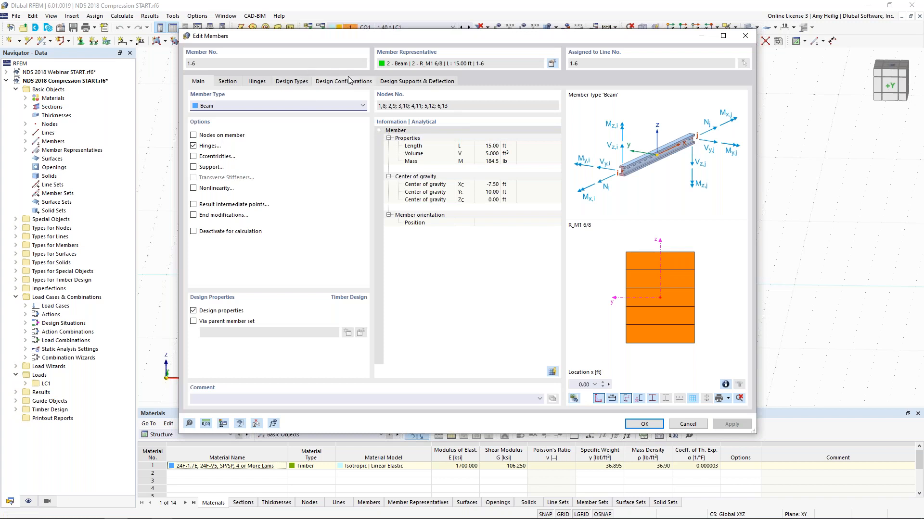
left_click(392, 83)
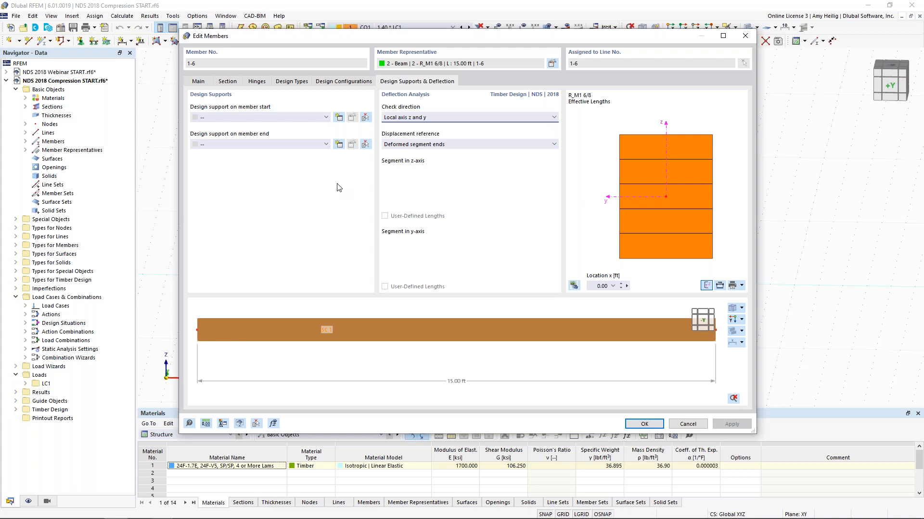
Switch to the presentation slide about the tapered column representative dimension.
key("super+Tab")
left_click(157, 267)
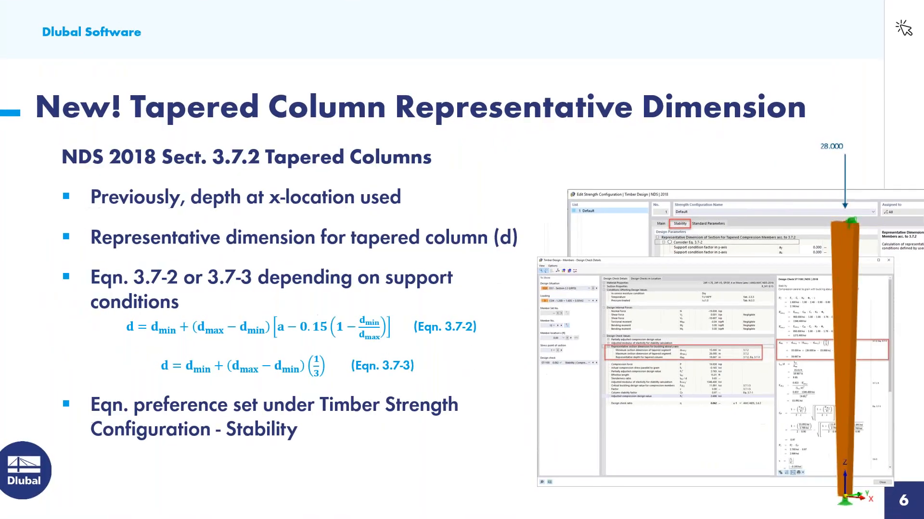
Advance the presentation to the slide about compression perpendicular to the grain.
key("Right")
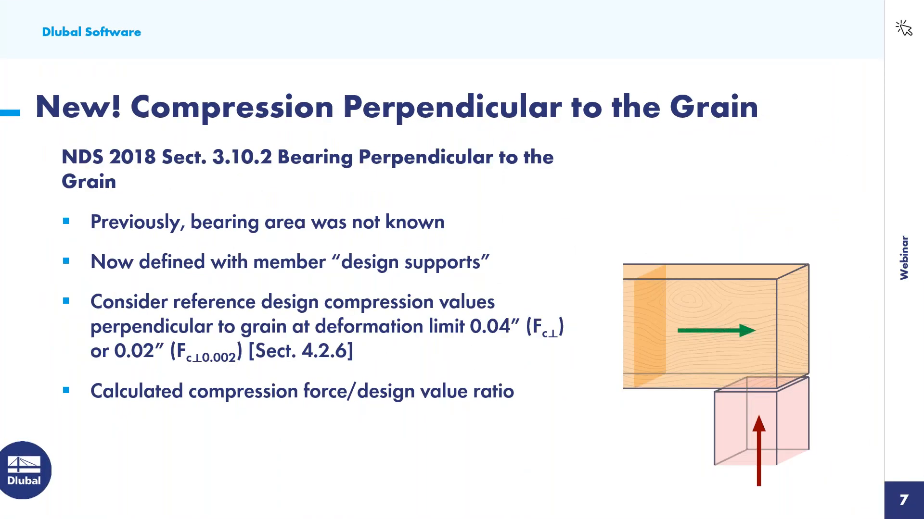
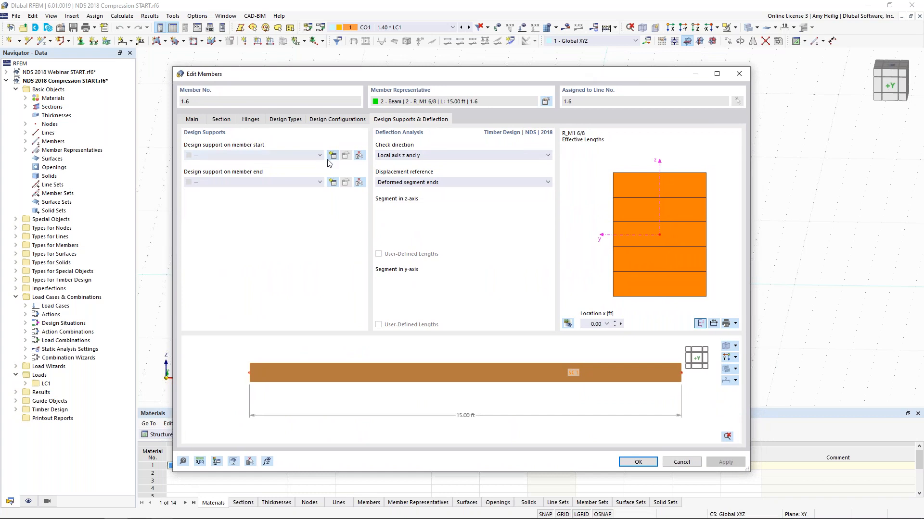
Create a timber design support named "Joist 3 in." with a z-axis support length of 3 in.
left_click(333, 155)
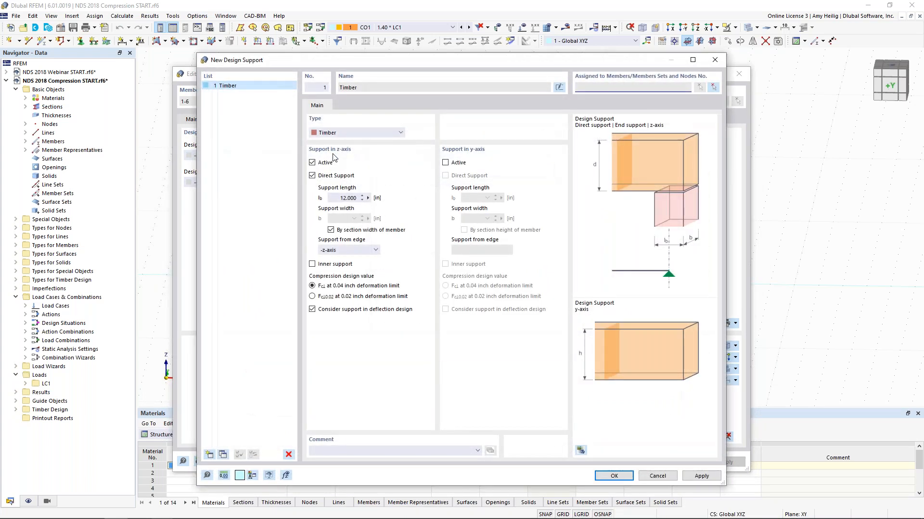
left_click(559, 88)
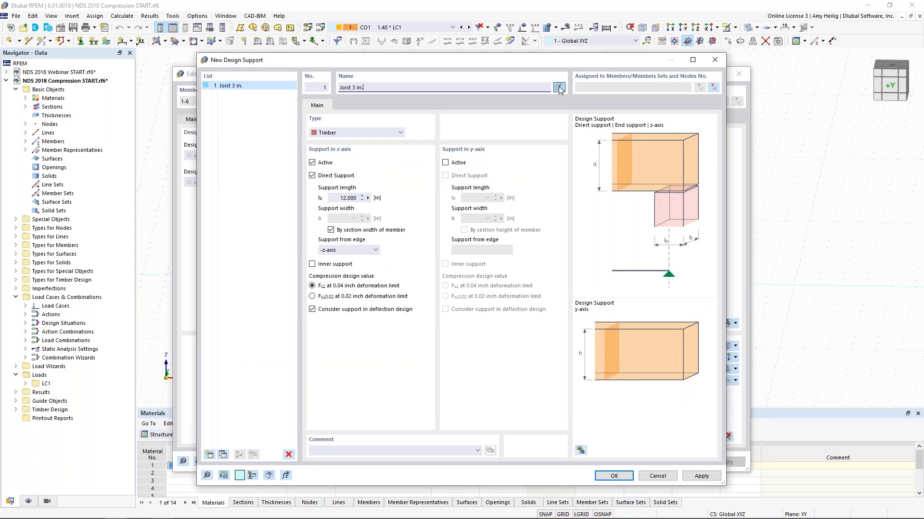
left_click(377, 198)
type("3.")
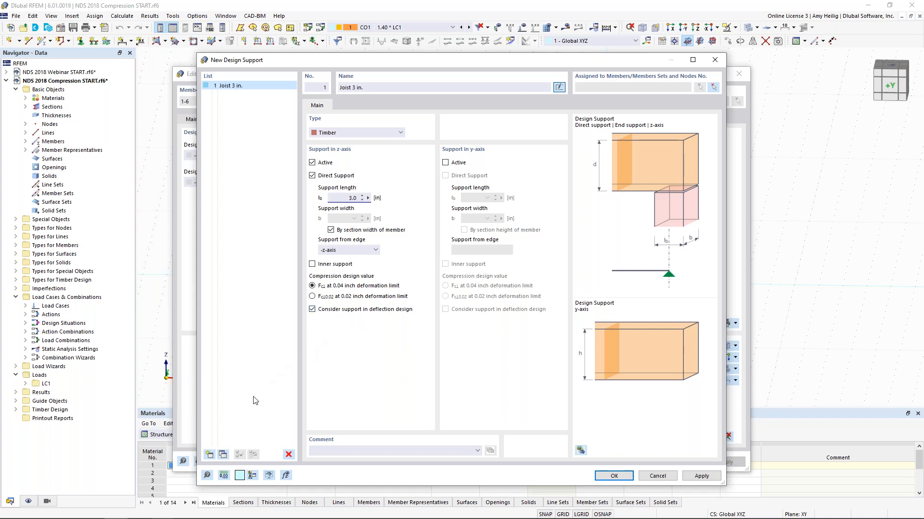
Copy the 3 in. joist support as "Joist 6 in." with a 6 in support length, and accept both supports.
left_click(222, 454)
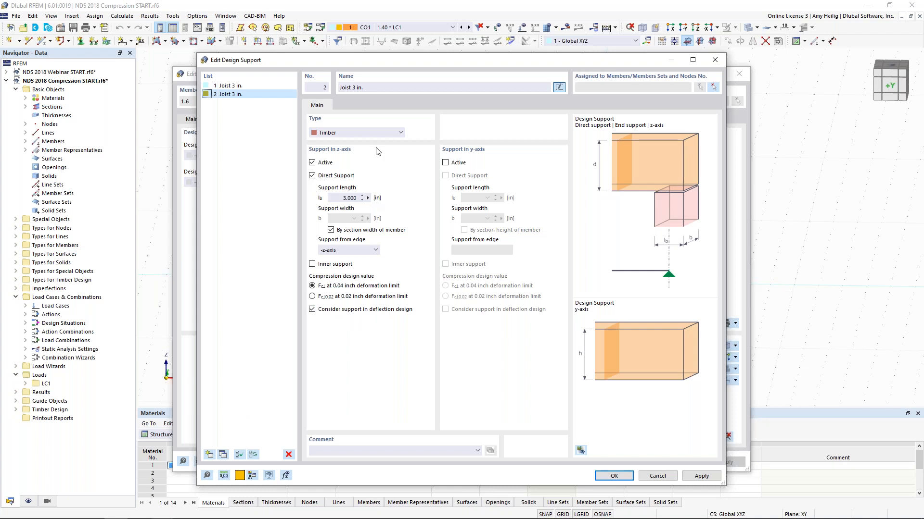
left_click(357, 87)
type("6")
double_click(354, 198)
type("6")
left_click(618, 475)
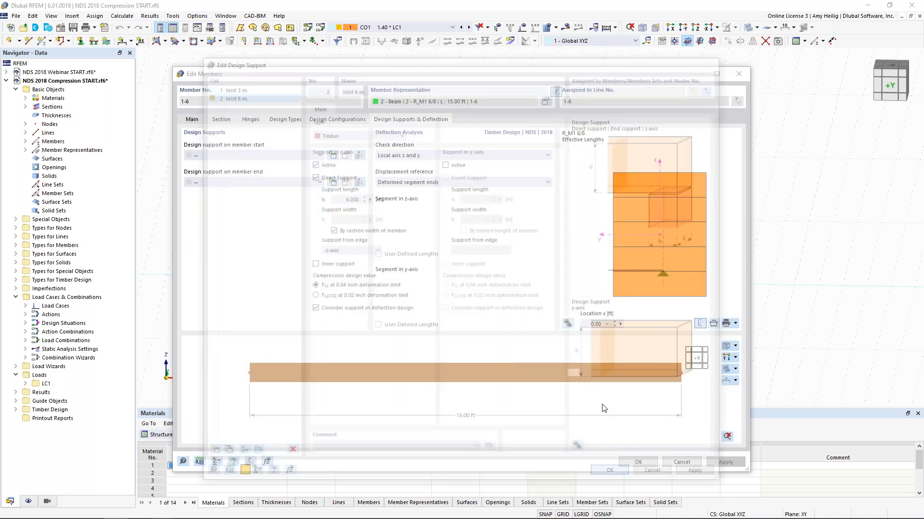
Assign Joist 3 in. to the member start and Joist 6 in. to the member end of beams 1-6, and inspect the bearing preview.
left_click(312, 157)
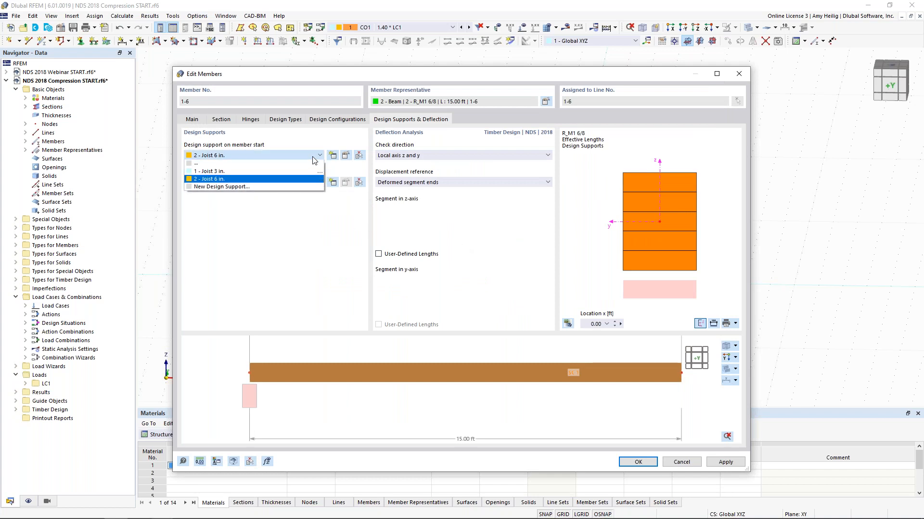
left_click(294, 172)
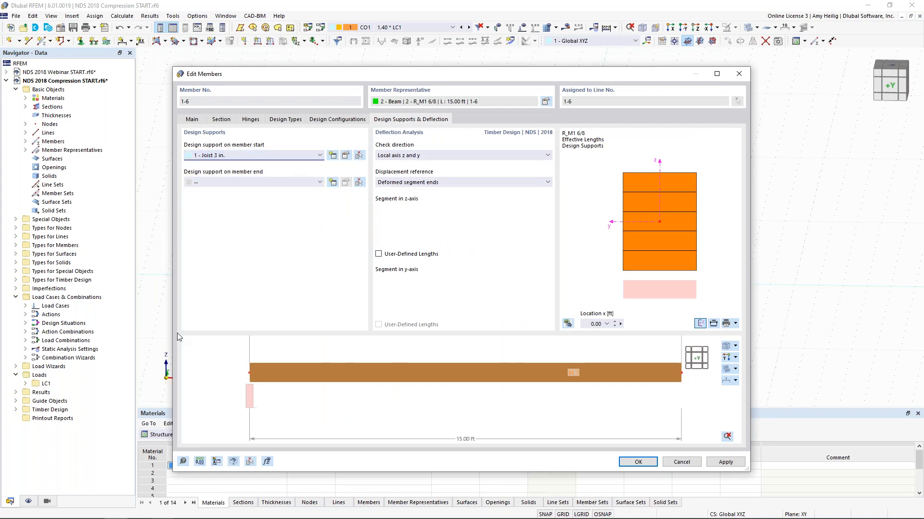
mouse_move(269, 69)
left_mouse_down()
mouse_move(254, 288)
mouse_move(283, 125)
mouse_move(282, 76)
left_mouse_up()
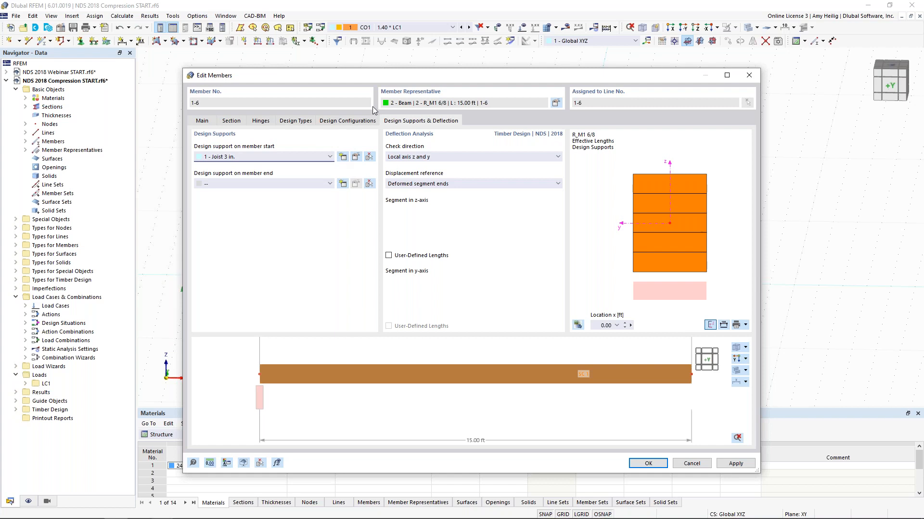
left_click_drag(413, 73, 350, 268)
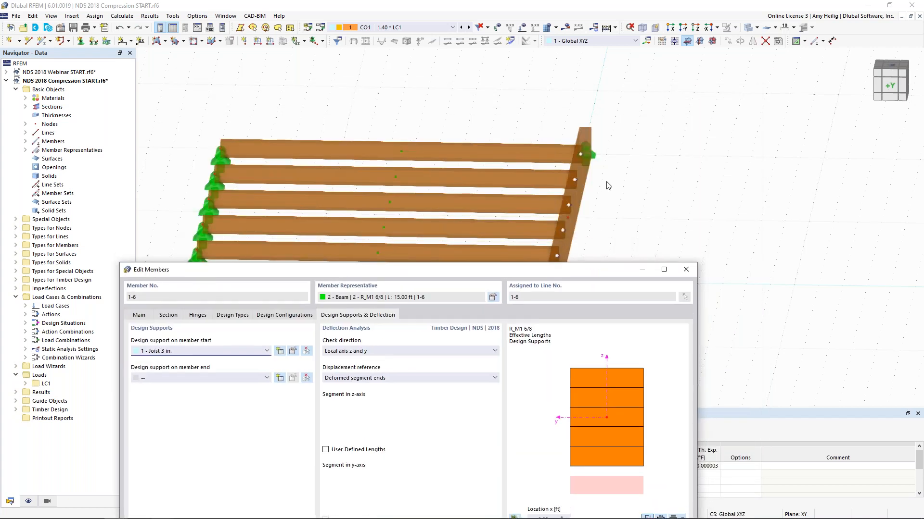
left_click_drag(536, 270, 603, 77)
left_click(333, 186)
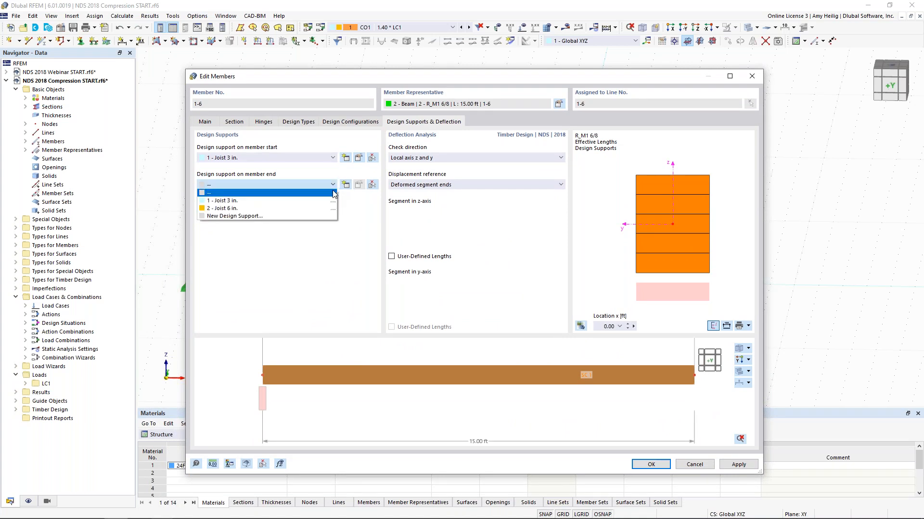
left_click(323, 208)
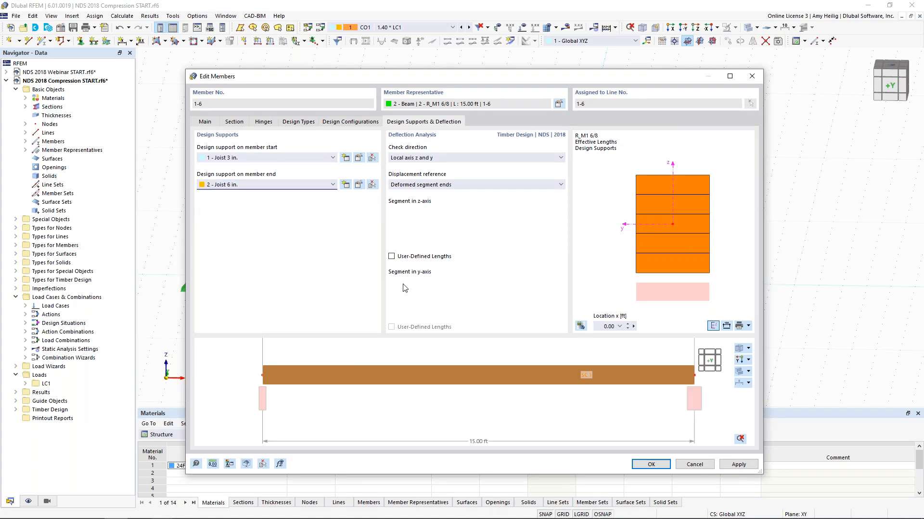
scroll(607, 391, "up", 3)
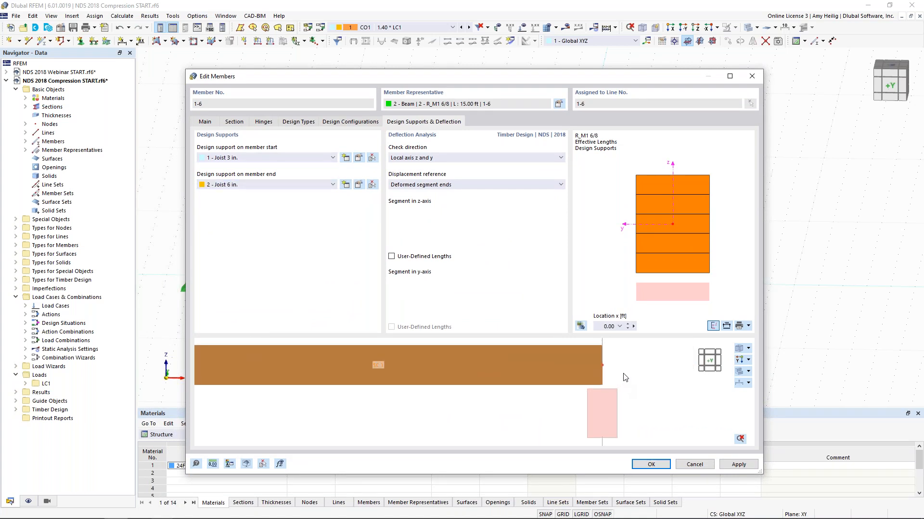
scroll(623, 392, "up", 1)
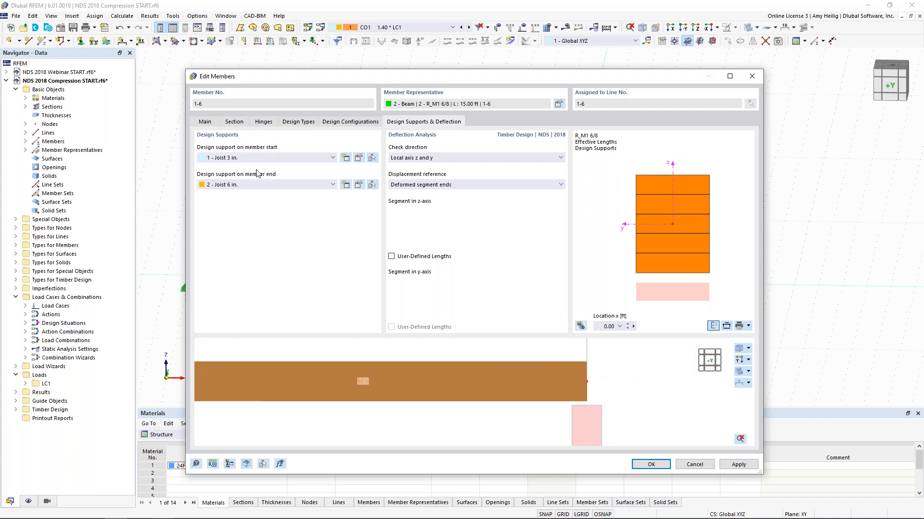
Try a 0.25 ft end modification extension at the member end of the beams, and switch end modifications off again.
left_click(206, 123)
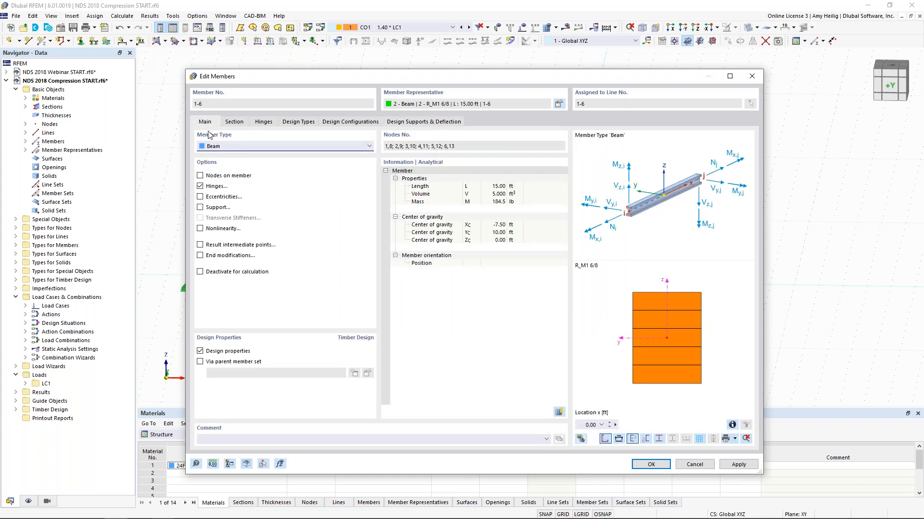
left_click(200, 256)
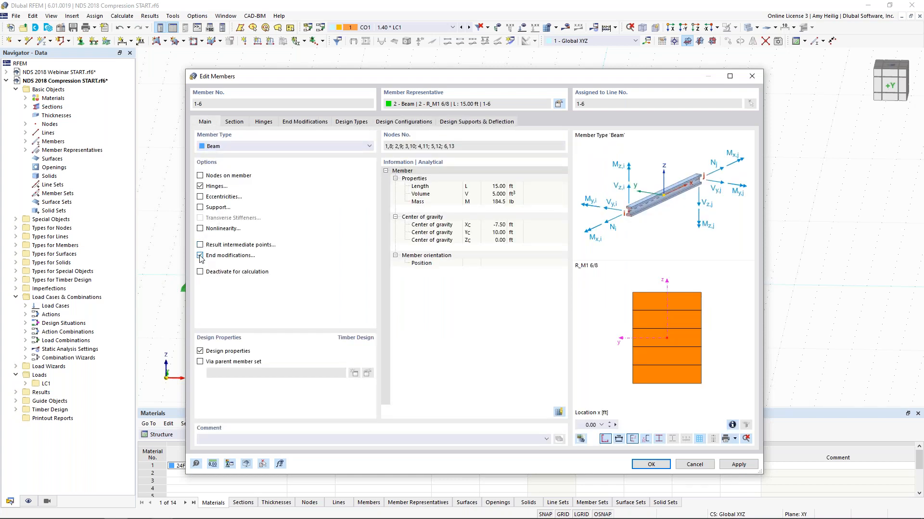
left_click(303, 123)
scroll(552, 422, "up", 3)
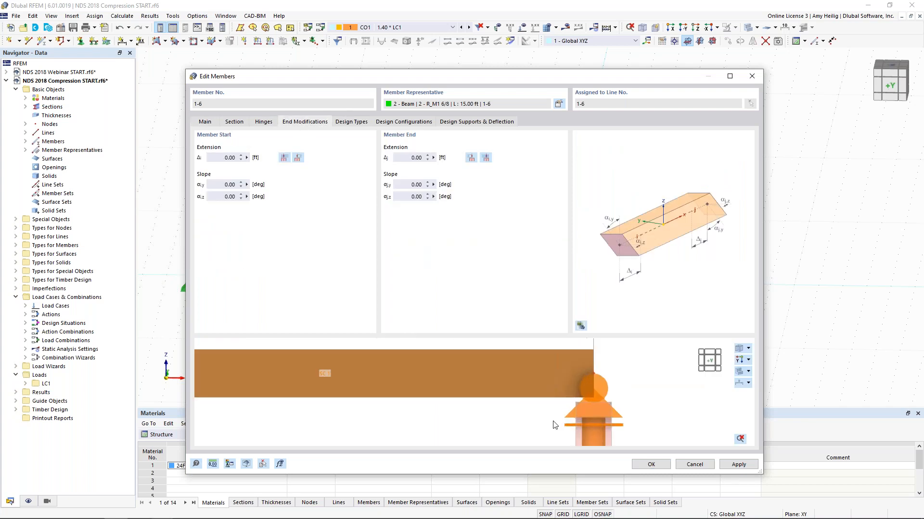
scroll(596, 414, "down", 2)
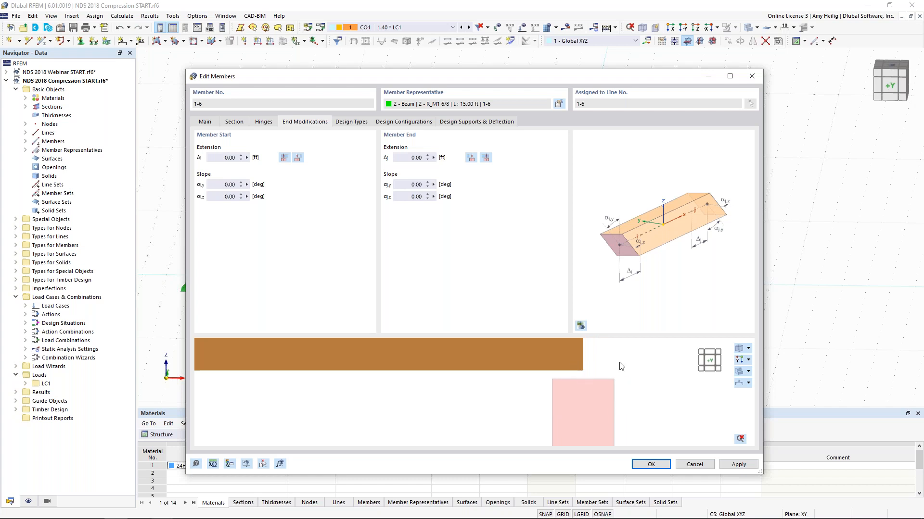
left_click(485, 158)
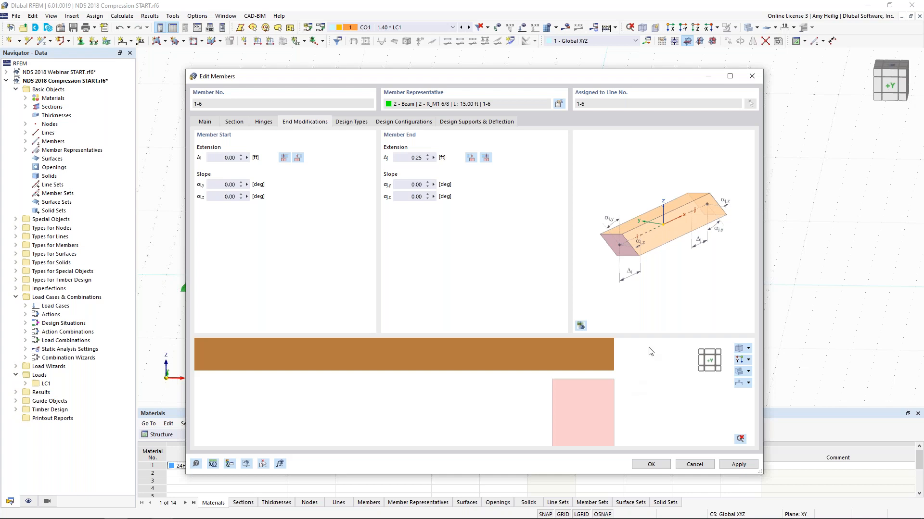
left_click(205, 122)
left_click(200, 256)
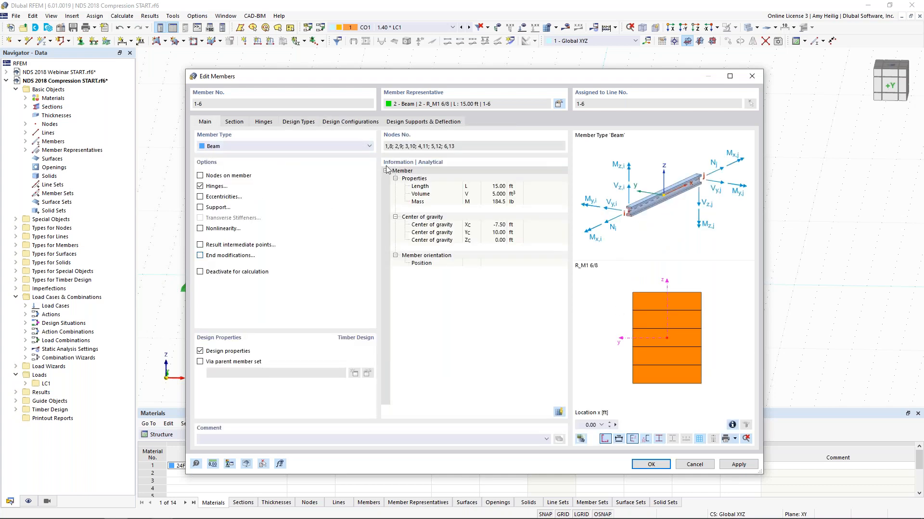
Recheck the design supports of beams 1-6, accept the member changes, and view the bearing areas below the girder.
left_click(421, 122)
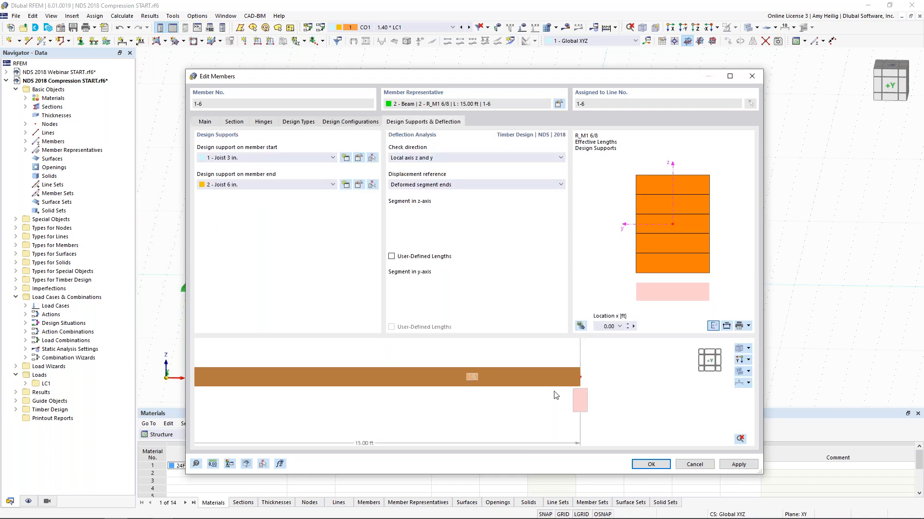
left_click(659, 464)
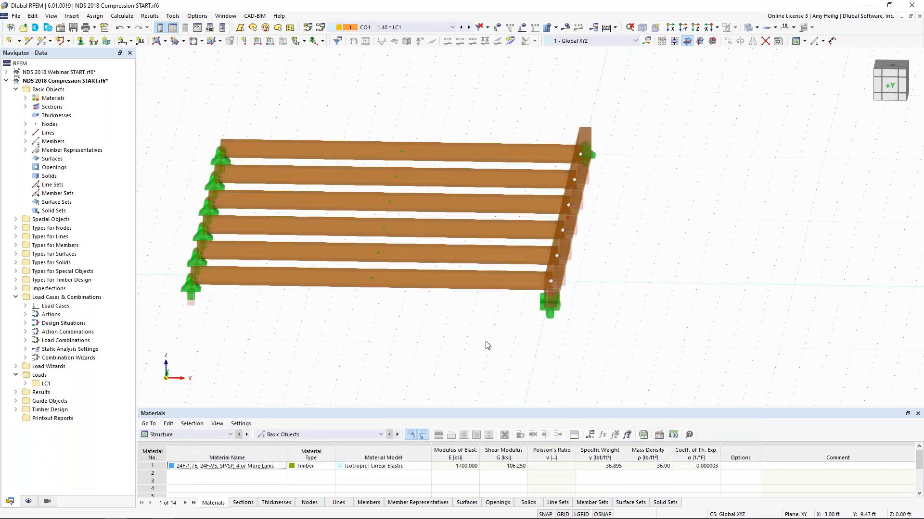
middle_click_drag(519, 333, 464, 262, "ctrl")
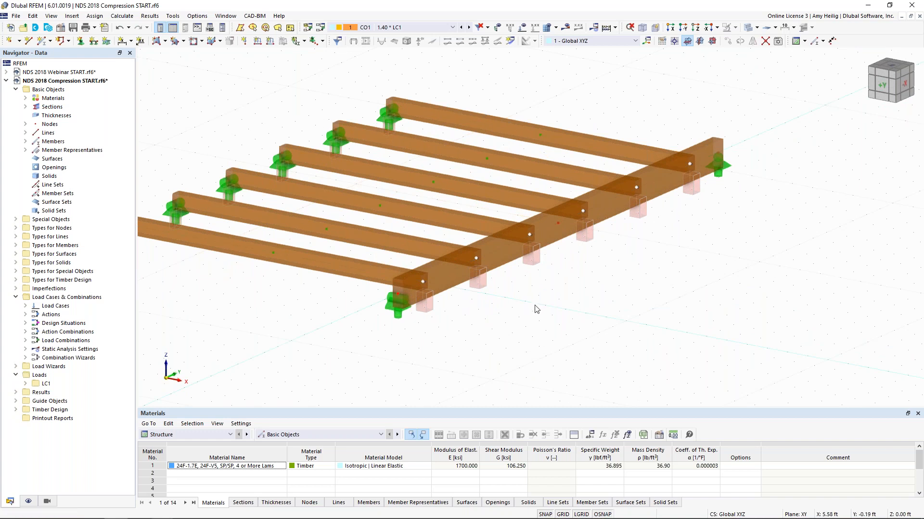
For girder member 7, create a timber design support named "Girder 5 in." with a 5 in support length.
double_click(449, 276)
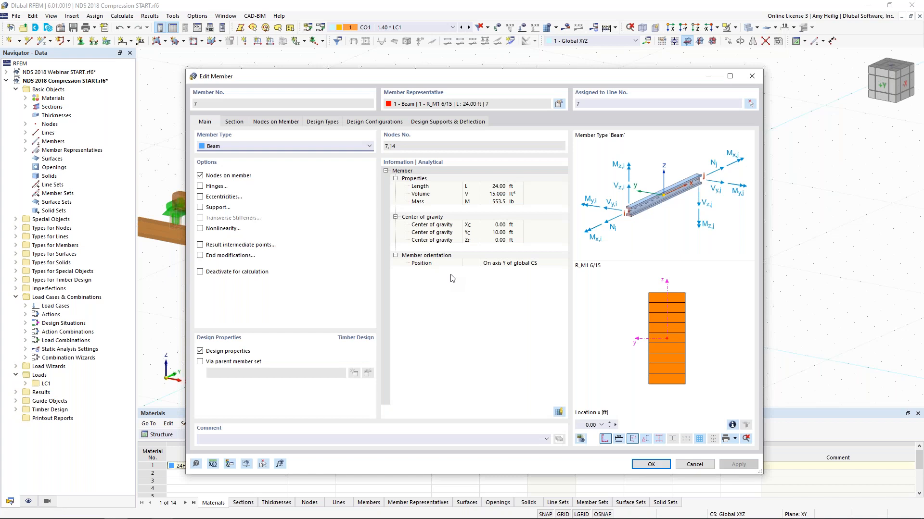
left_click(439, 121)
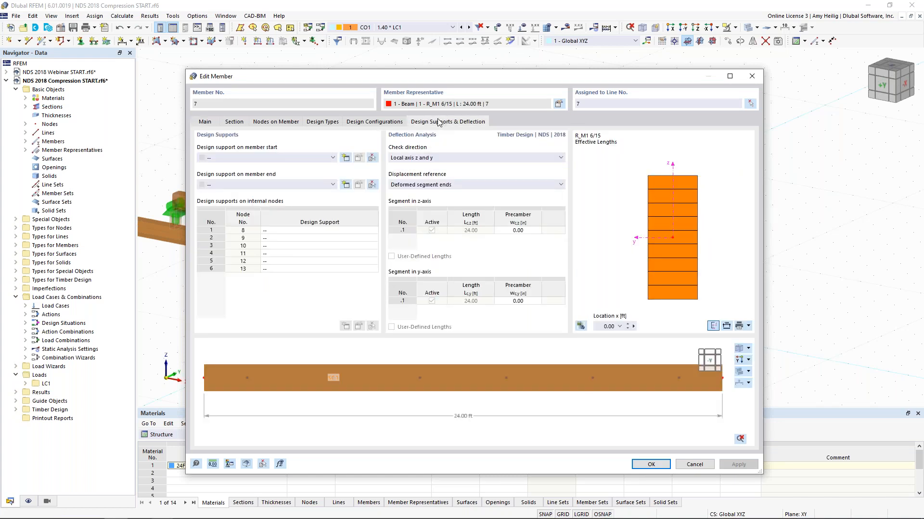
left_click(345, 159)
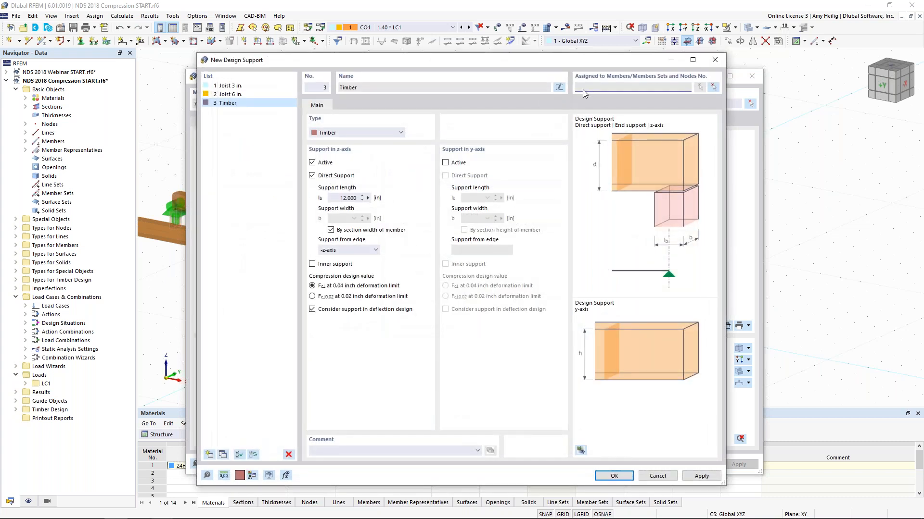
left_click(559, 88)
type("Girder 5 in.")
double_click(342, 197)
type("5")
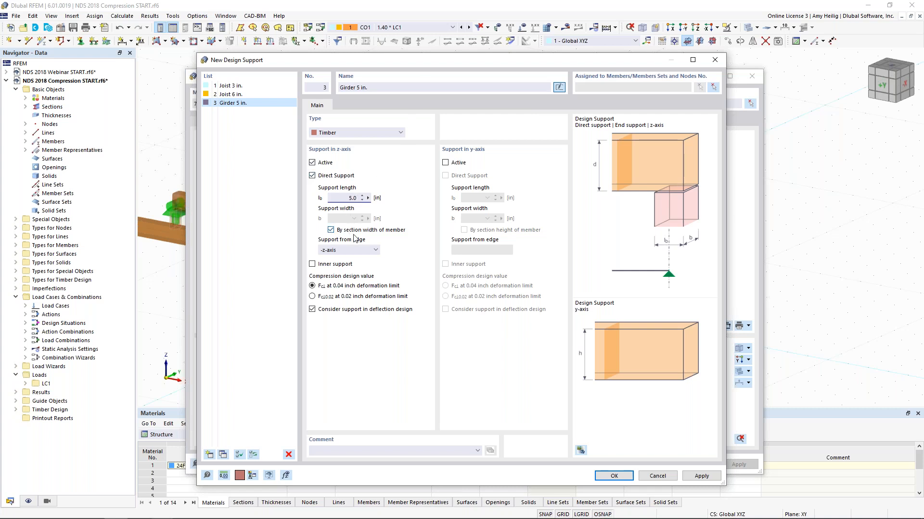
type(".0")
Copy the girder support as "Girder 6 in." with a 6 in length, supported from the +z-axis edge as an inner support.
left_click(223, 455)
left_click(361, 86)
key("BackSpace")
type("6")
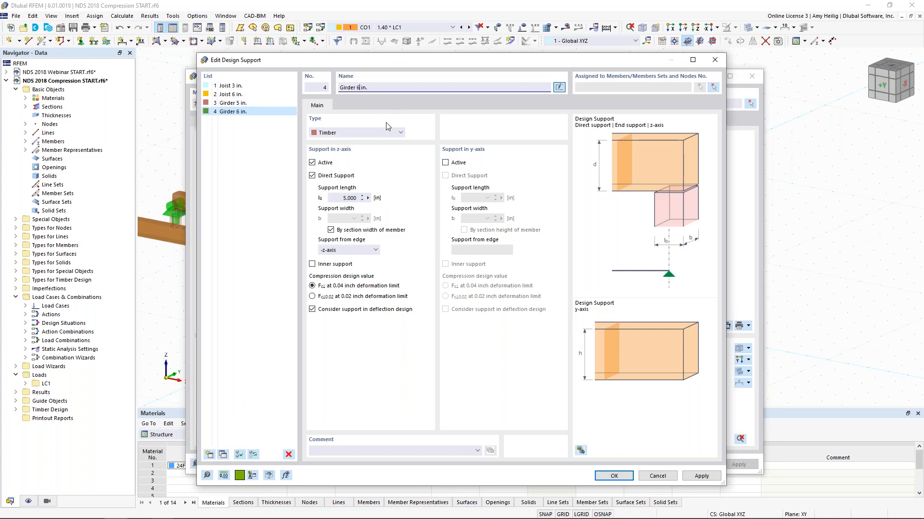
left_click(350, 198)
type("6.")
left_click(341, 250)
left_click(343, 266)
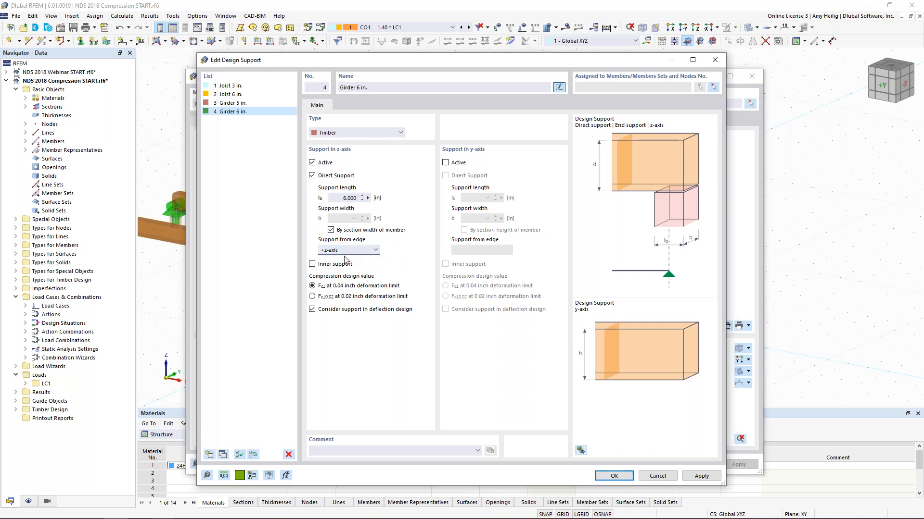
left_click(312, 264)
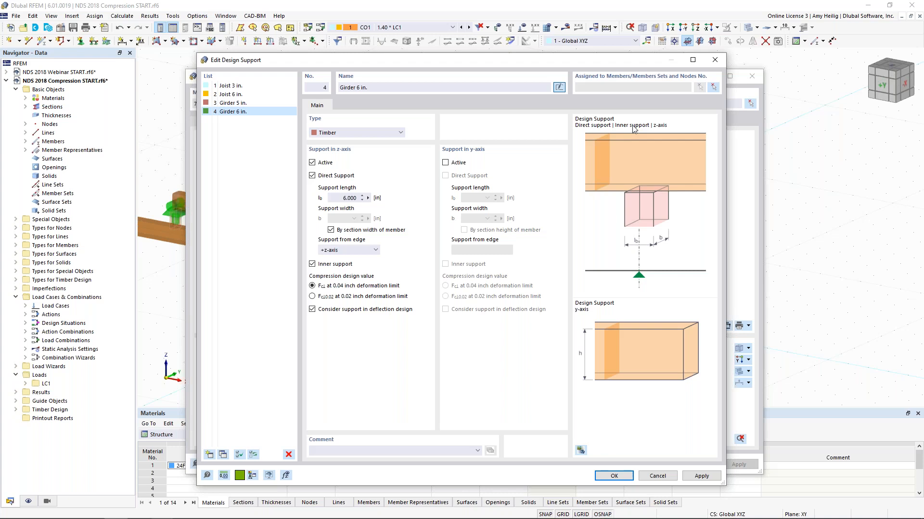
left_click(614, 476)
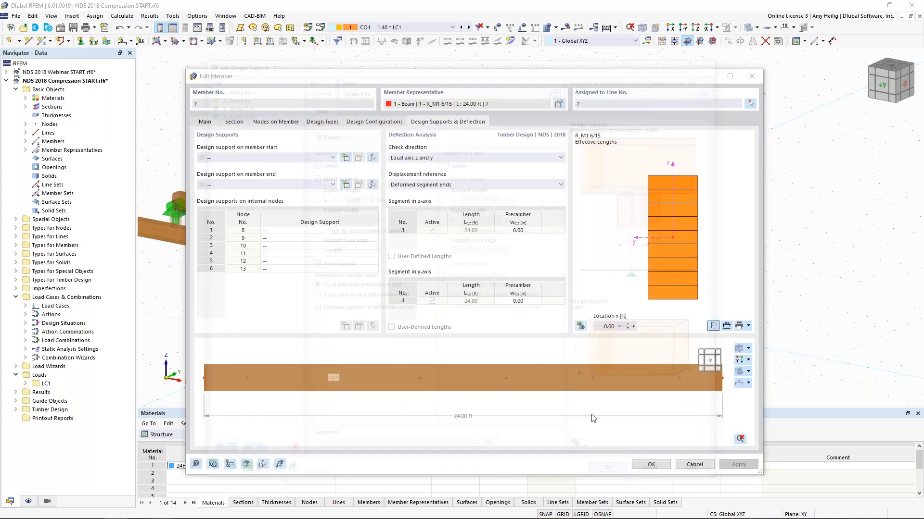
Assign the "Girder 5 in." design support to both the start and the end of girder member 7.
left_click(289, 157)
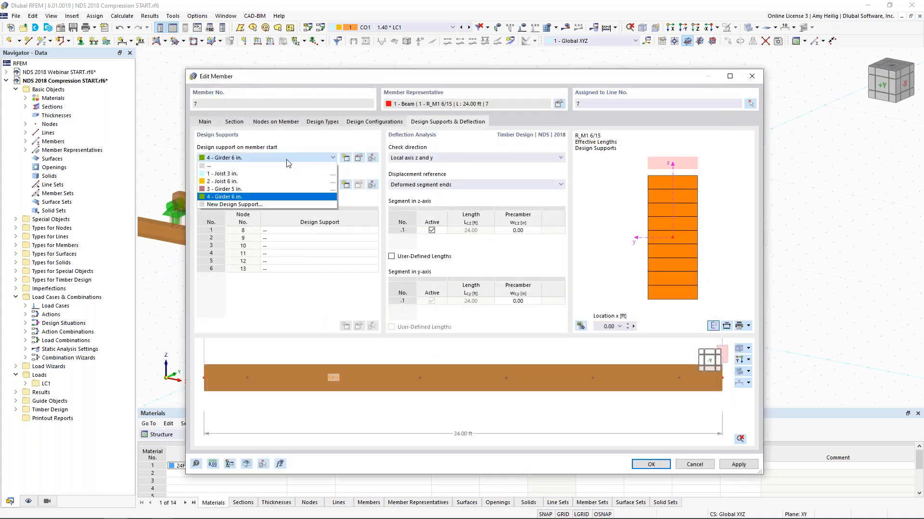
left_click(272, 189)
left_click_drag(341, 78, 311, 406)
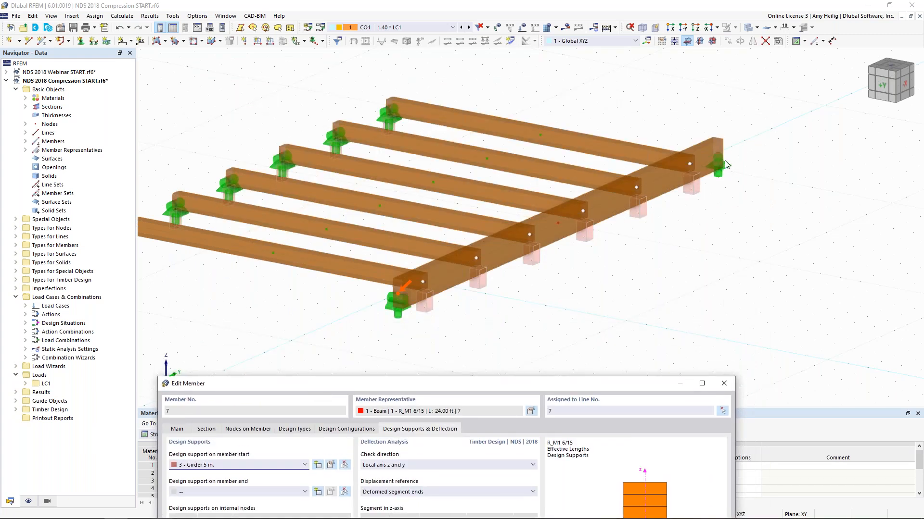
left_click_drag(601, 384, 648, 58)
left_click(246, 170)
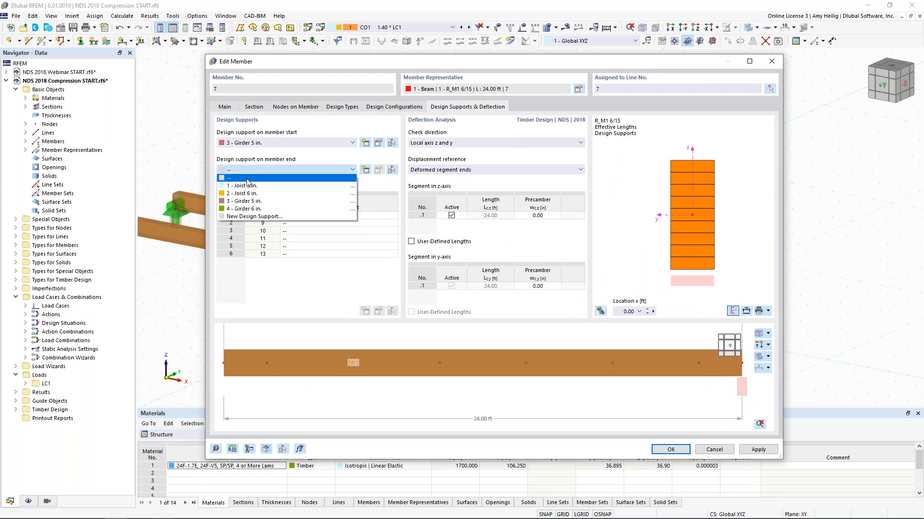
left_click(249, 201)
Assign the "Girder 6 in." design support to internal nodes 8 to 13 of the girder, with the member preview seen from +Y.
left_click(312, 216)
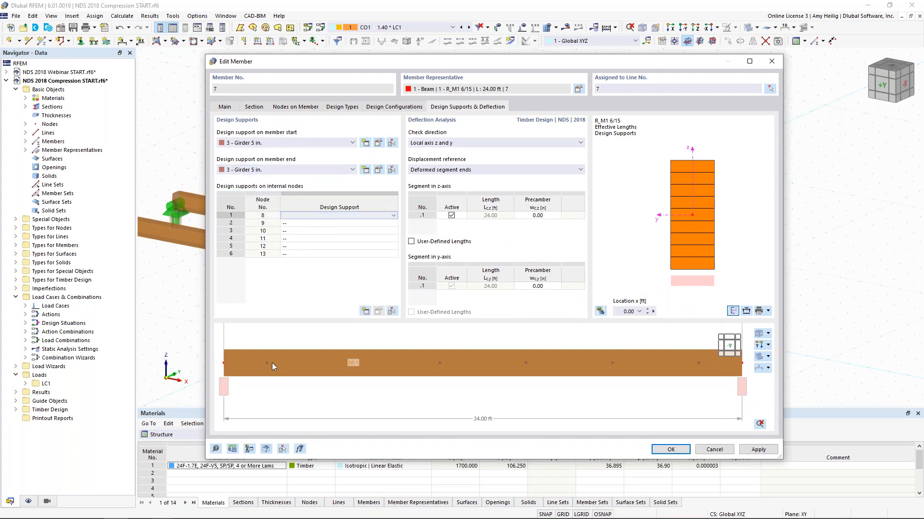
left_click(759, 335)
left_click(726, 355)
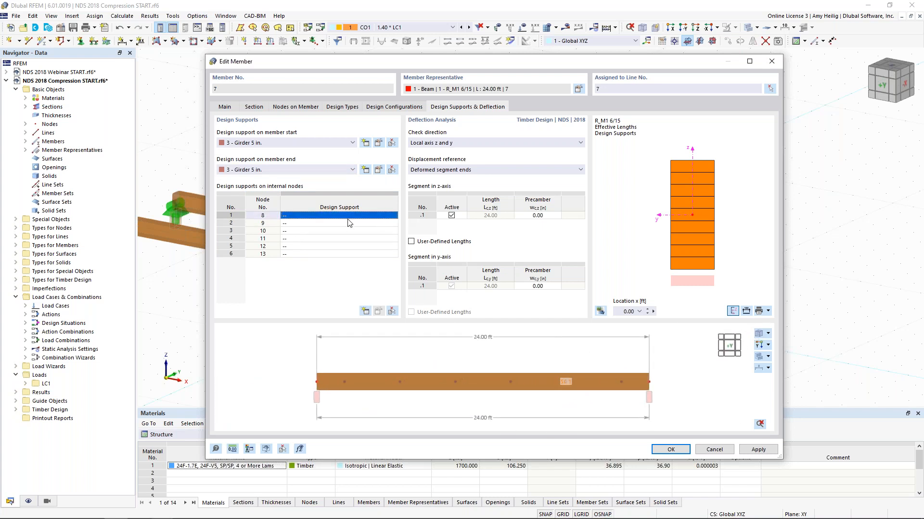
left_click(393, 216)
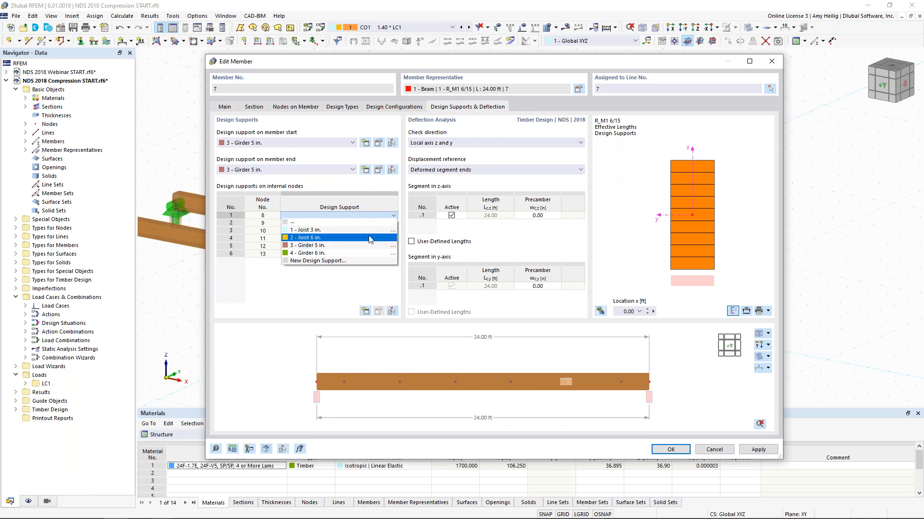
left_click(307, 243)
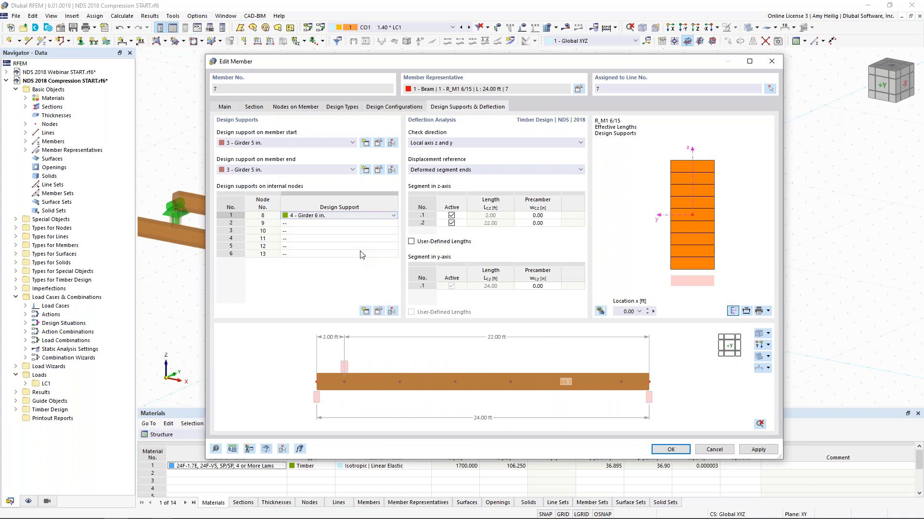
key("Down")
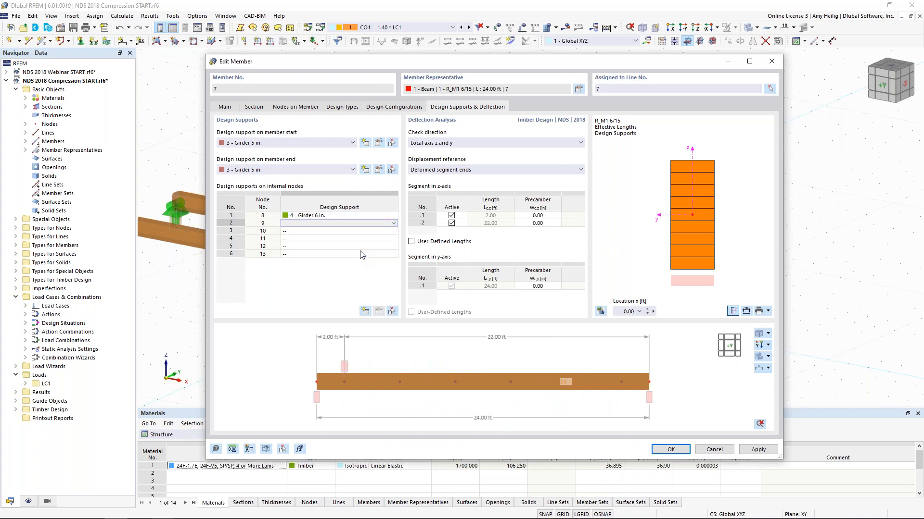
key("4")
key("Down")
key("4")
key("Down")
key("4")
key("Down")
key("4")
key("Down")
key("4")
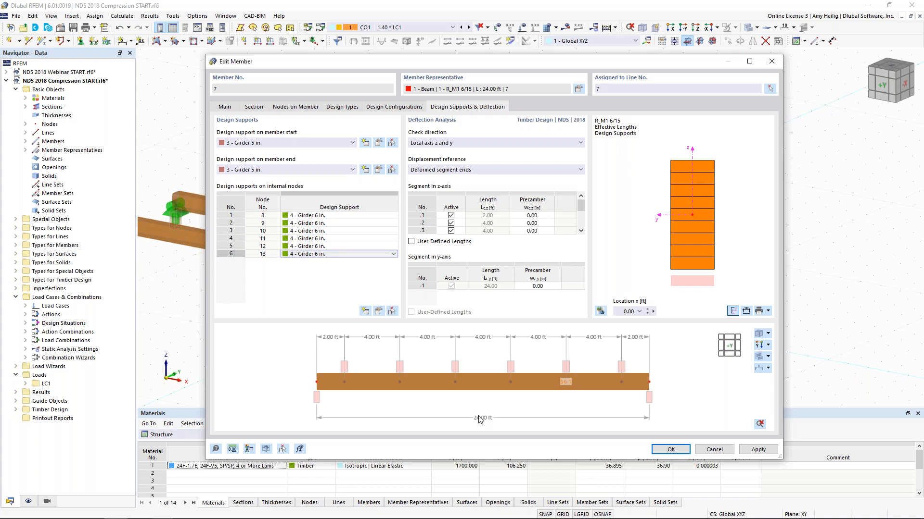
left_click(490, 407)
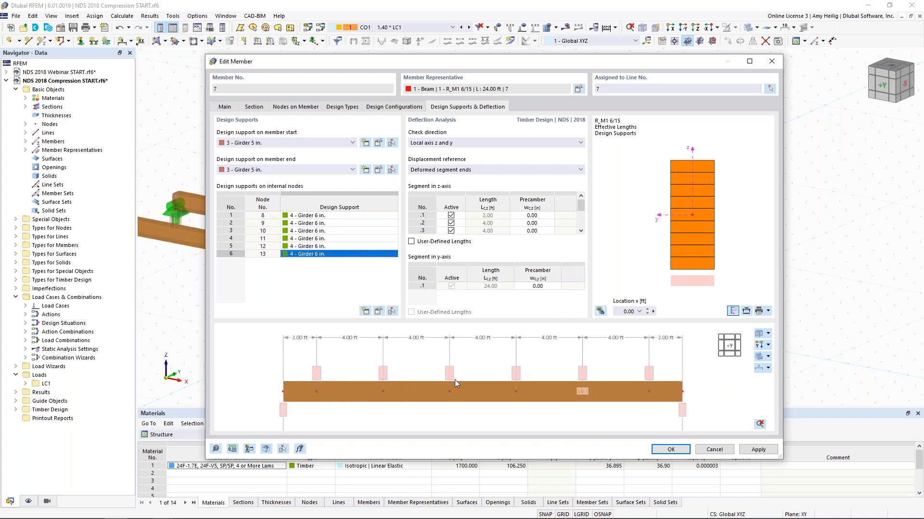
left_click(339, 288)
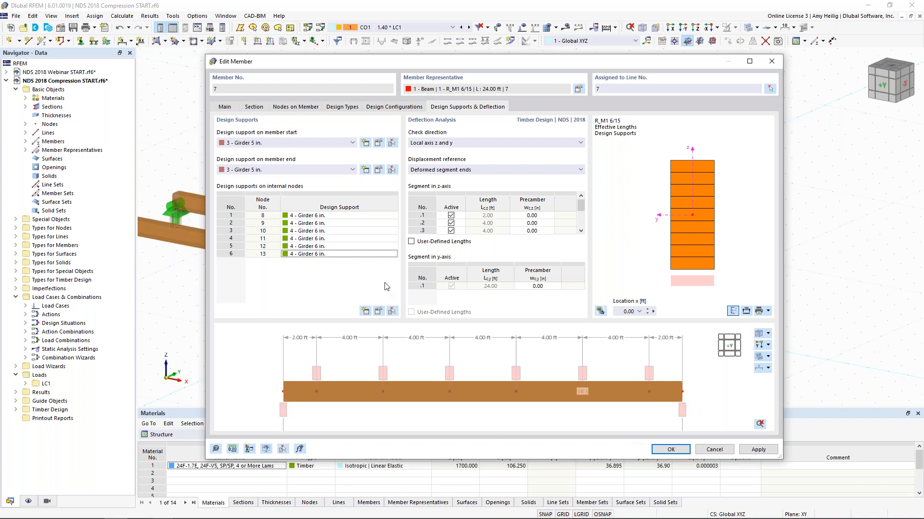
Exclude the "Girder 6 in." design support from the deflection design, keeping it a direct support, and accept the changes to member 7.
left_click(379, 312)
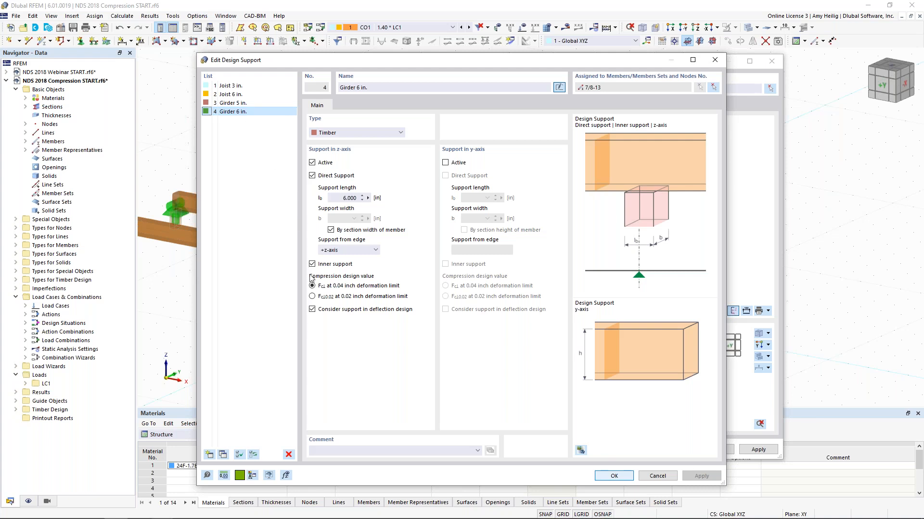
left_click(312, 309)
left_click(312, 310)
left_click(313, 175)
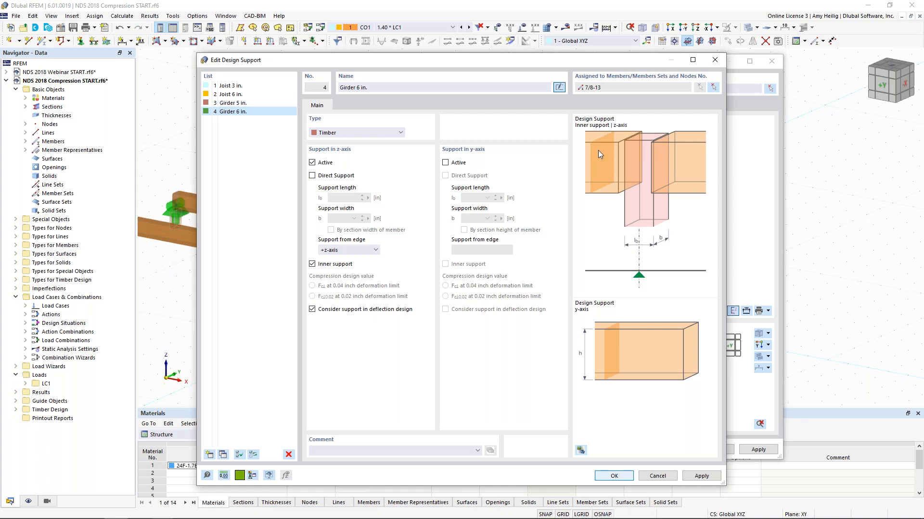
left_click(312, 175)
left_click(312, 309)
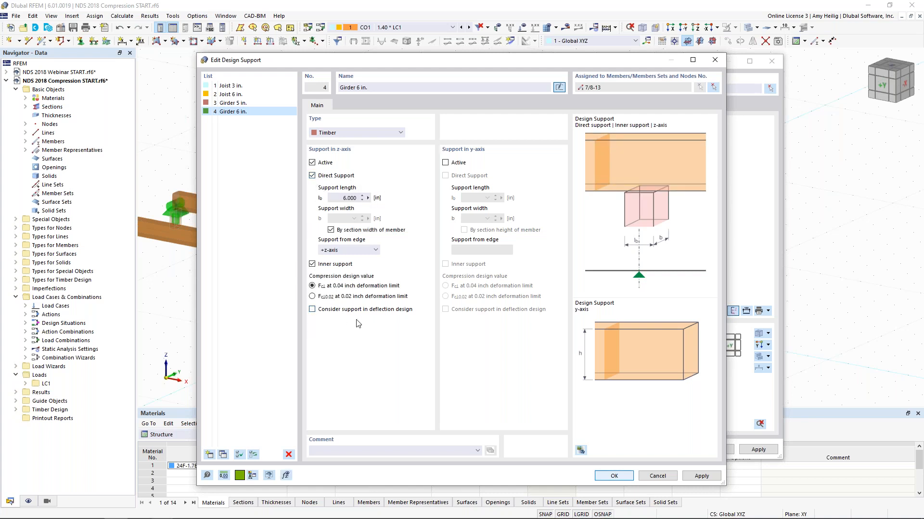
left_click(623, 477)
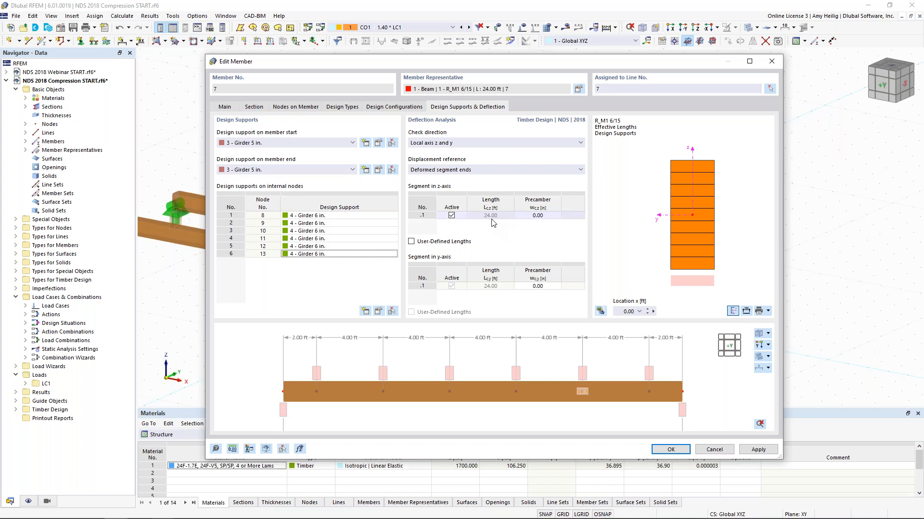
left_click(671, 449)
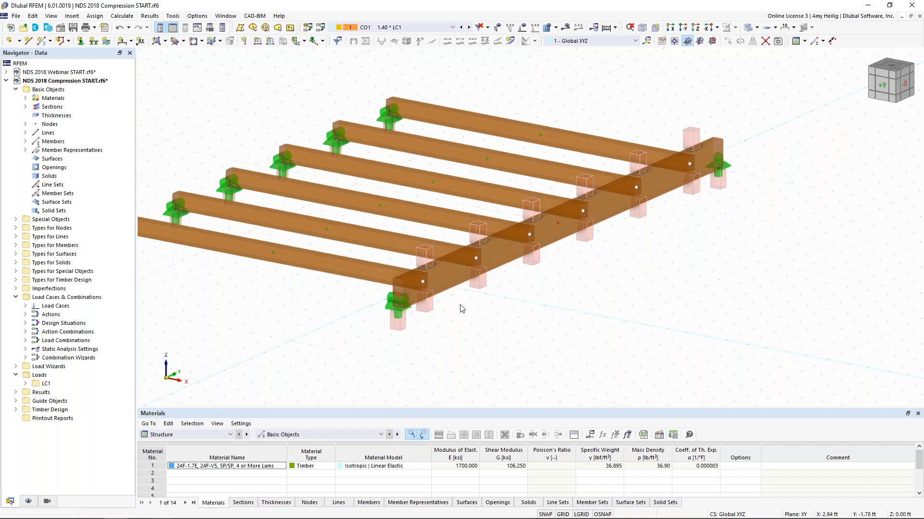
Isolate the girder without hidden objects in the background to examine its bearing areas, and restore the full model.
left_click(446, 276)
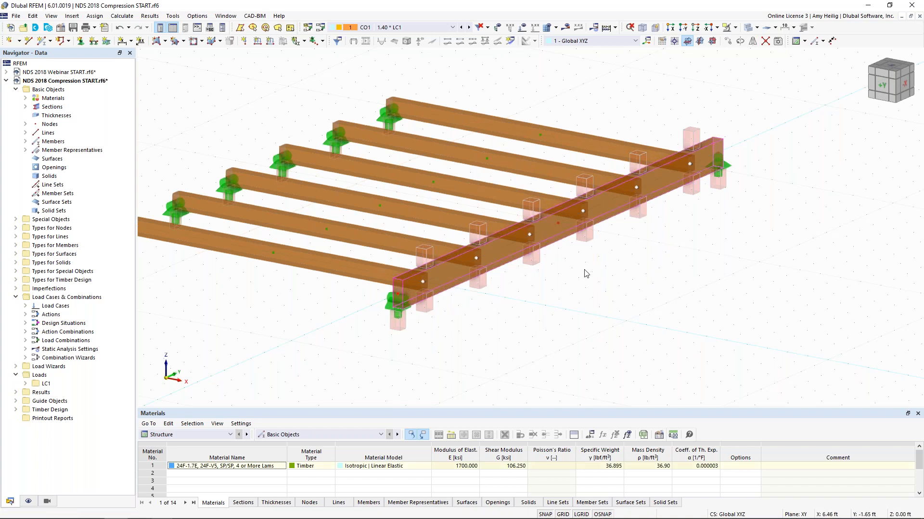
left_click(735, 28)
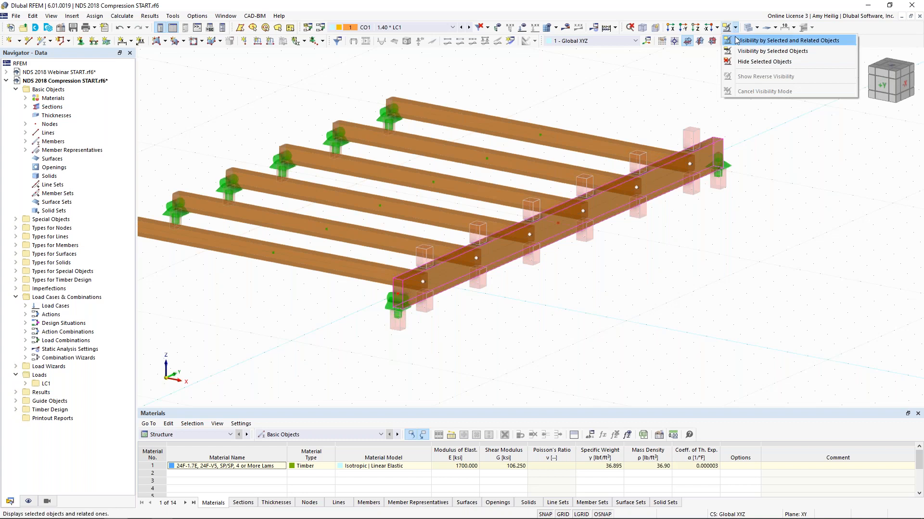
left_click(735, 39)
right_click(641, 239)
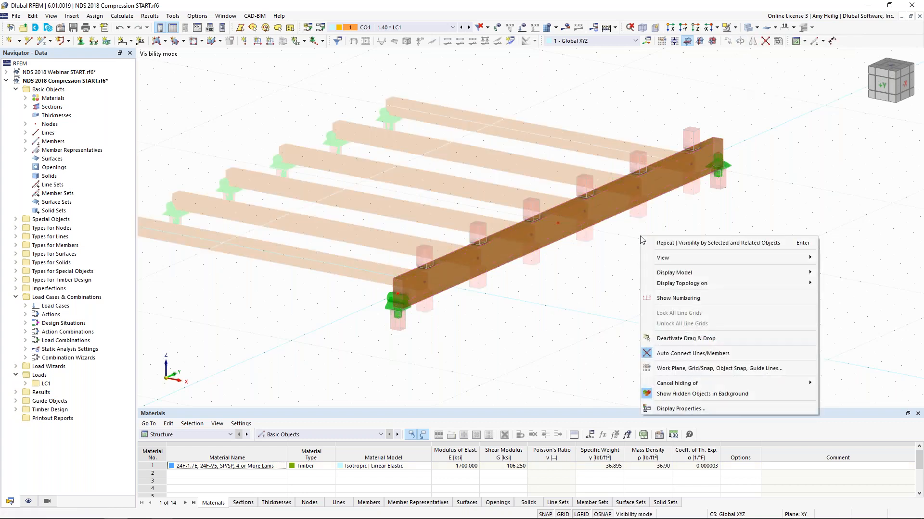
left_click(680, 394)
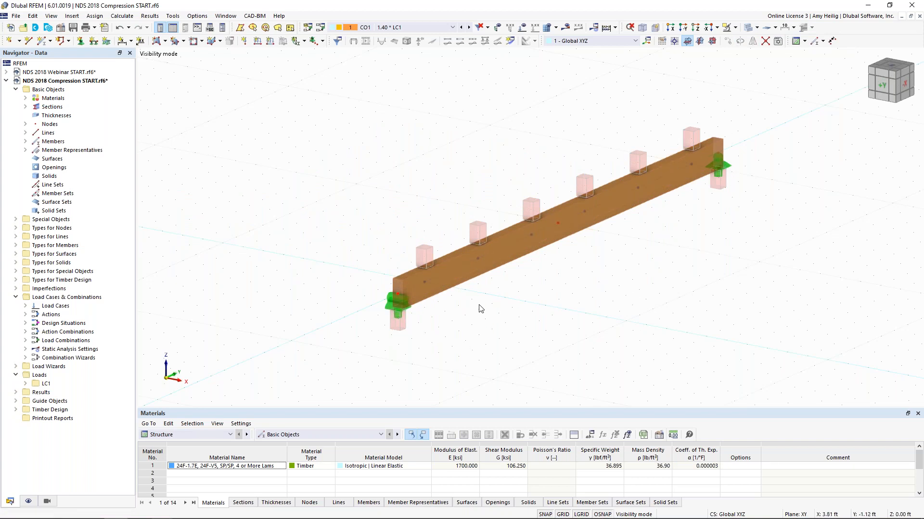
middle_click_drag(565, 287, 523, 283)
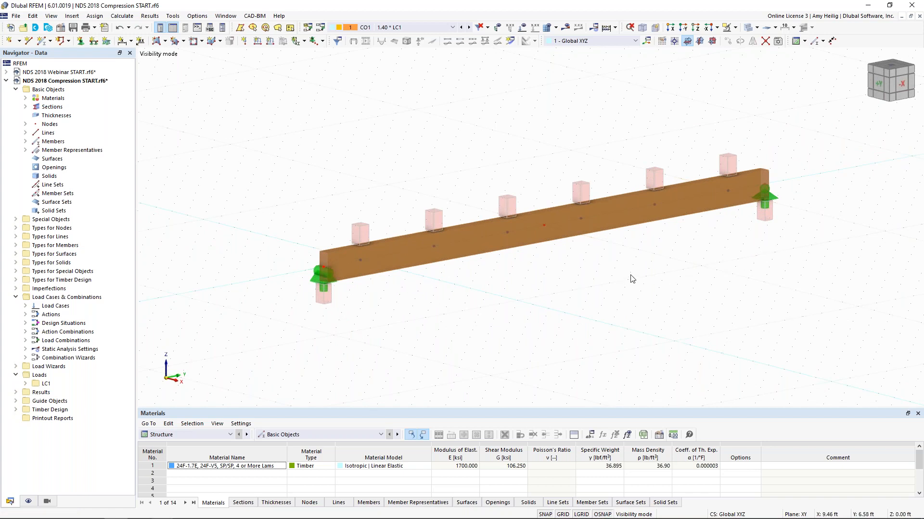
middle_click_drag(691, 276, 600, 264)
left_click(749, 32)
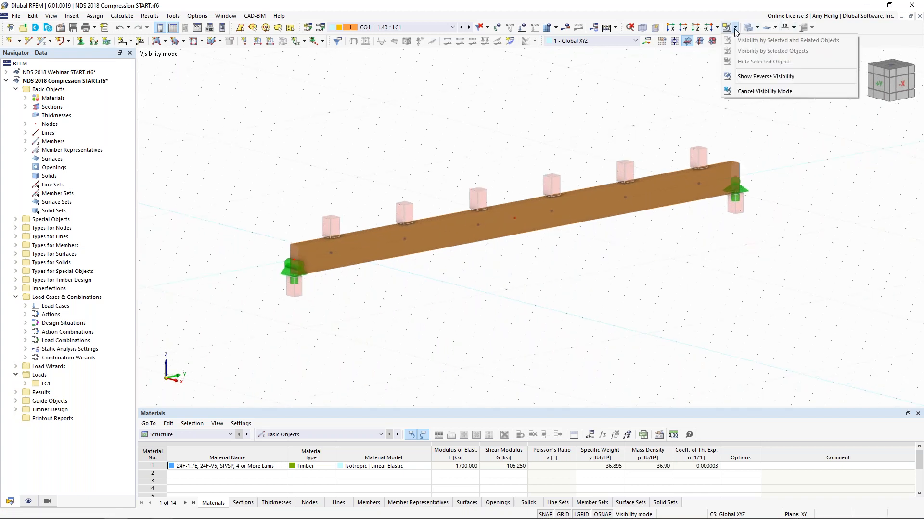
left_click(765, 91)
middle_click_drag(451, 291, 549, 268, "ctrl")
Calculate the timber design and enlarge the results table to show the design ratios on members.
left_click(222, 445)
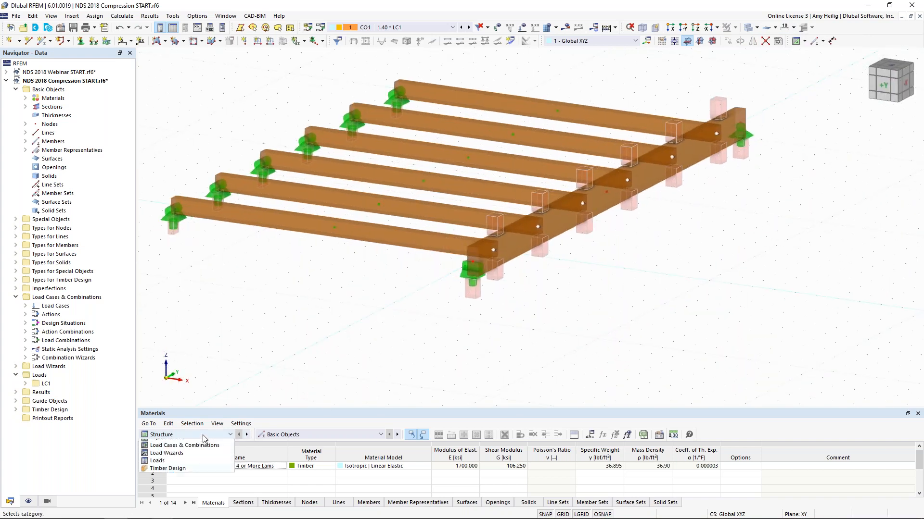
left_click(191, 483)
left_click(437, 435)
left_click(502, 305)
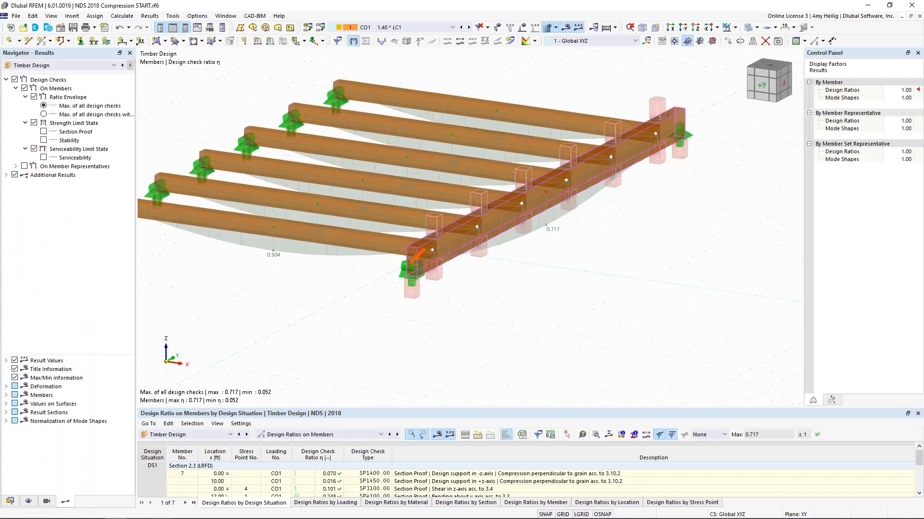
left_click_drag(538, 410, 553, 254)
List the design ratios by member representative and select the girder's -z-axis support check for compression perpendicular to grain.
left_click(347, 282)
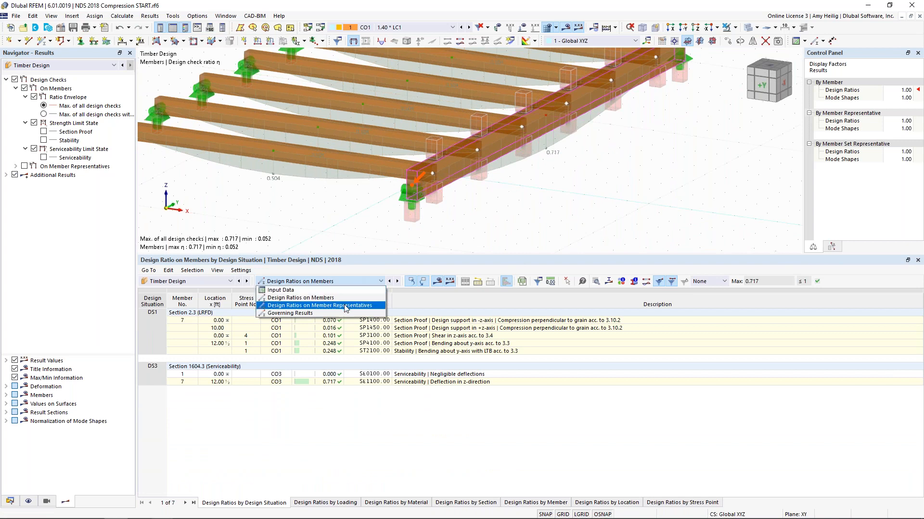
left_click(347, 306)
left_click(457, 322)
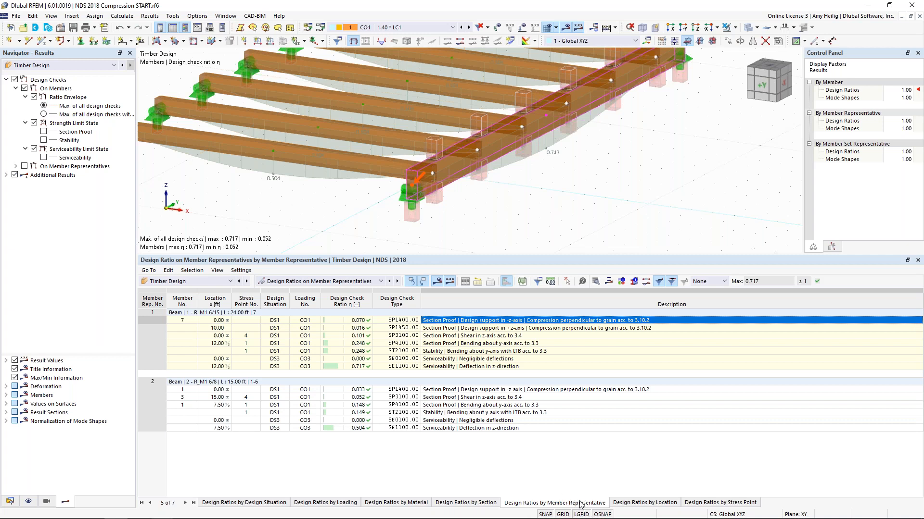
scroll(536, 213, "down", 1)
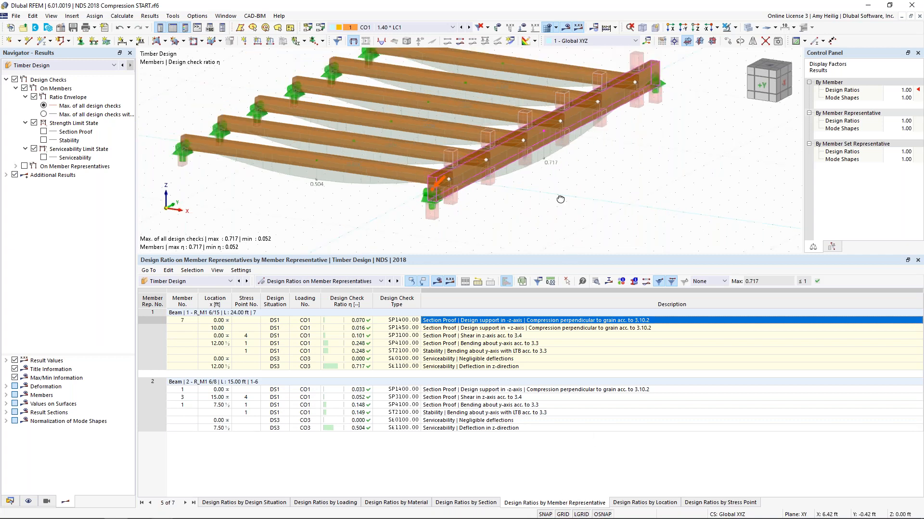
scroll(561, 200, "down", 1)
middle_click_drag(561, 199, 534, 233, "ctrl")
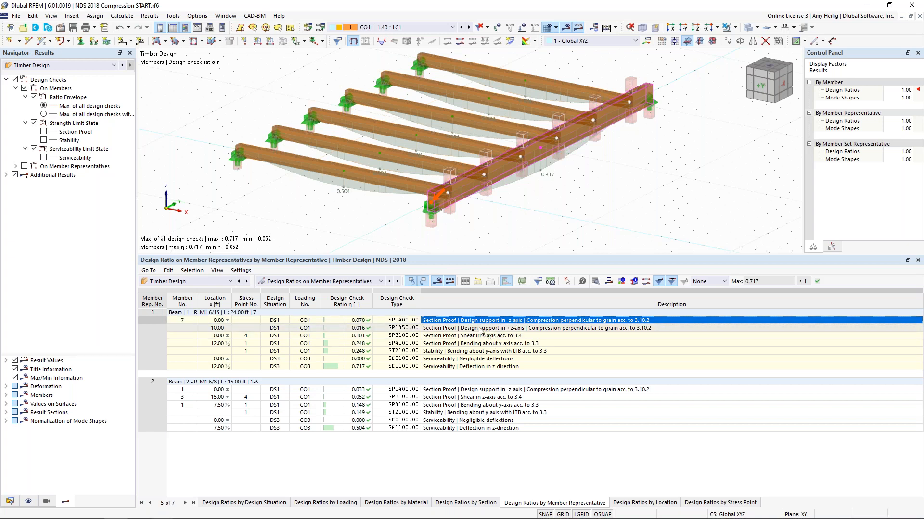
Show the static analysis support reactions without global deformations and examine the reaction at the girder's start support.
left_click(80, 65)
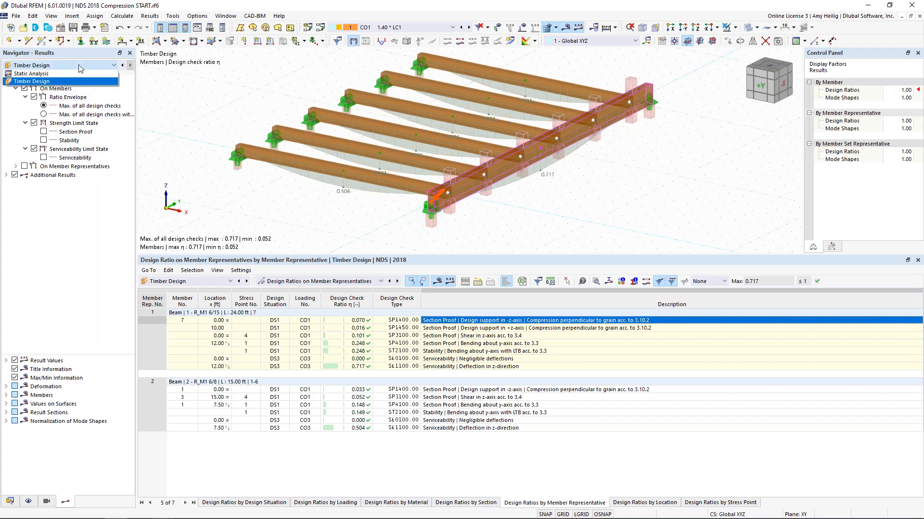
left_click(99, 74)
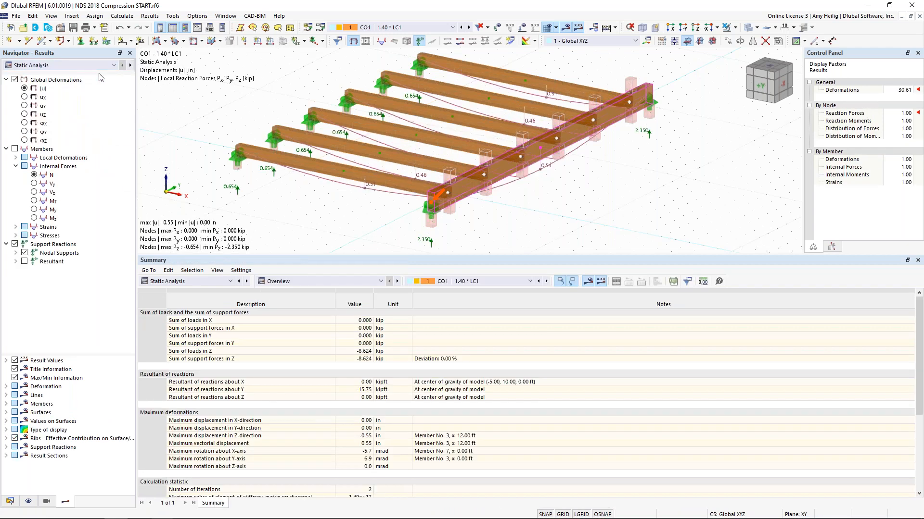
left_click(15, 80)
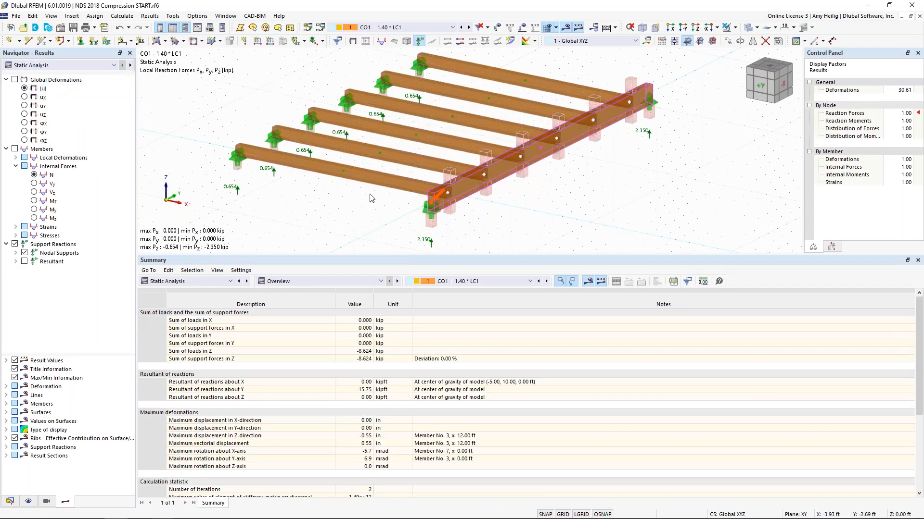
middle_click_drag(387, 198, 395, 160)
scroll(435, 183, "up", 4)
middle_click_drag(482, 199, 477, 183)
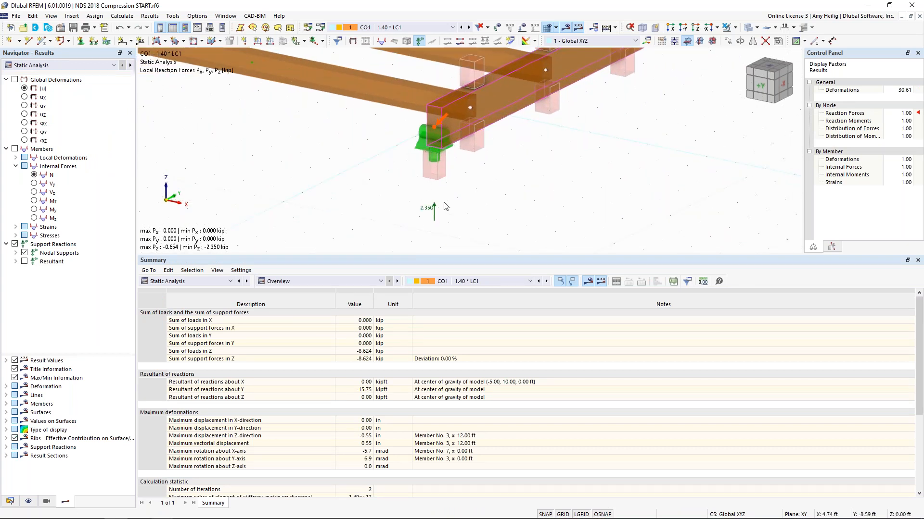
left_click(437, 128)
Return to the timber design results and examine the details of the girder's SP1400 compression check in the -z-axis.
left_click(226, 281)
left_click(204, 344)
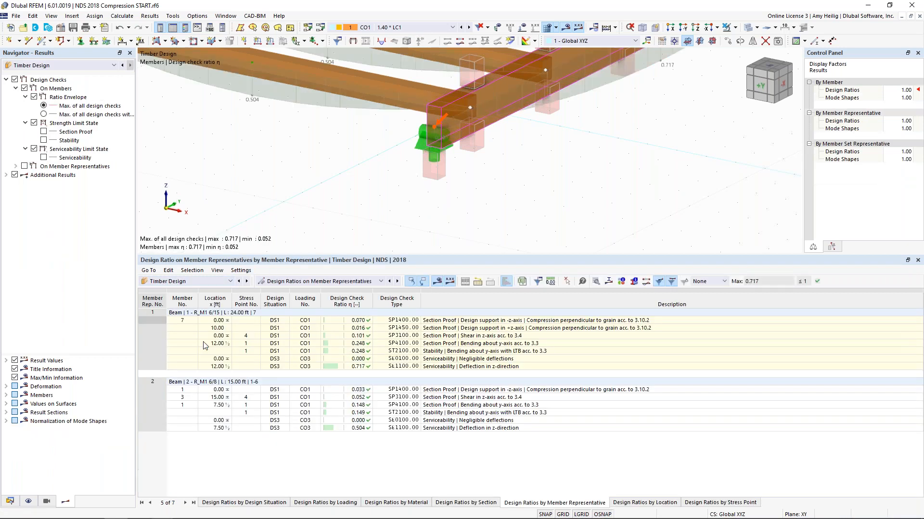
left_click(435, 321)
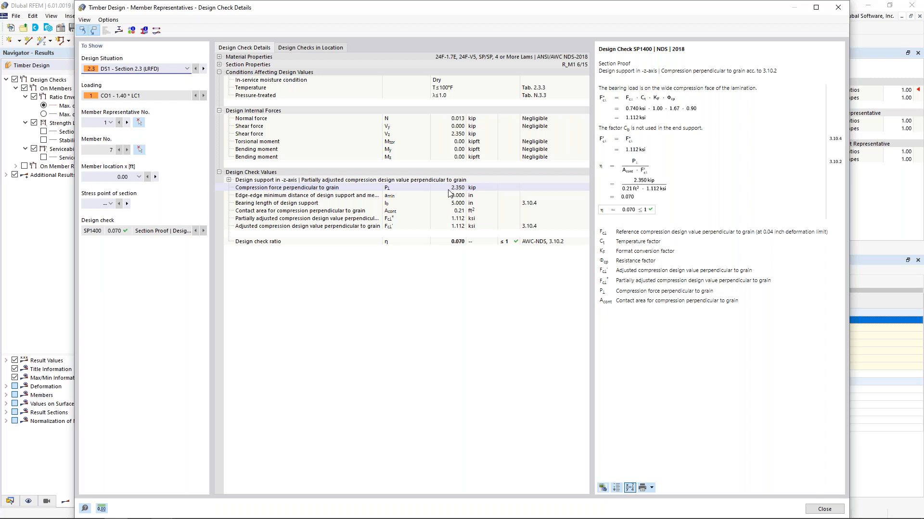
left_click(446, 204)
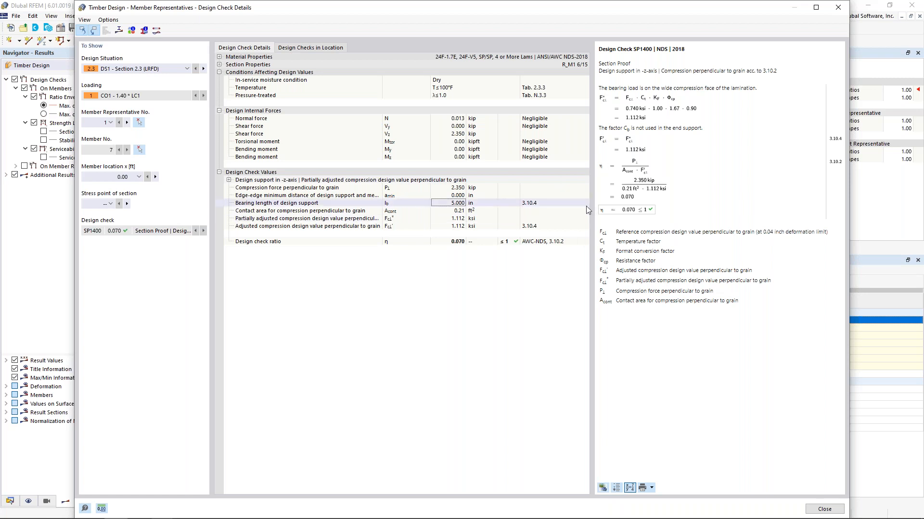
left_click(823, 505)
Locate the girder's SP1450 support check in the +z-axis on the model, and switch to the PowerPoint slide show.
left_click(512, 329)
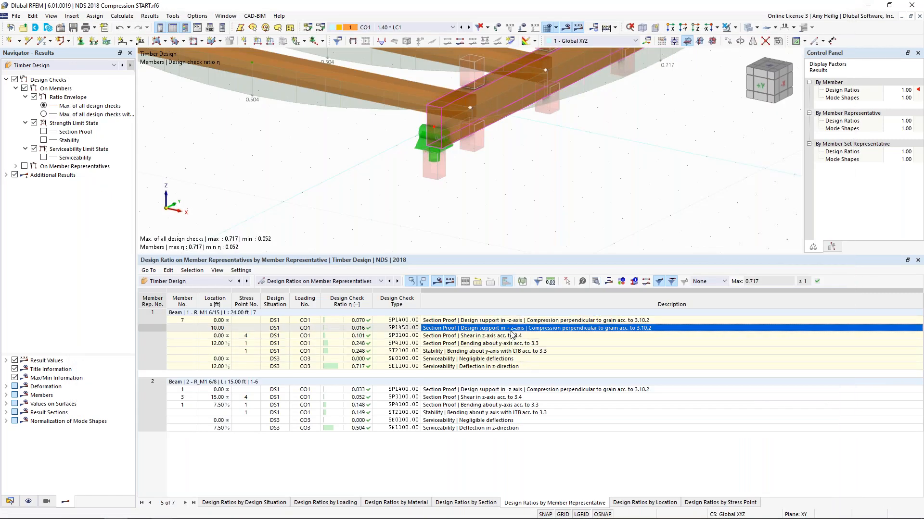
scroll(553, 214, "down", 5)
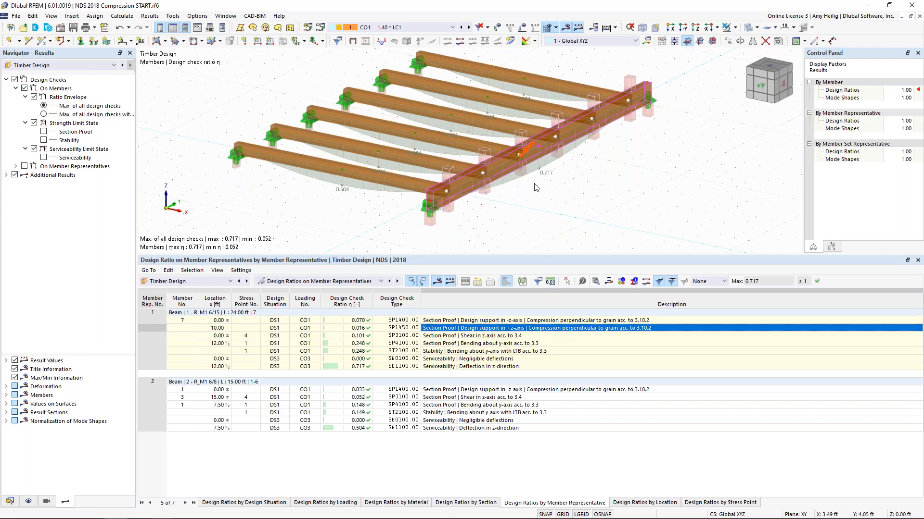
key("super+Tab")
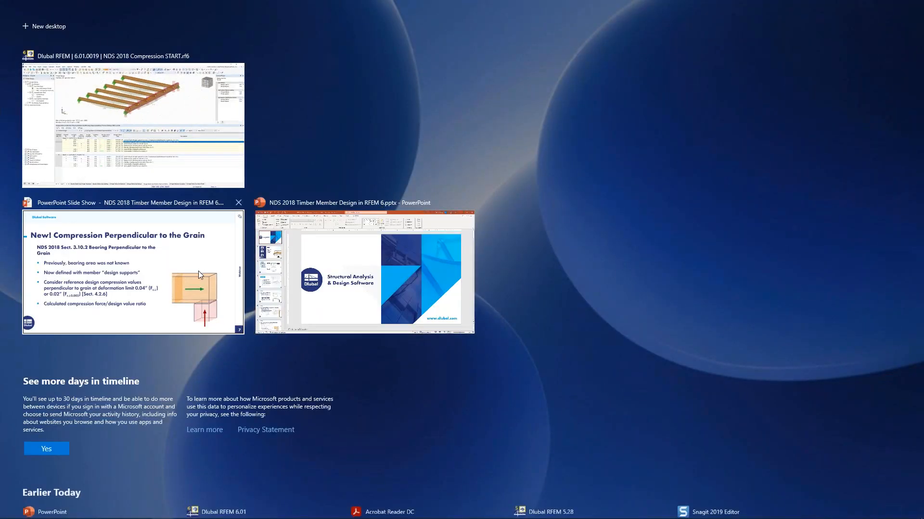
left_click(198, 270)
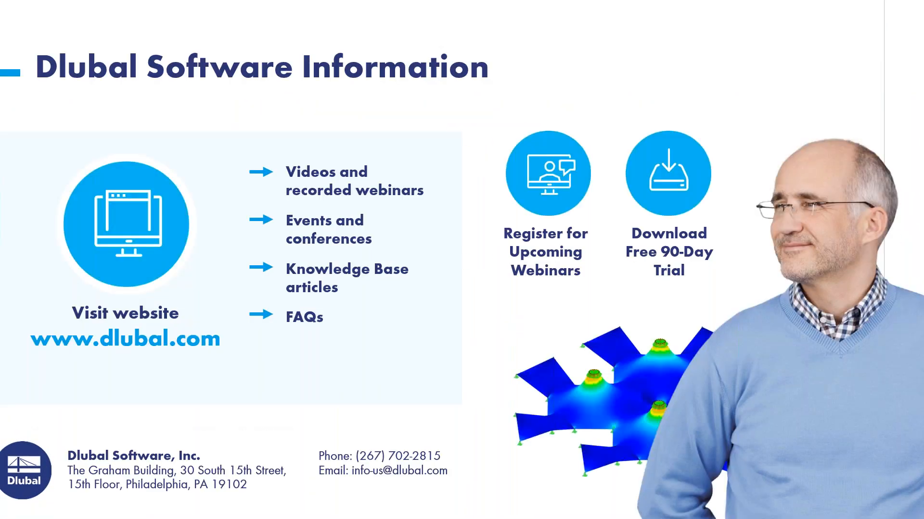